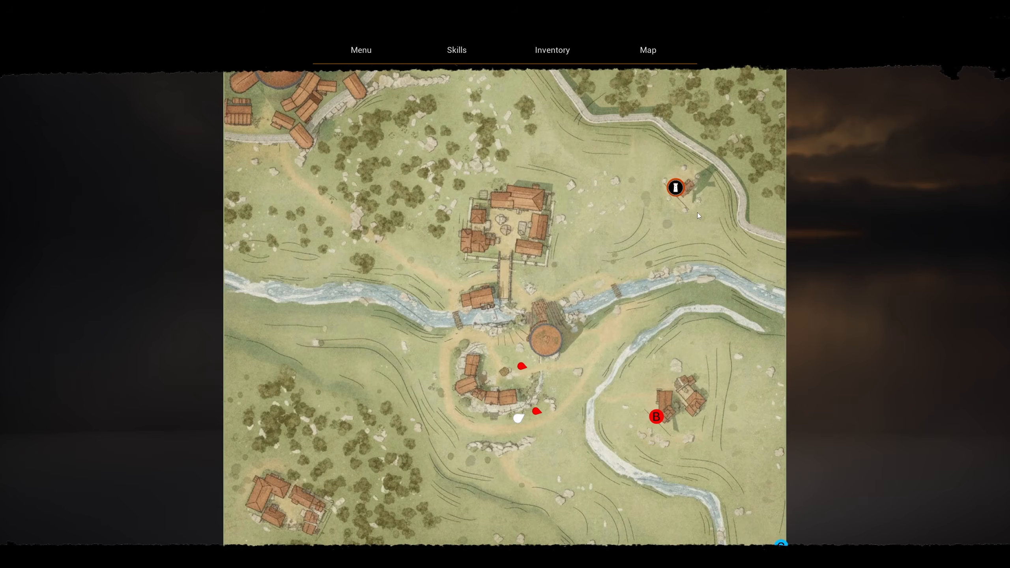
- Check the tower marker in the game view with the mouse cursor released, and return to the main map
key("m")
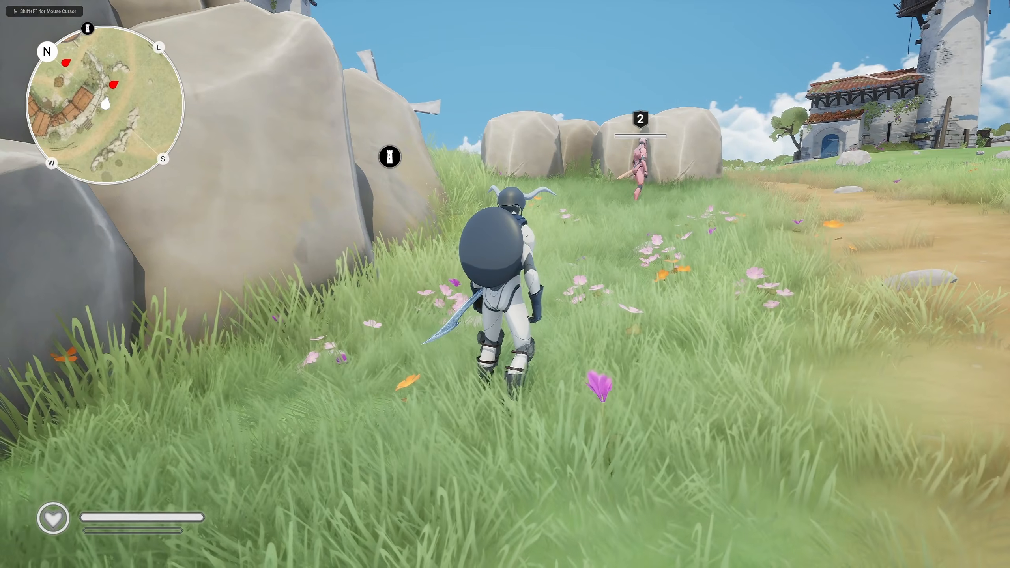
key("shift+F1")
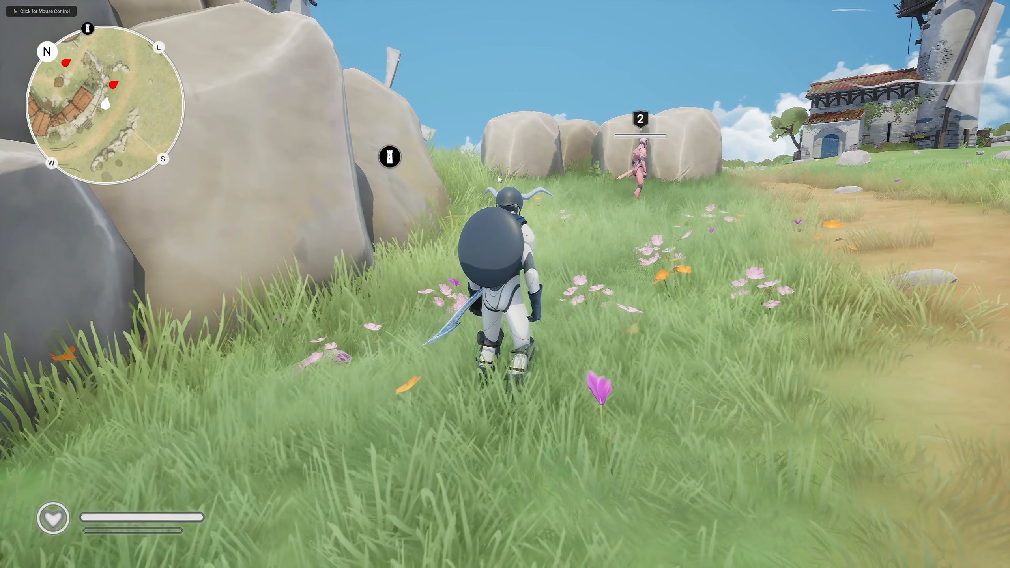
left_click(387, 173)
key("shift+F1")
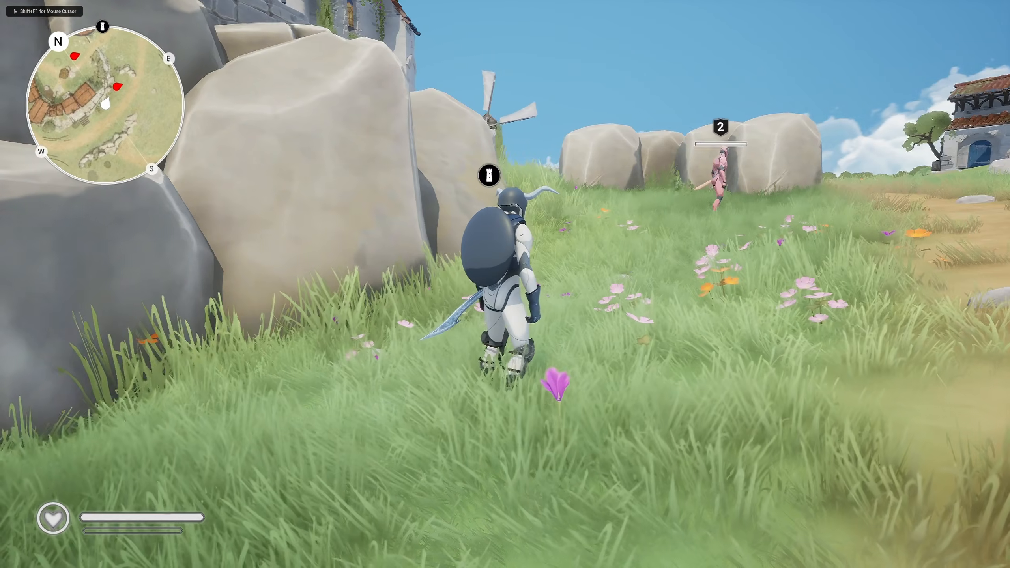
key("m")
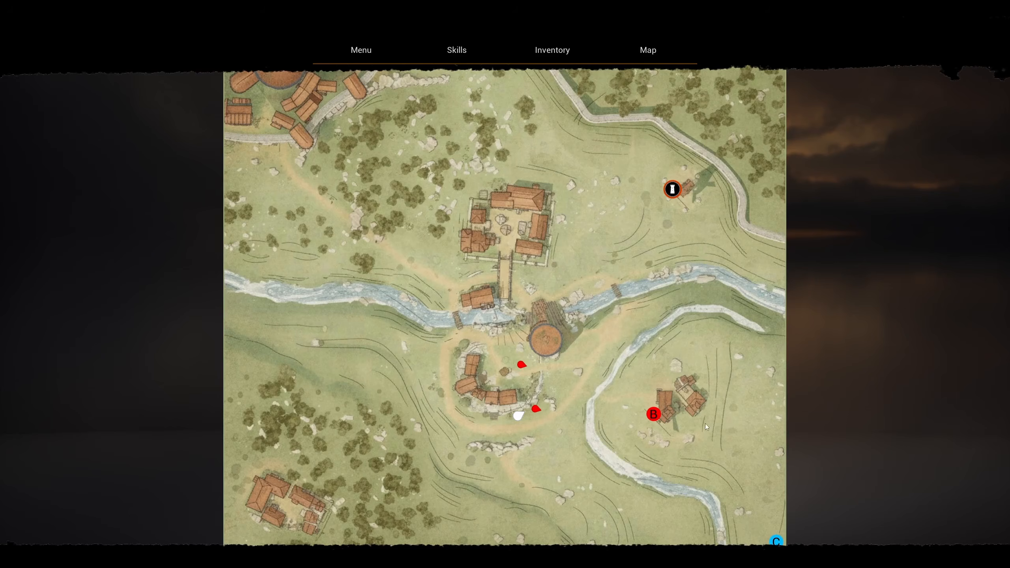
- Toggle the gate marker beside the round arena on the main map and check it in the game view
scroll(705, 427, "down", 1)
scroll(407, 194, "up", 2)
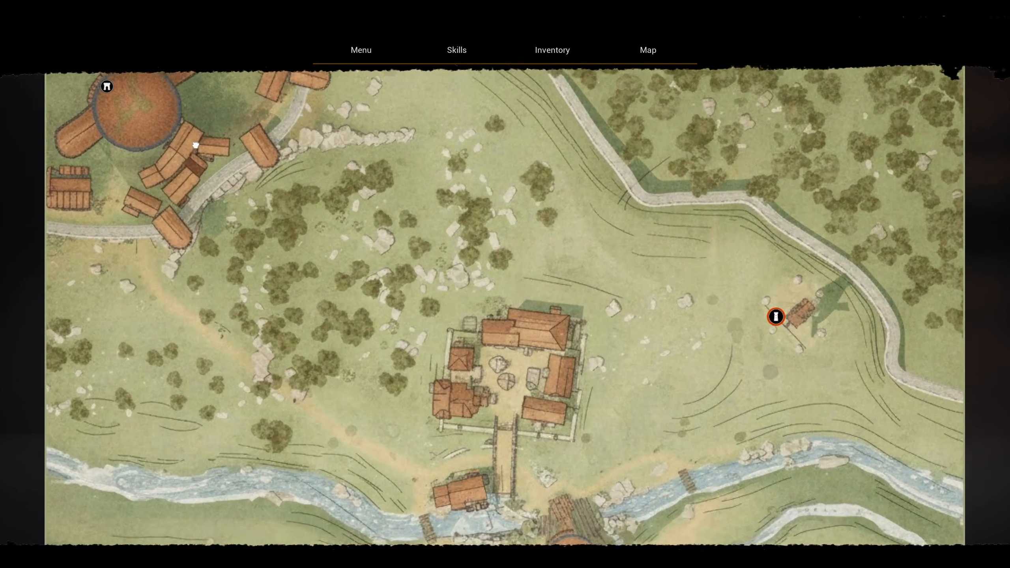
scroll(98, 81, "up", 1)
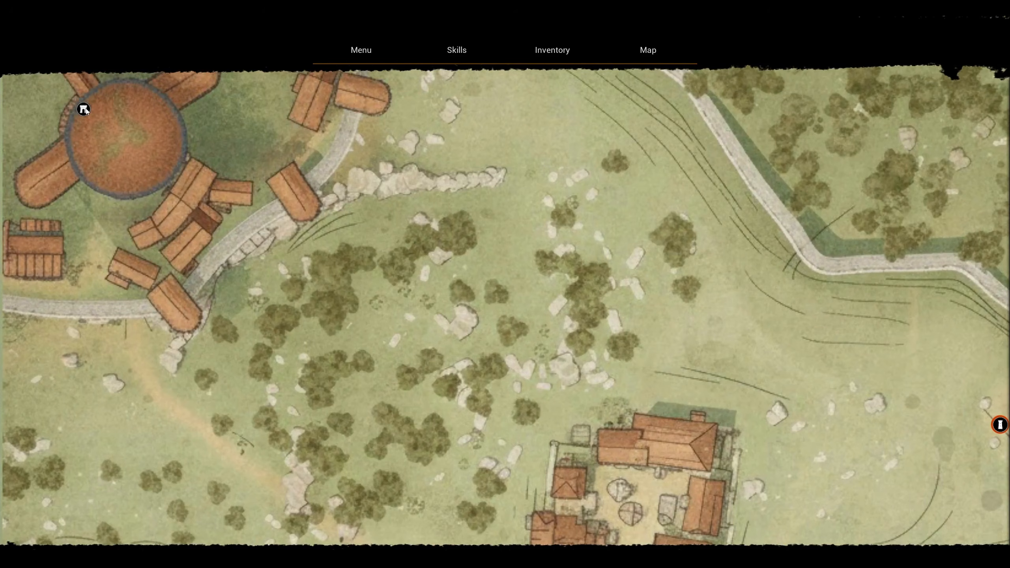
scroll(173, 109, "down", 1)
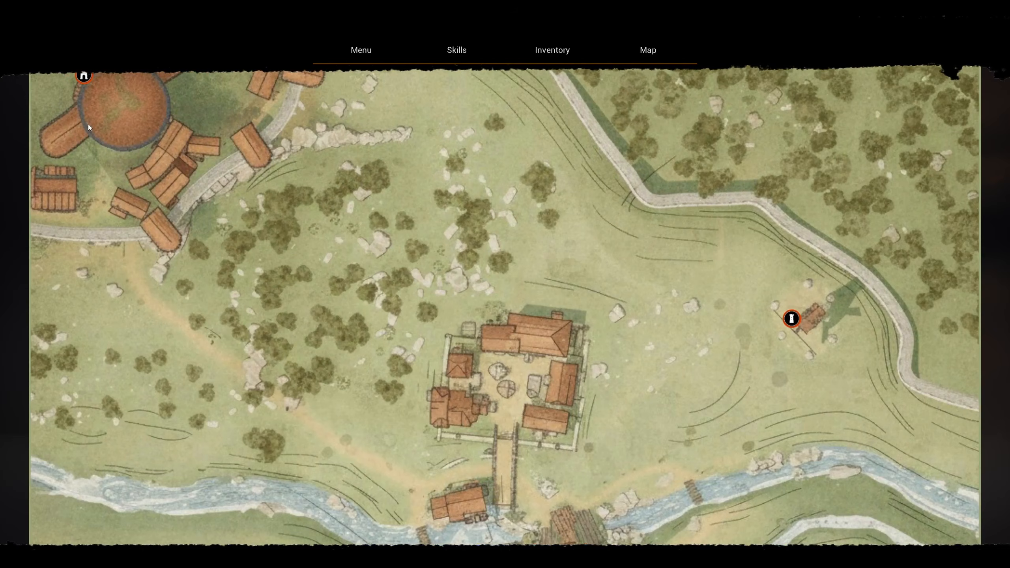
mouse_move(83, 105)
left_mouse_down()
mouse_move(94, 139)
mouse_move(94, 107)
left_mouse_up()
key("m")
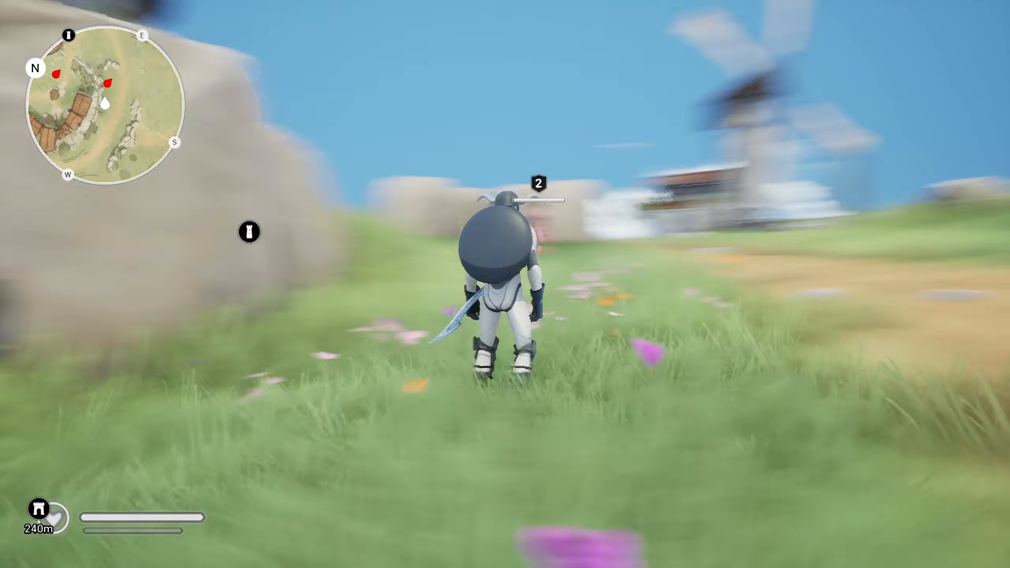
- Compare the windmill's tower marker on the main map with what the game view shows
key("m")
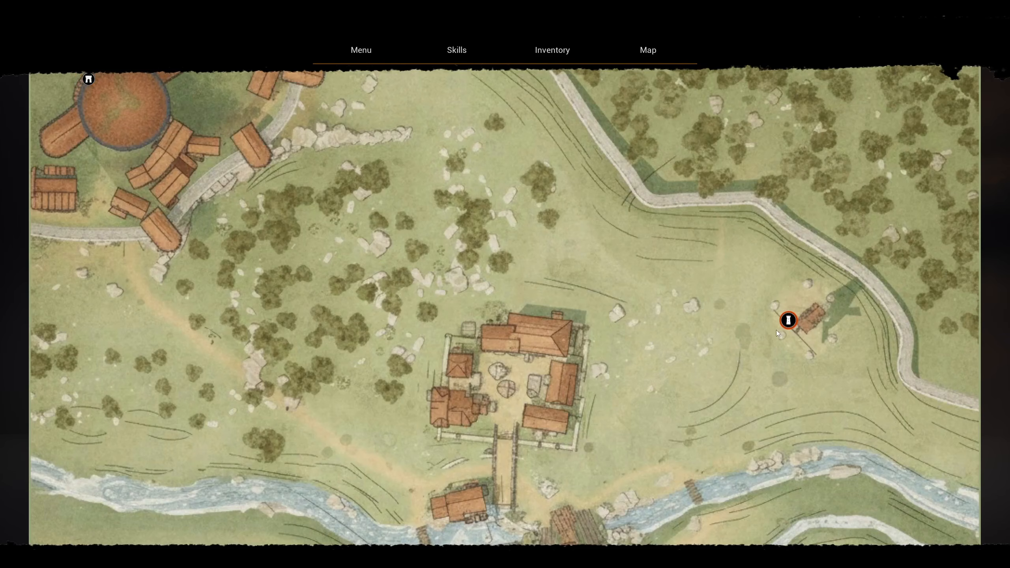
key("m")
key("m")
key("m")
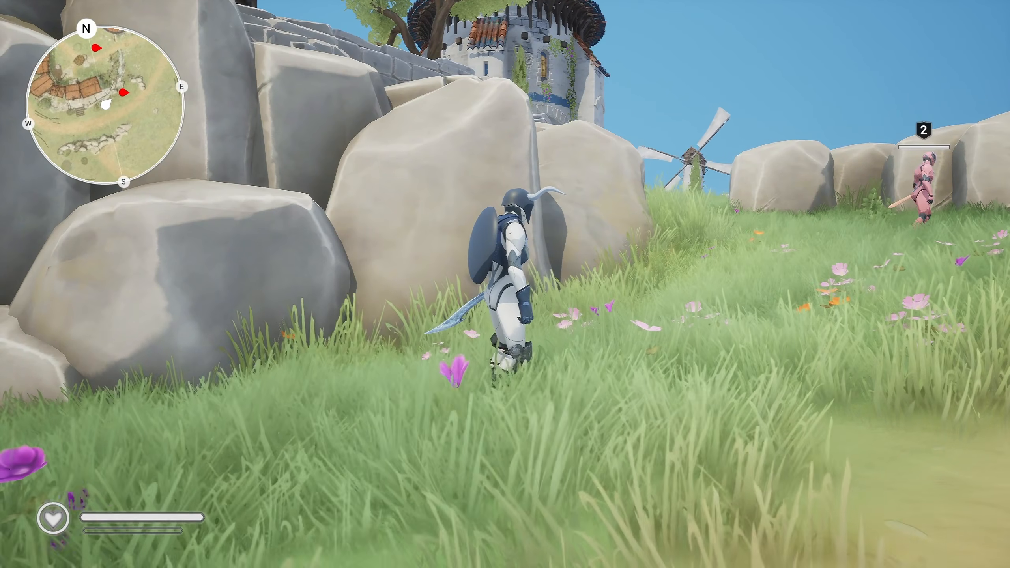
- Check how the red B marker on the main map is shown in the game view and minimap
key("m")
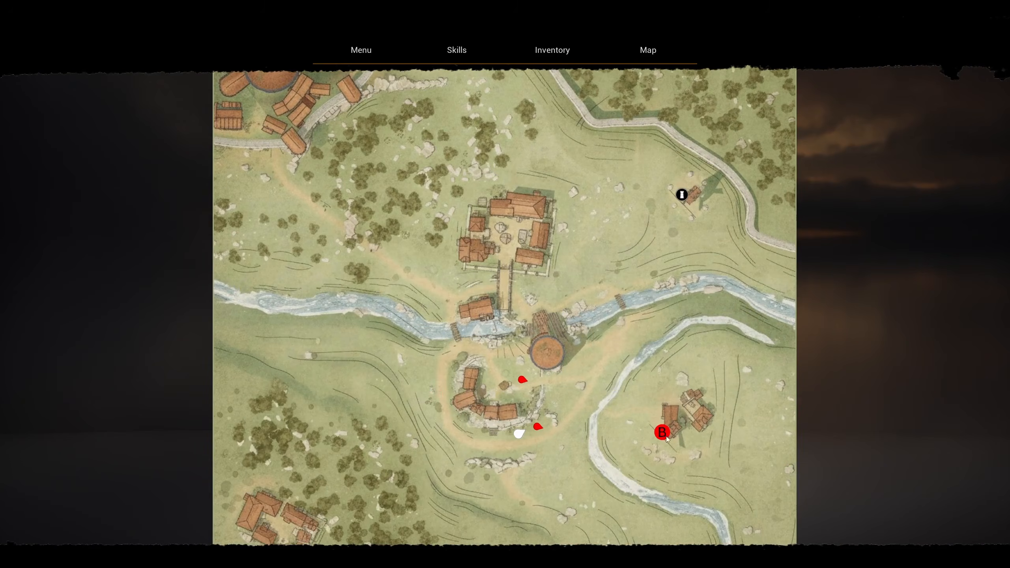
scroll(707, 411, "down", 2)
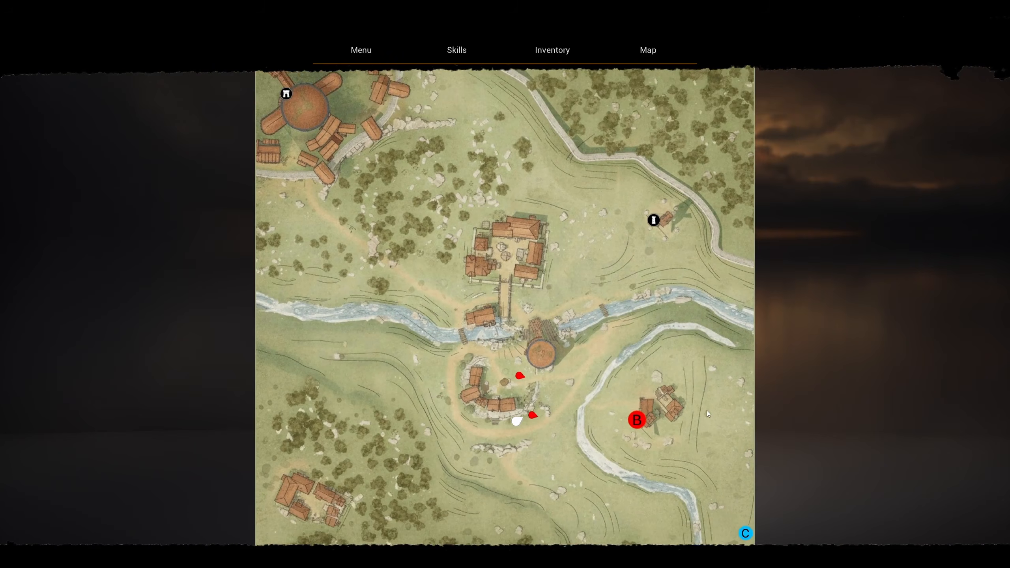
key("m")
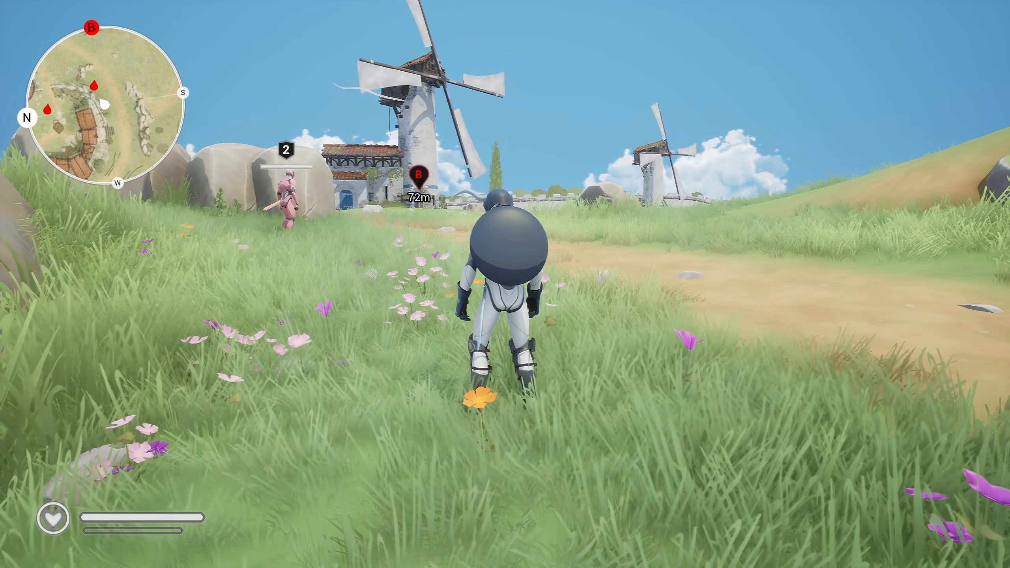
key("m")
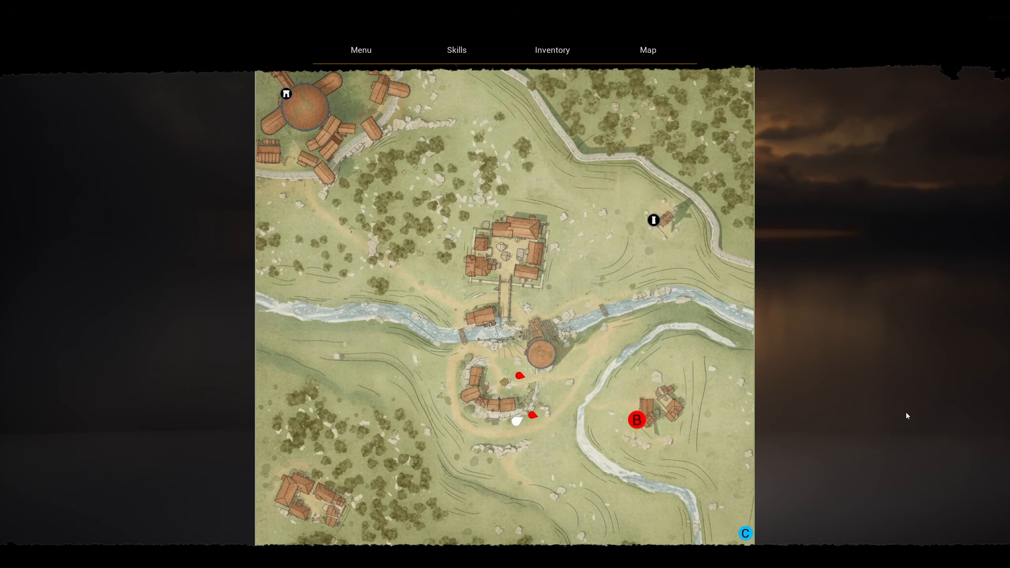
- Switch to the browser and look through the Unreal Engine Action RPG playlist and the CodeLikeMe Patreon page
key("alt+Tab")
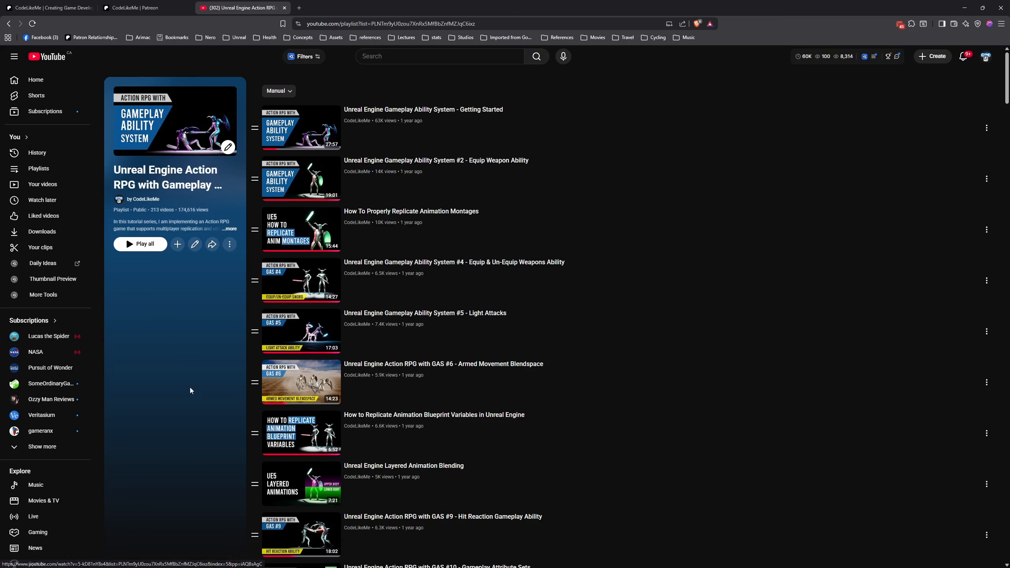
middle_click(200, 316)
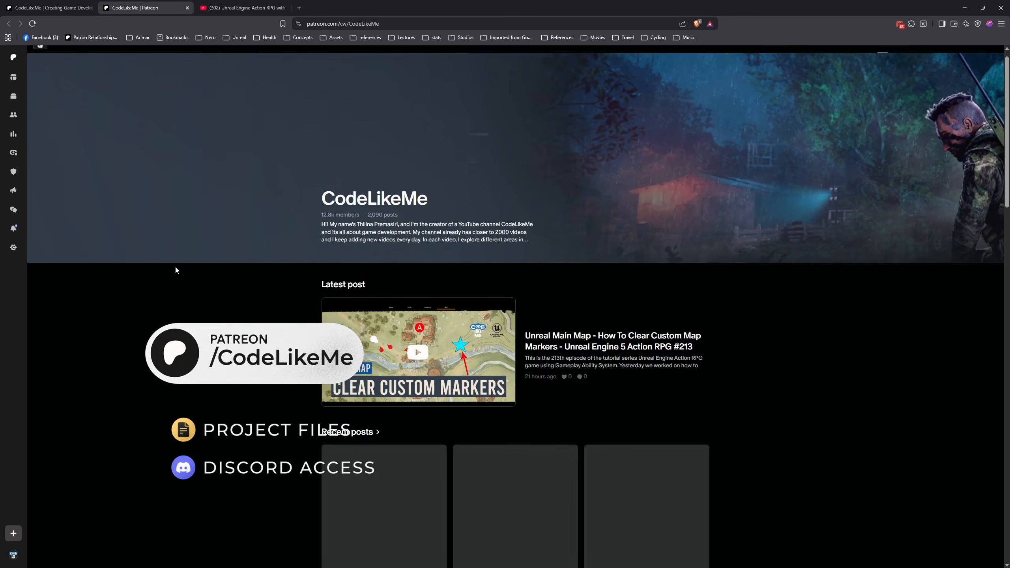
scroll(177, 270, "down", 2)
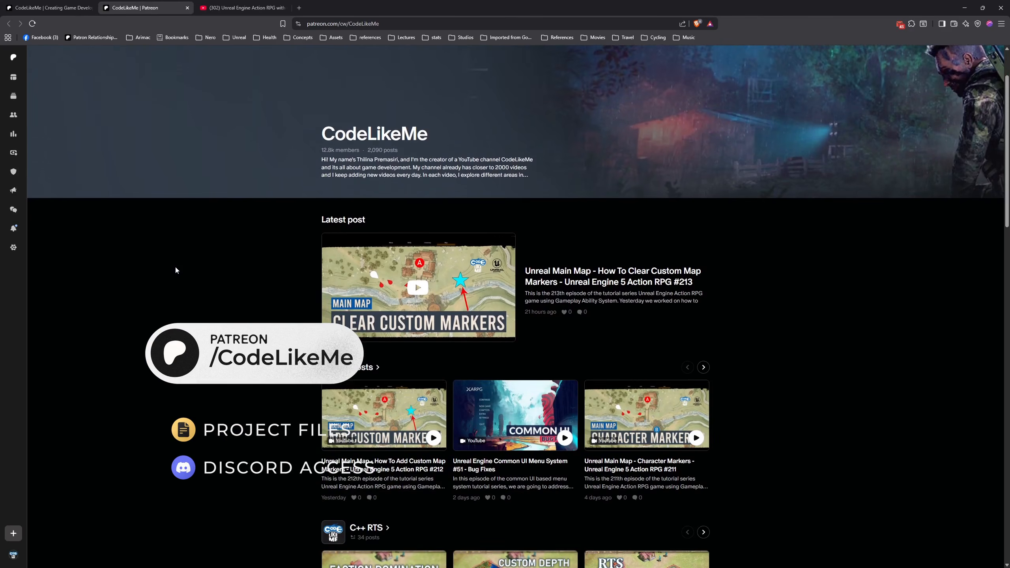
scroll(449, 193, "down", 3)
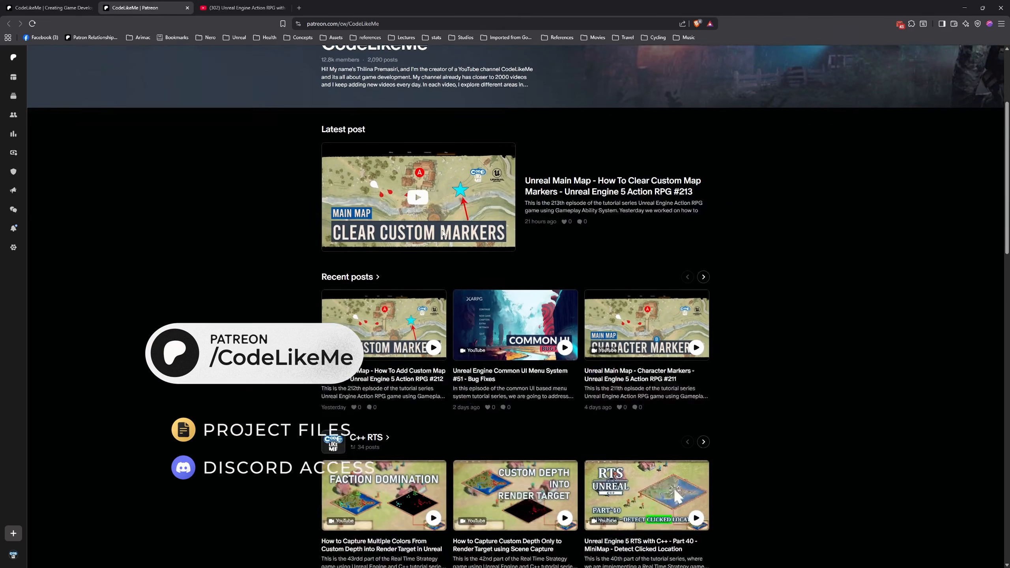
middle_click(166, 214)
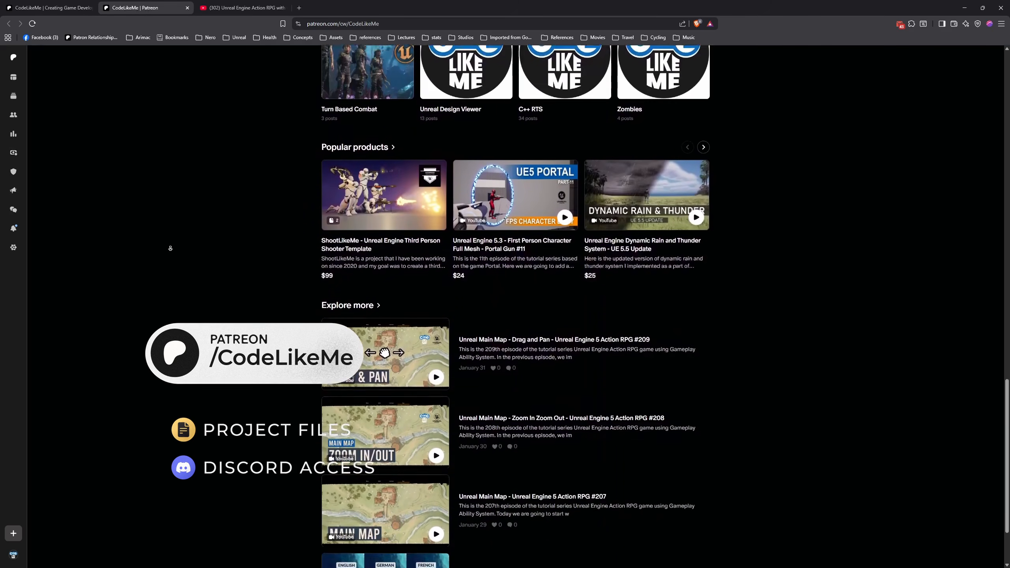
left_click_drag(1007, 463, 1006, 94)
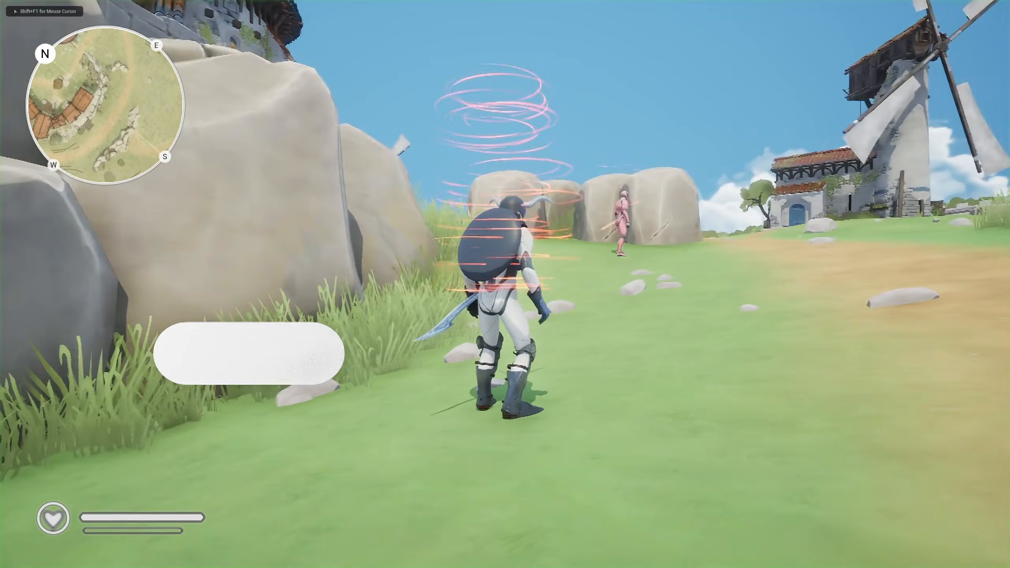
- Examine the blue star and red B markers in the game view and minimap, and end the play session
key("s")
key("d")
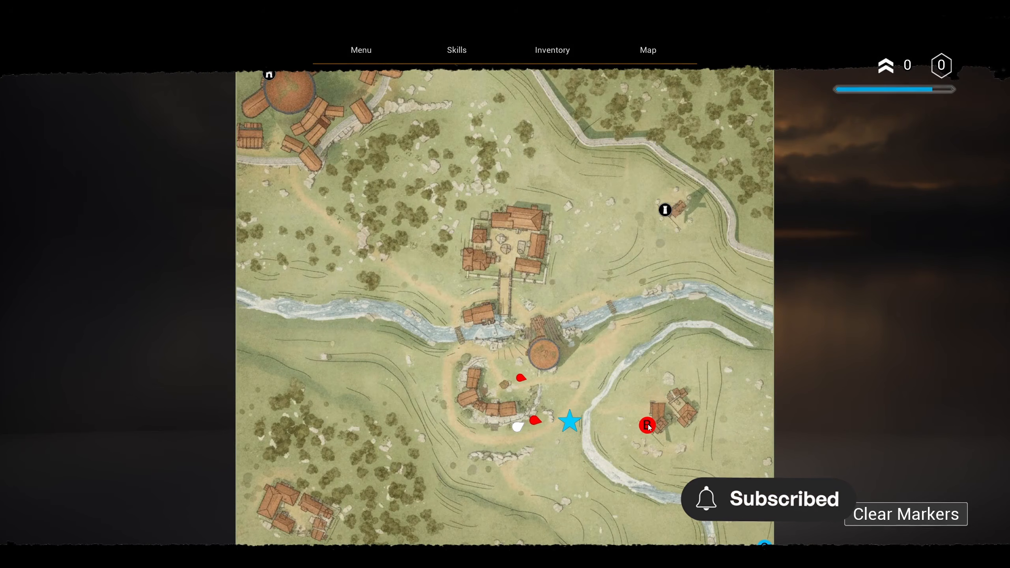
key("Escape")
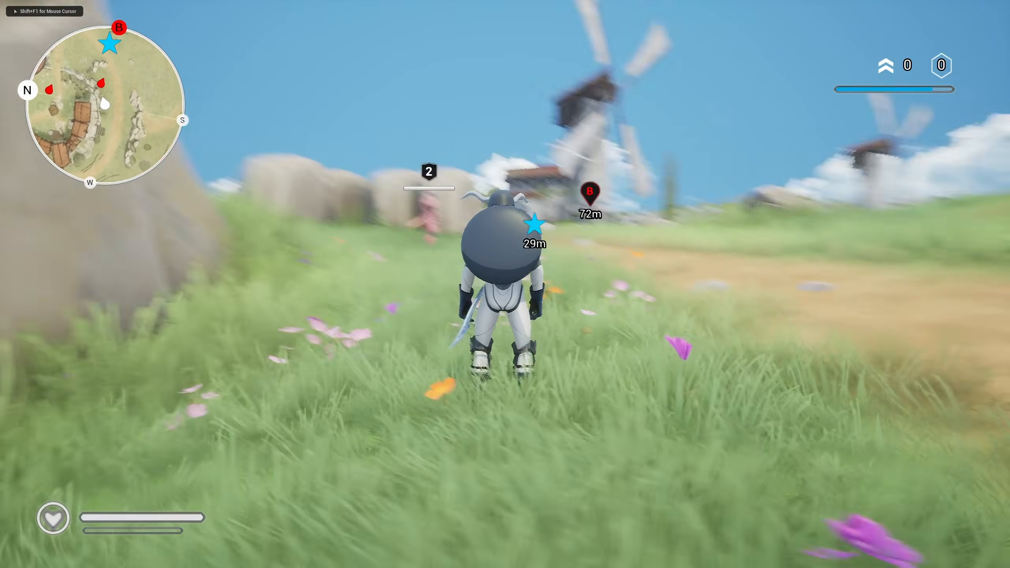
key("shift+F1")
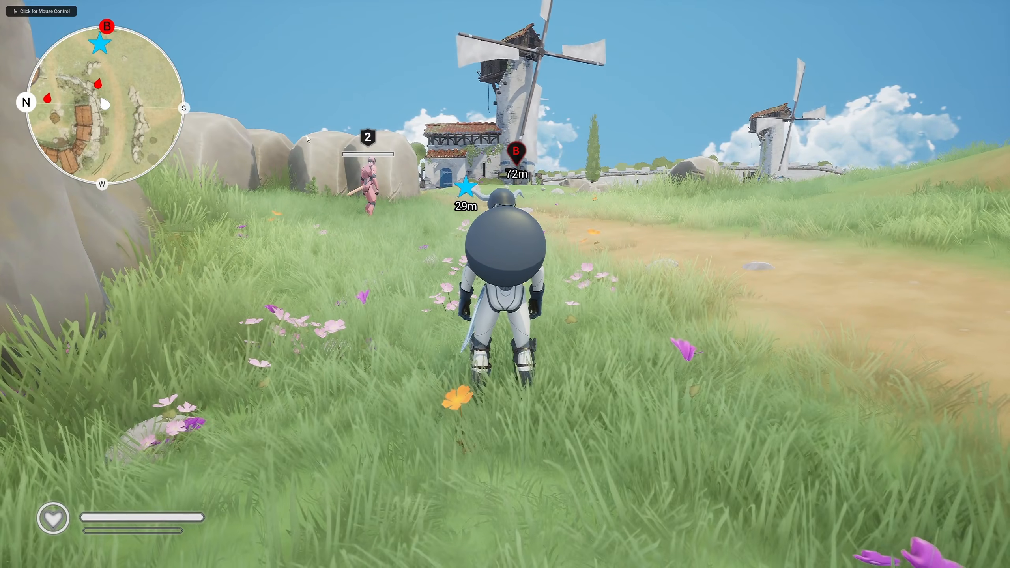
left_click(557, 197)
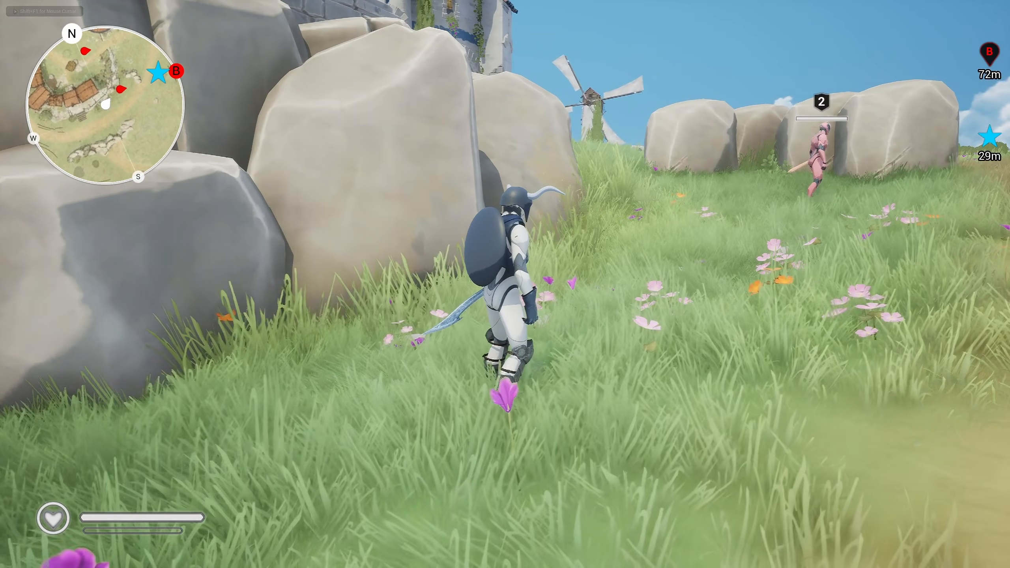
key("shift+F1")
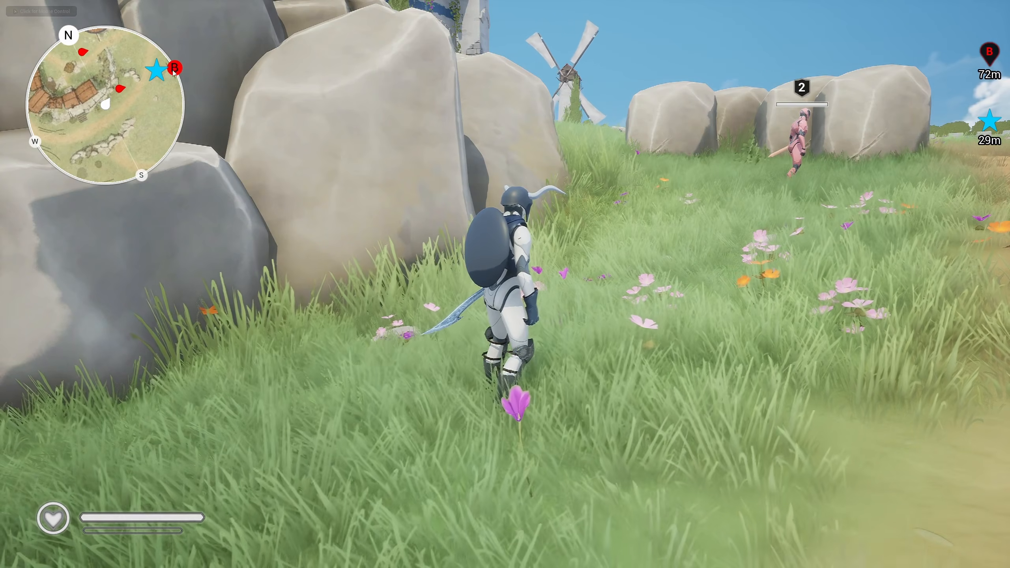
left_click(222, 102)
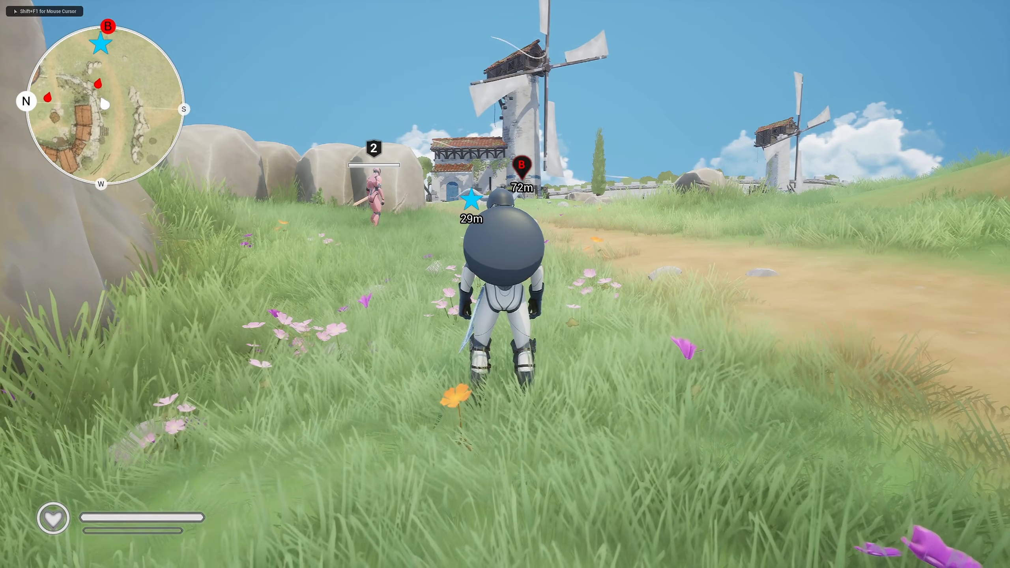
key("F8")
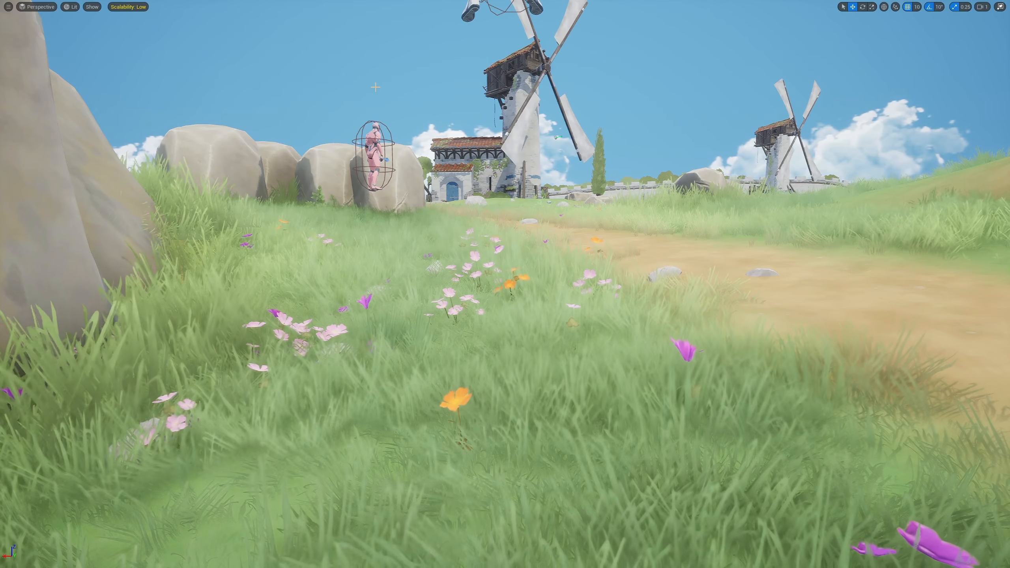
right_click_drag(513, 70, 417, 72)
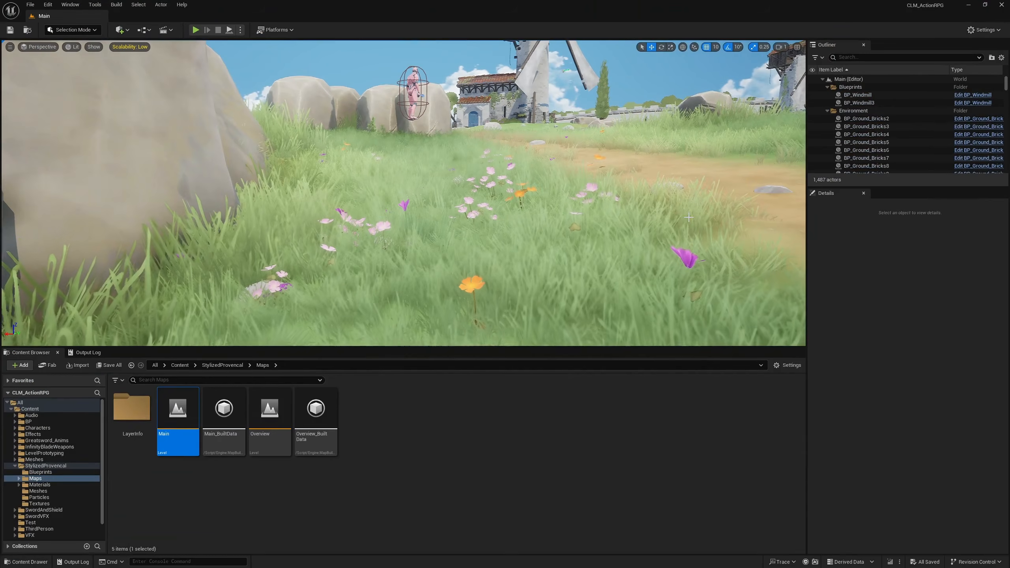
key("F11")
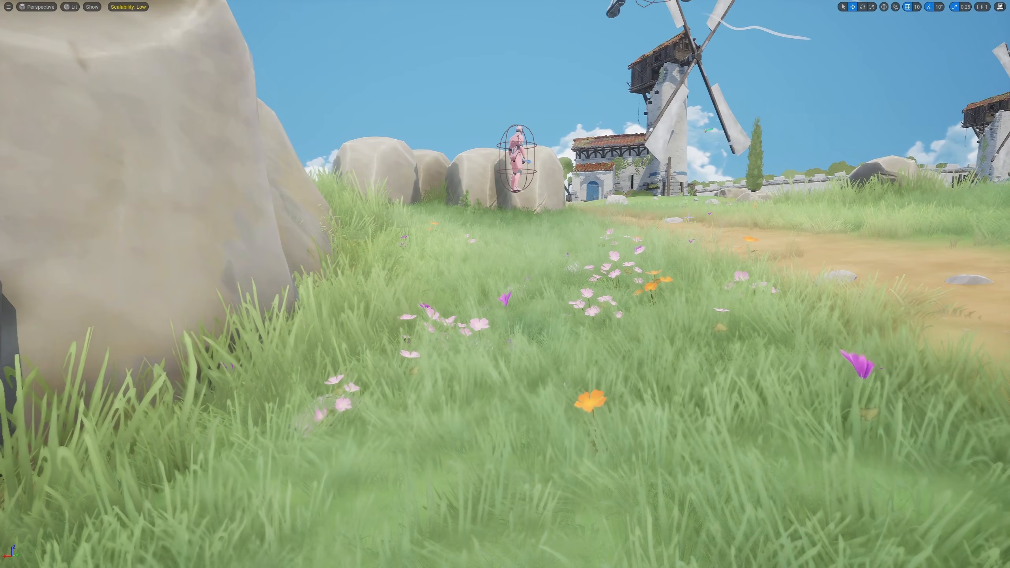
- Play the level again, compare the main map's markers with the game view, and stop the play session
key("alt+p")
key("m")
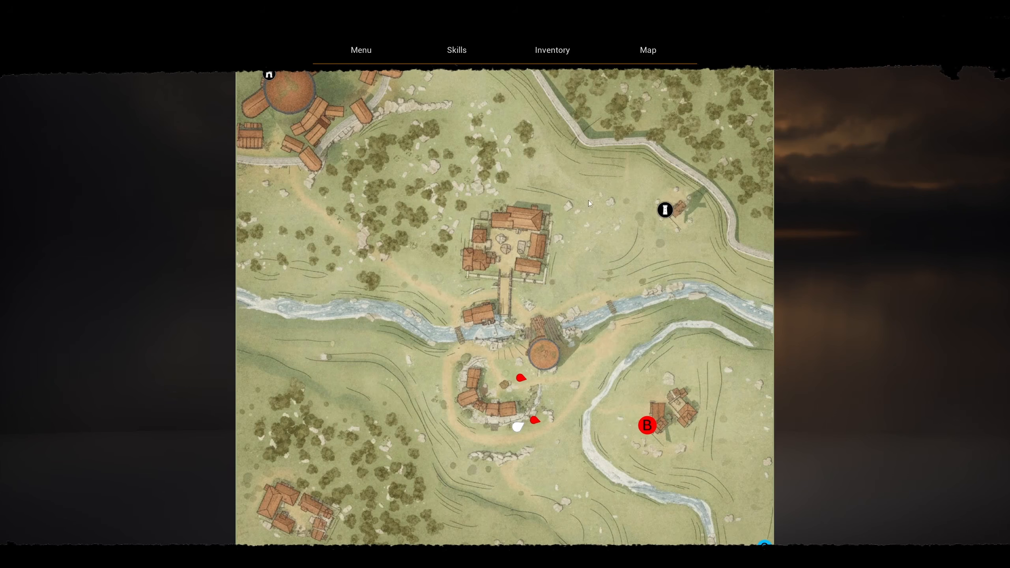
key("m")
key("m")
key("m")
key("m")
key("Escape")
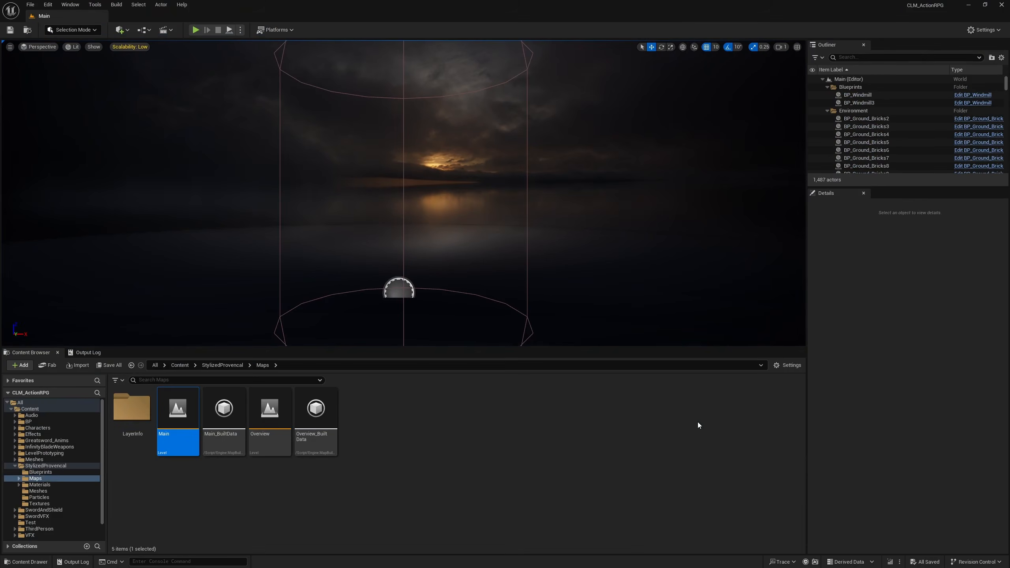
- Open the WBP_MainMapMarker widget from the BP/UI/MapAndMarkers folder
left_click(15, 466)
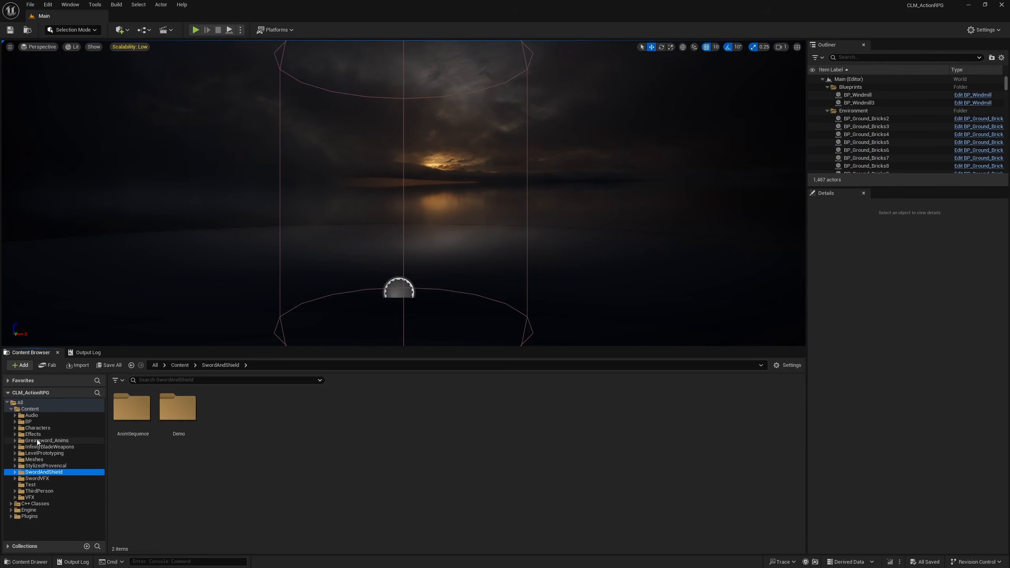
left_click(29, 421)
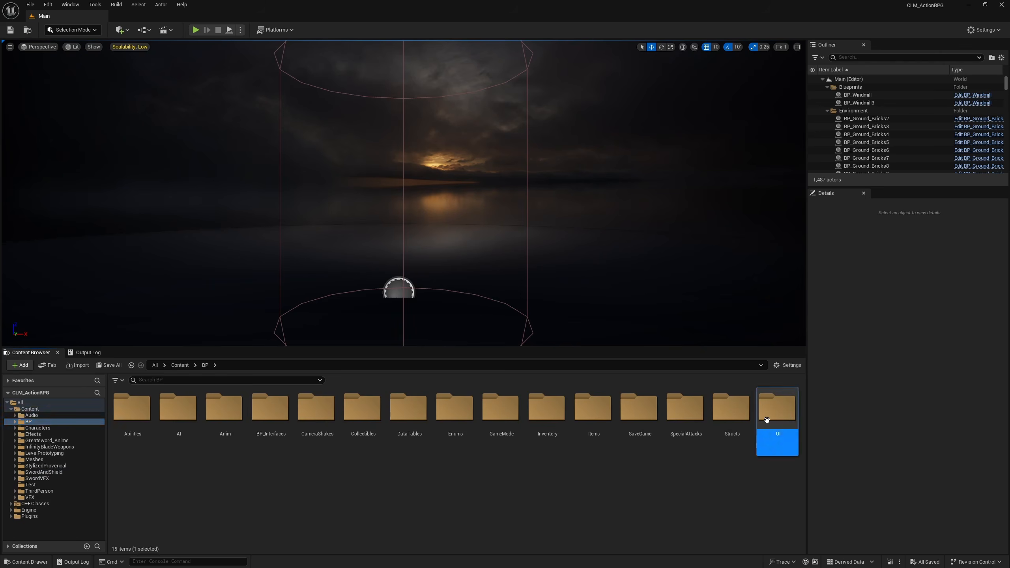
double_click(776, 409)
double_click(183, 433)
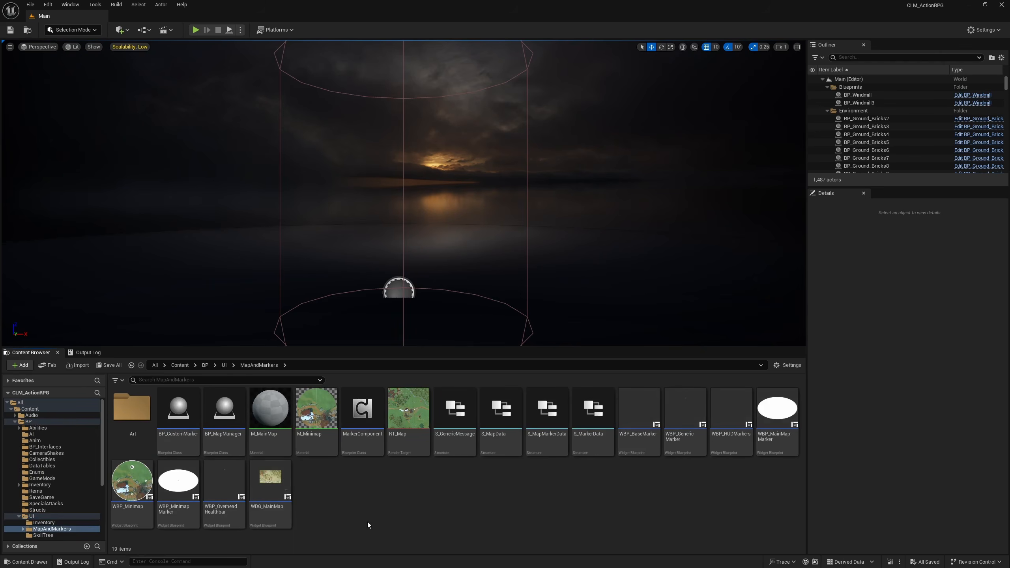
double_click(773, 445)
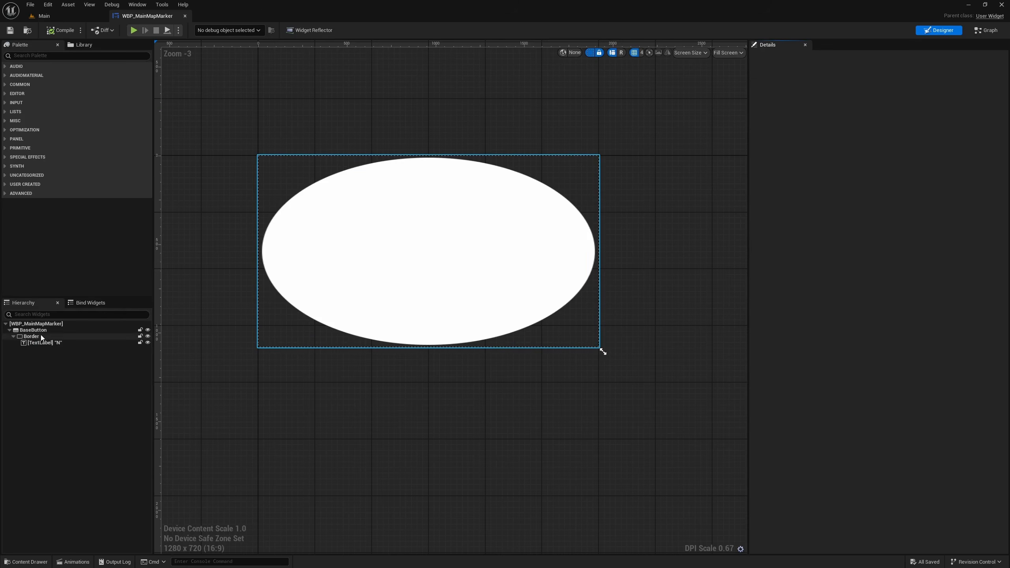
- Wrap the Border widget under BaseButton with another Border
left_click(15, 337)
left_click(34, 330)
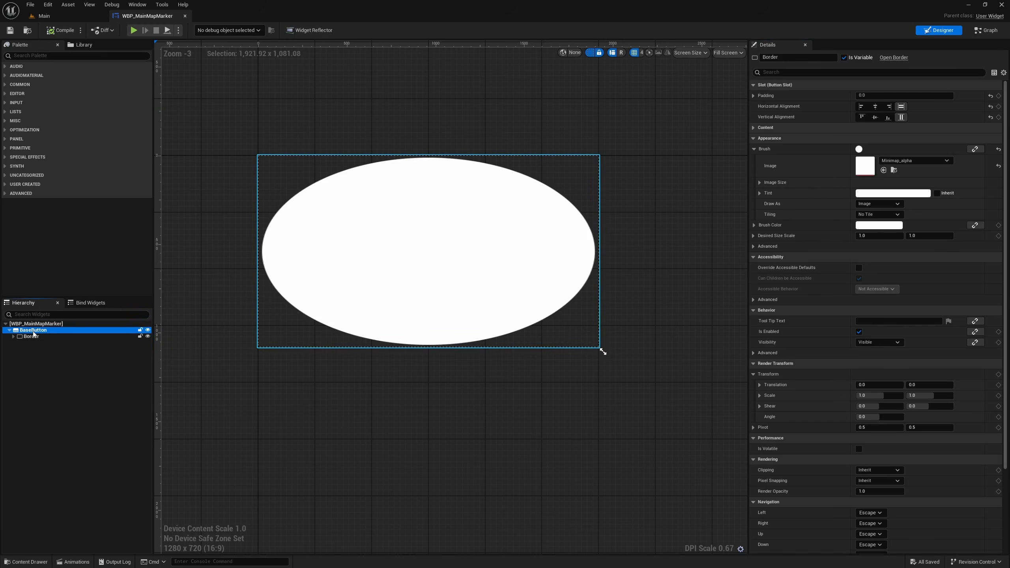
left_click(32, 337)
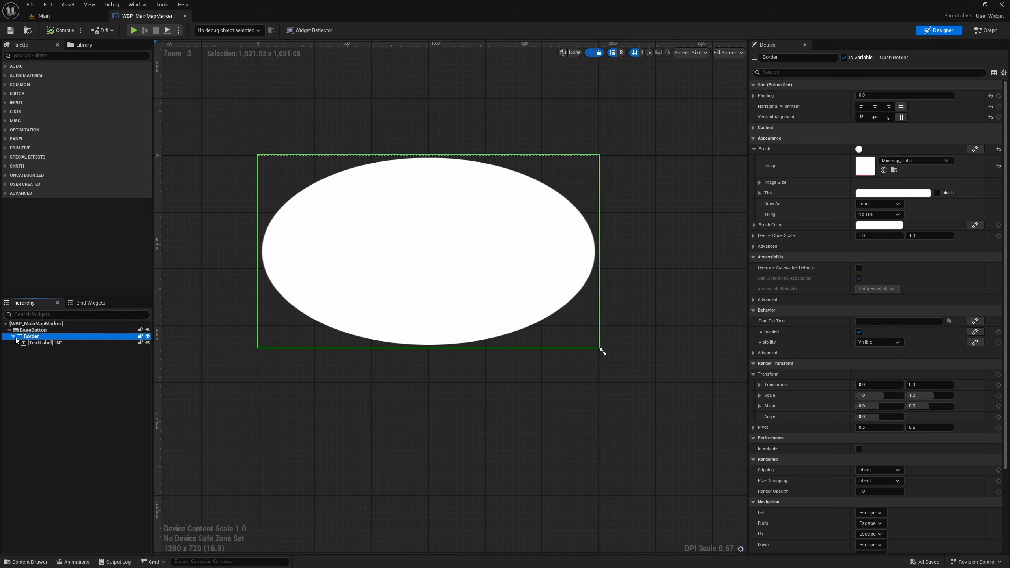
right_click(38, 340)
mouse_move(84, 422)
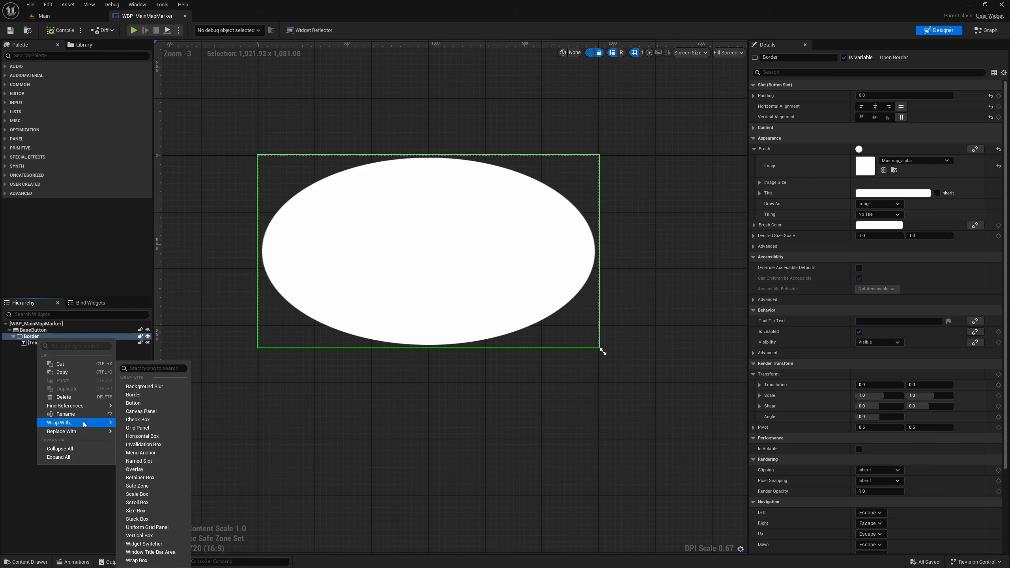
left_click(145, 398)
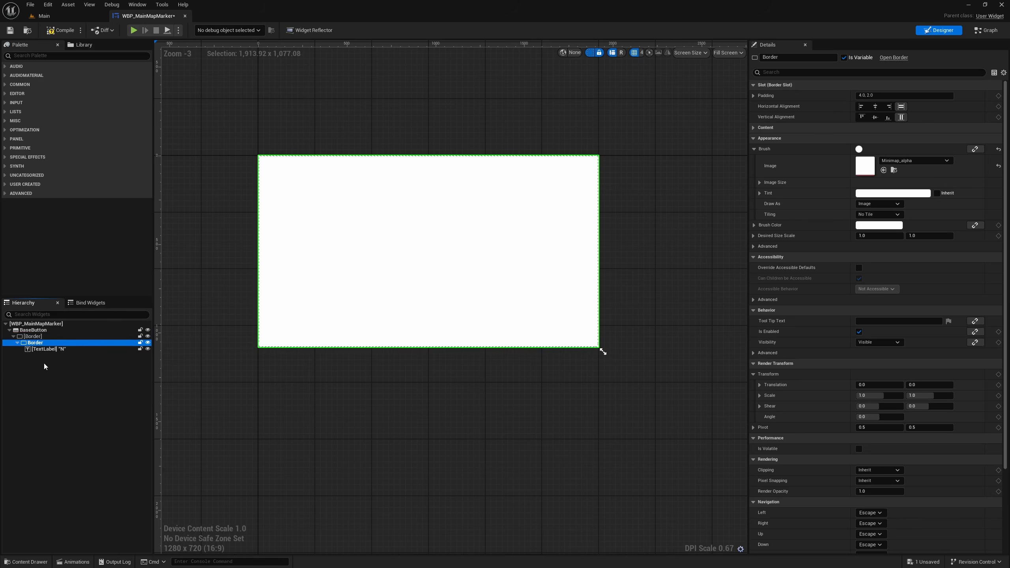
- Rename the new outer border SelectedBorder and copy the inner Border's Minimap_alpha brush onto it
left_click(36, 337)
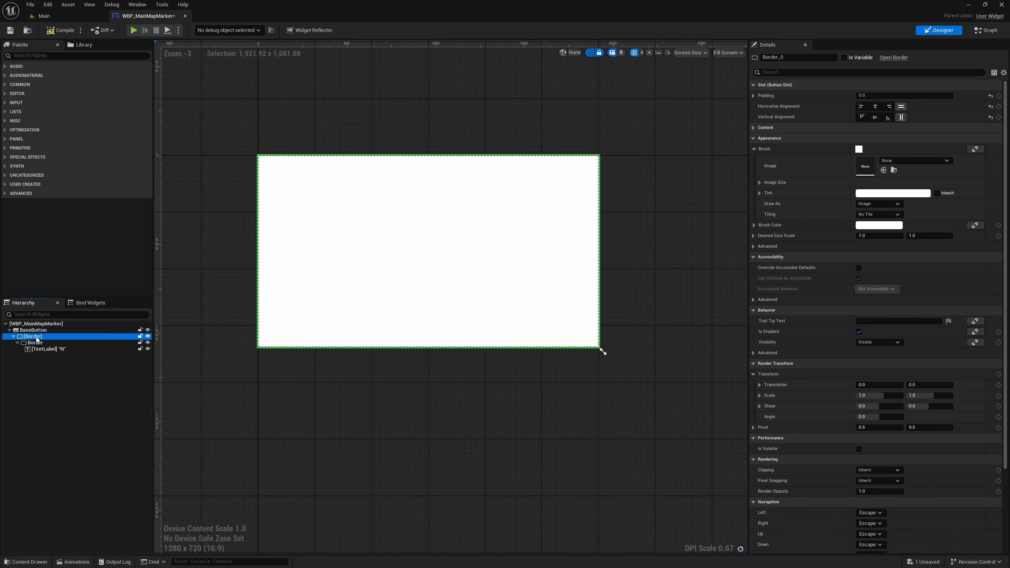
left_click(36, 343)
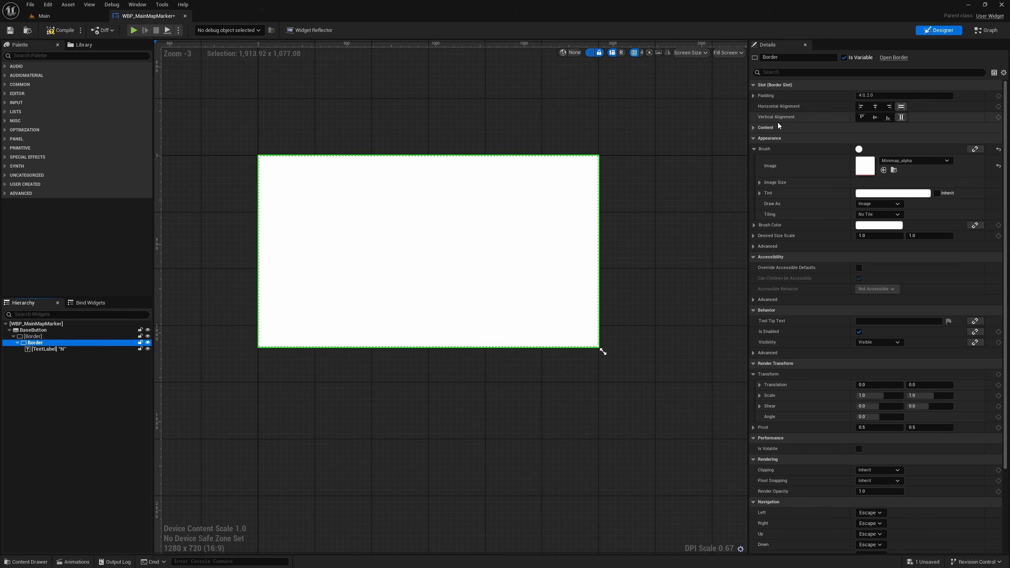
right_click(766, 148)
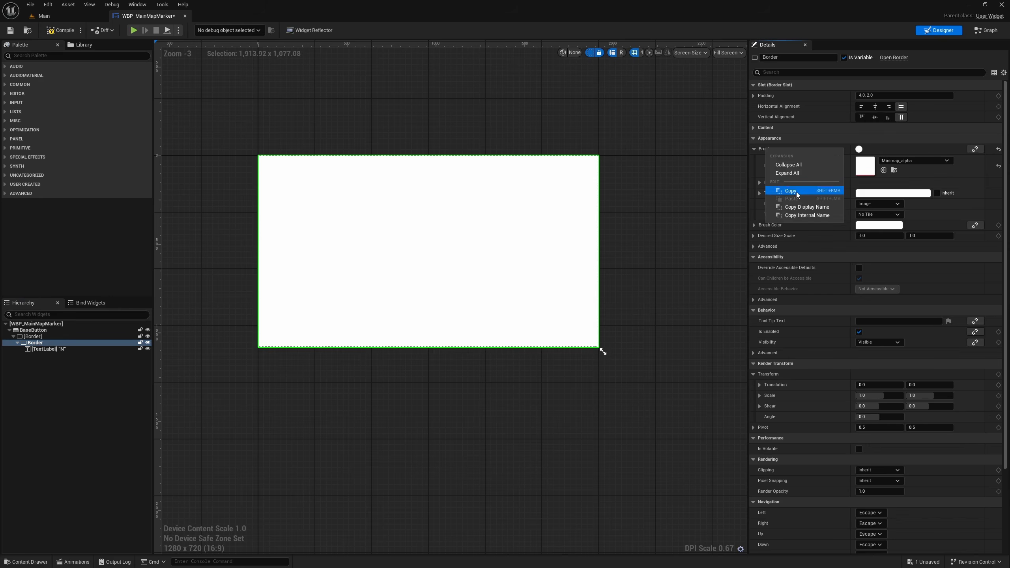
left_click(793, 191)
double_click(32, 337)
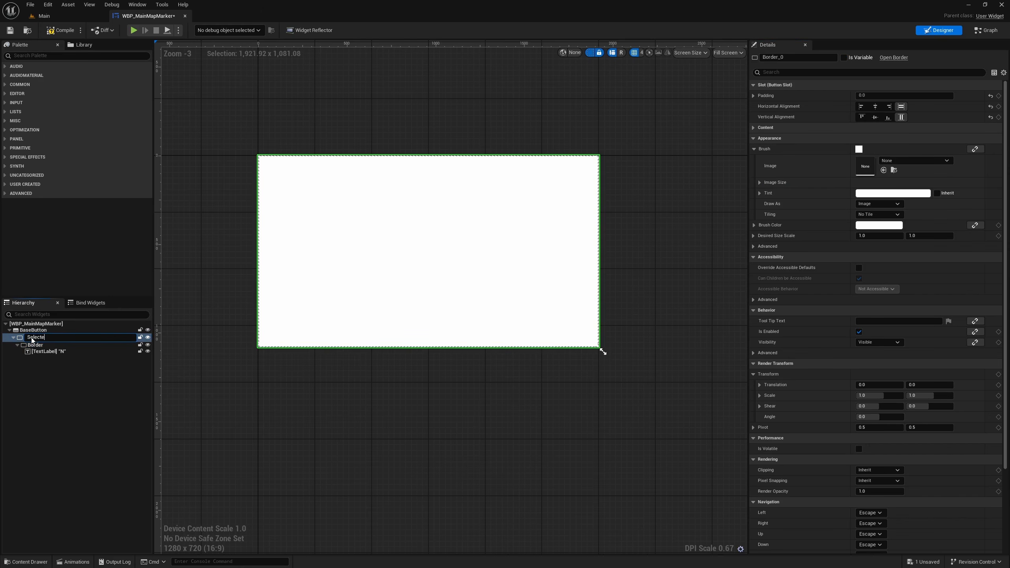
key("Return")
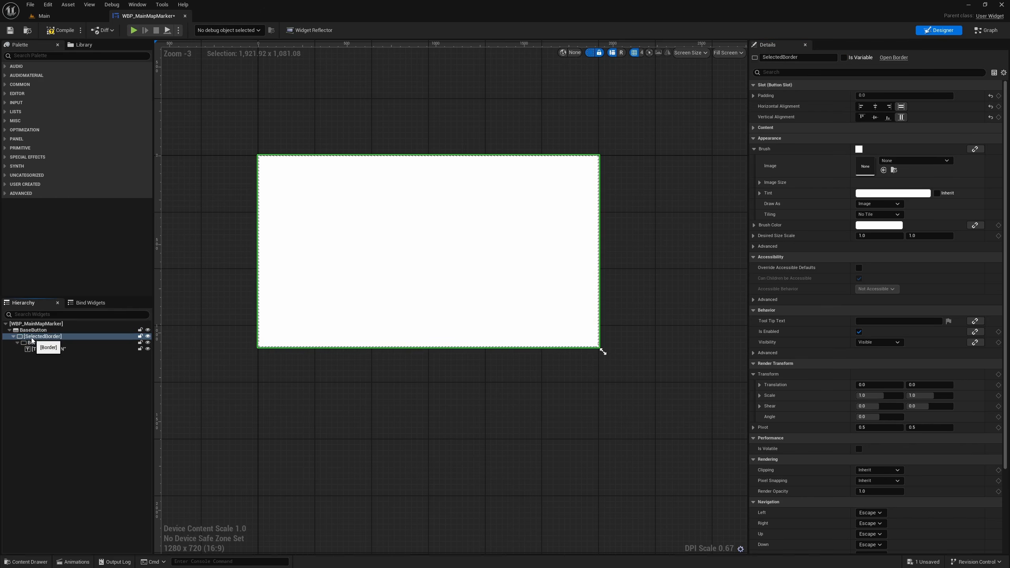
right_click(785, 145)
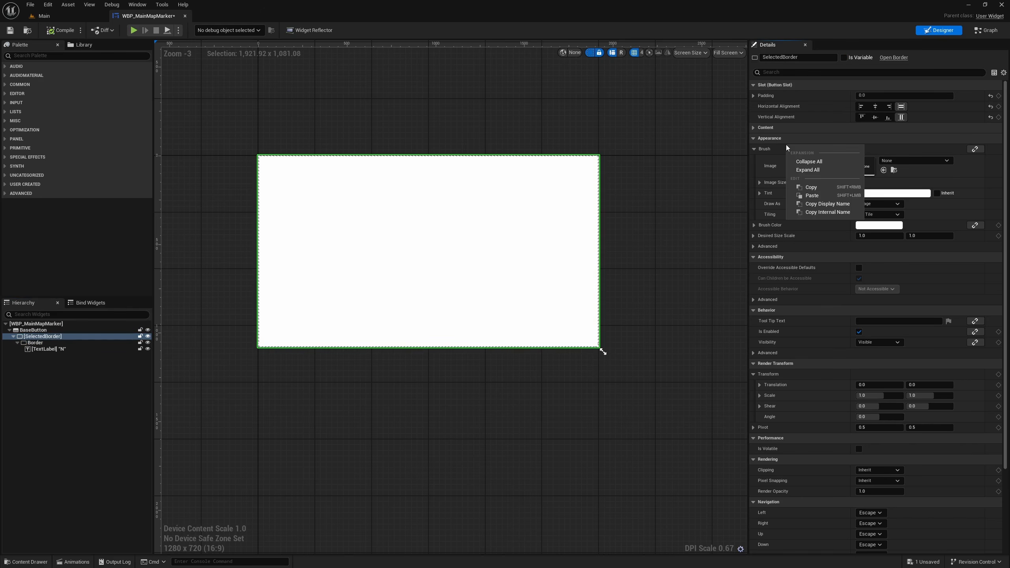
left_click(819, 196)
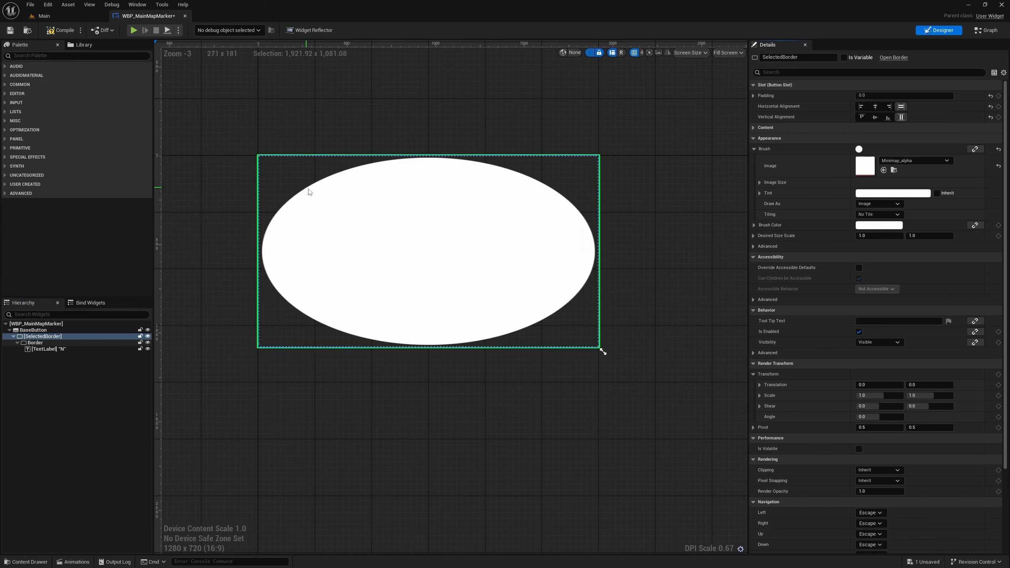
scroll(322, 196, "up", 3)
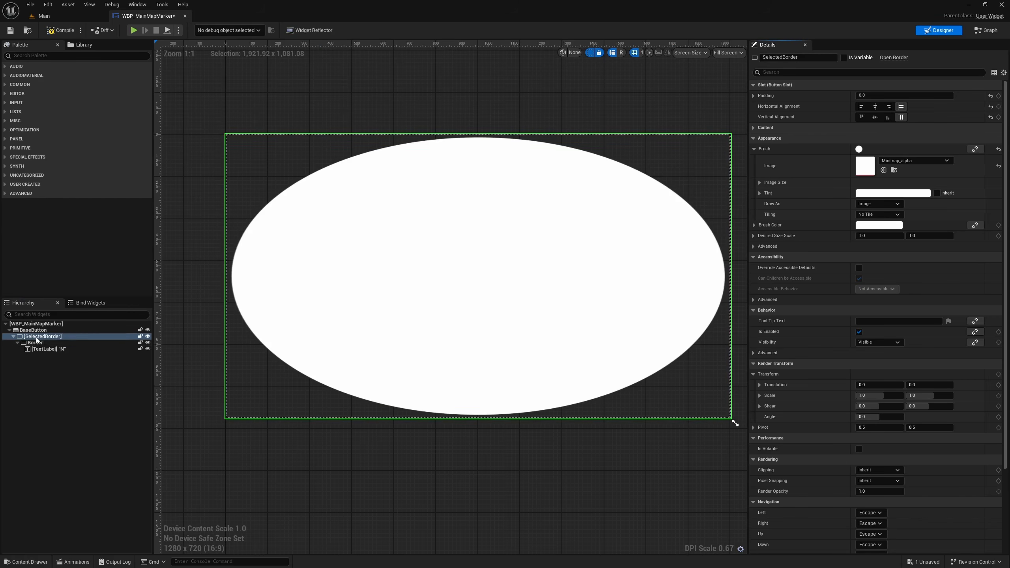
- Set SelectedBorder's brush color to orange, with R 1.0, G about 0.4 and B 0.0
left_click(753, 225)
left_click(879, 267)
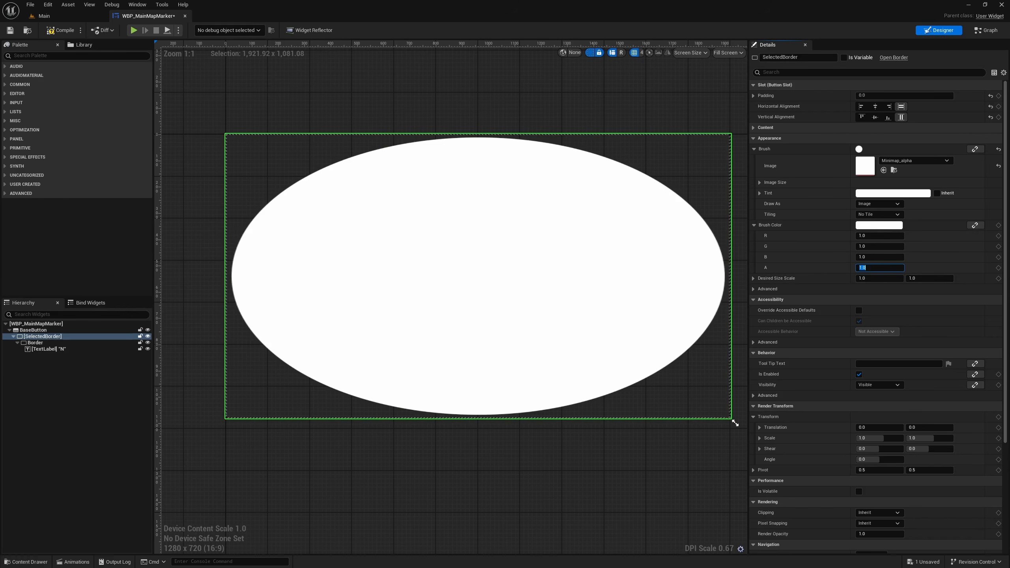
left_click(897, 227)
left_click_drag(757, 287, 859, 288)
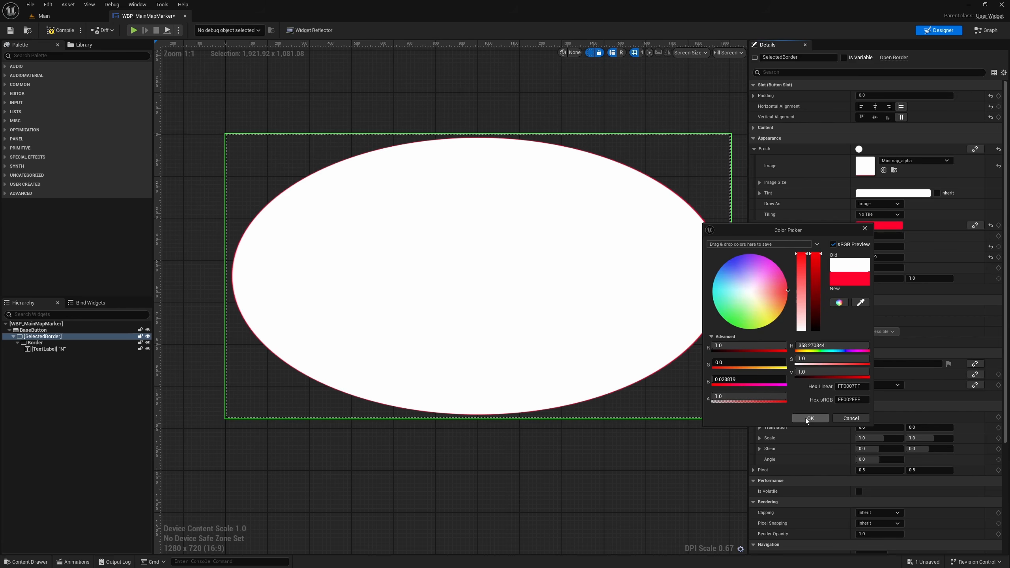
left_click_drag(809, 344, 744, 345)
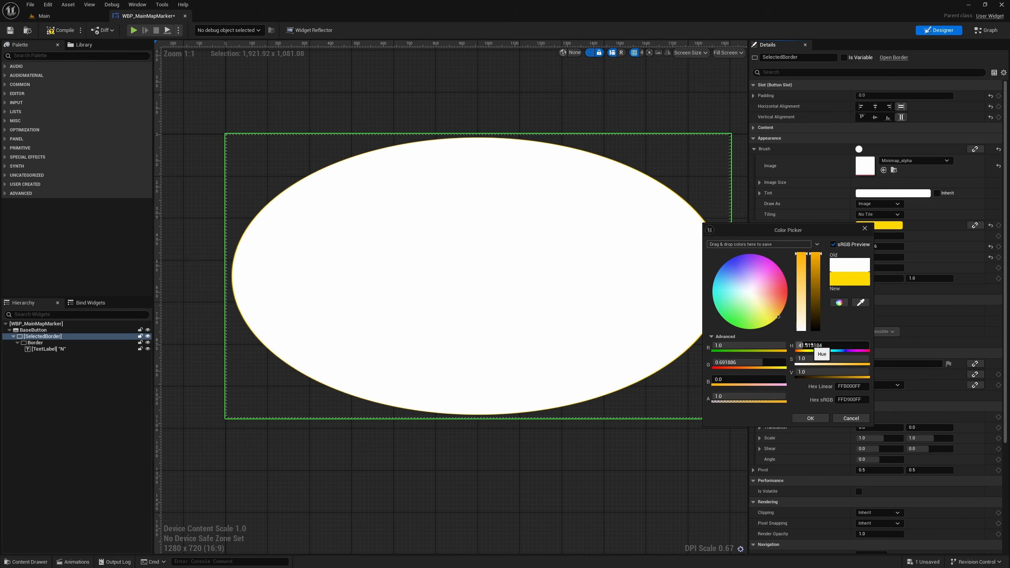
left_click_drag(808, 345, 799, 345)
left_click(810, 417)
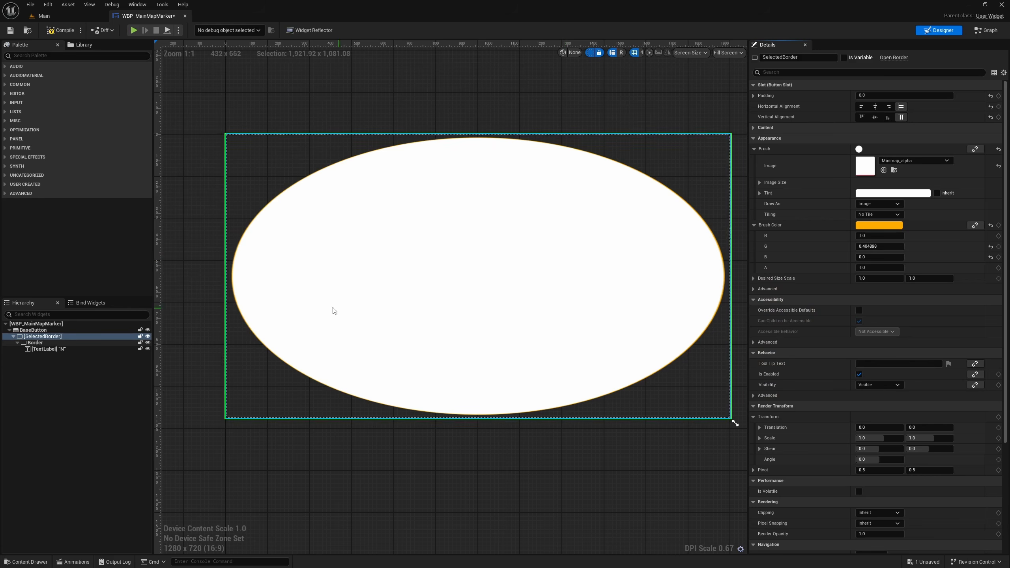
- Set the inner Border's padding to 2.0 and compile the widget
left_click(51, 344)
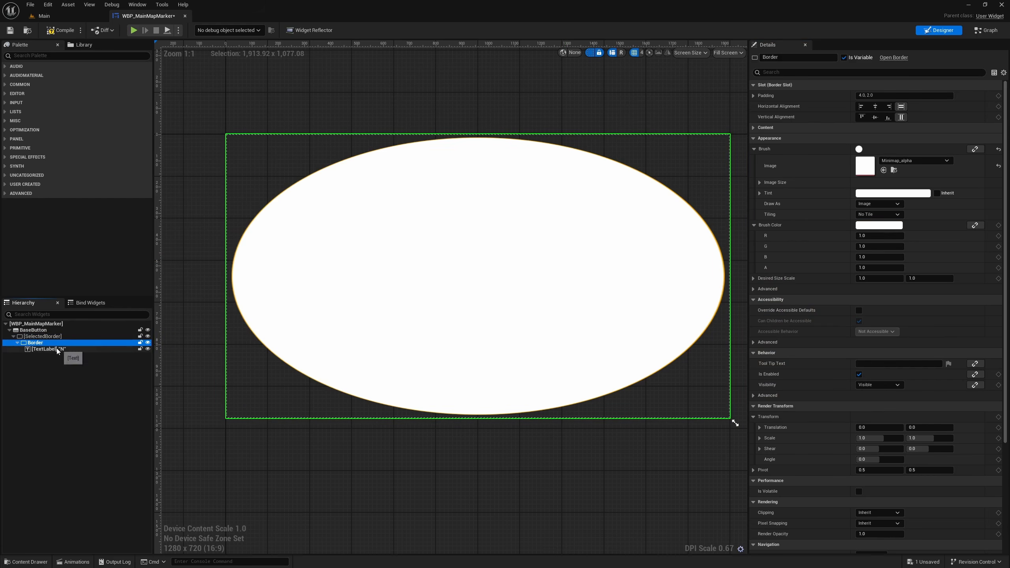
left_click(886, 96)
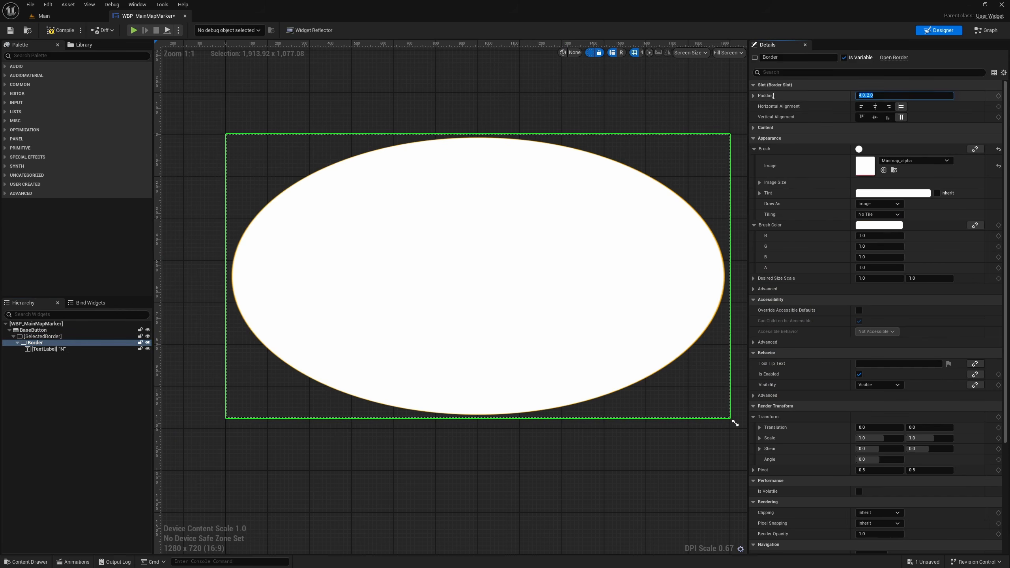
type("5")
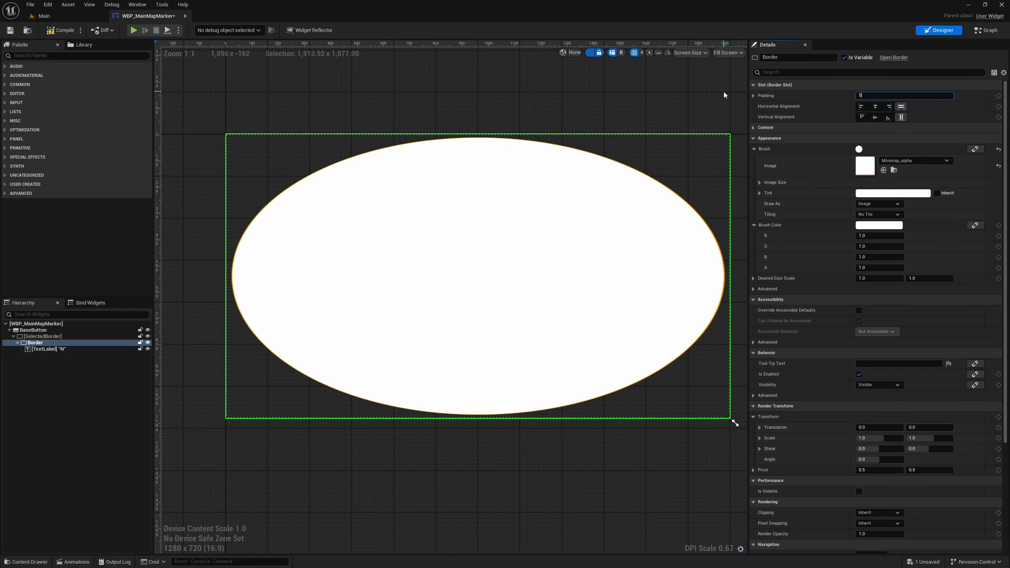
key("Return")
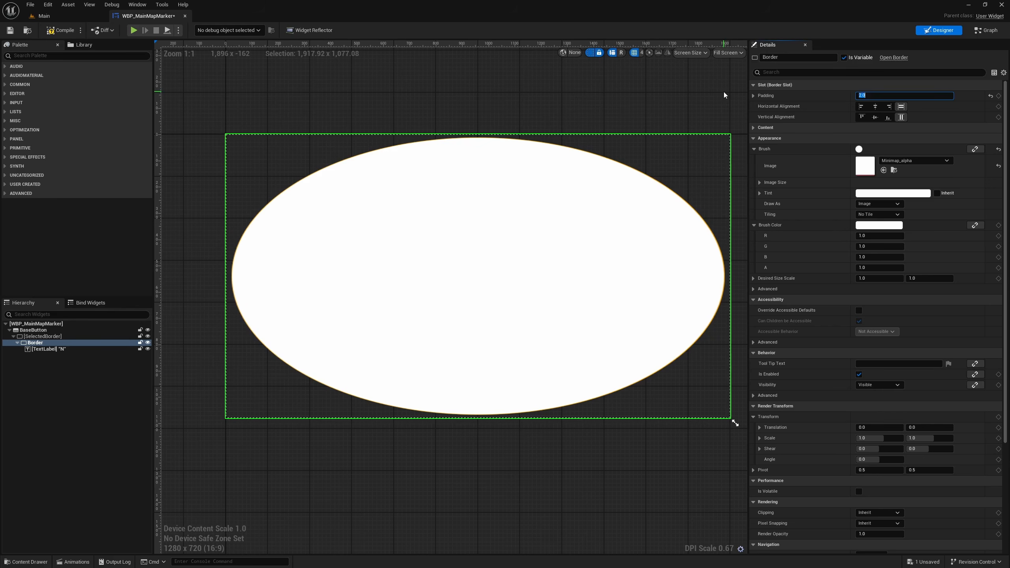
left_click(59, 31)
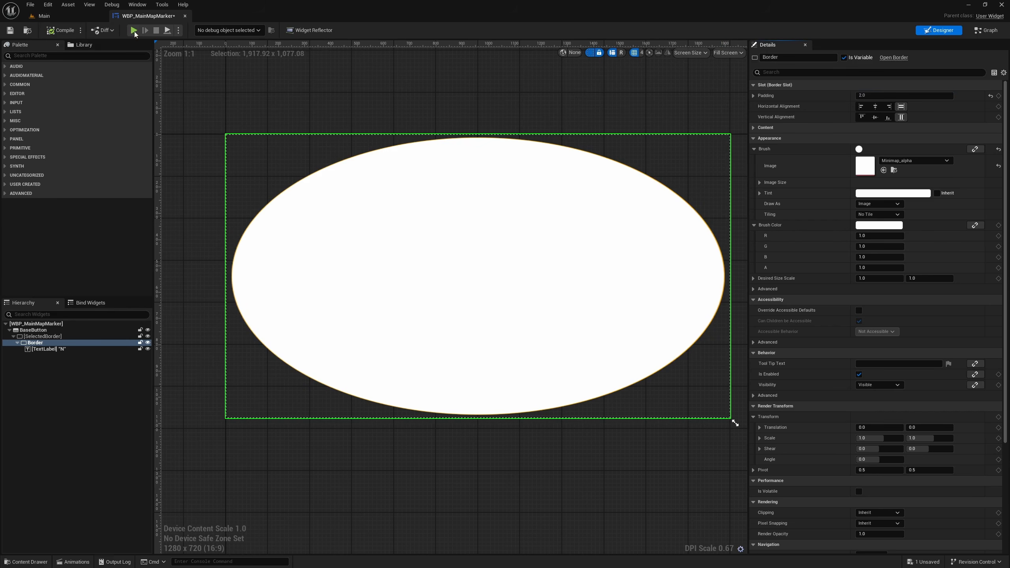
- Play the level from the Main editor, examine the marker outlines on the main map at different zoom levels, and end the play session
left_click(65, 14)
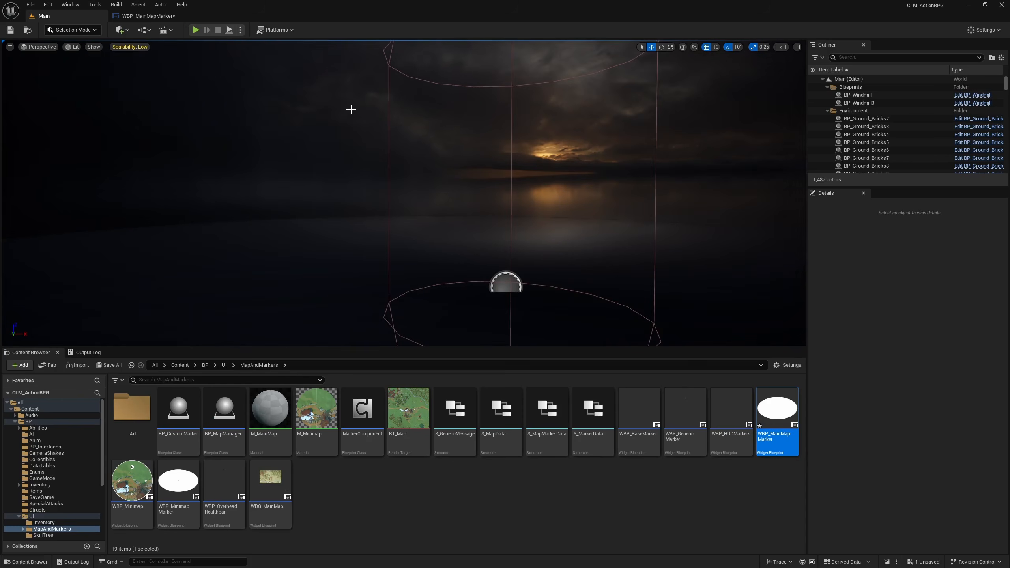
key("F11")
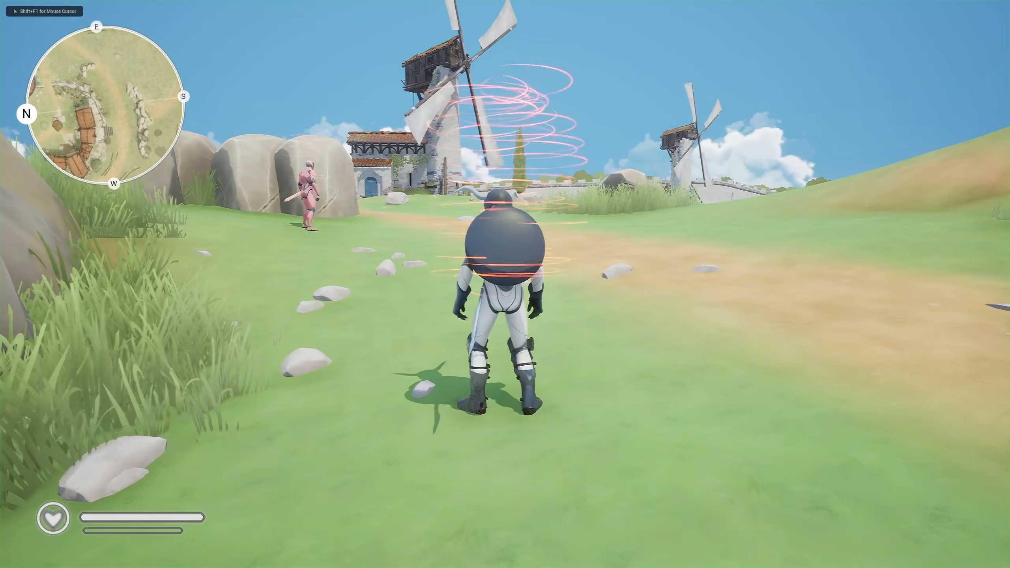
key("m")
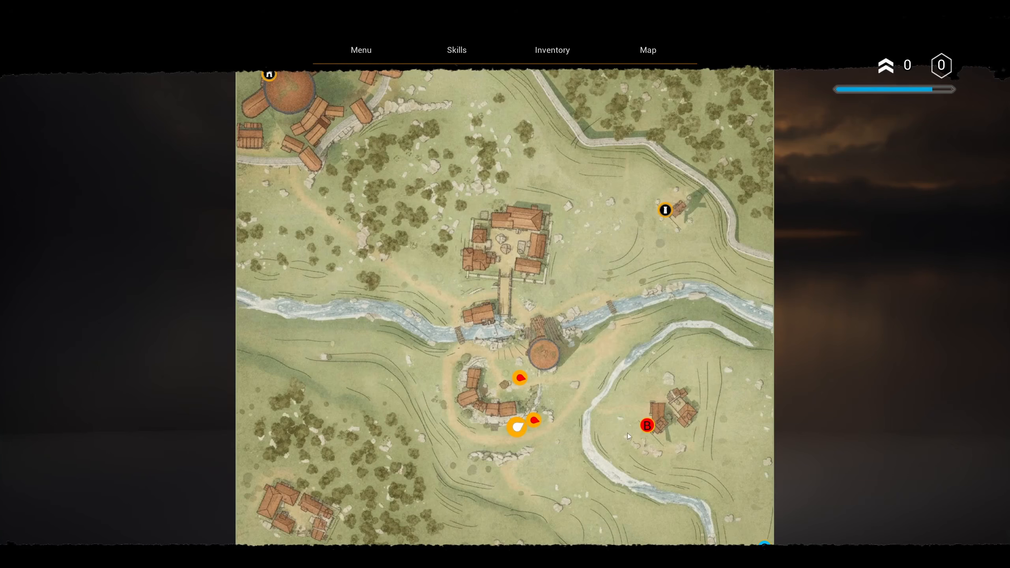
scroll(650, 426, "up", 3)
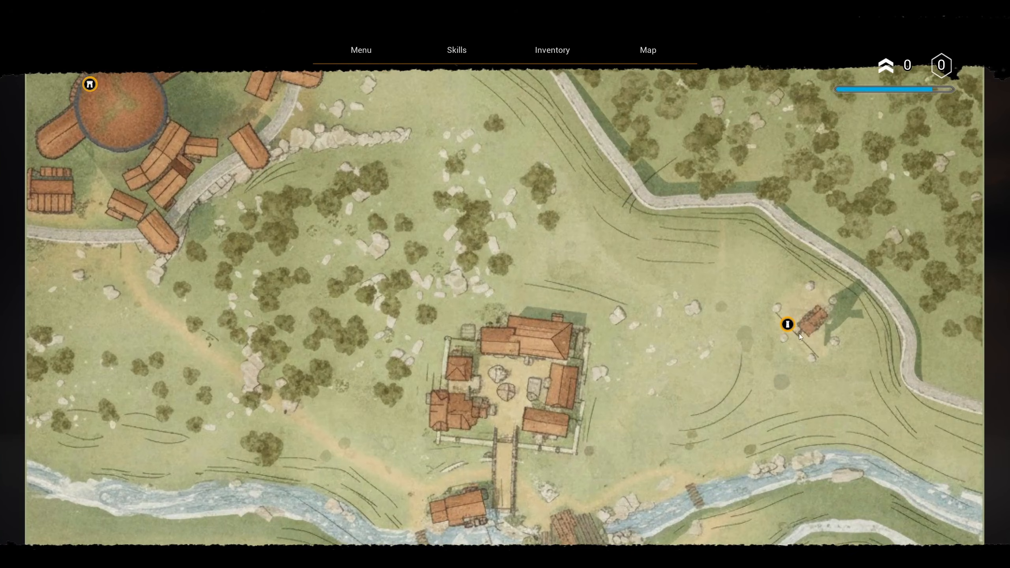
scroll(798, 333, "down", 3)
scroll(681, 443, "up", 3)
left_click_drag(665, 442, 810, 306)
scroll(661, 205, "up", 3)
left_click_drag(861, 513, 727, 367)
left_click_drag(782, 442, 771, 336)
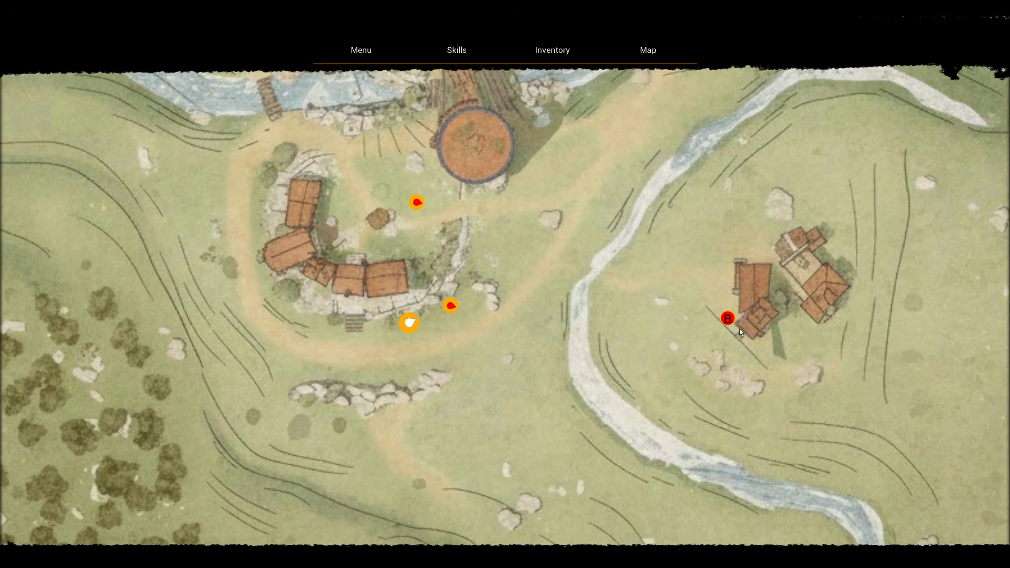
key("Escape")
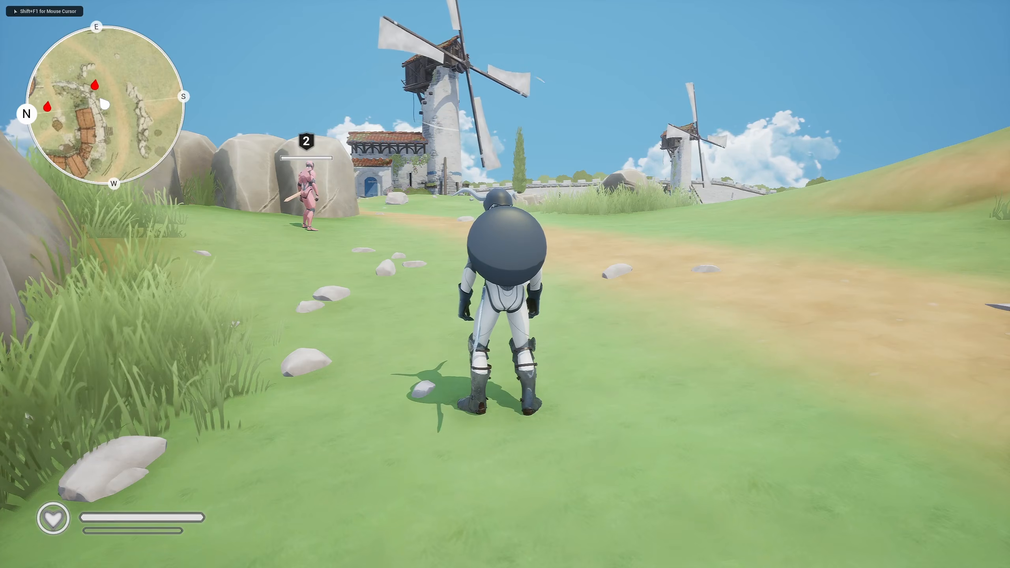
key("Escape")
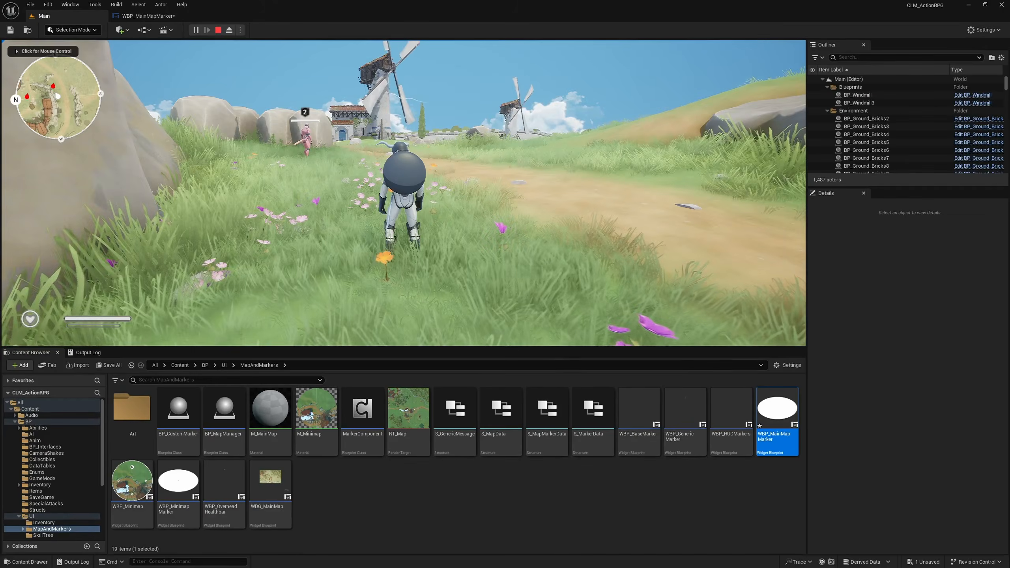
- Return to WBP_MainMapMarker and set the inner Border's padding to 1.0
left_click(147, 15)
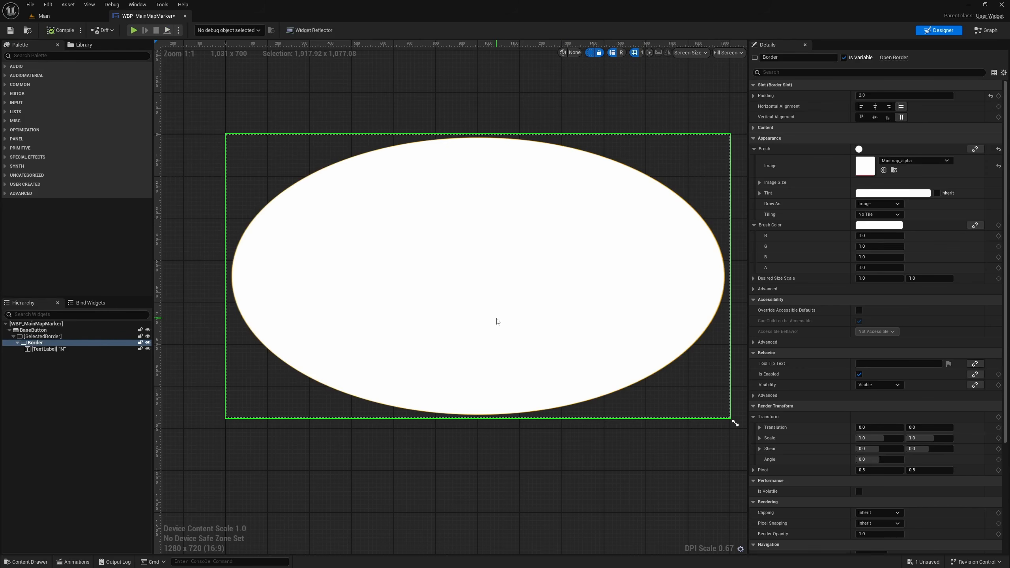
left_click(909, 96)
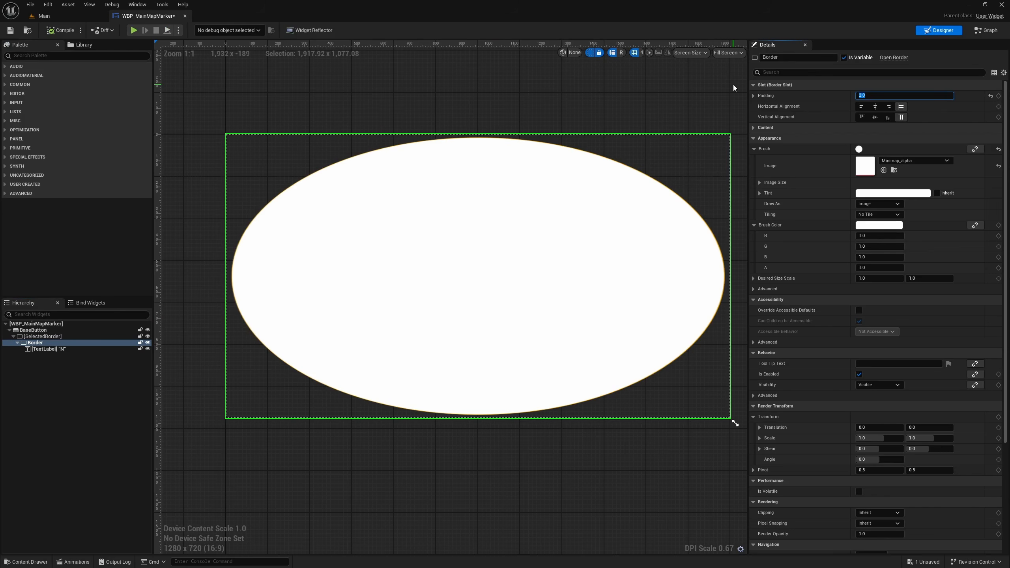
type("0")
key("Return")
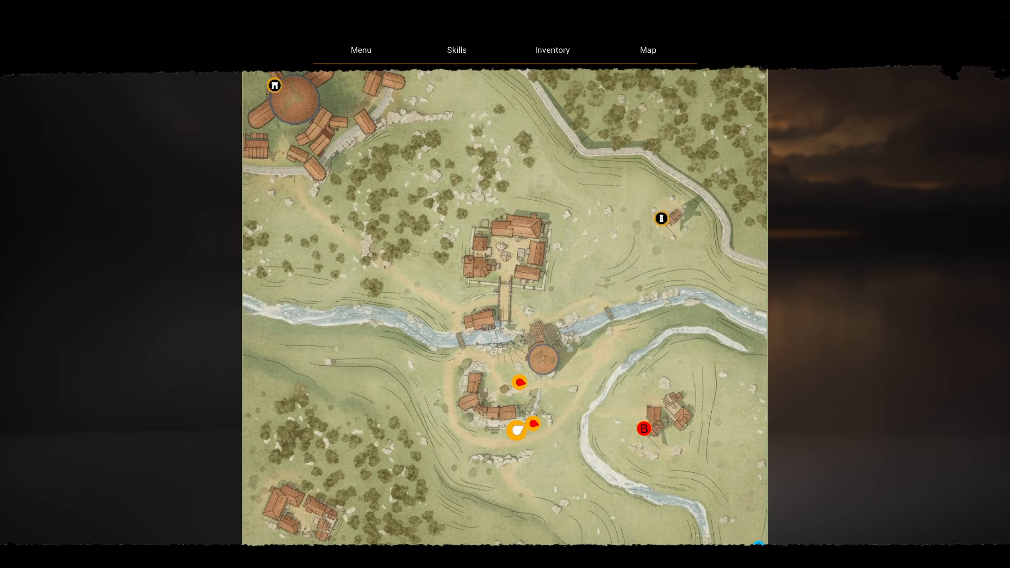
- Examine the marker outlines with the reduced padding on the in-game main map, including the B and C markers, and stop playing
scroll(505, 429, "up", 5)
left_click_drag(505, 428, 474, 488)
left_click_drag(723, 477, 722, 264)
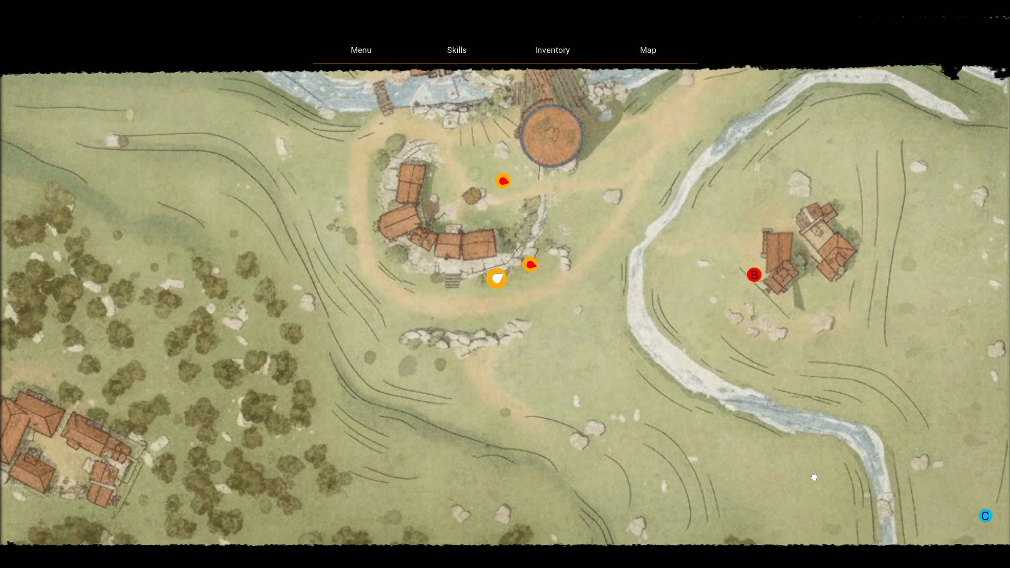
left_click_drag(813, 476, 814, 482)
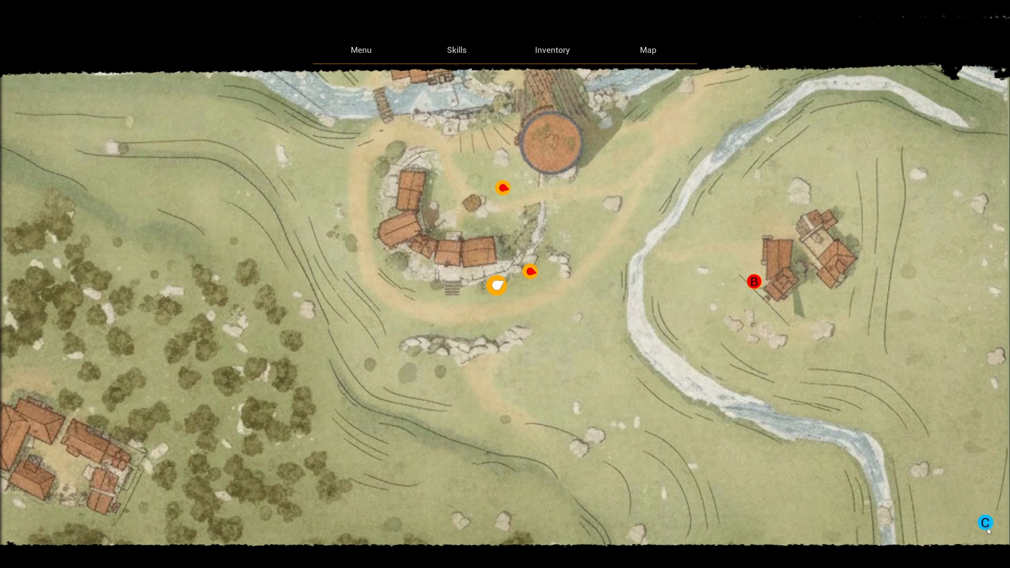
key("Escape")
- In WBP_MainMapMarker, change SelectedBorder's brush color to a darker red-orange, with red about 0.77, green about 0.06 and blue 0.0
left_click(140, 17)
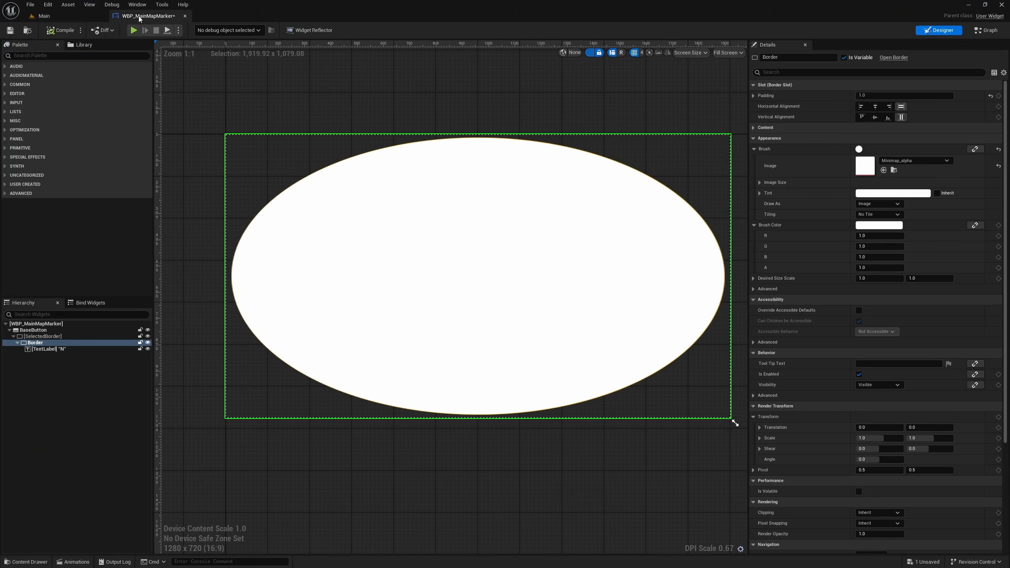
left_click(50, 336)
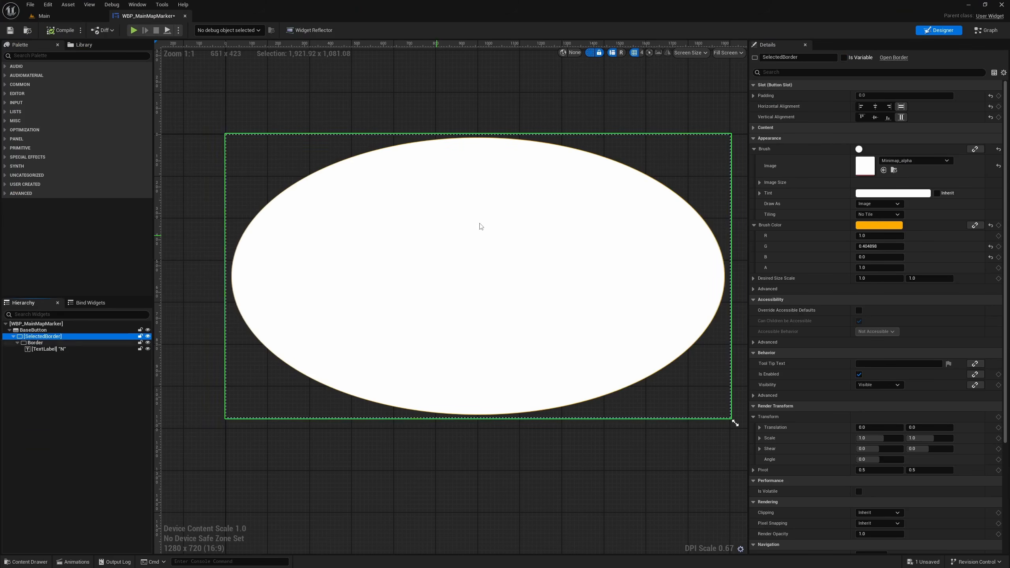
left_click(877, 225)
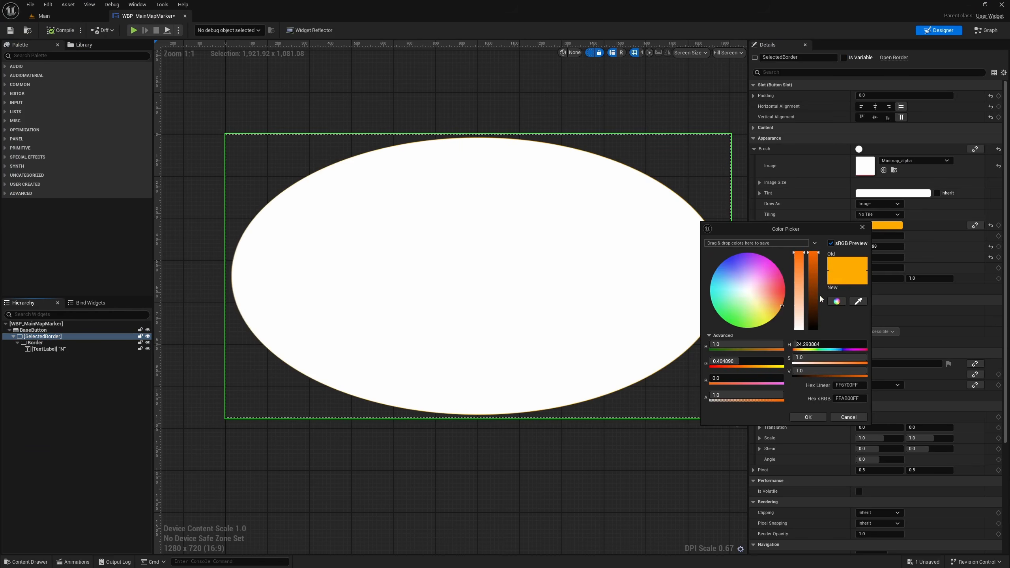
left_click(814, 271)
mouse_move(781, 304)
left_mouse_down()
mouse_move(820, 287)
mouse_move(784, 294)
left_mouse_up()
left_click(808, 417)
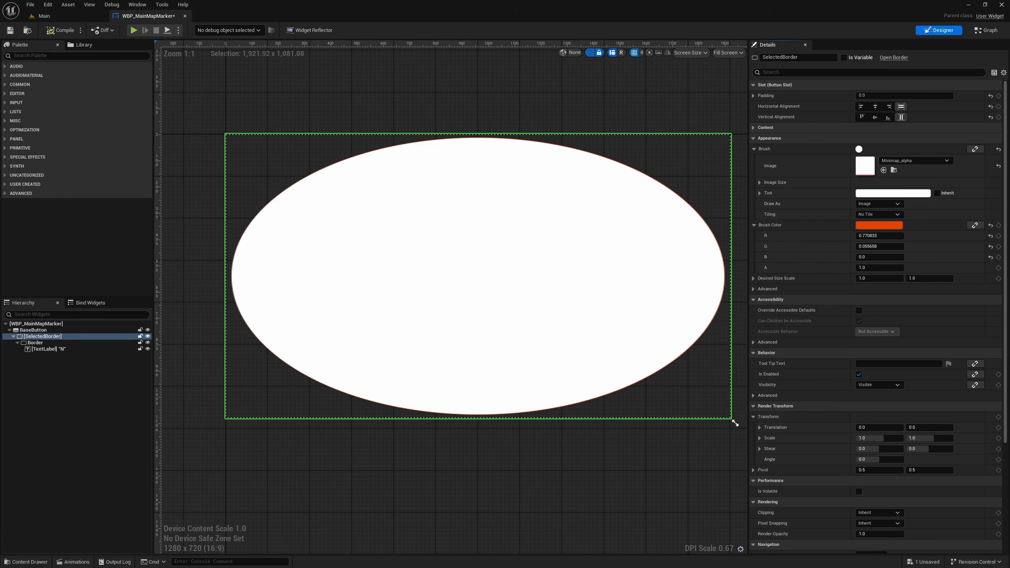
- Set the alpha of SelectedBorder's brush color to 0.0 and compile the widget
left_click(868, 267)
key("Return")
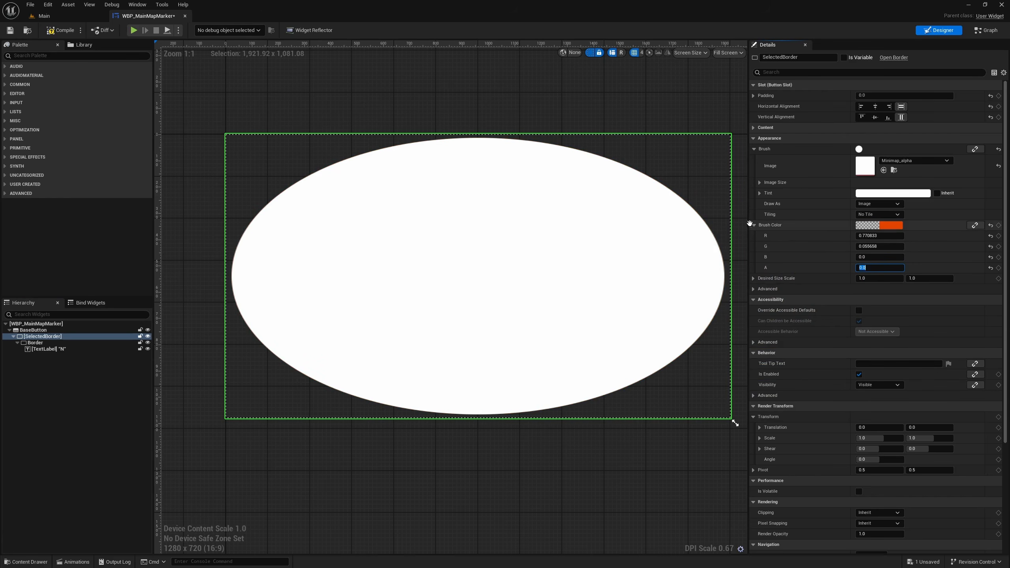
left_click(55, 31)
- Play the Main level full screen, check the markers on the in-game map without outlines, and stop playing
left_click(49, 19)
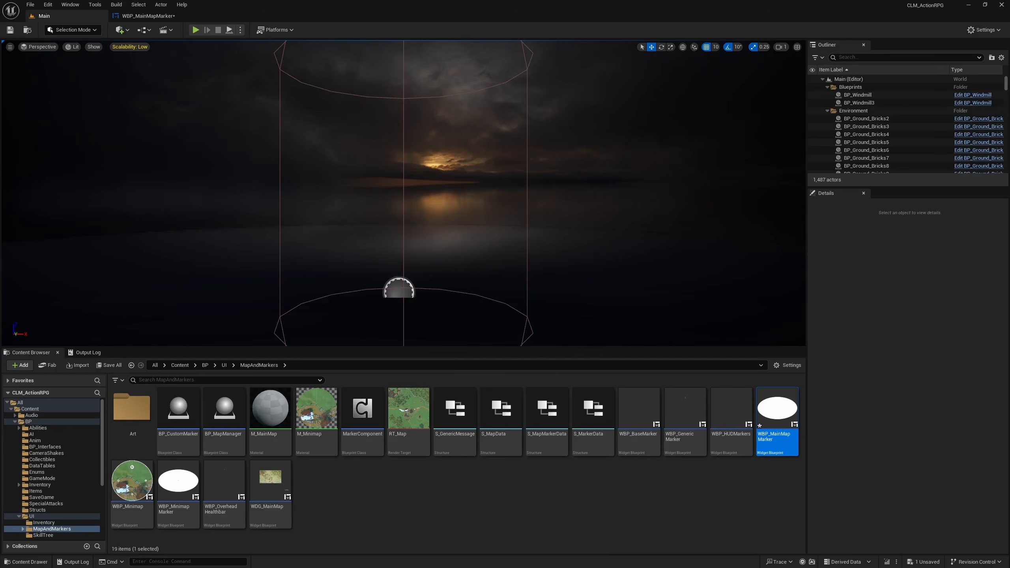
right_click_drag(445, 170, 418, 159)
key("F11")
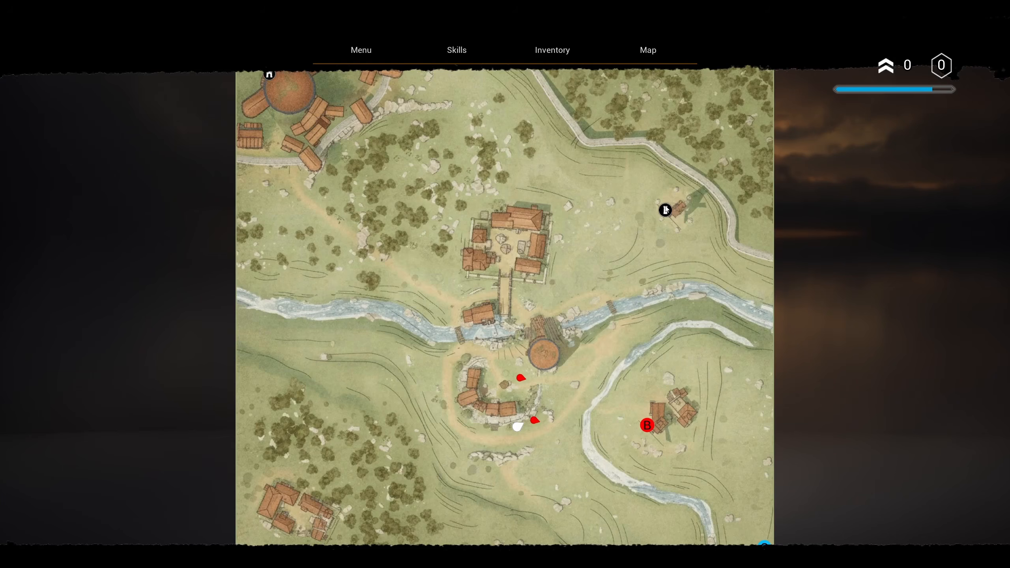
key("Escape")
key("F11")
- Add a new function named MarkAsSelected to the WBP_MainMapMarker graph
left_click(145, 16)
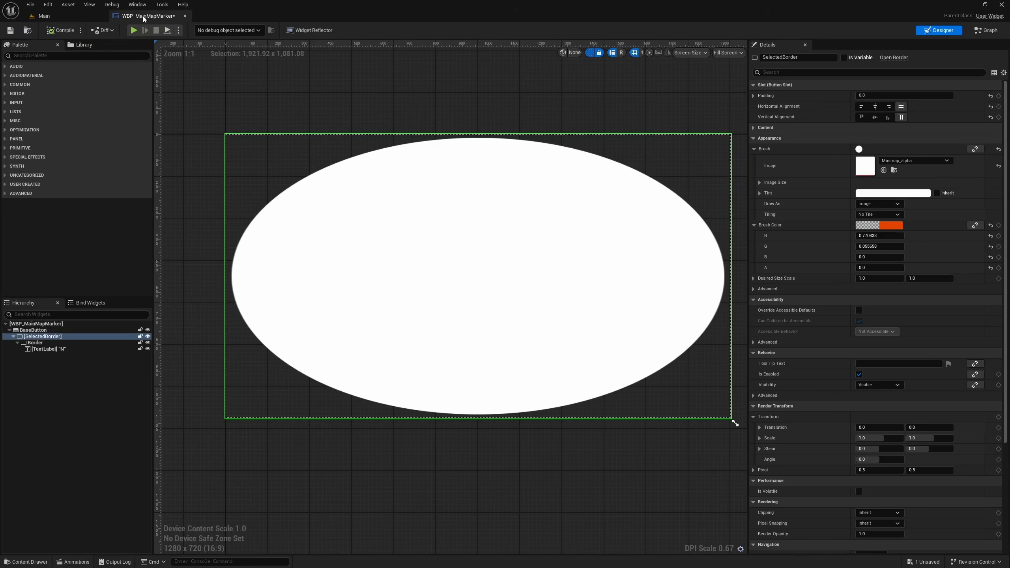
left_click(986, 30)
right_click_drag(376, 263, 368, 99)
right_click(317, 326)
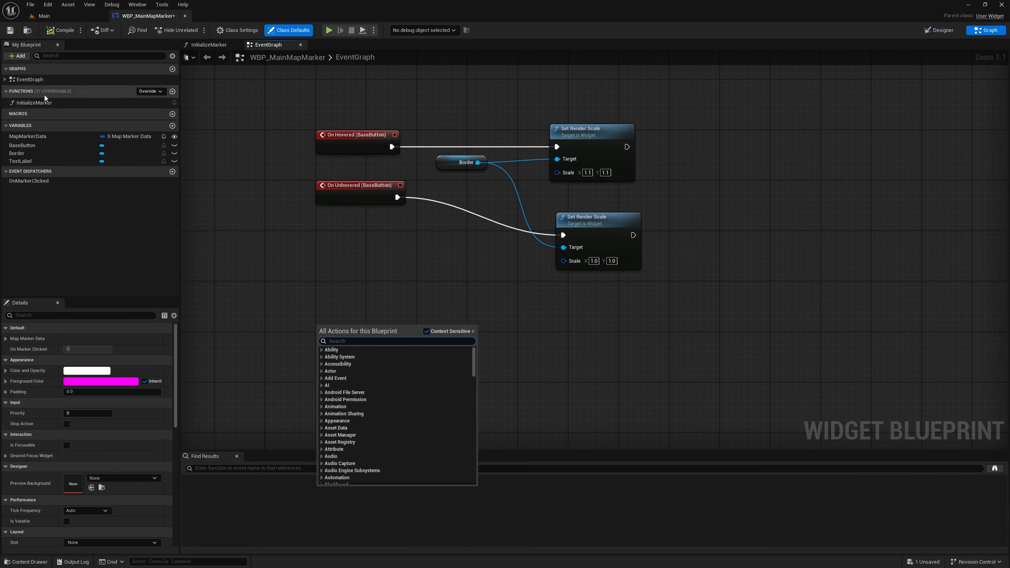
left_click(173, 92)
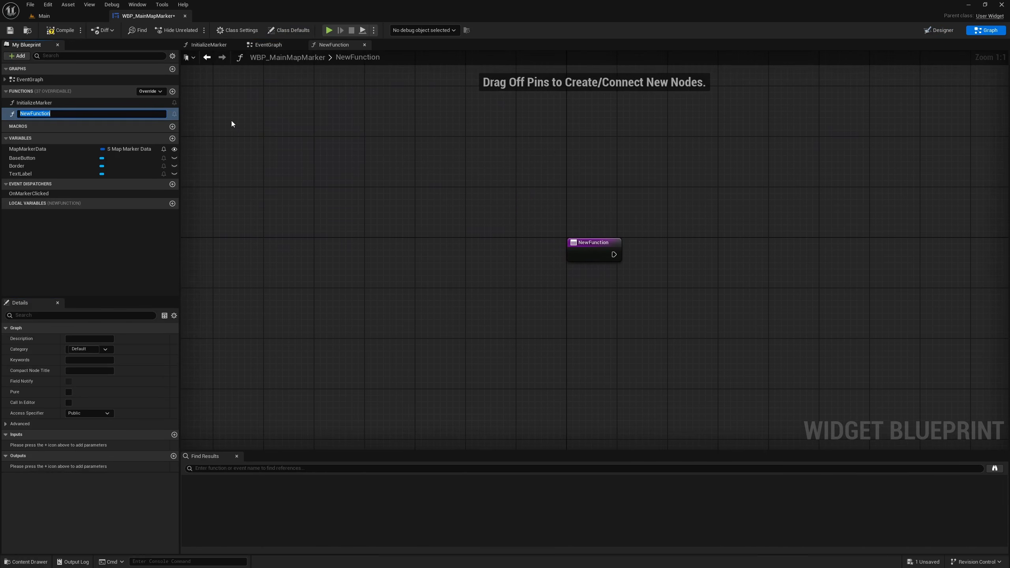
type("Se")
type("lectMarker")
key("Return")
key("F2")
type("MarkAsSelected")
key("Return")
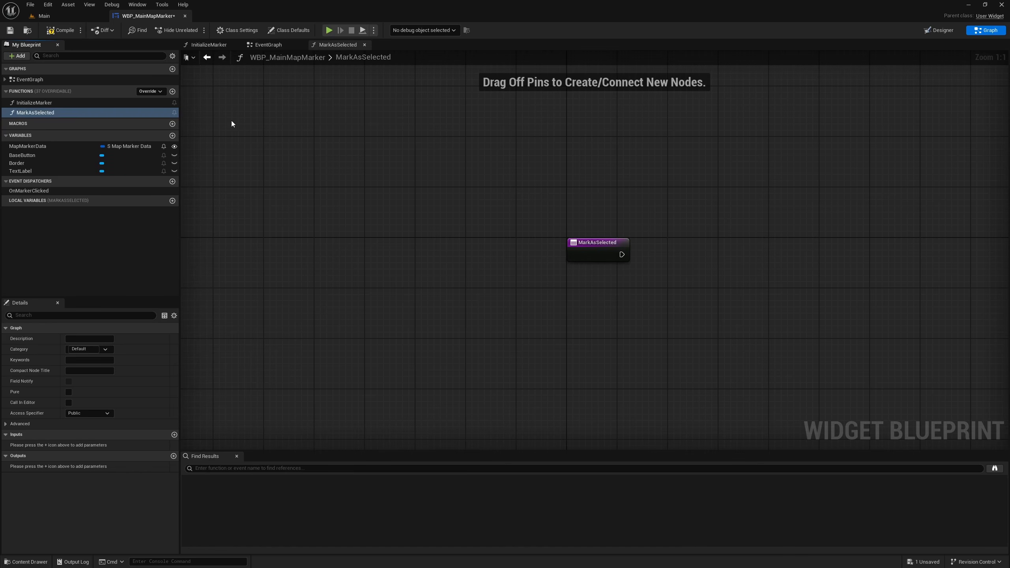
- Add a Boolean input named Selected to the MarkAsSelected function
right_click_drag(630, 353, 445, 314)
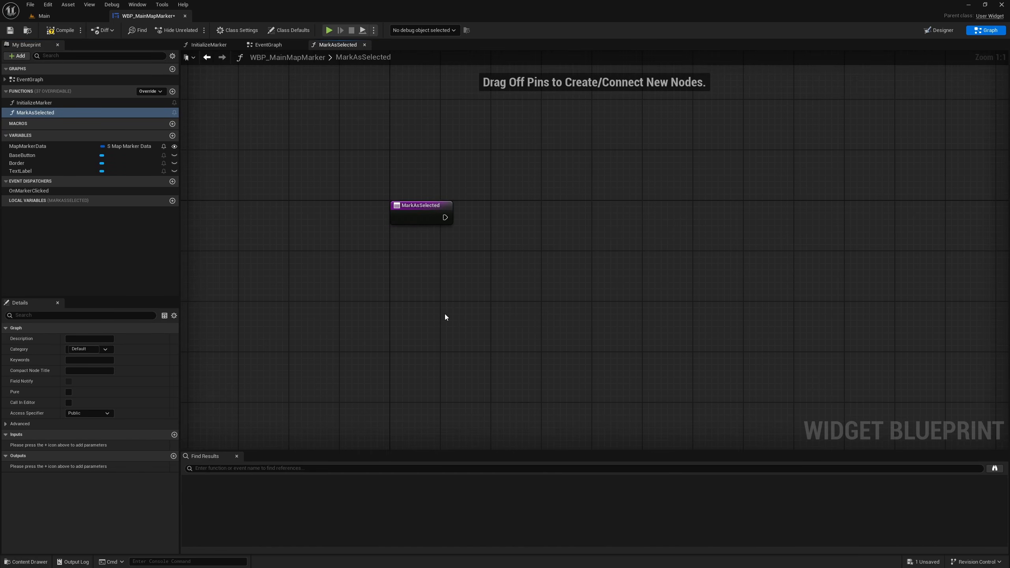
right_click_drag(521, 336, 434, 314)
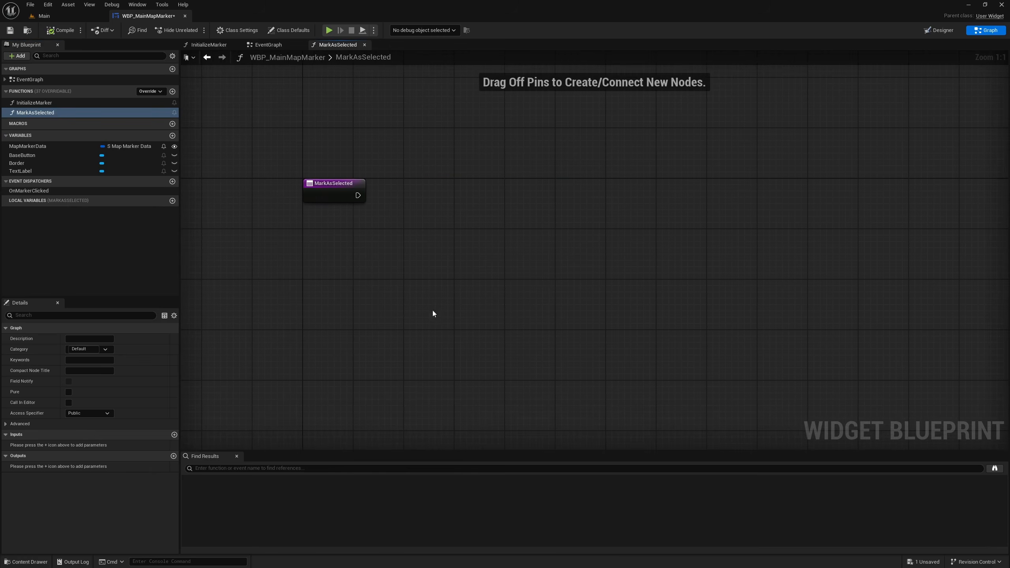
left_click(331, 190)
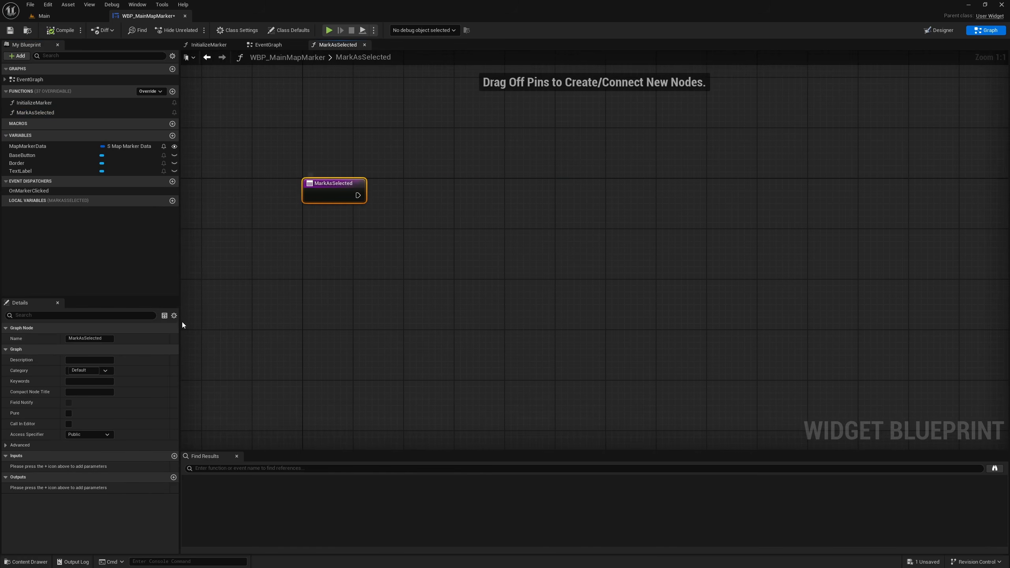
left_click(173, 456)
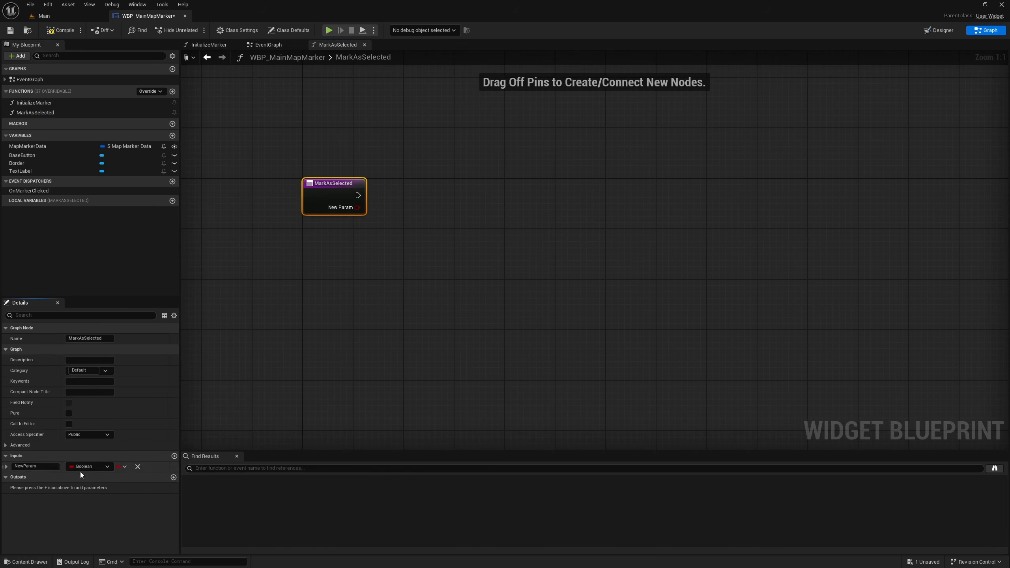
left_click(41, 468)
type("Sel")
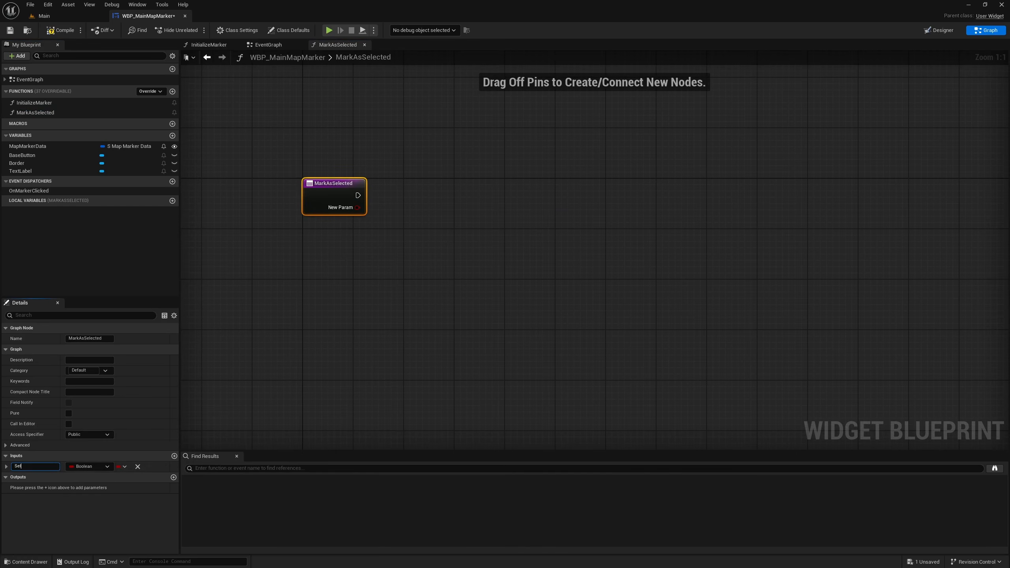
type("ected")
key("Return")
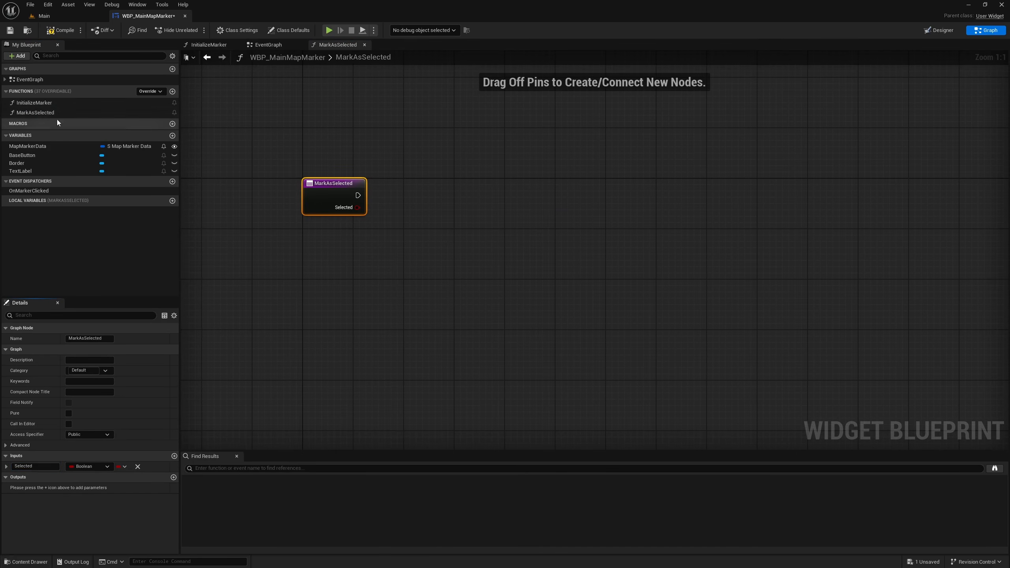
- Expose SelectedBorder as a variable and have MarkAsSelected execute a Set Brush Color node targeting it
left_click(926, 31)
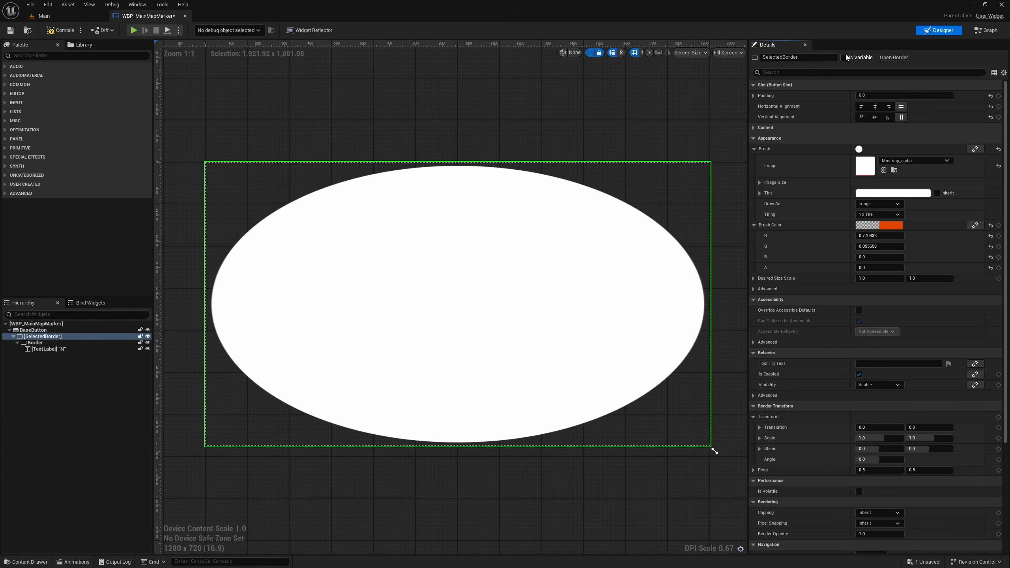
left_click(986, 31)
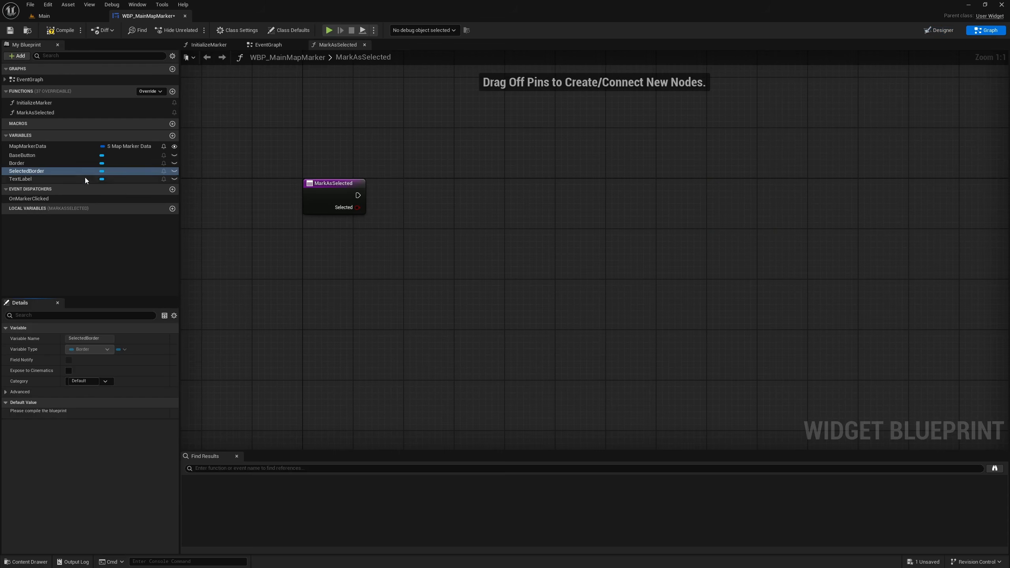
left_click_drag(85, 179, 473, 275)
left_click(434, 257)
type("set")
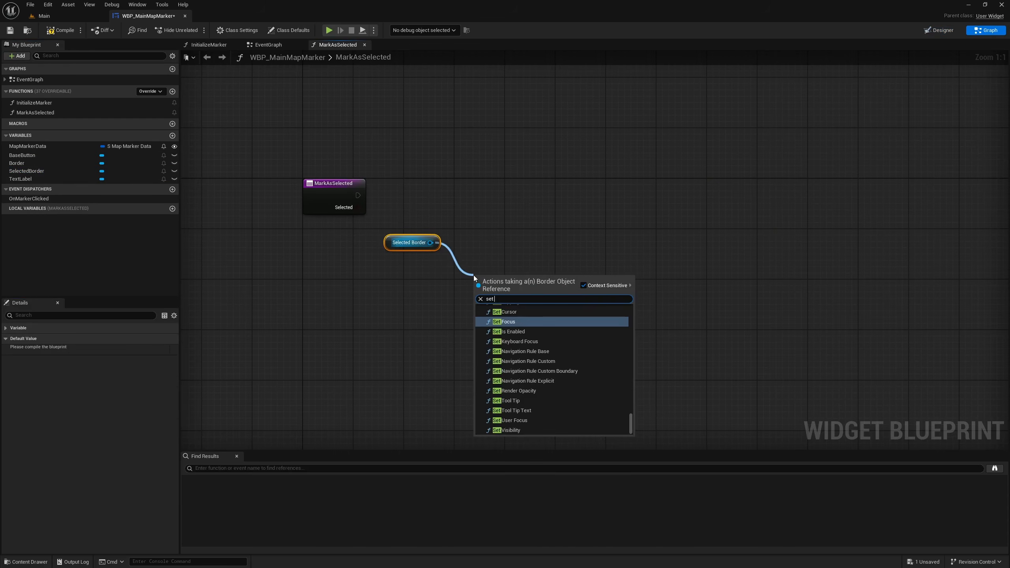
type(" brush")
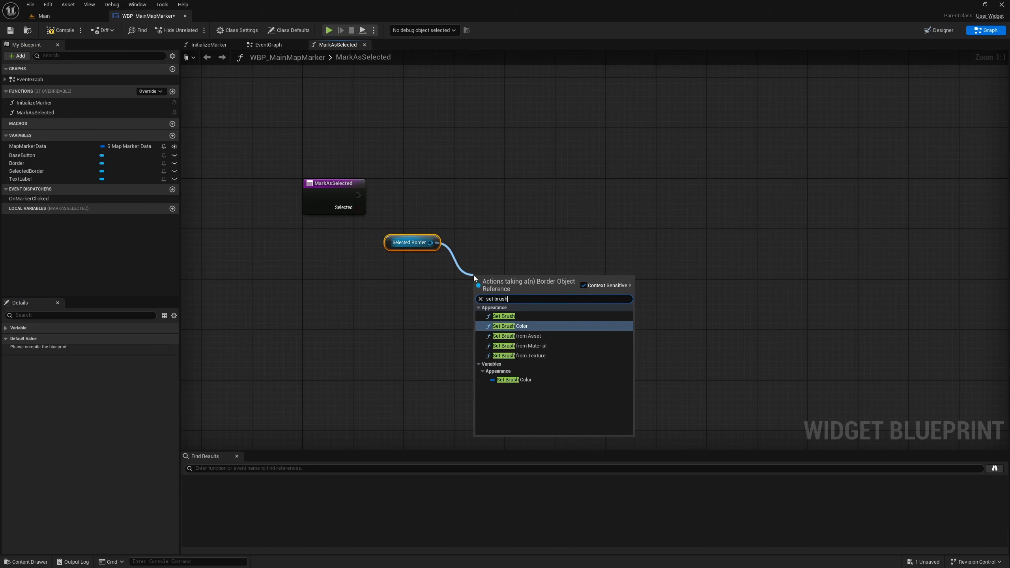
key("Down")
key("Down")
key("Down")
key("Down")
key("Return")
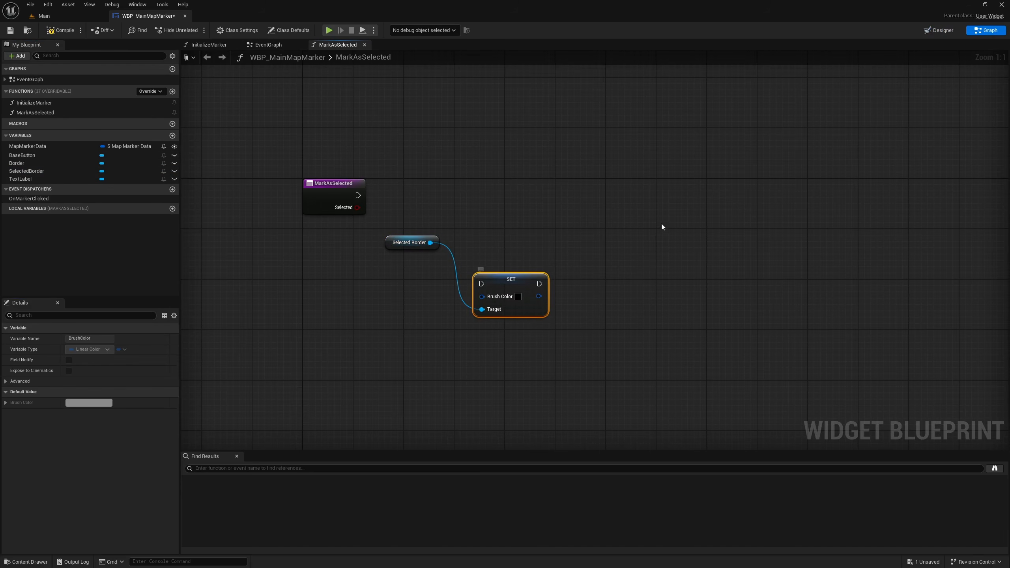
left_click_drag(358, 195, 636, 196)
left_click_drag(430, 243, 452, 283)
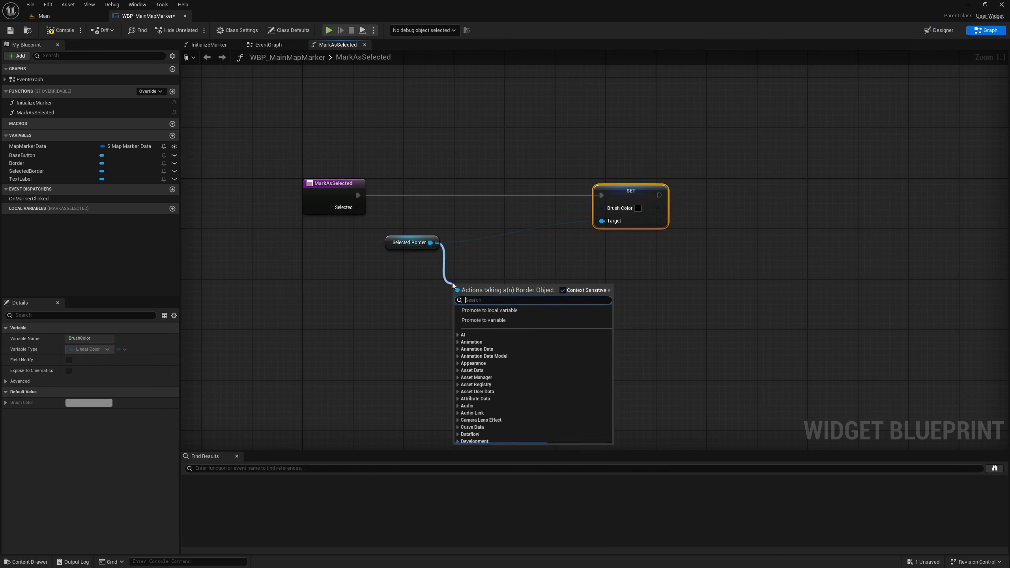
type("getbrush")
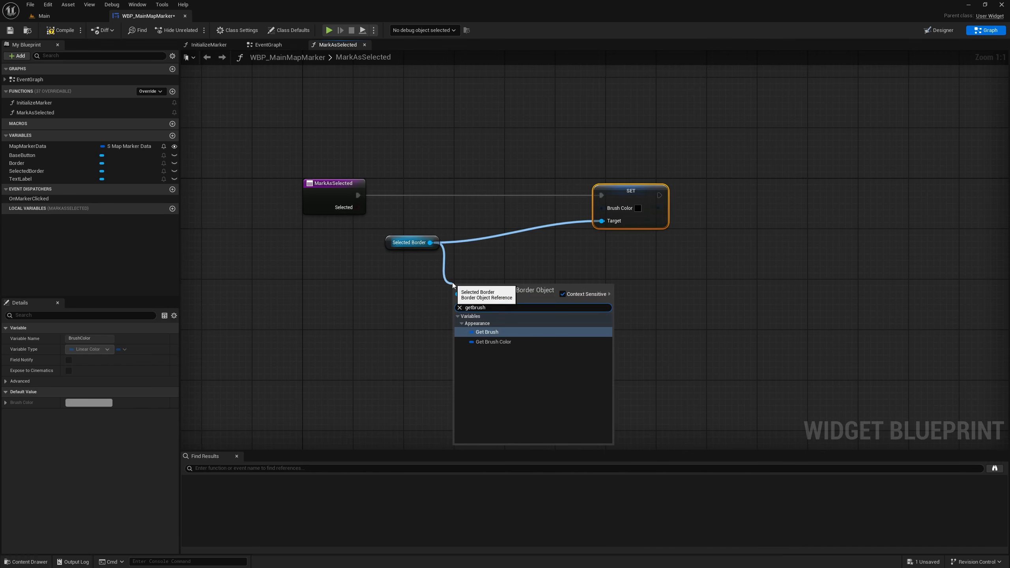
key("Return")
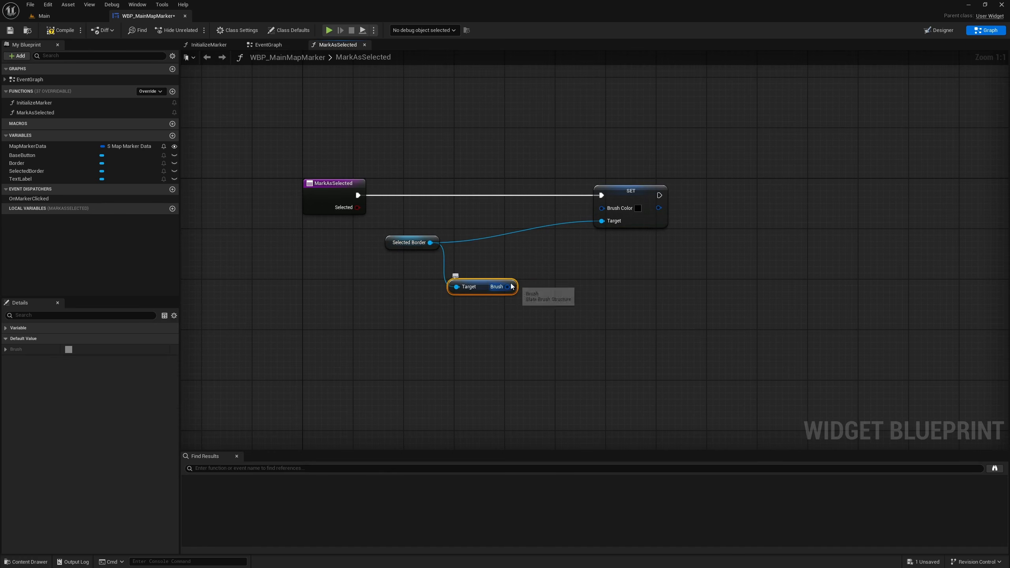
key("Delete")
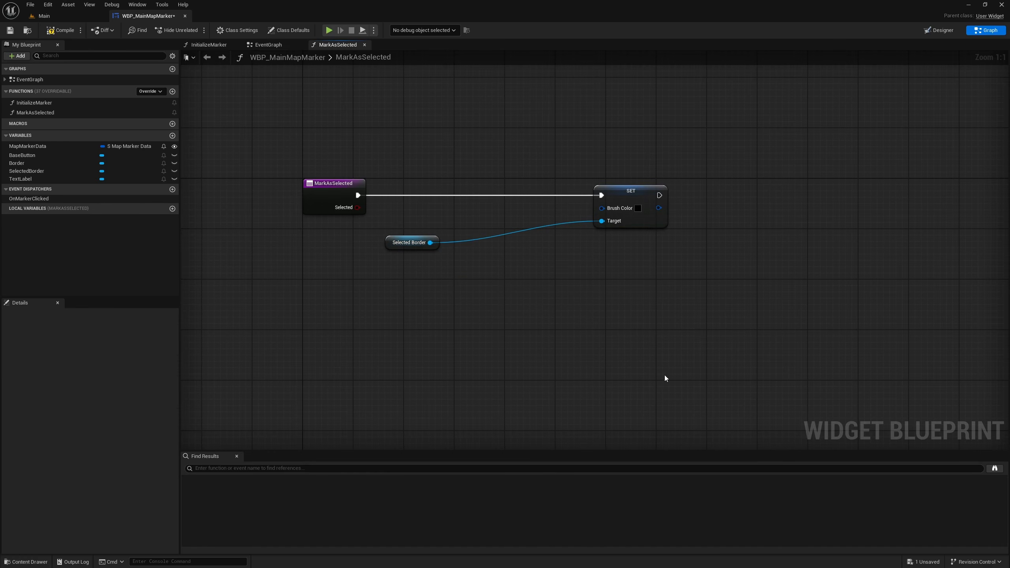
- Add a Get Brush Color node that reads from the Selected Border reference
left_click_drag(431, 244, 454, 288)
type("ge")
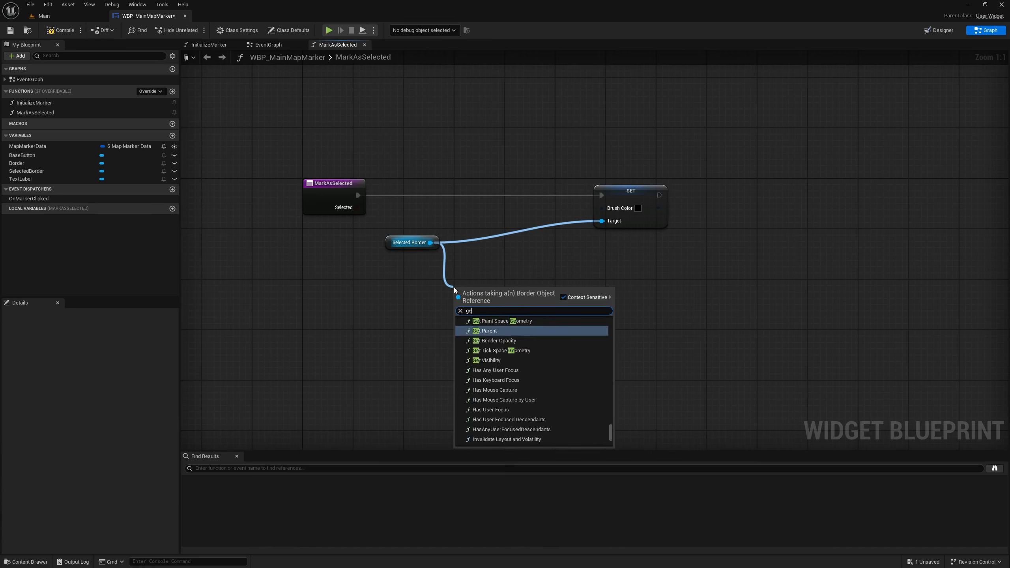
type("t brushcol")
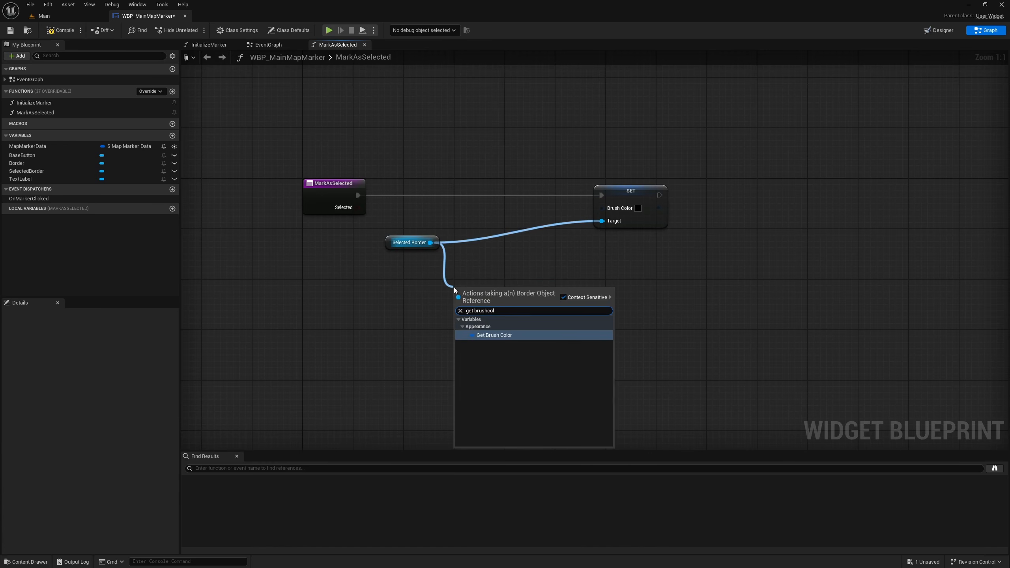
key("Return")
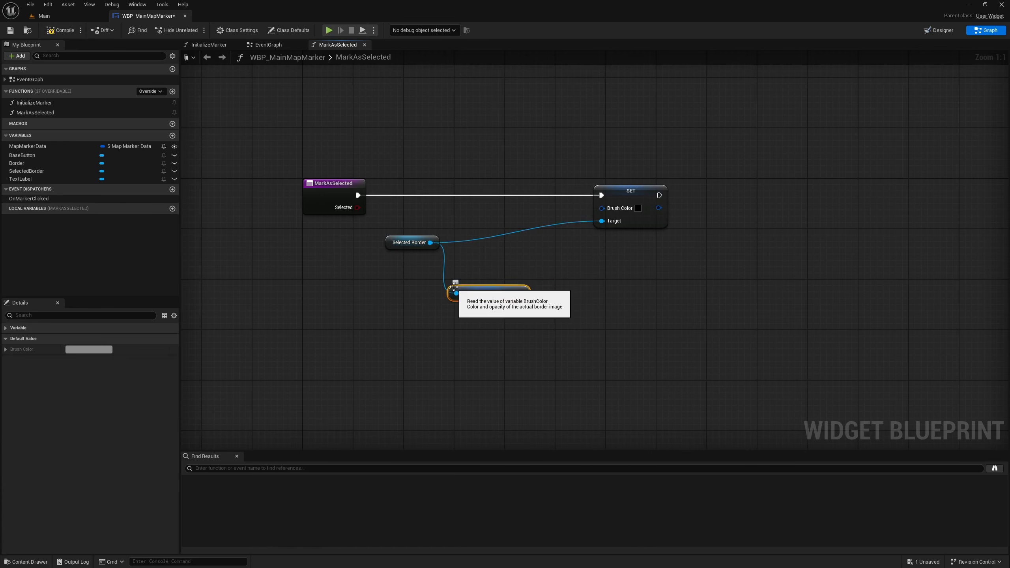
- Feed the setter's Brush Color from a new Make Color node and split the Get Brush Color output into its color channels
mouse_move(647, 189)
left_mouse_down()
mouse_move(723, 189)
mouse_move(746, 201)
mouse_move(669, 281)
left_mouse_up()
type("make color")
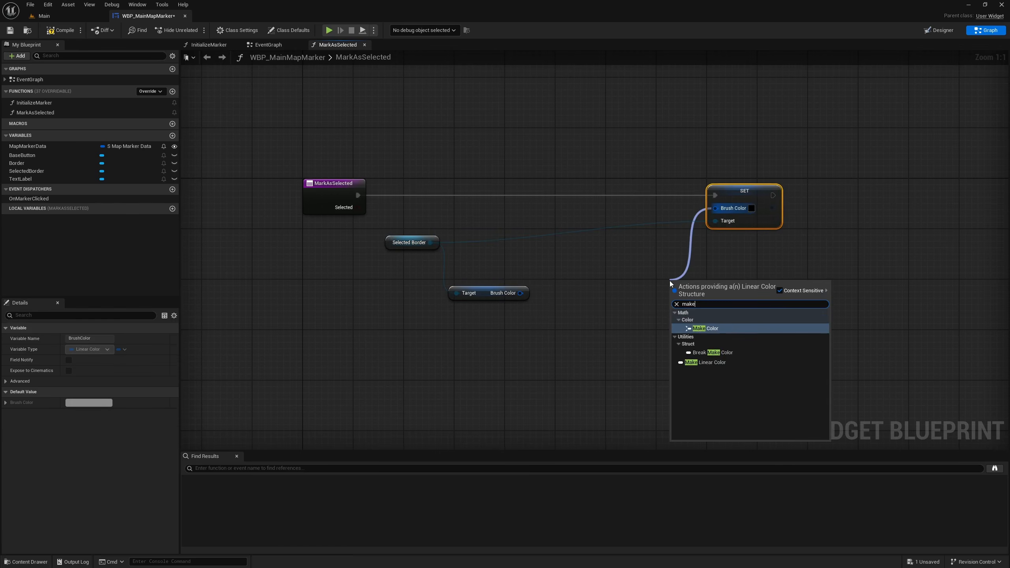
key("Return")
right_click(520, 293)
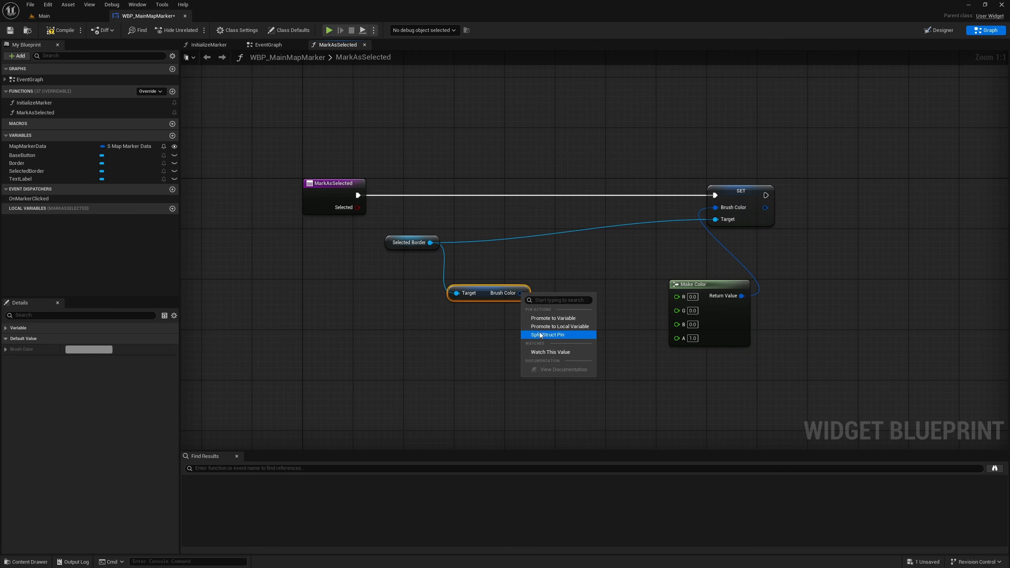
left_click(540, 332)
- Wire the R, G and B channels into Make Color and drive its alpha with a Select Float picked by Selected, A 1.0 and B 0.0
mouse_move(525, 292)
left_mouse_down()
mouse_move(676, 297)
mouse_move(524, 304)
mouse_move(547, 321)
mouse_move(676, 319)
mouse_move(596, 391)
left_mouse_up()
type("select")
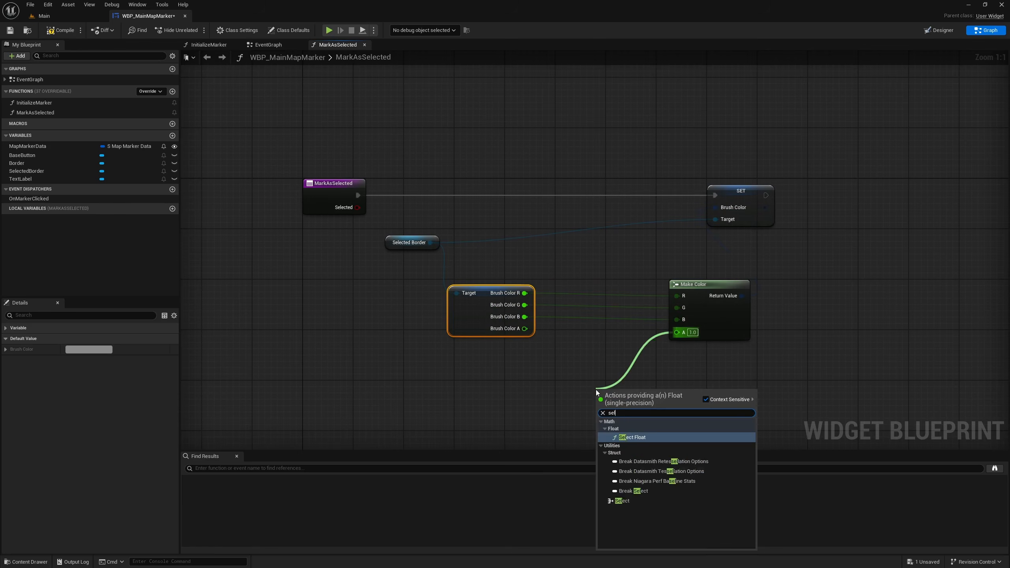
key("Return")
left_click_drag(601, 431, 353, 210)
left_click(617, 419)
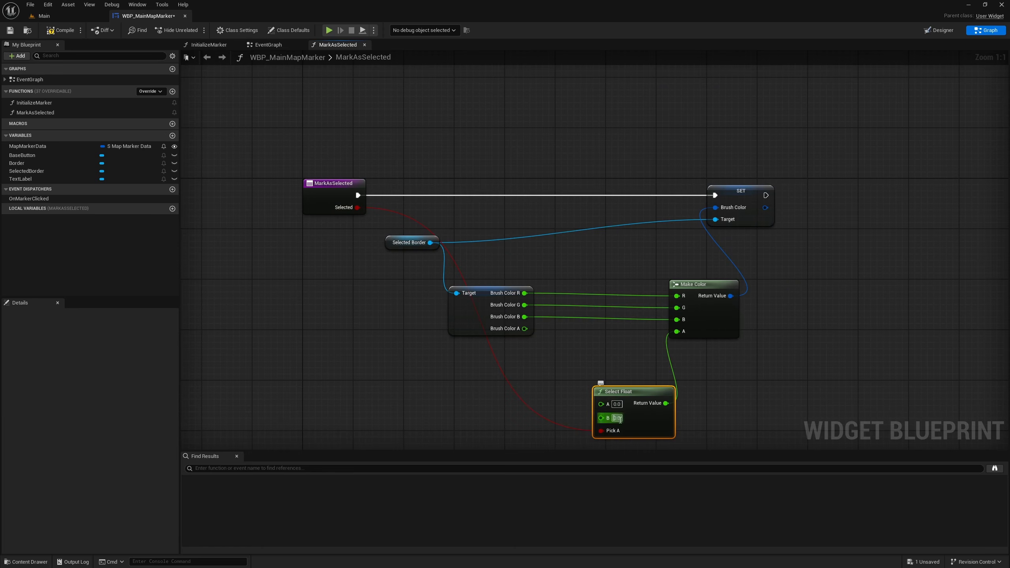
key("shift+Tab")
- Move the Brush Color setter clear of Make Color, compile the widget, and return to the Main level editor
left_click_drag(740, 192, 797, 191)
left_click(57, 31)
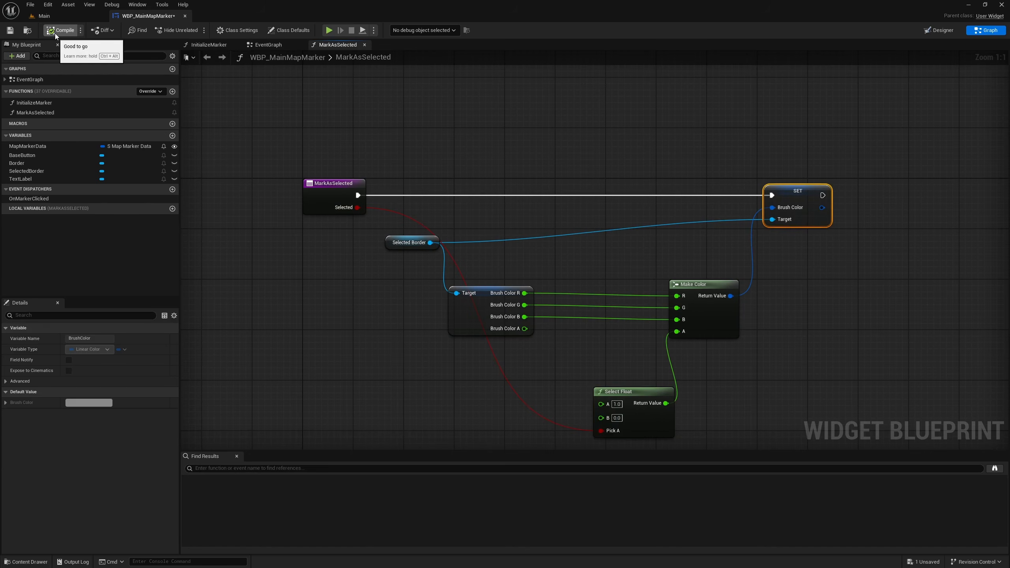
left_click(44, 15)
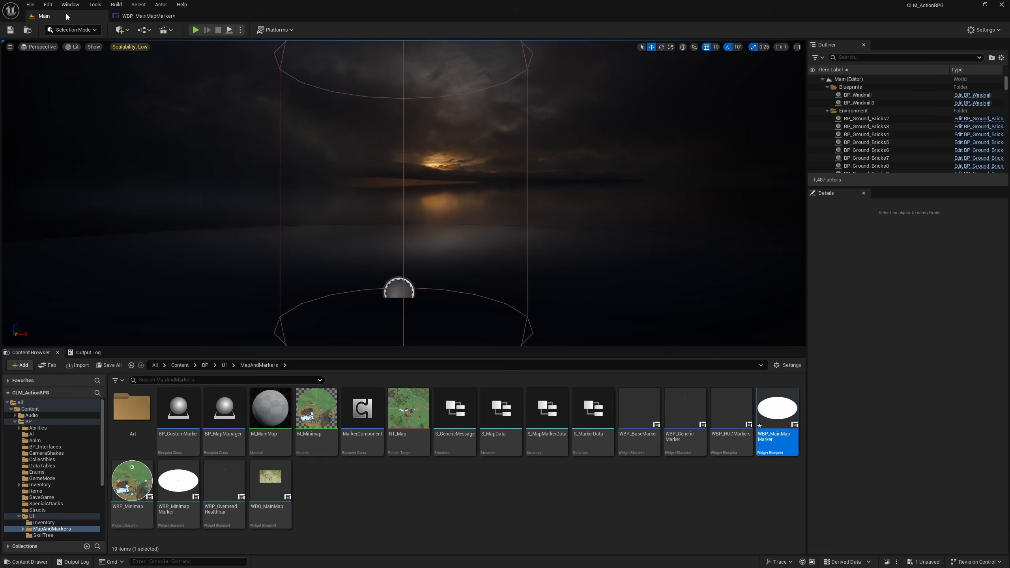
- In WDG_MainMap's OnMarkerClicked graph, cut the Set Render Scale node and wire the entry node's execution directly to Mark as Selected
double_click(270, 479)
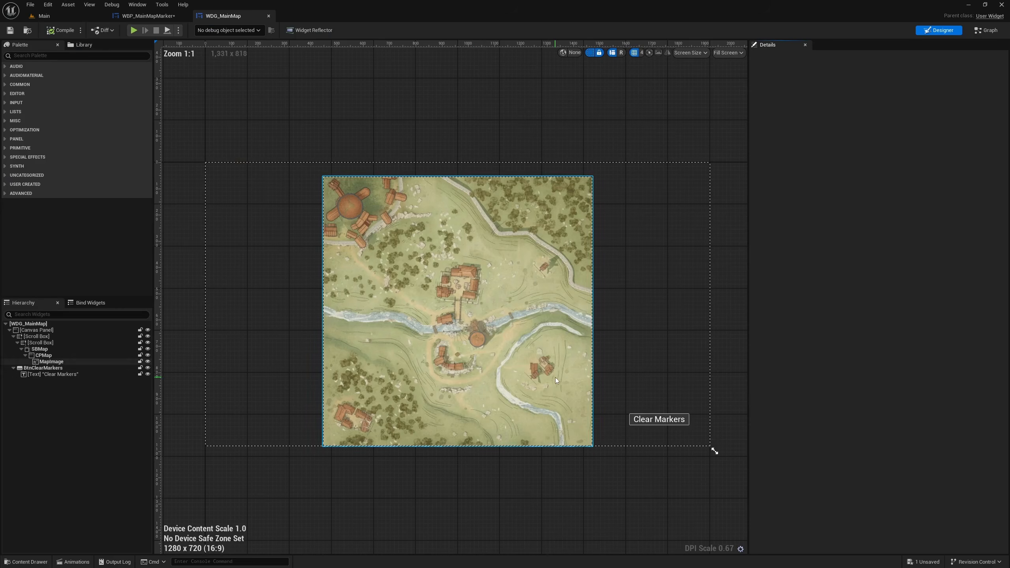
left_click(986, 31)
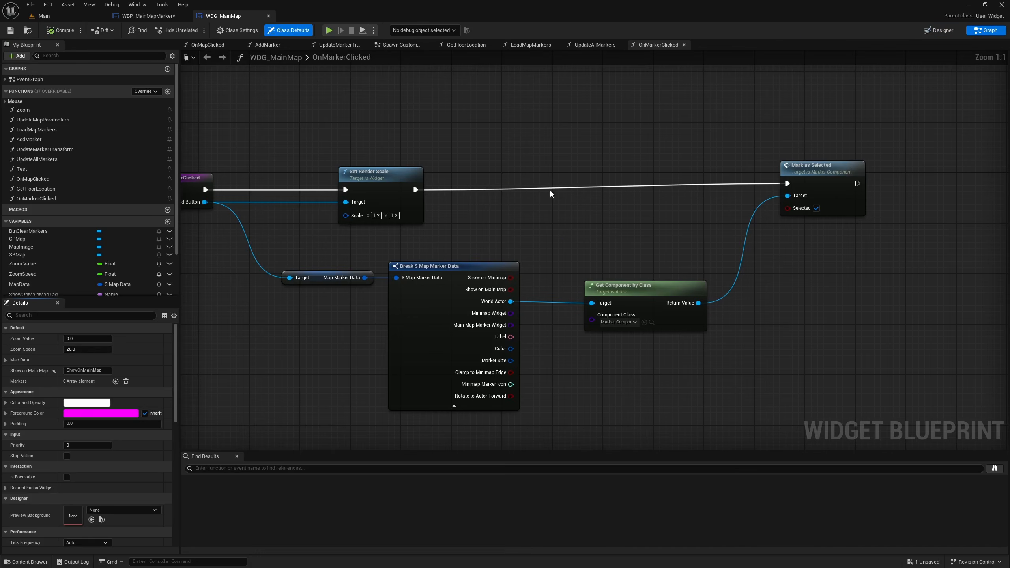
right_click_drag(241, 245, 365, 234)
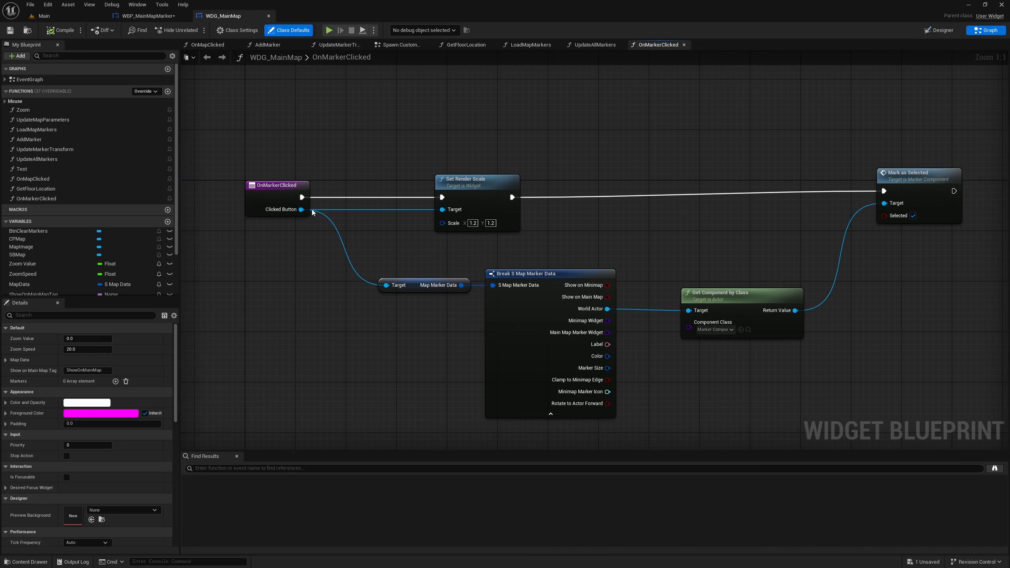
left_click(297, 203)
right_click_drag(670, 241, 647, 249)
left_click(450, 194)
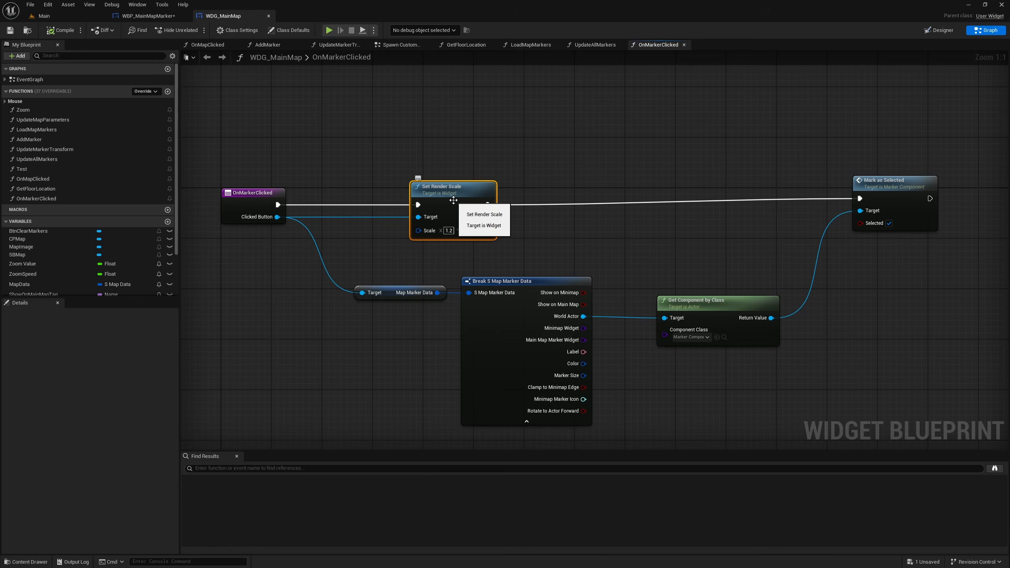
key("Delete")
left_click_drag(281, 203, 860, 198)
- Paste the Set Render Scale node into WBP_MainMapMarker's MarkAsSelected graph and connect its execution after the Brush Color setter
left_click(160, 16)
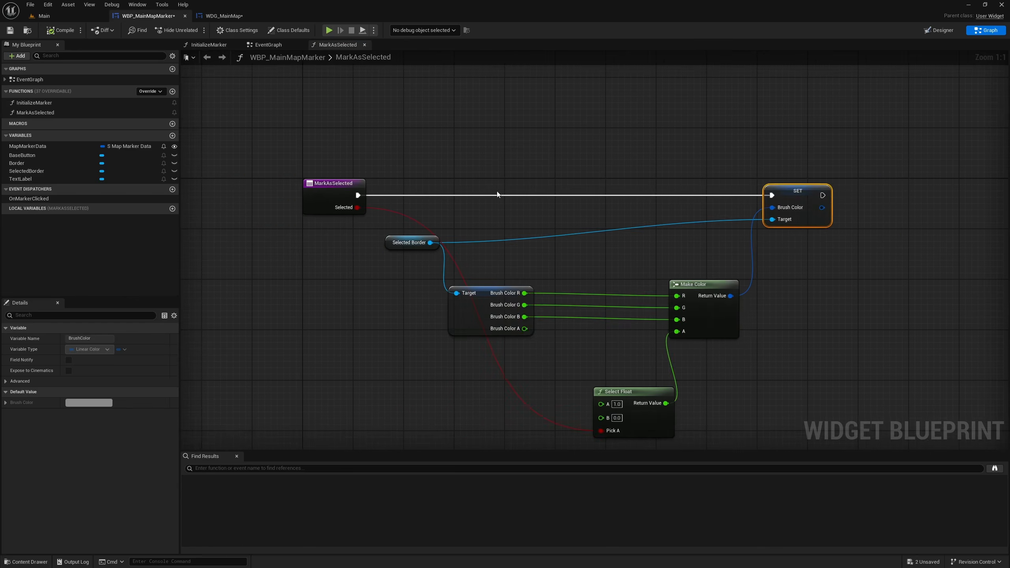
right_click_drag(579, 234, 344, 221)
left_click(704, 227)
key("ctrl+v")
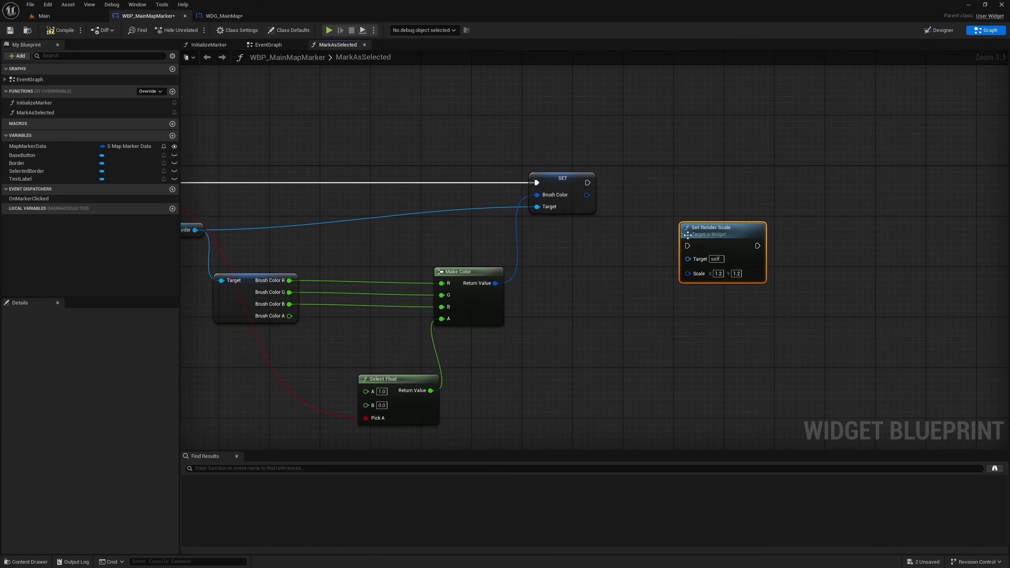
left_click_drag(687, 245, 588, 183)
left_click_drag(715, 233, 730, 170)
- Feed Set Render Scale's Scale from a new Select node whose Index comes from a Get Selected node
right_click_drag(602, 251, 640, 259)
left_click_drag(721, 196, 671, 269)
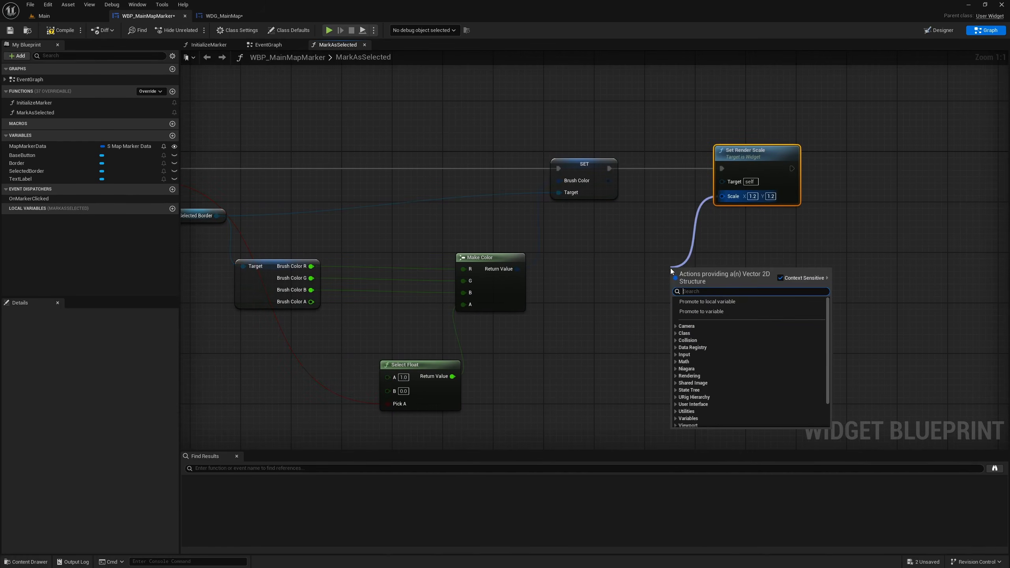
type("sele")
key("Return")
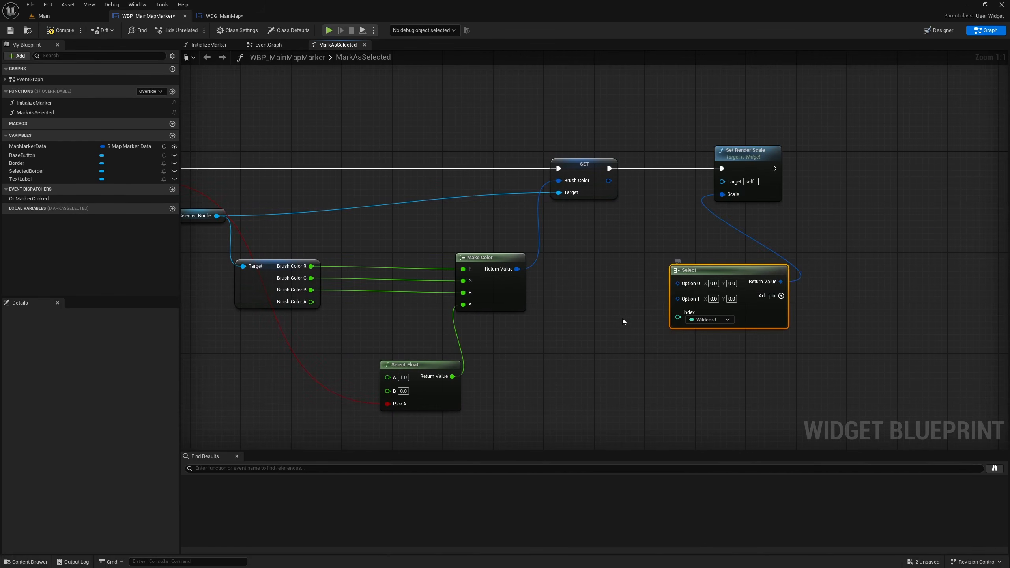
right_click_drag(622, 319, 702, 289)
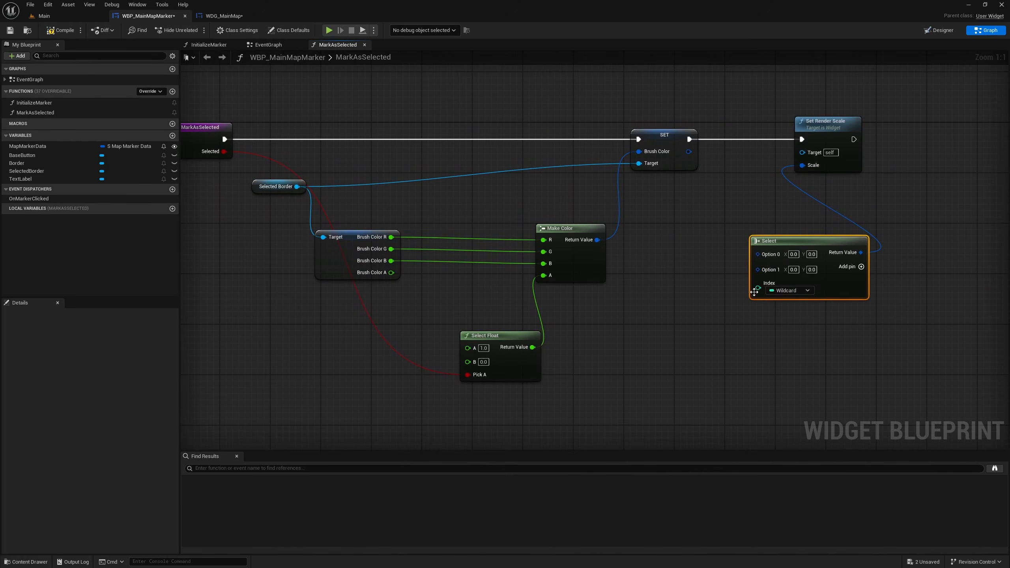
left_click_drag(755, 289, 708, 290)
type("selected")
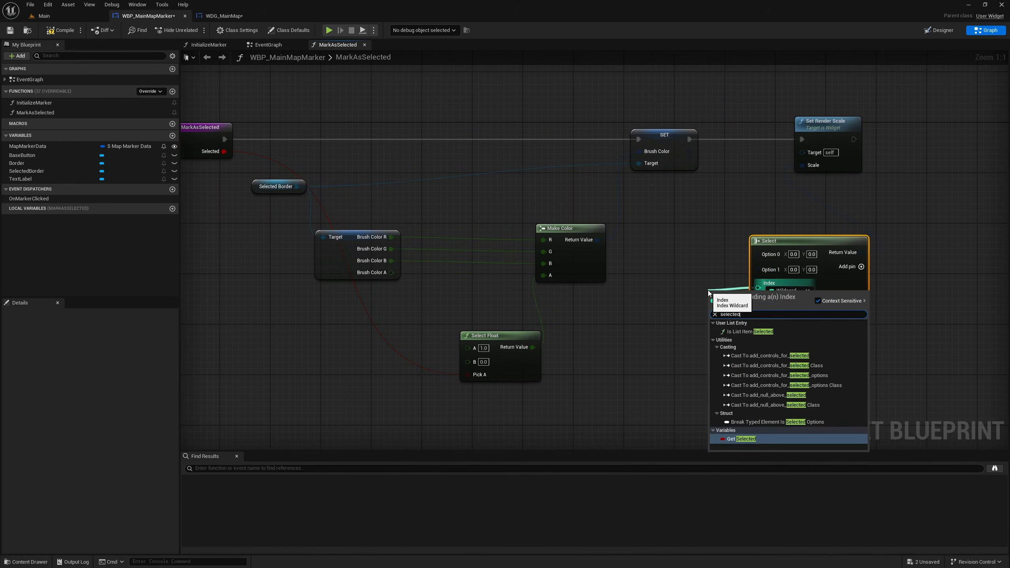
key("Return")
left_click_drag(709, 289, 652, 287)
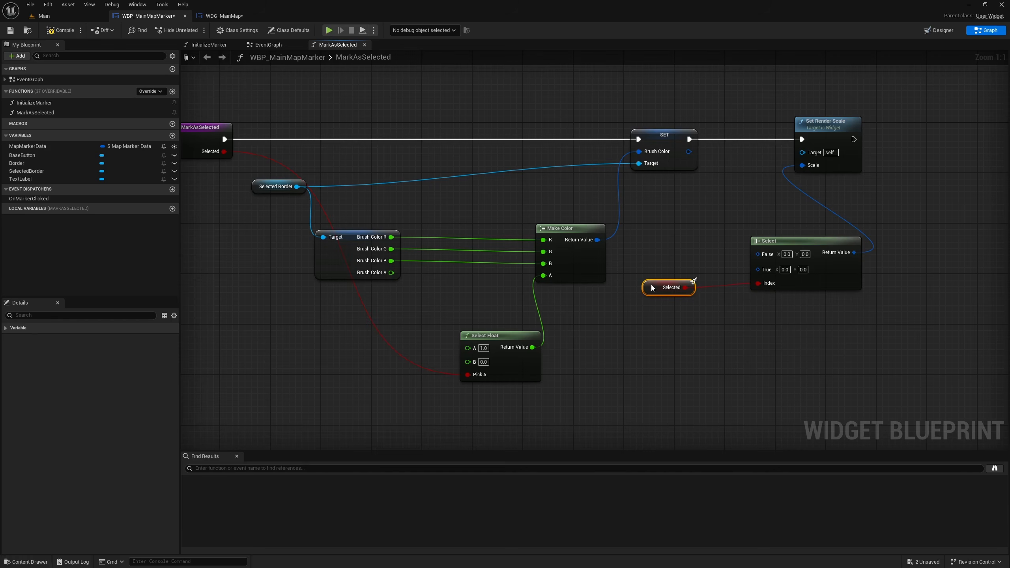
- Duplicate the Selected getter, wire it to Select Float's Pick A, and straighten that connection
key("ctrl+v")
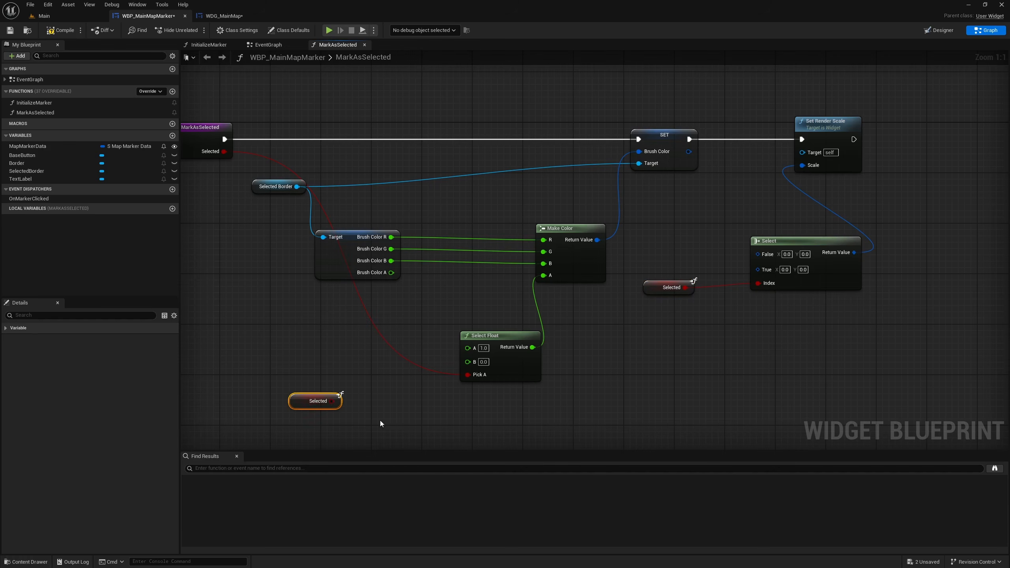
left_click_drag(332, 401, 469, 375)
left_click_drag(334, 326, 501, 421)
key("q")
- Straighten the wires between Get Brush Color and Make Color, and move Select Float into horizontal alignment beneath Get Brush Color
left_click_drag(354, 233, 365, 245)
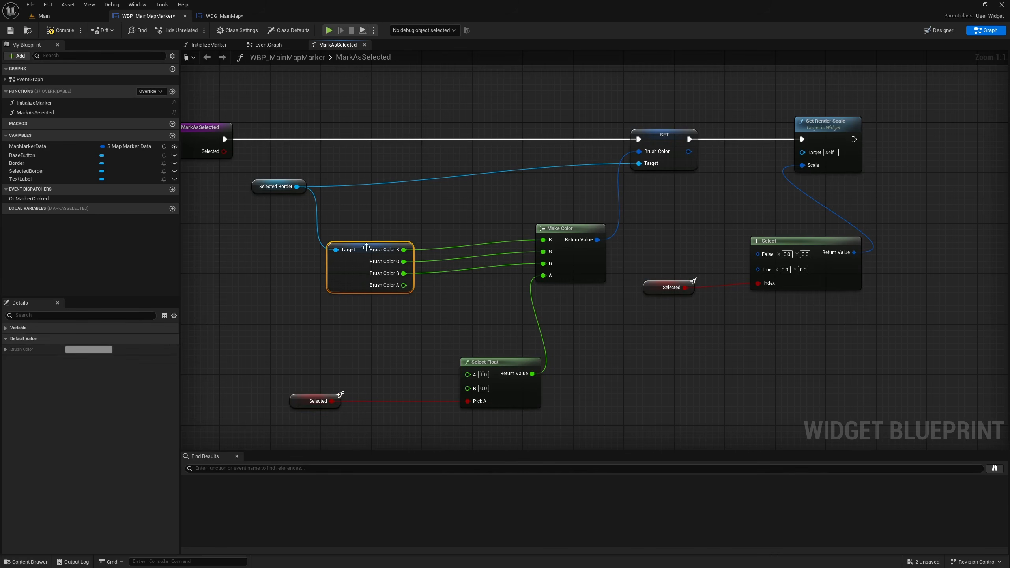
left_click_drag(359, 206, 594, 307)
key("q")
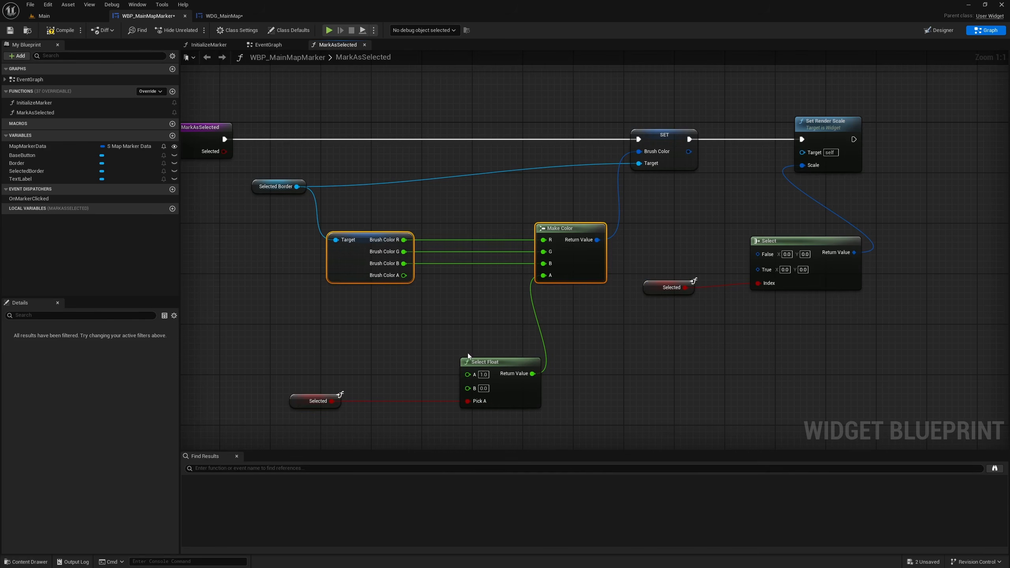
left_click_drag(489, 360, 419, 360)
left_click_drag(272, 342, 444, 413)
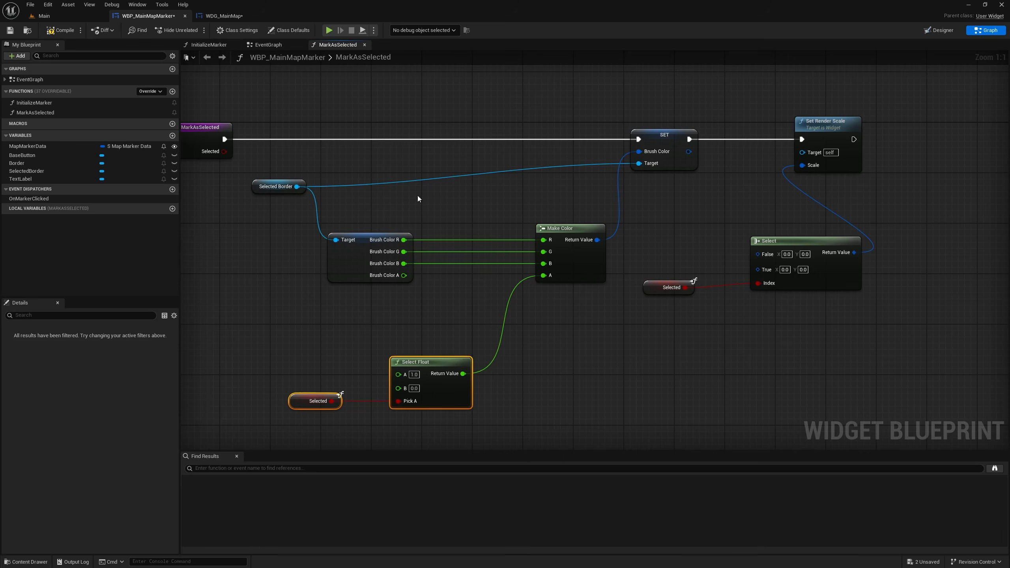
left_click_drag(404, 203, 460, 410)
key("shift+d")
- Align the Select node with its Selected getter and move Set Render Scale farther along the execution line
right_click_drag(759, 344, 612, 342)
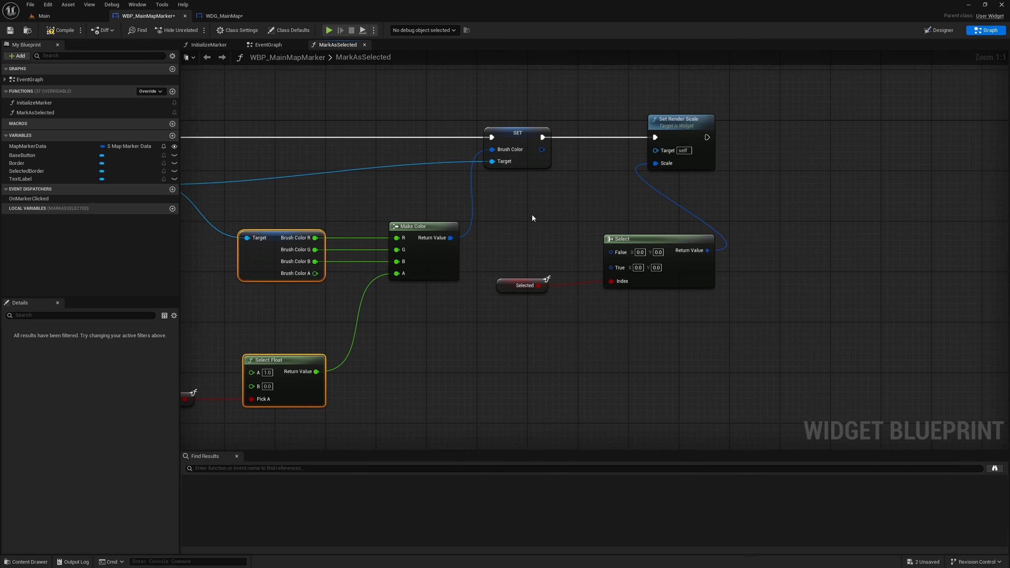
left_click_drag(532, 215, 721, 323)
left_click_drag(702, 165, 829, 165)
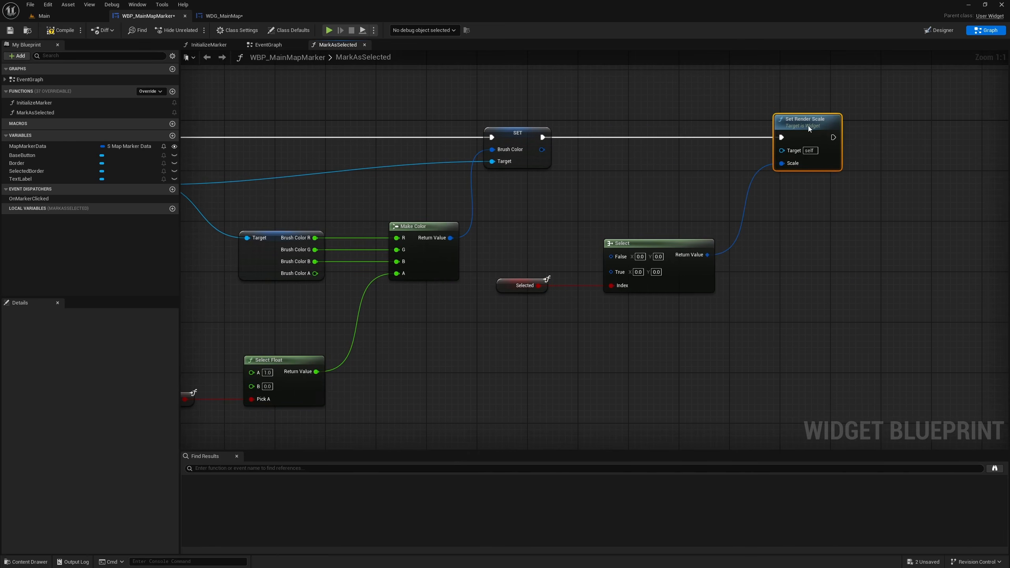
- Set the Select node's False option to X 1, Y 1 and its True option to X 1.2, Y 1.2
left_click(640, 257)
type("1")
key("Tab")
type("1")
key("Tab")
type("1.2")
key("Tab")
type("1.2")
- In WDG_MainMap, call Mark as Selected on Clicked Button, insert it before the marker component's Mark as Selected, and straighten the execution line
left_click(60, 17)
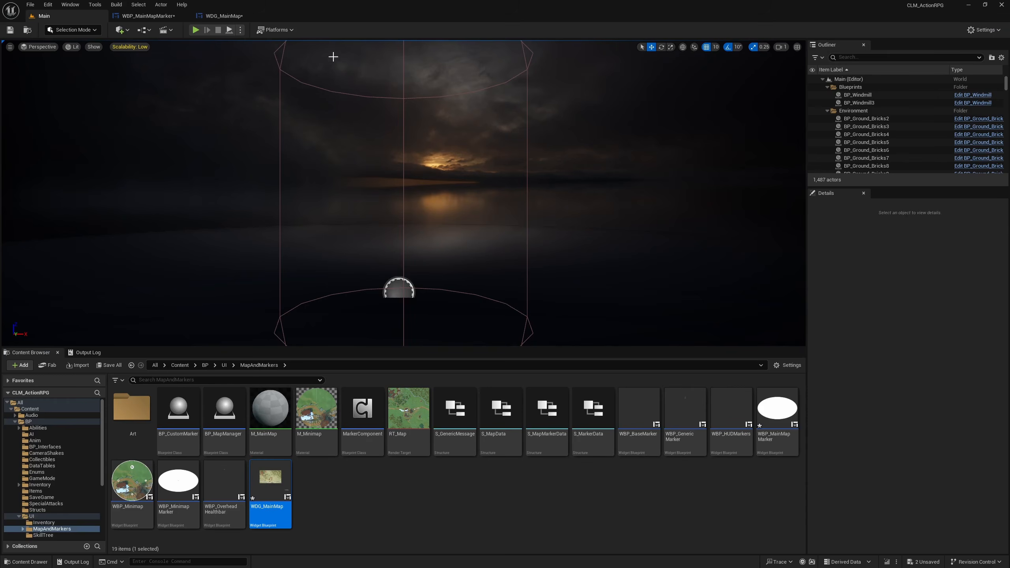
left_click(223, 16)
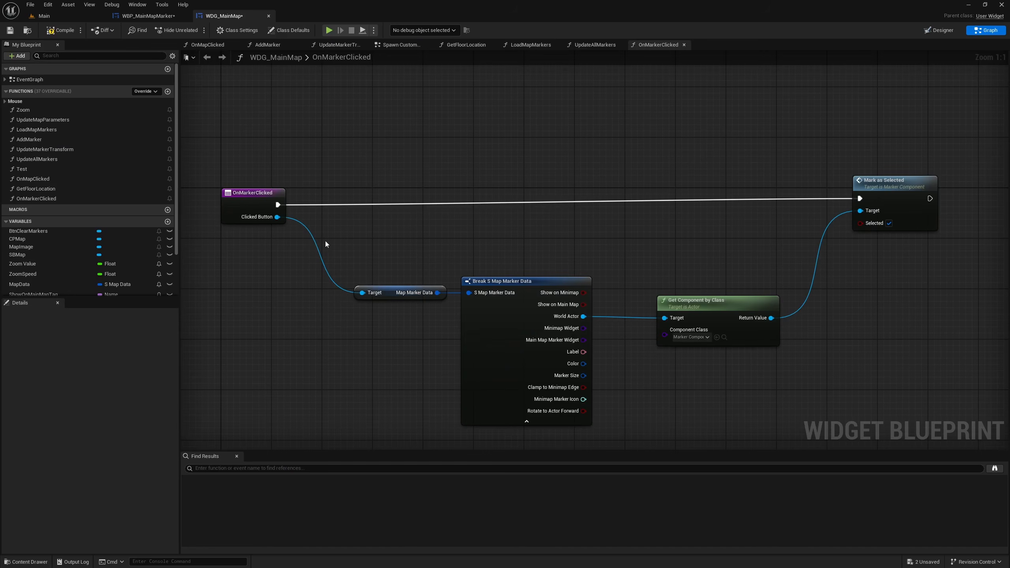
left_click_drag(277, 217, 376, 217)
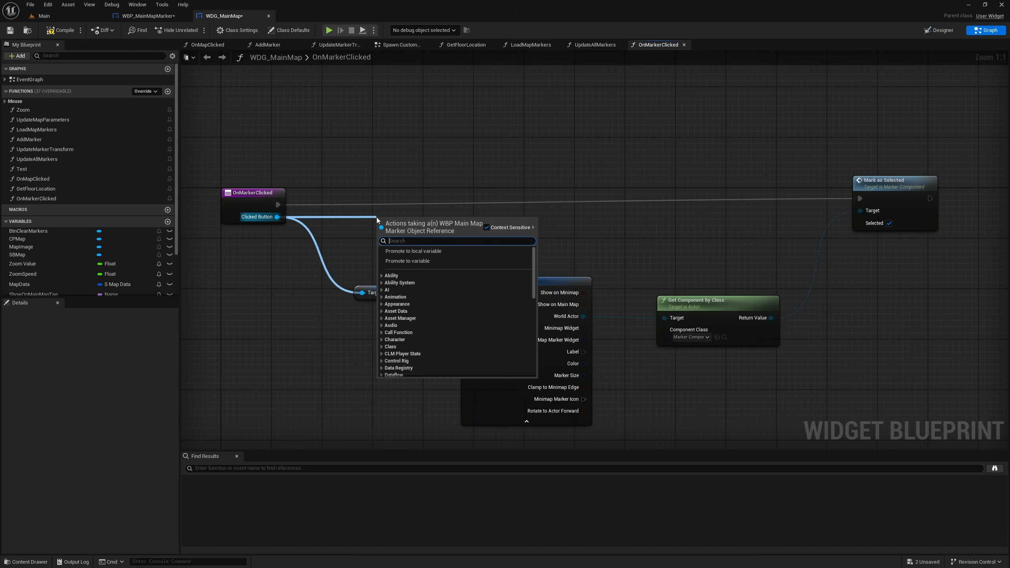
type("markas")
key("Return")
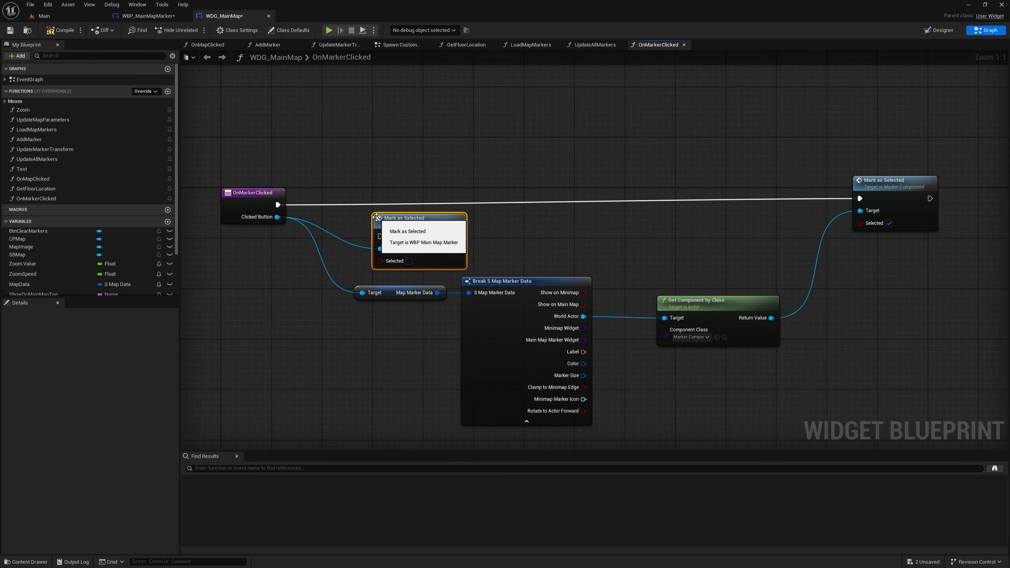
left_click_drag(278, 204, 860, 198)
left_click_drag(237, 106, 954, 223)
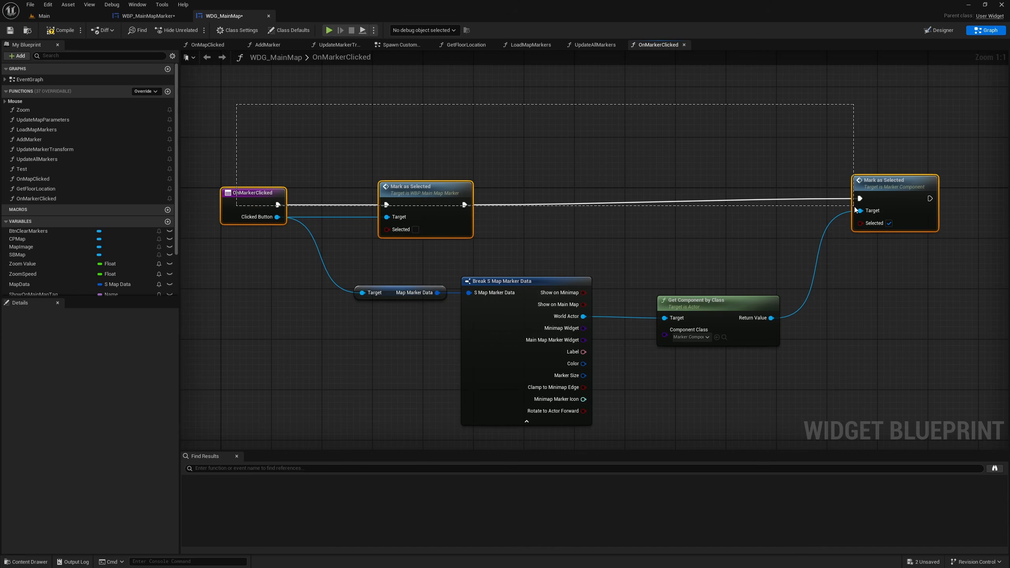
key("q")
- Play-test the level, zoom in on the main map, place a custom marker beside the tower marker, and stop playing
left_click(42, 16)
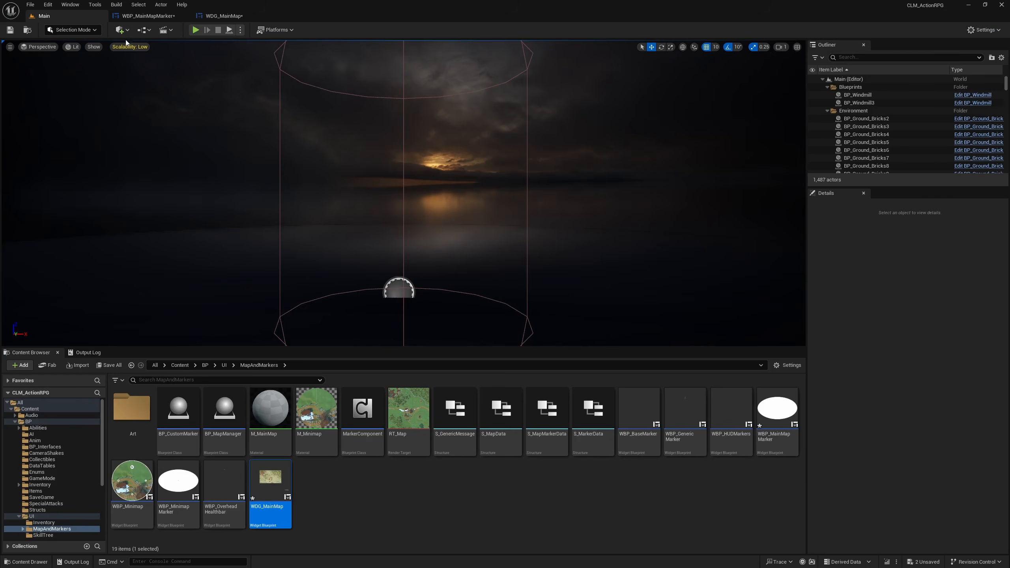
key("alt+p")
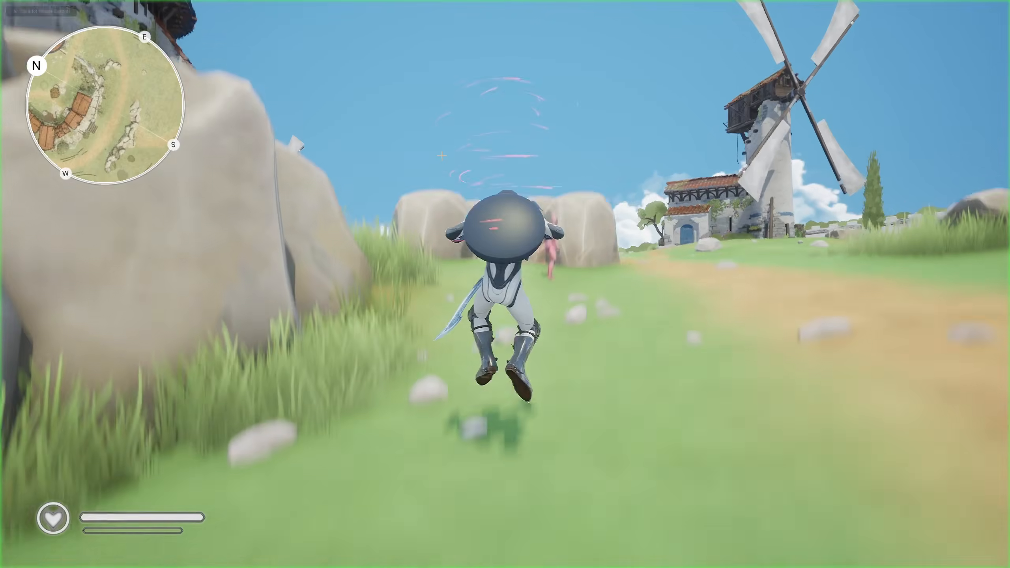
key("m")
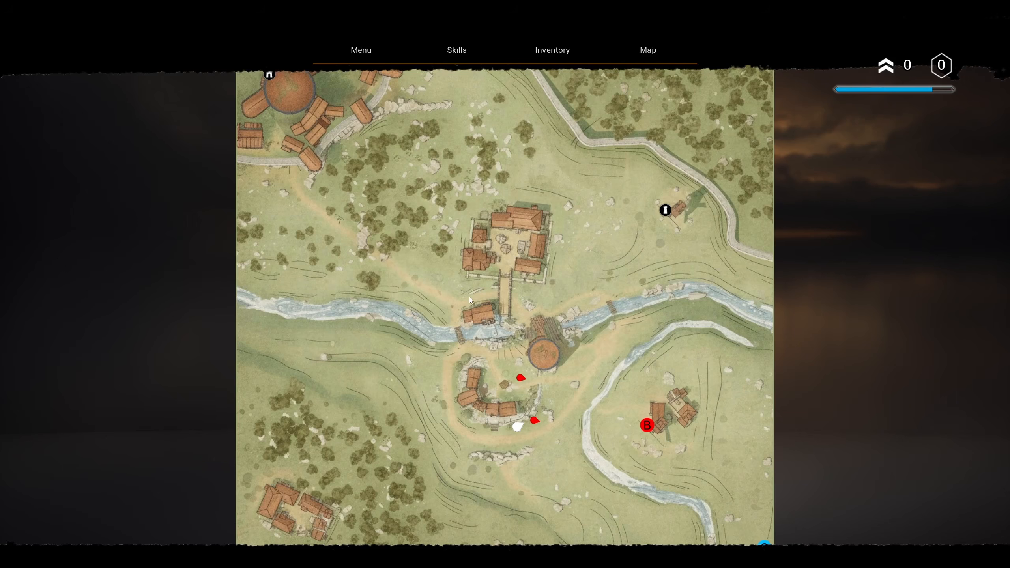
scroll(687, 200, "up", 2)
left_click_drag(735, 309, 795, 188)
left_click(796, 190)
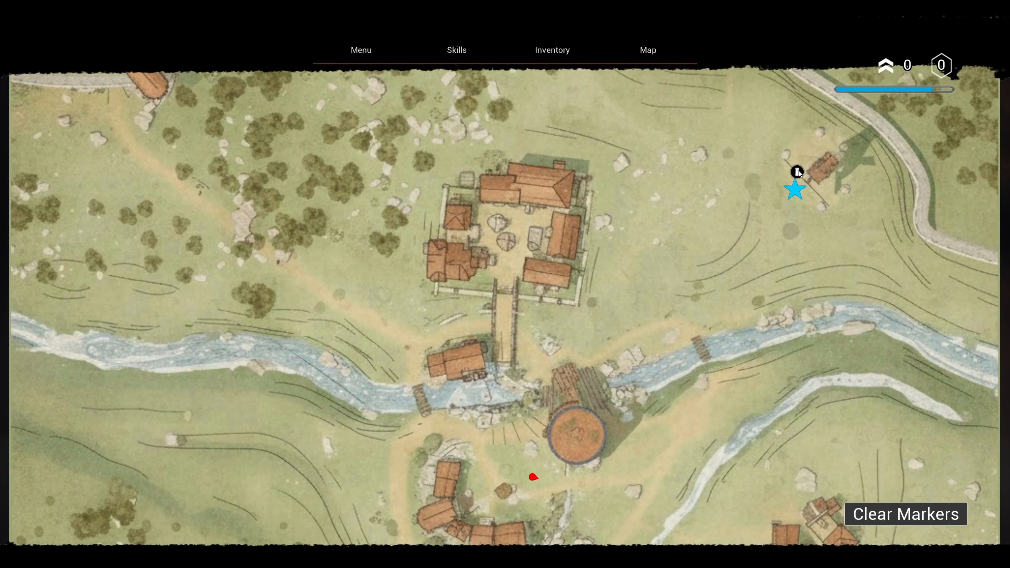
key("m")
key("Escape")
key("F11")
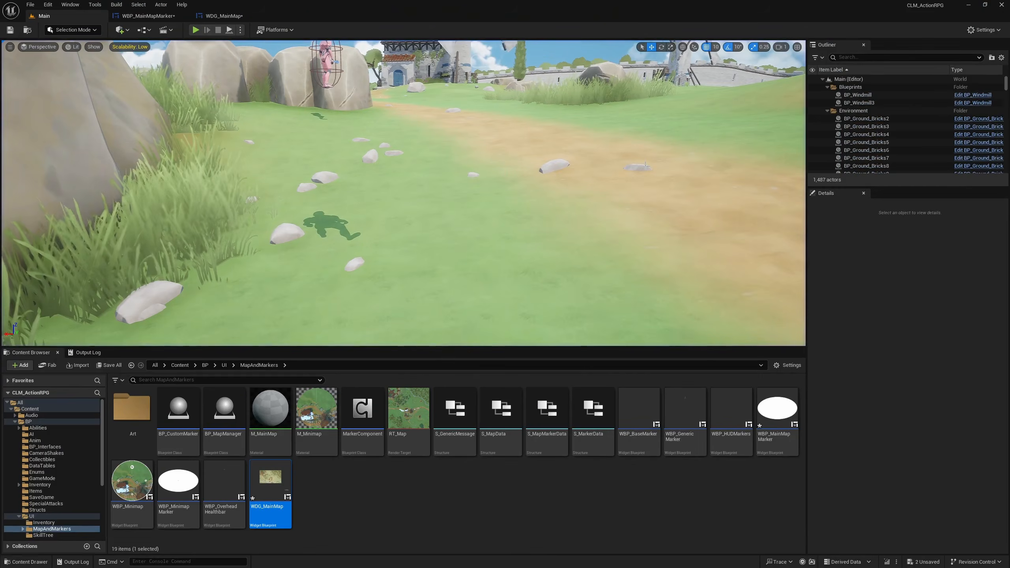
- Enable Selected on the Mark as Selected call that targets WBP Main Map Marker, and return to the Main level editor
left_click(224, 16)
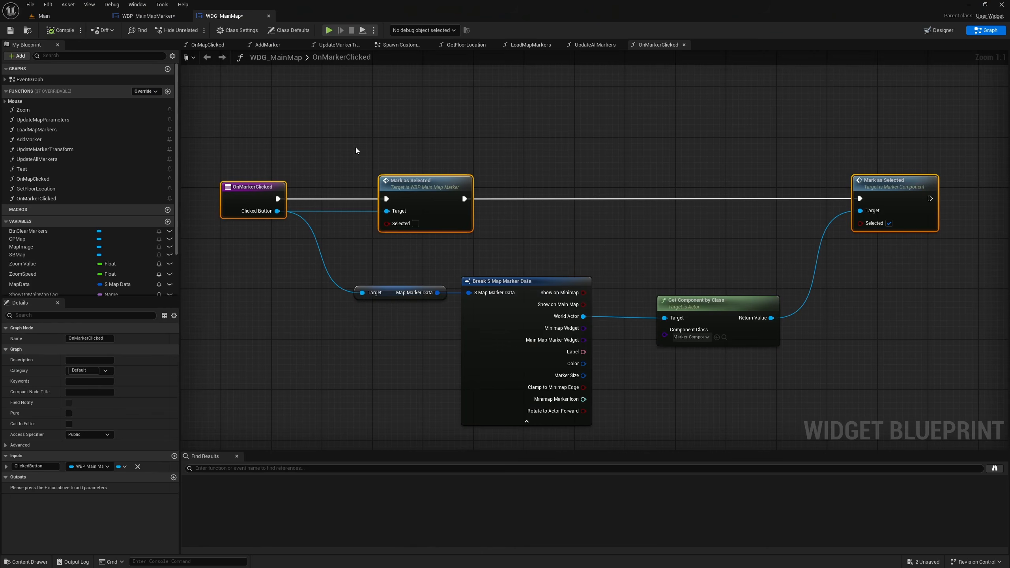
left_click(419, 197)
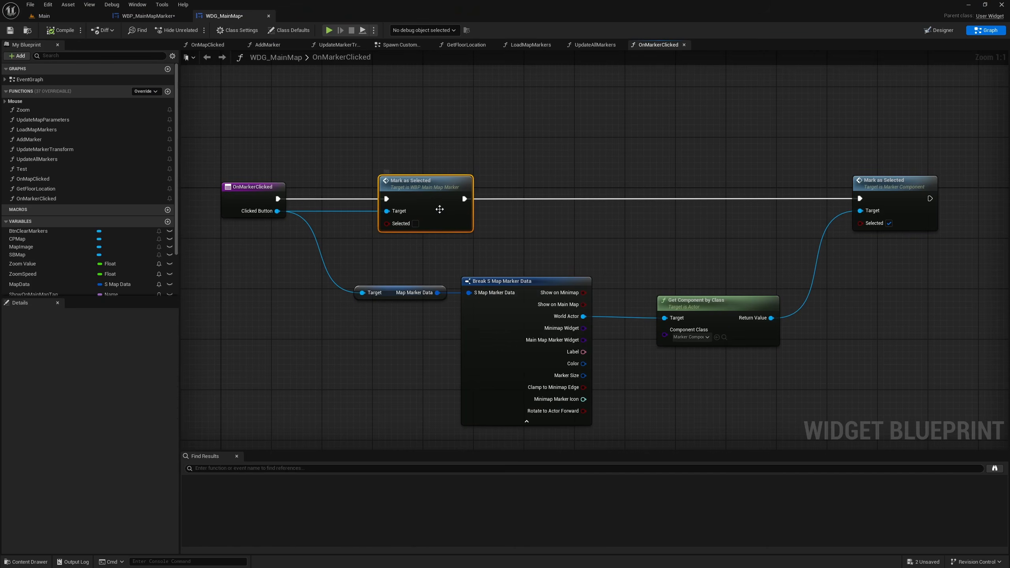
left_click(43, 15)
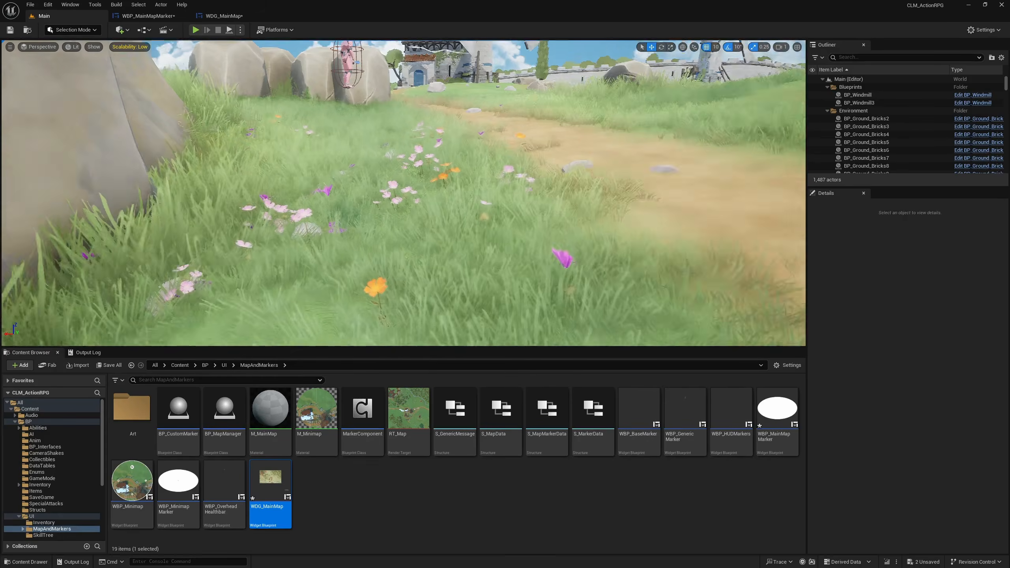
- Play the level full screen, open the main map, and place the custom marker at several different spots to test the selection outline
key("F11")
key("alt+p")
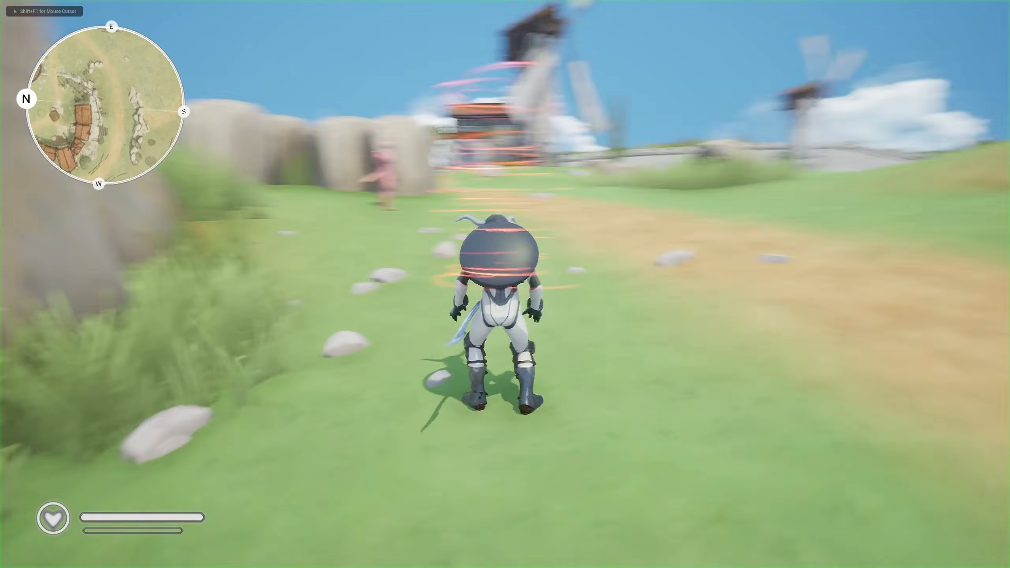
key("m")
left_click(655, 426)
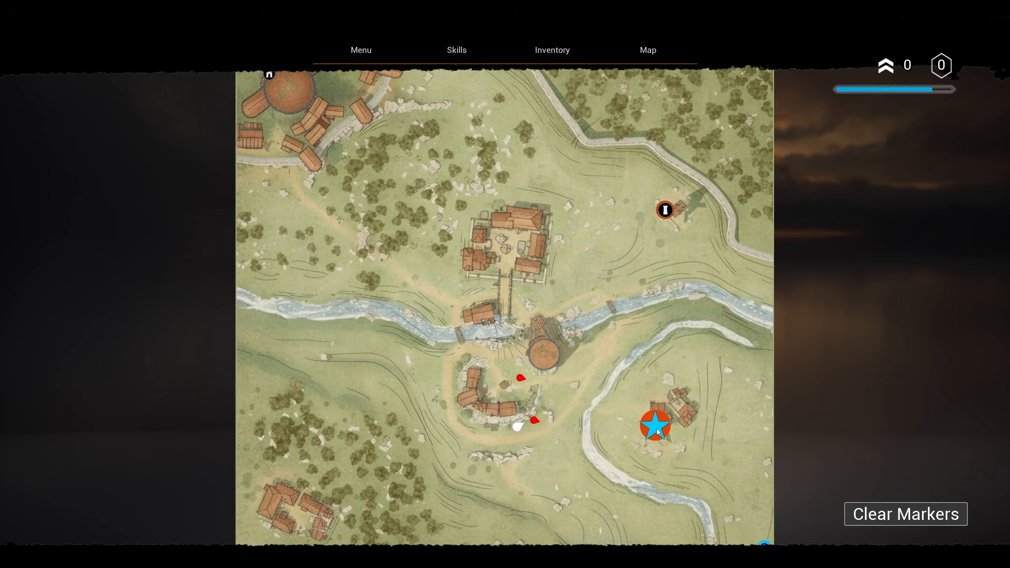
left_click(600, 323)
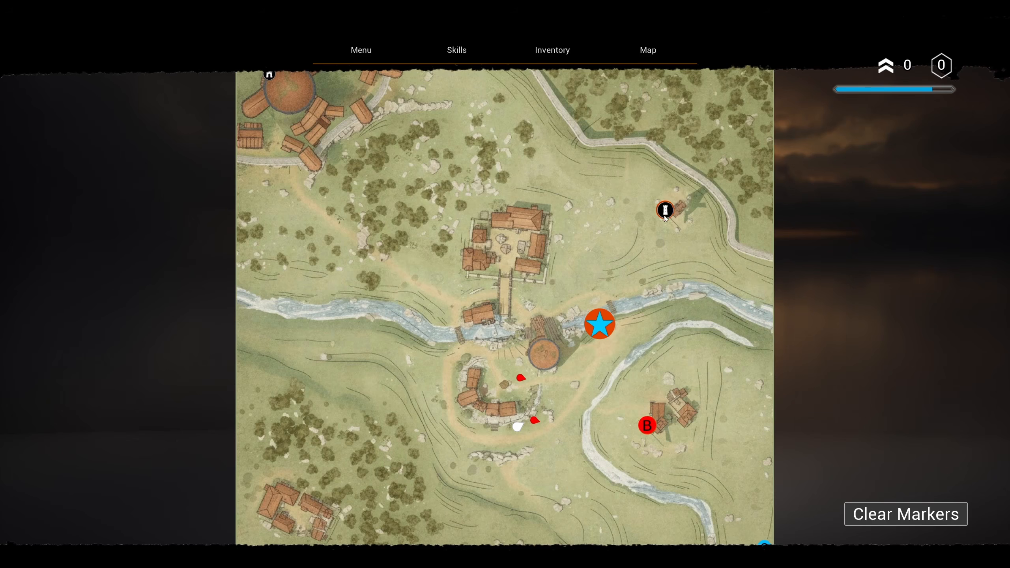
left_click(583, 266)
left_click(583, 159)
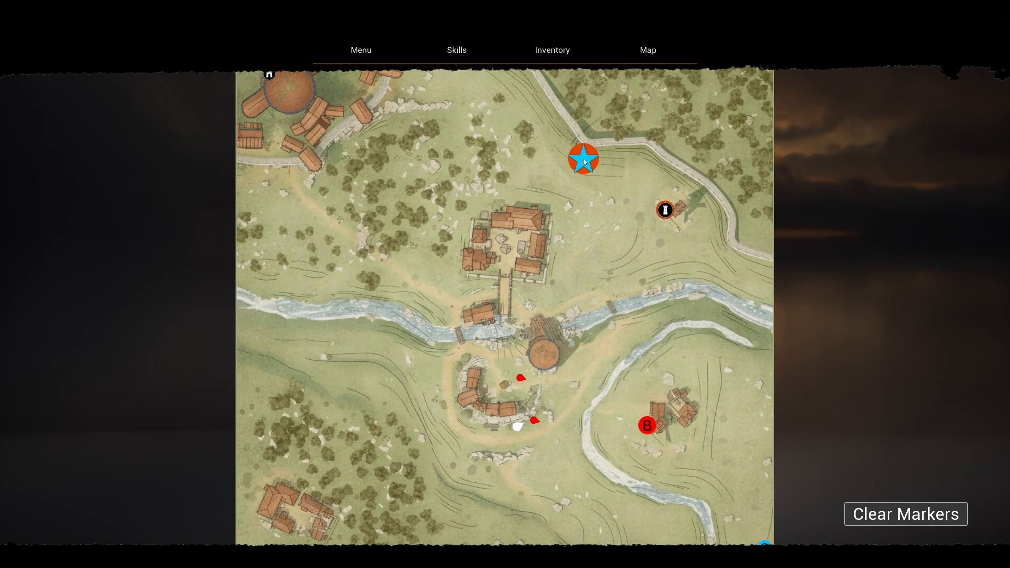
left_click(261, 333)
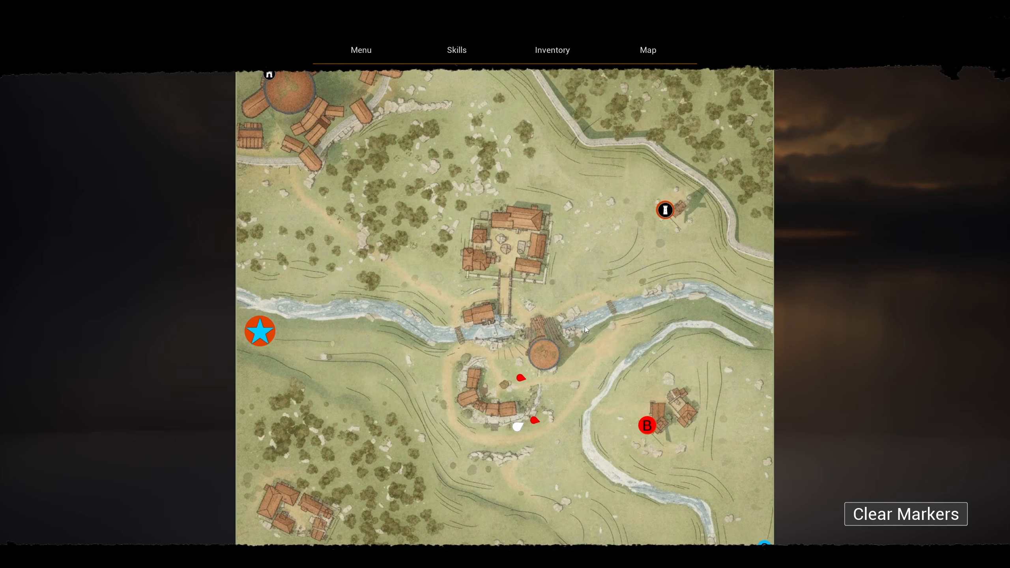
- Restart the full-screen play test from the Main level, check the initial size of the main map, and stop playing
key("Escape")
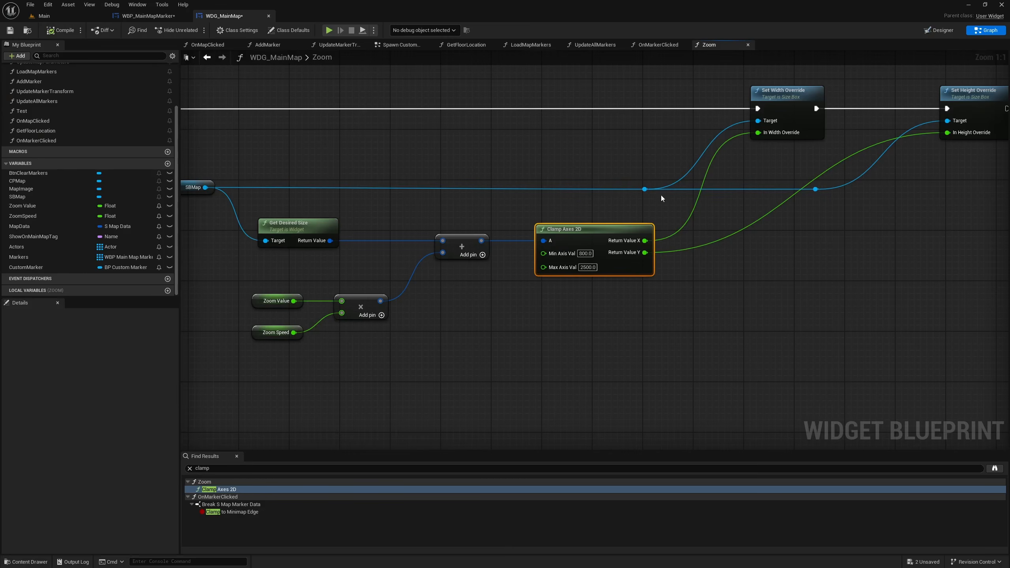
left_click(44, 15)
right_click_drag(365, 138, 350, 135)
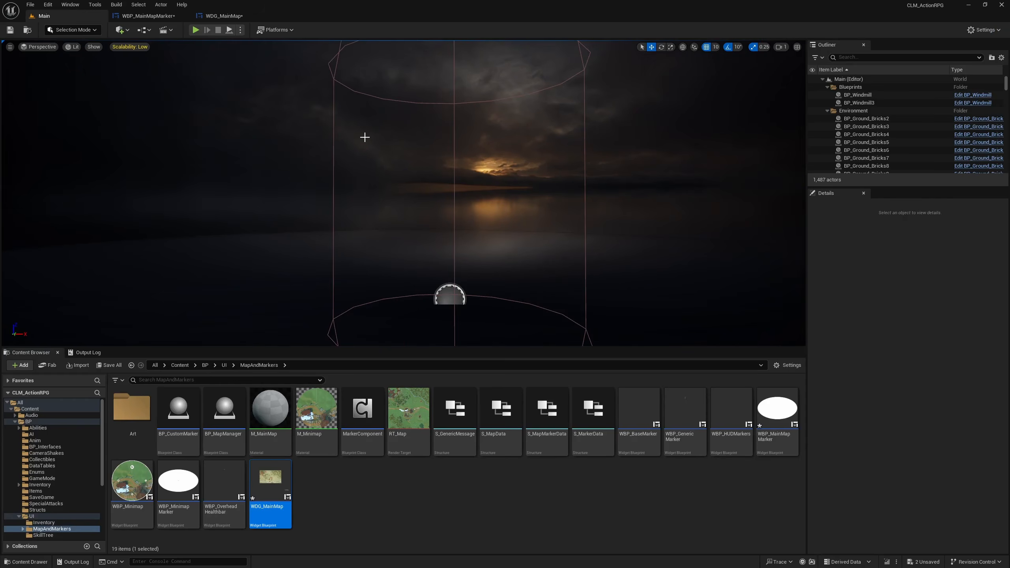
key("F11")
key("alt+p")
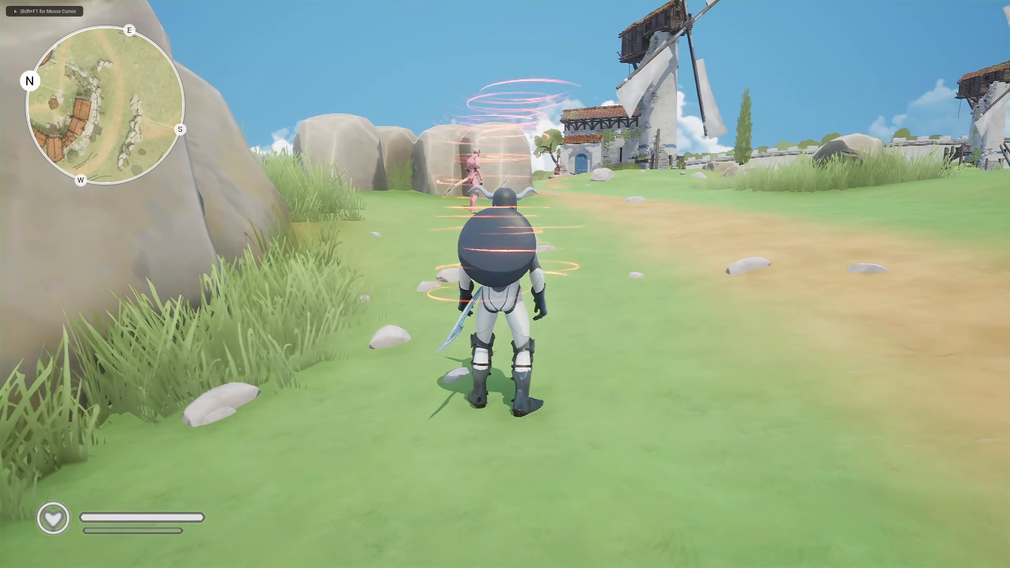
key("m")
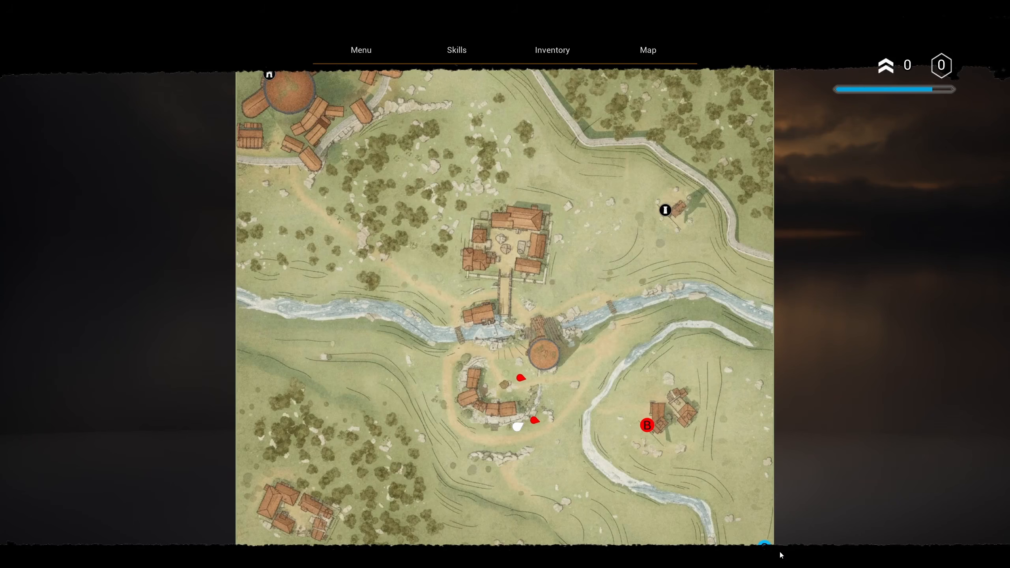
key("Escape")
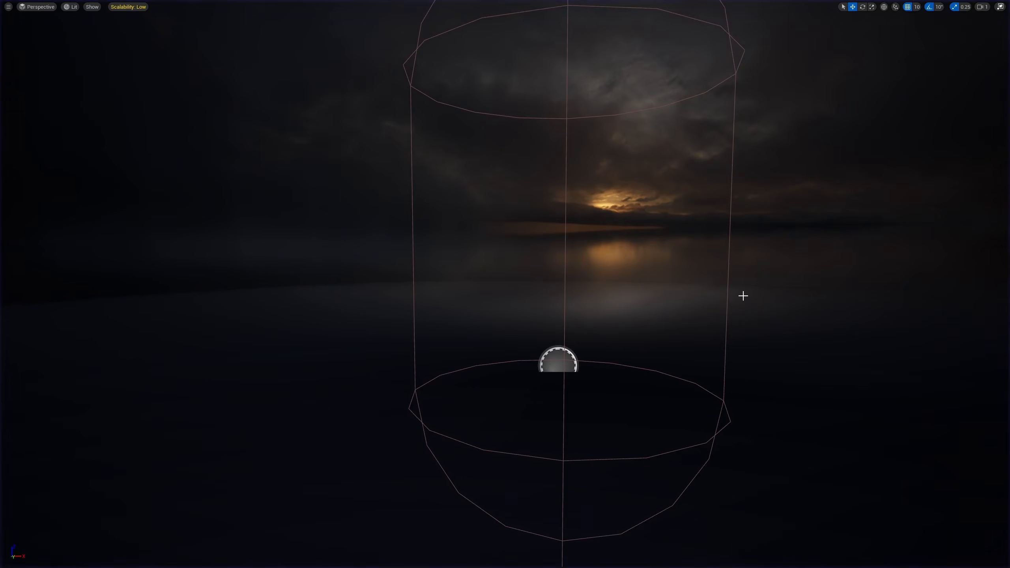
key("F11")
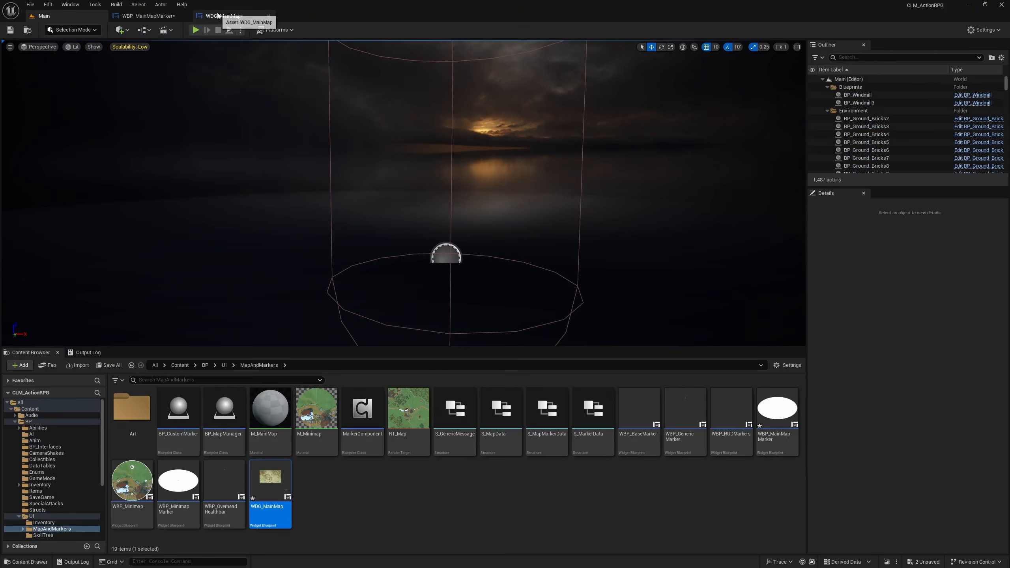
- In the WDG_MainMap designer, reduce SBMap's Width Override and Height Override, trying 800, and play-test the map by selecting the tower marker
left_click(224, 16)
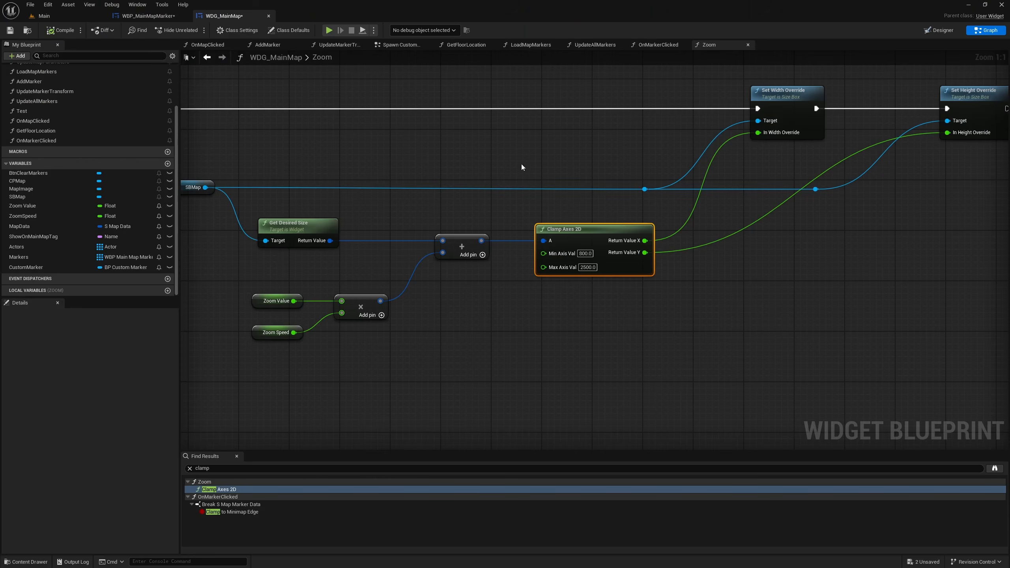
left_click(938, 30)
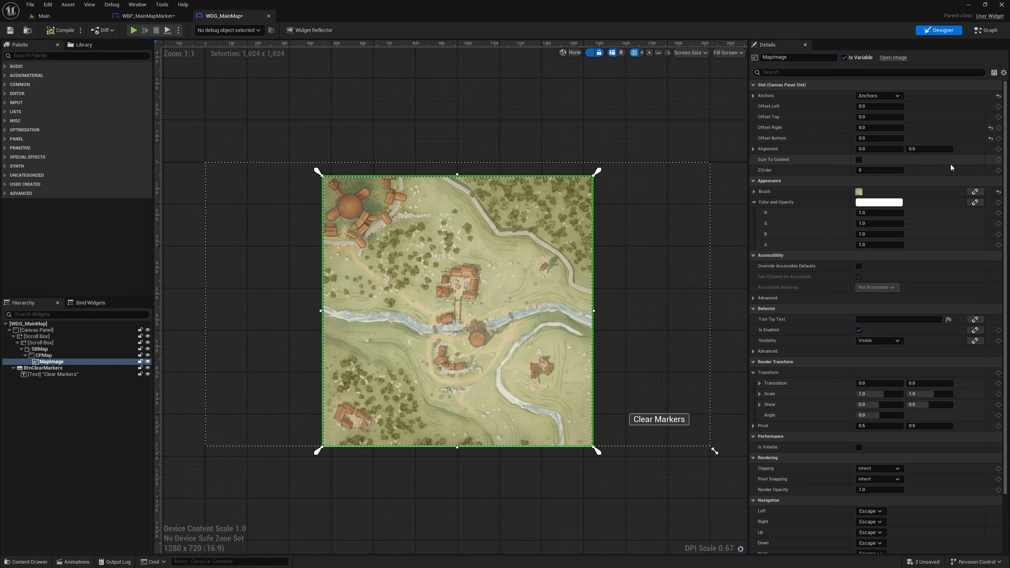
left_click(688, 166)
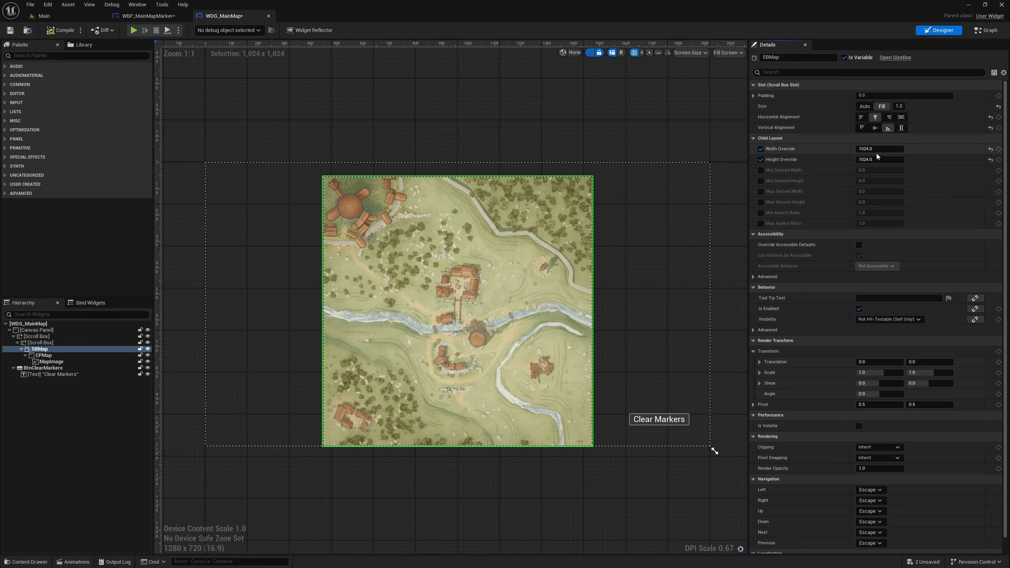
left_click(886, 148)
key("Return")
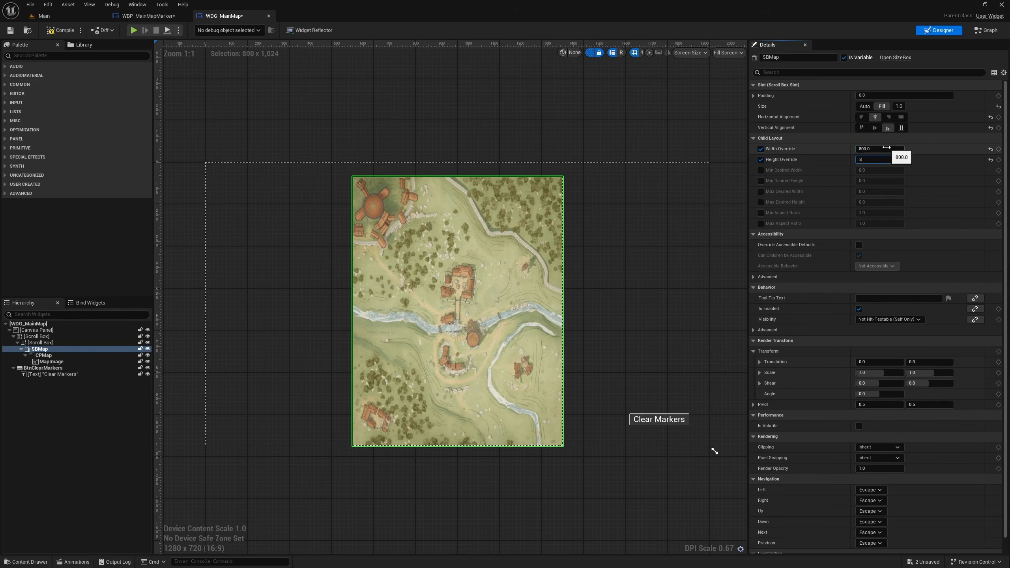
key("Return")
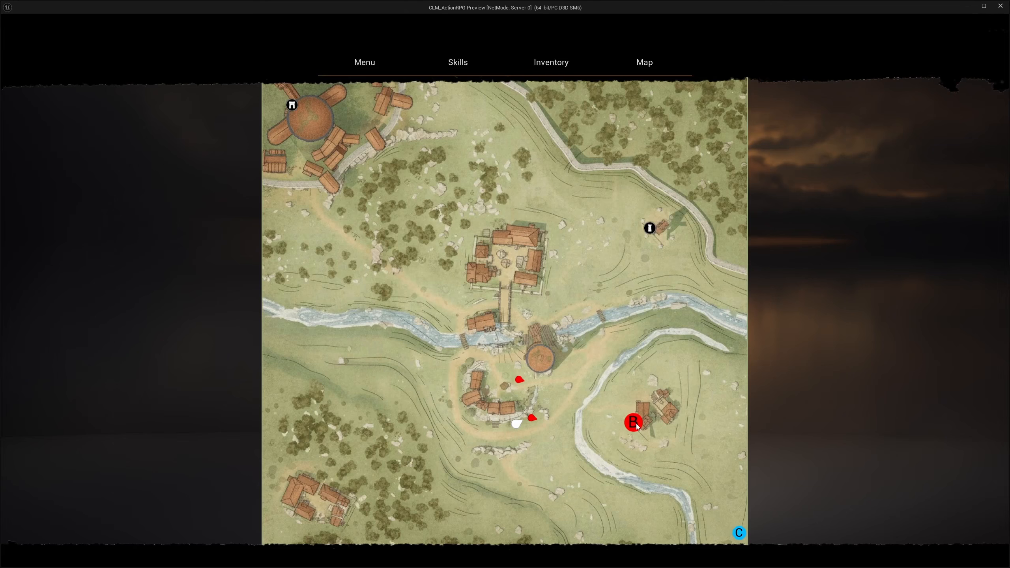
left_click(649, 228)
key("Escape")
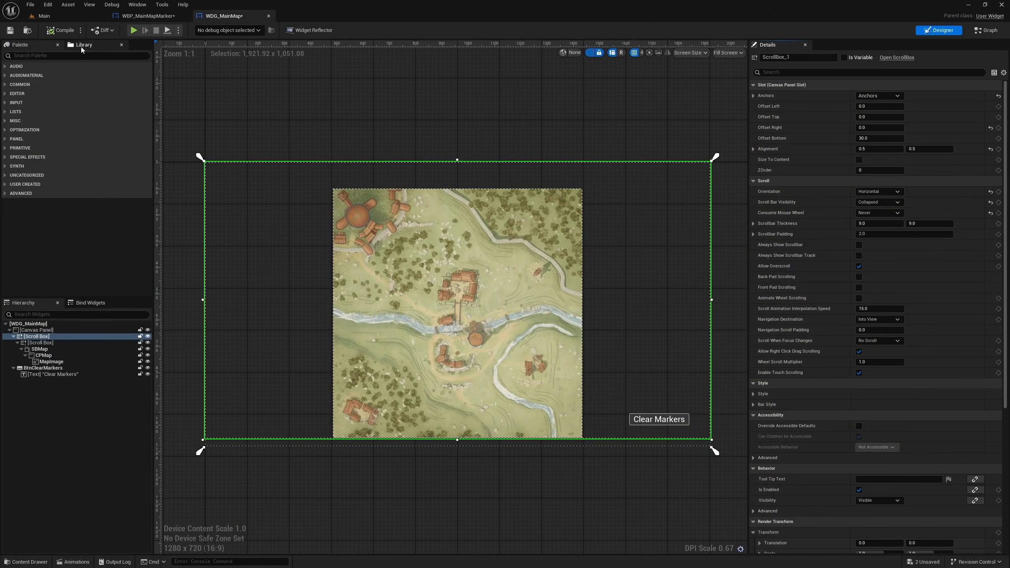
- In WBP_MainMapMarker's event graph, align the On Unhovered event with its Set Render Scale node and check the On Clicked logic
left_click(147, 15)
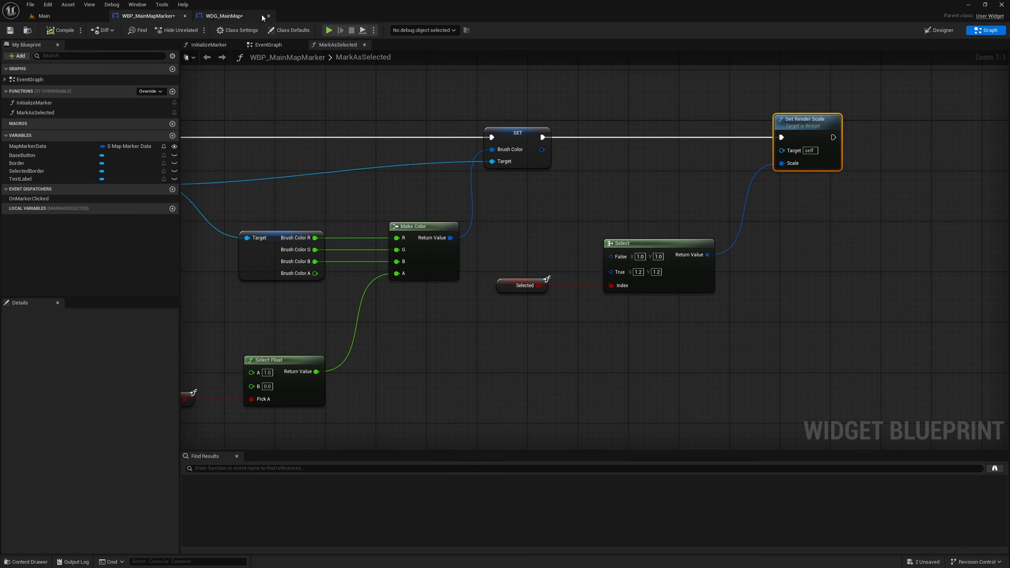
scroll(371, 164, "down", 5)
scroll(318, 182, "up", 5)
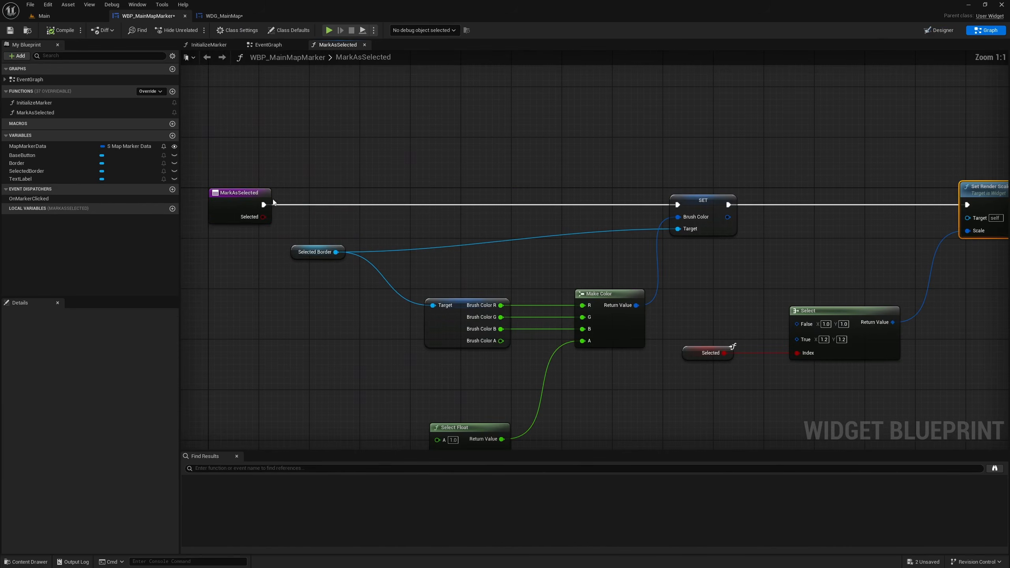
left_click(236, 201)
left_click(265, 46)
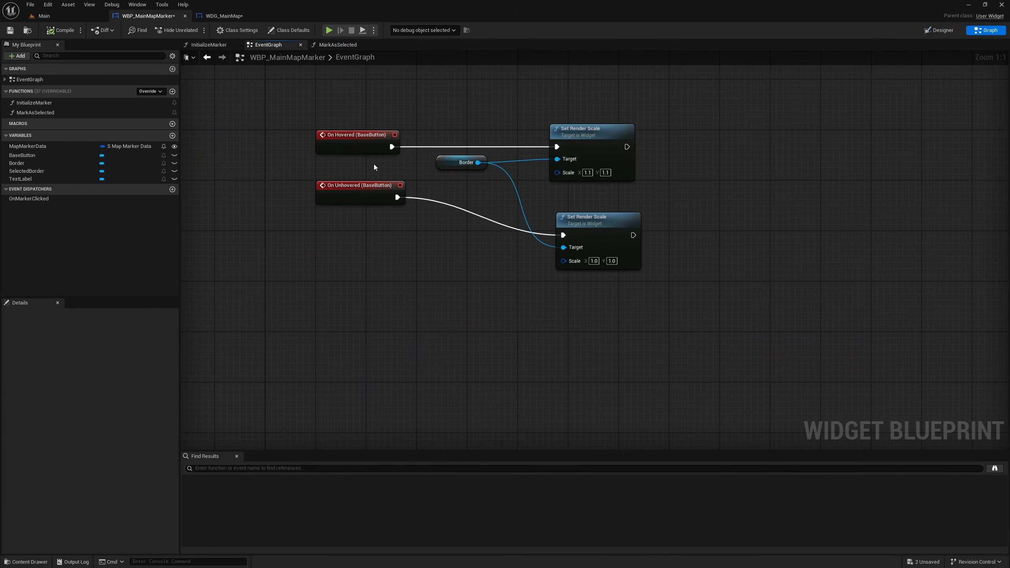
left_click_drag(366, 192, 351, 223)
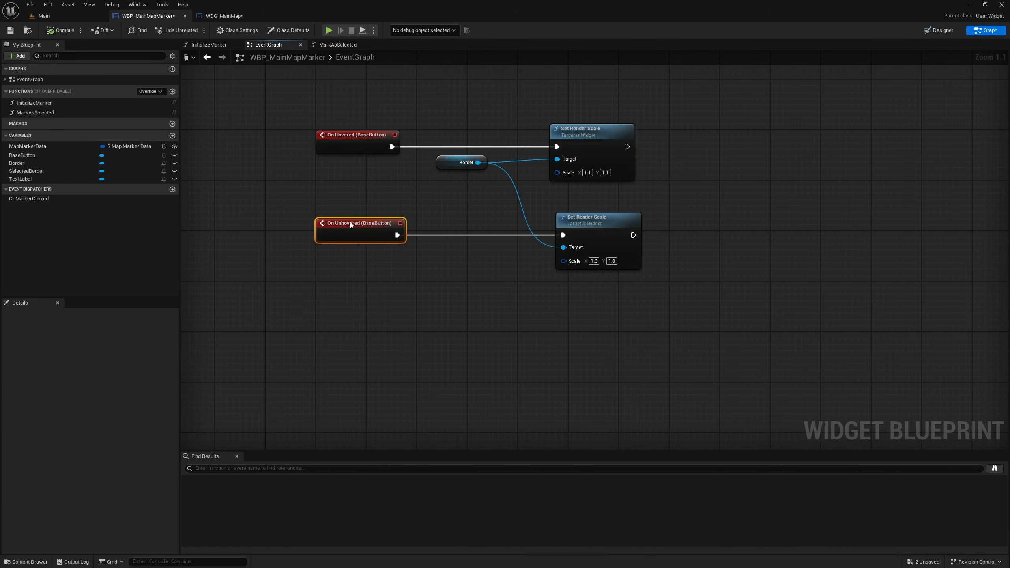
scroll(476, 258, "down", 5)
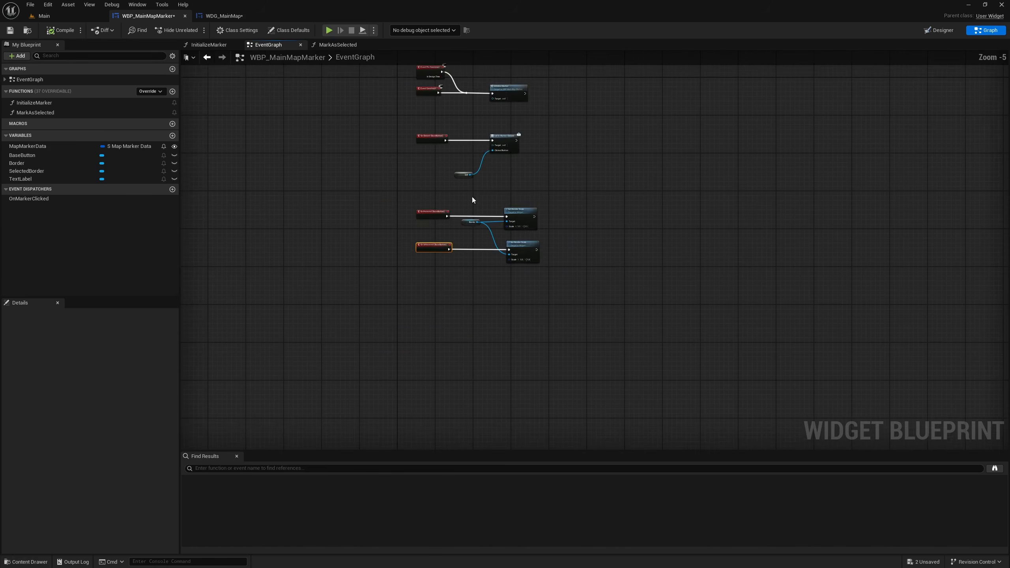
scroll(415, 281, "up", 5)
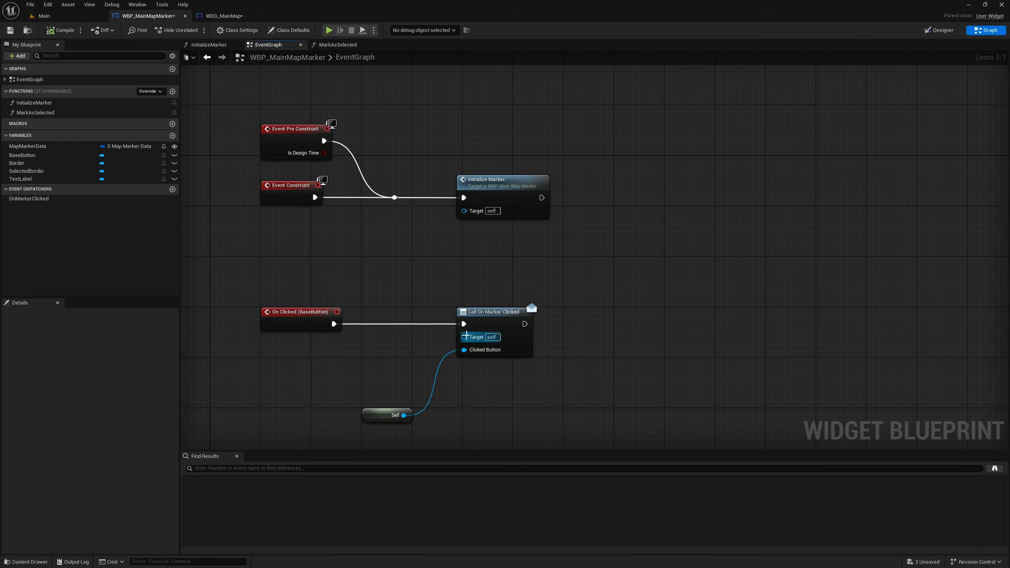
left_click(486, 318)
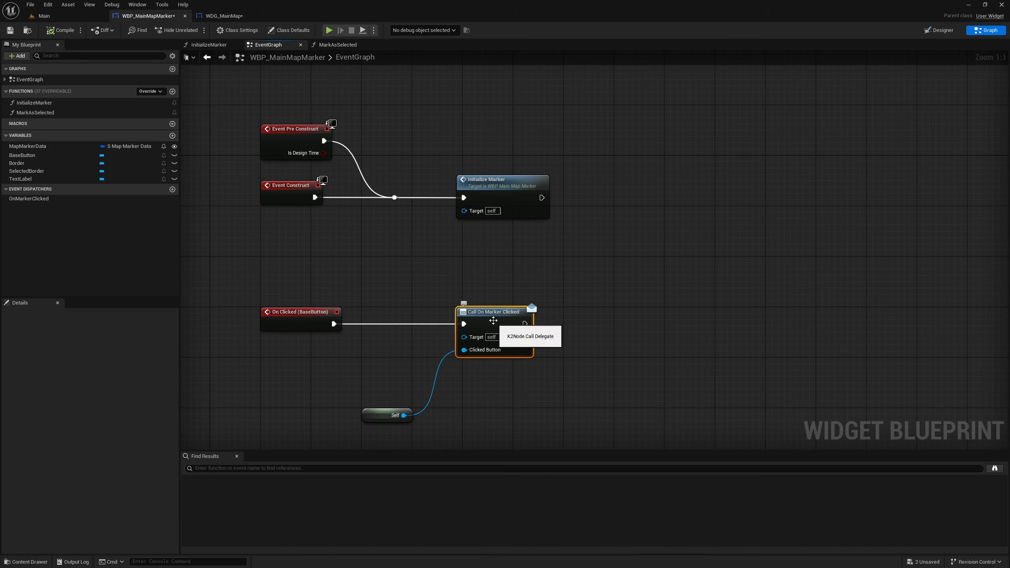
left_click(373, 418)
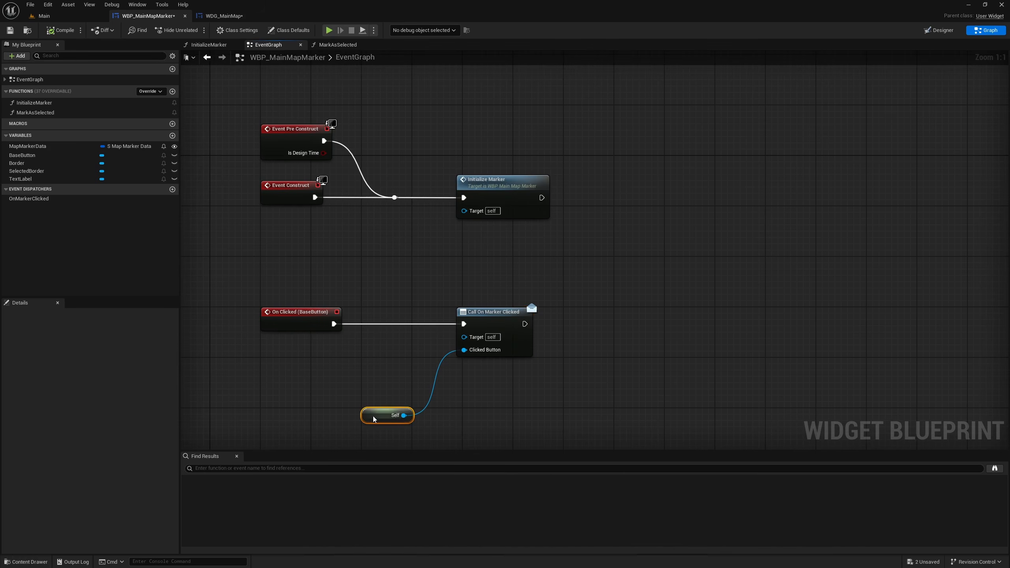
- In MarkAsSelected, promote the Selected input to a variable, insert its Set node before the Brush Color Set node, and compile
double_click(35, 112)
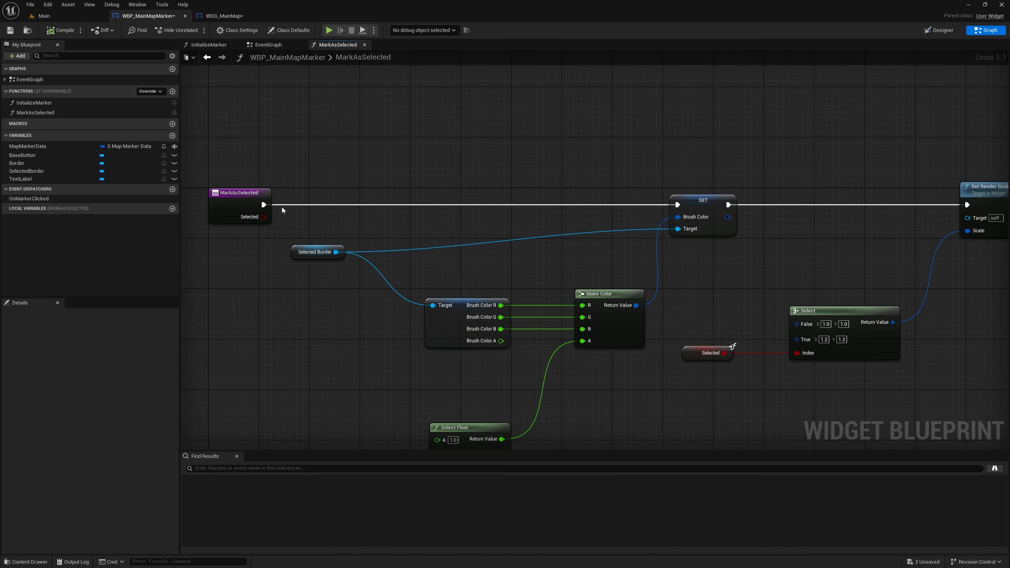
right_click(256, 218)
left_click(298, 243)
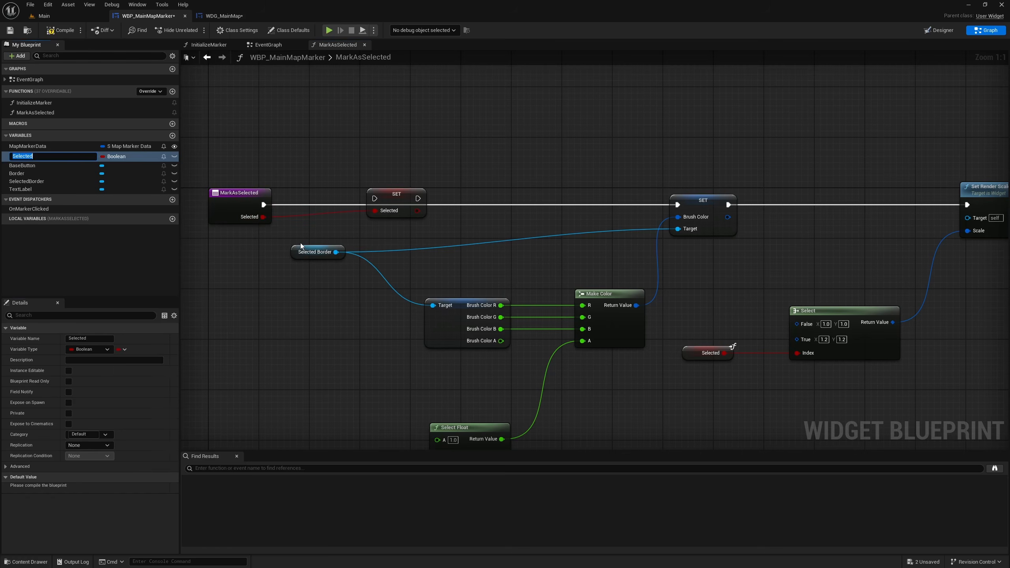
left_click(397, 194)
left_click_drag(397, 194, 388, 200)
left_click_drag(263, 204, 677, 204)
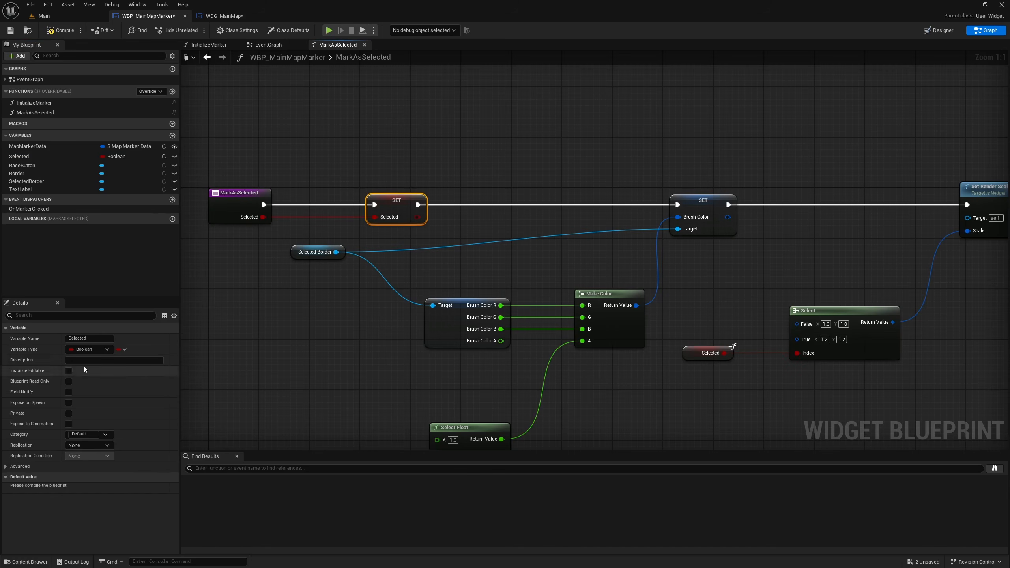
key("F7")
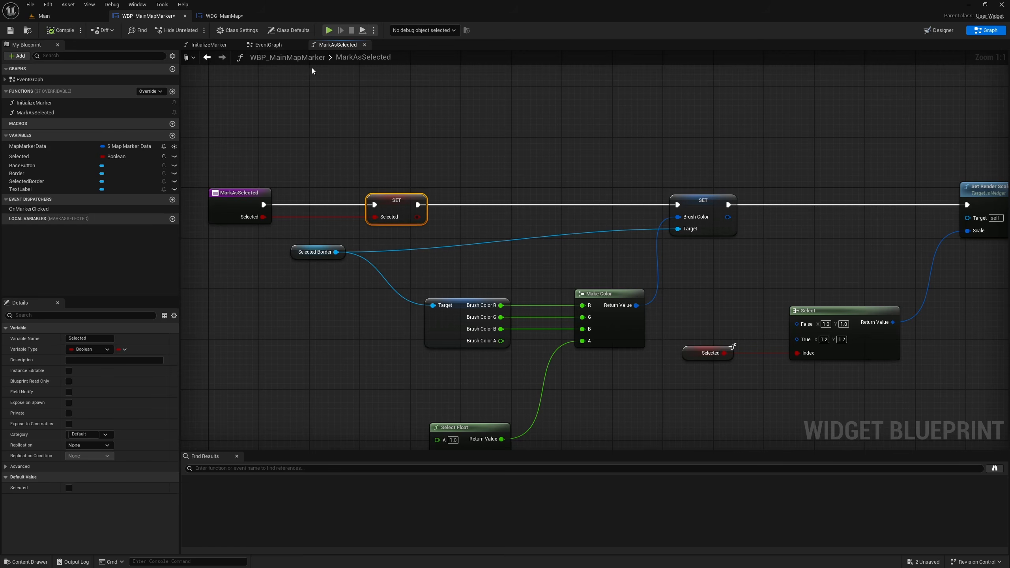
- In WDG_MainMap's OnMarkerClicked function, space the entry node and the other nodes apart to make room before the first Mark as Selected call
left_click(224, 16)
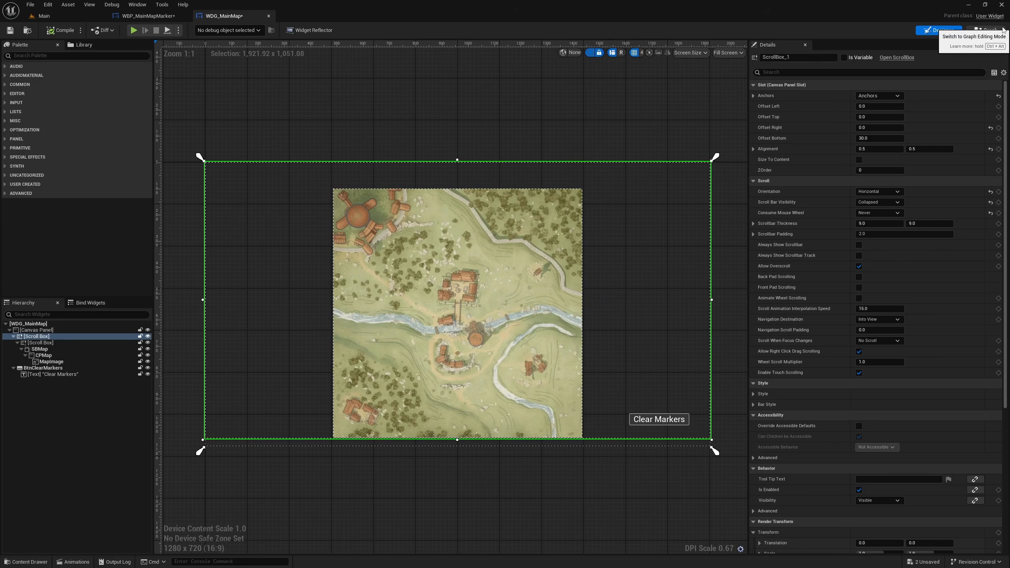
left_click(1002, 30)
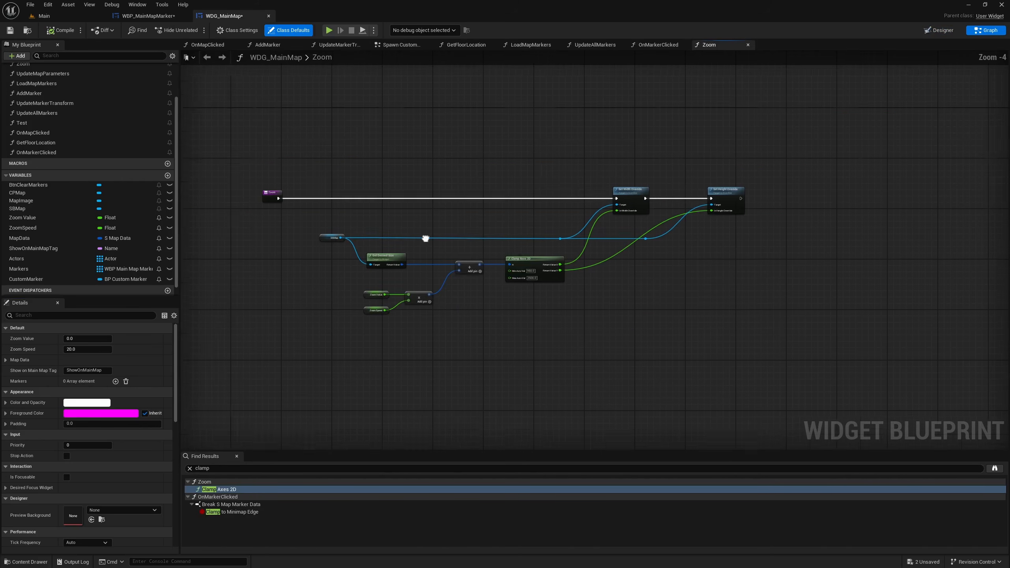
left_click(649, 46)
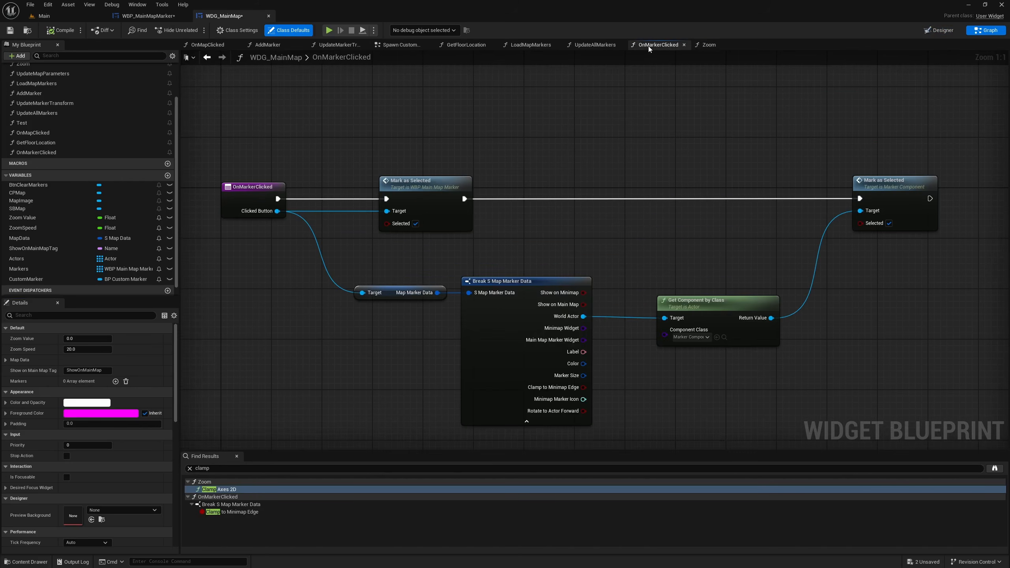
scroll(426, 136, "down", 3)
left_click_drag(392, 146, 744, 313)
left_click_drag(425, 181, 472, 182)
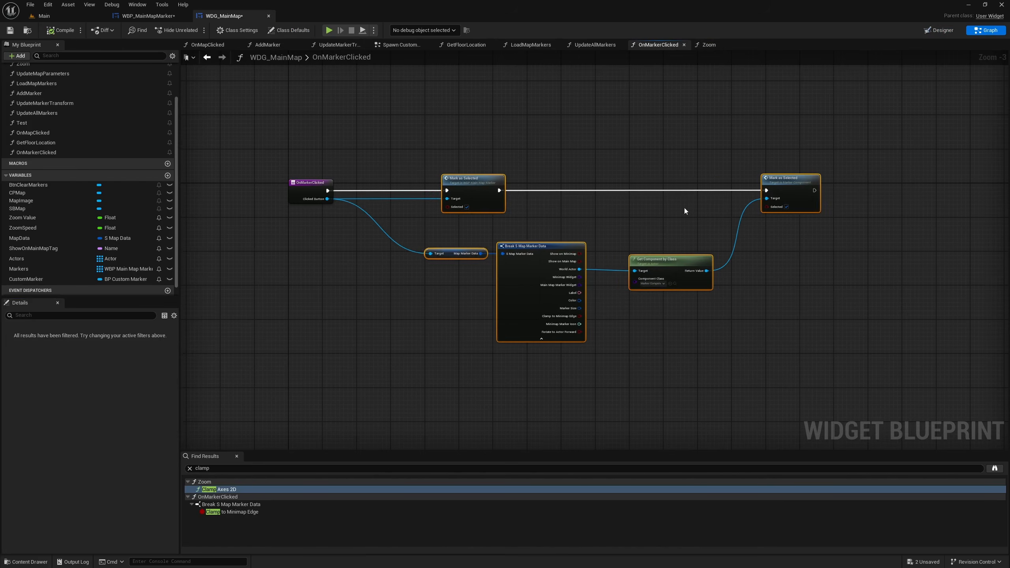
scroll(713, 209, "up", 3)
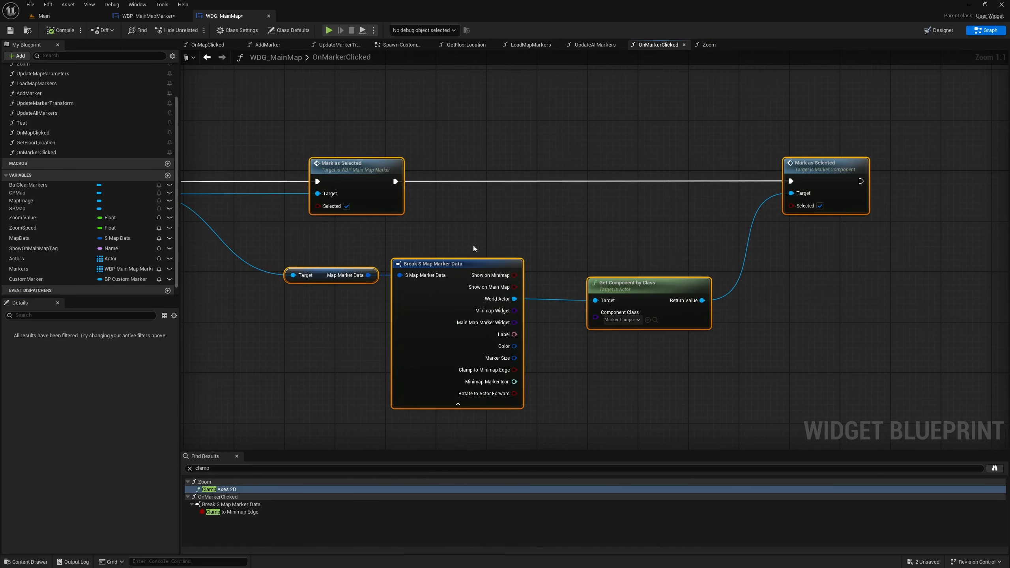
right_click_drag(473, 245, 715, 263)
scroll(503, 239, "down", 3)
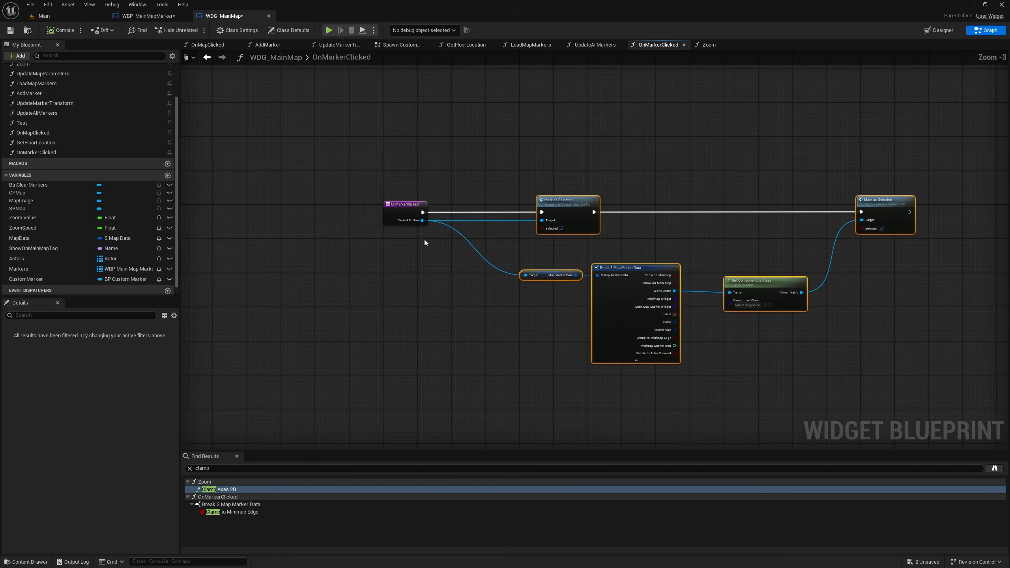
left_click(405, 214)
left_click_drag(406, 215, 301, 211)
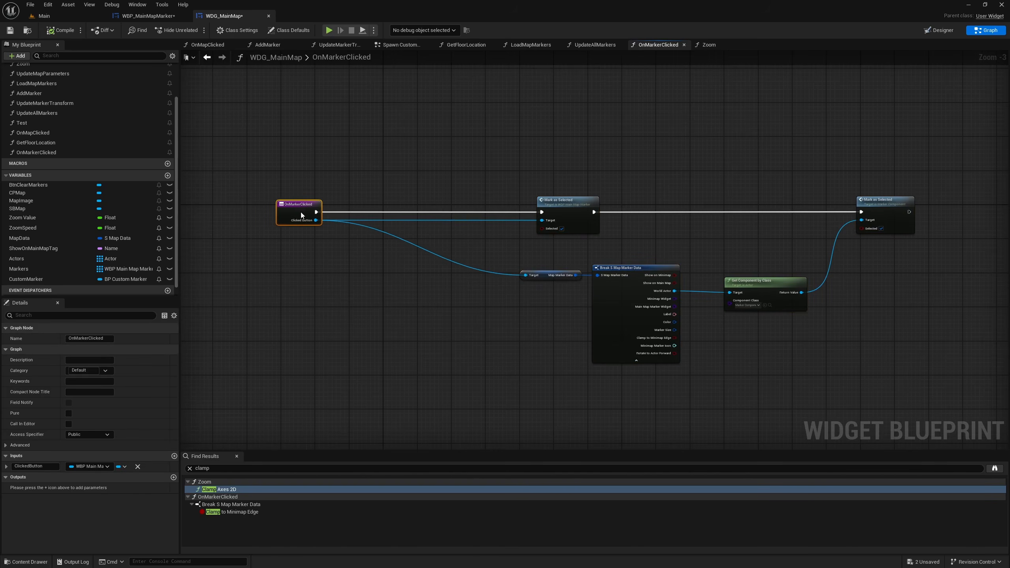
scroll(300, 211, "up", 2)
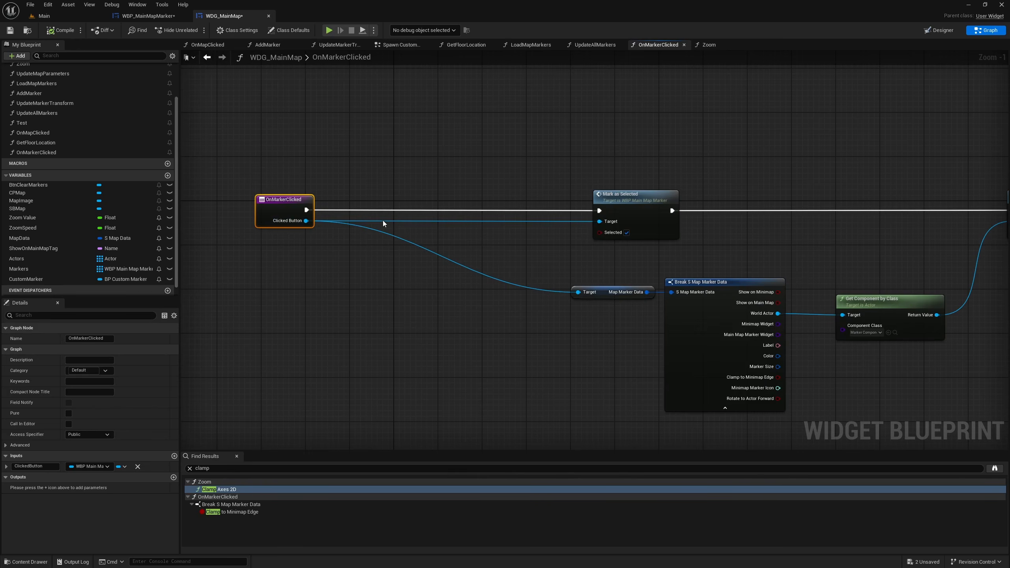
left_click_drag(306, 221, 352, 280)
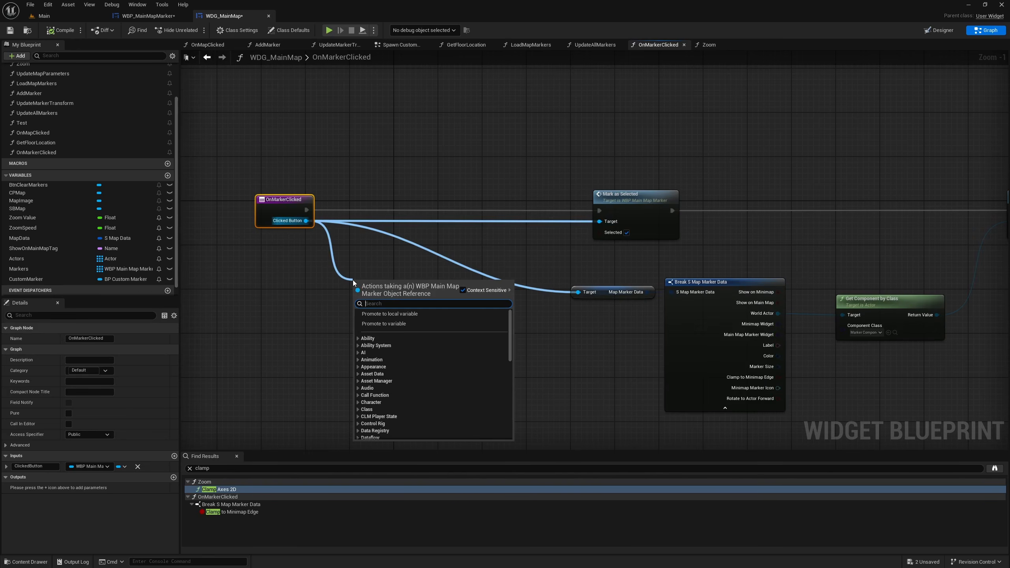
type("sel")
key("Escape")
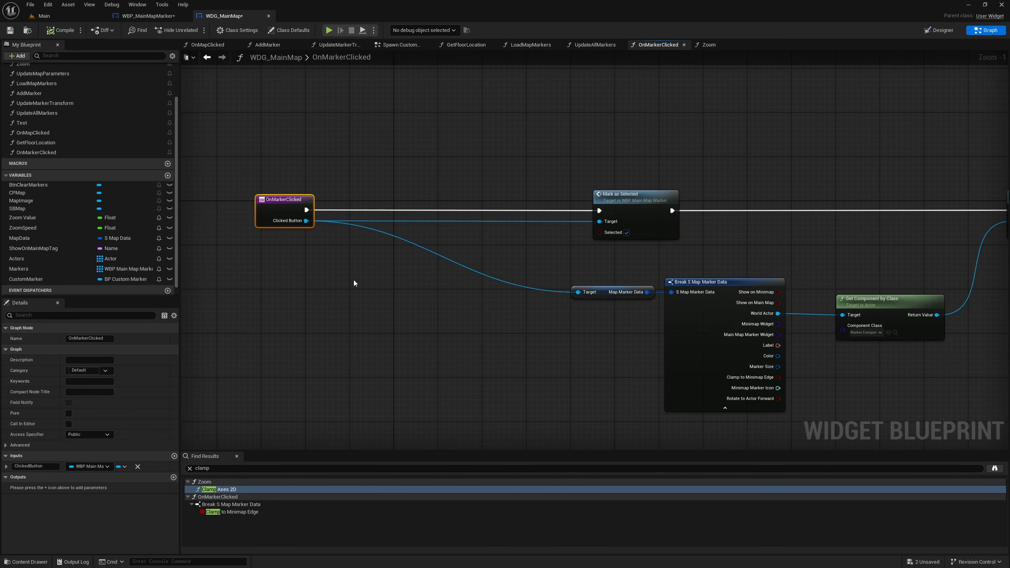
double_click(420, 247)
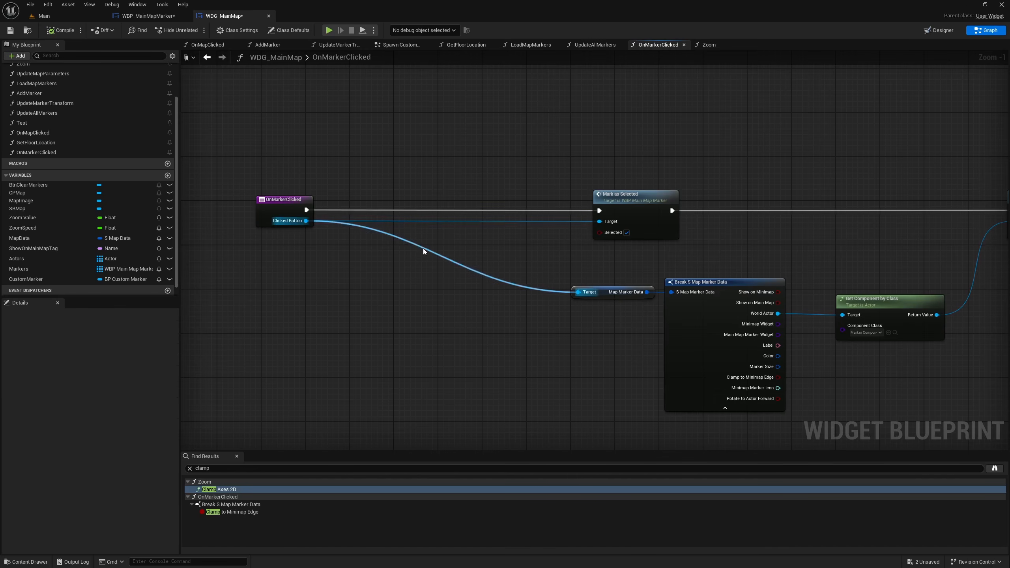
- Add two reroute points on the wire from Clicked Button to Map Marker Data and straighten them with the connected nodes
left_click_drag(574, 278, 590, 317, "shift")
key("q")
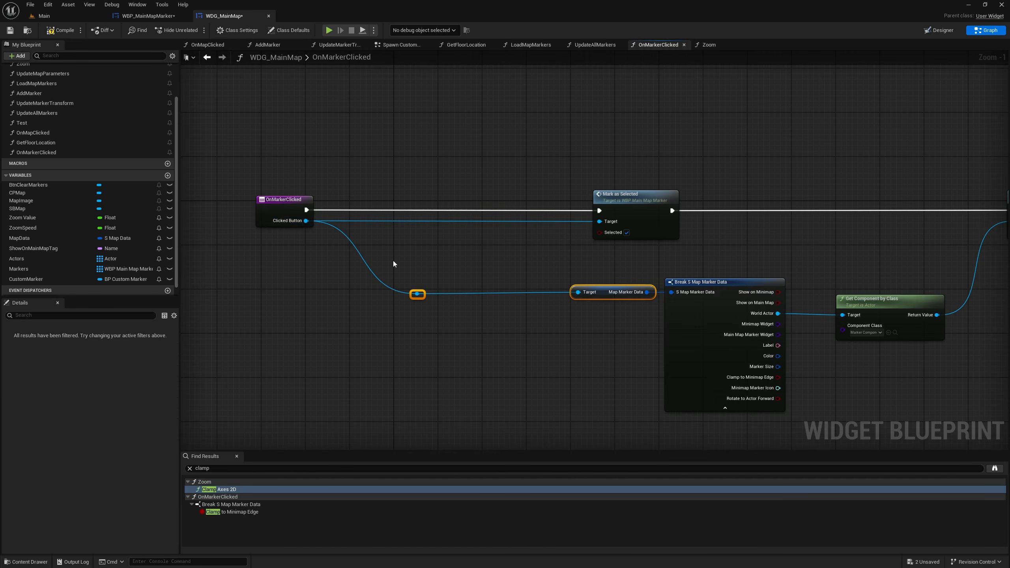
double_click(529, 293)
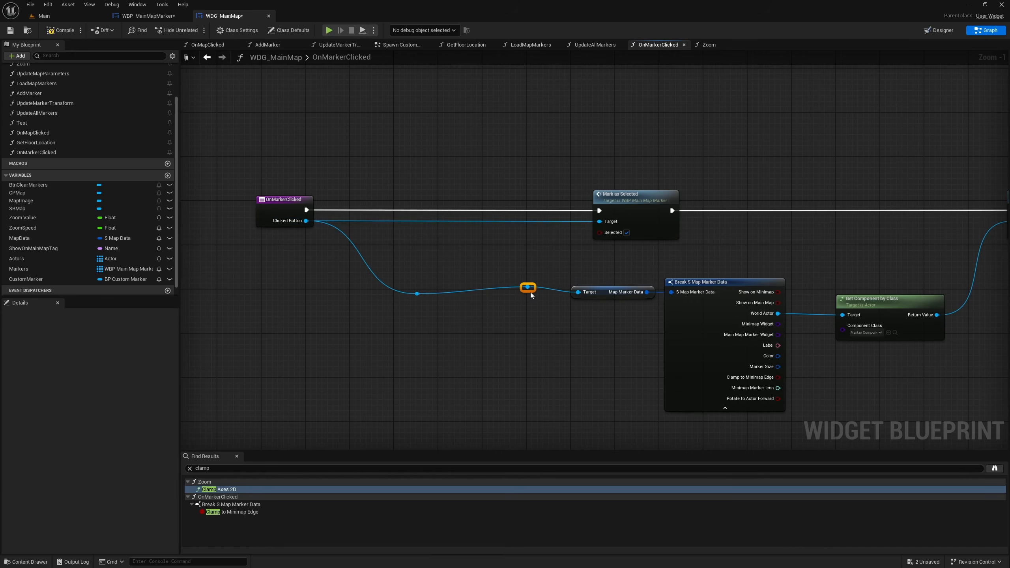
left_click_drag(401, 260, 606, 339)
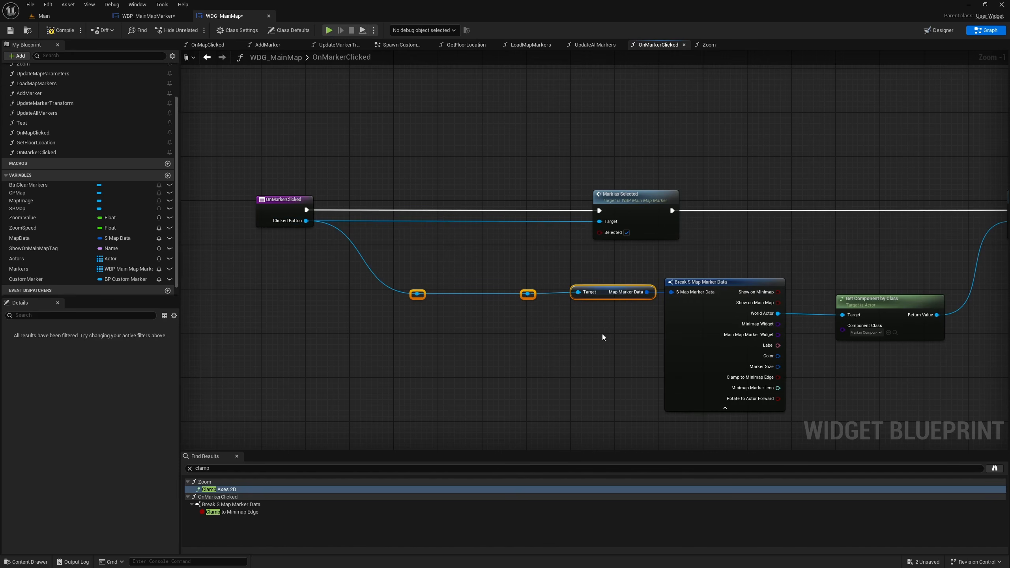
key("q")
left_click_drag(412, 215, 883, 339)
key("q")
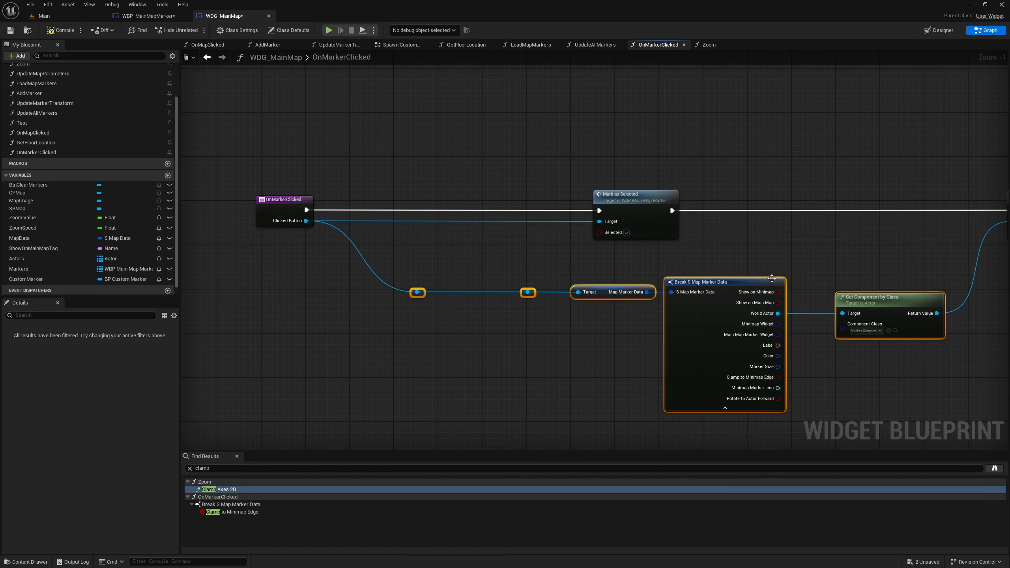
- Get the Selected variable from the first reroute point and shift the first Mark as Selected call to make room
left_click_drag(413, 292, 450, 250)
type("selected")
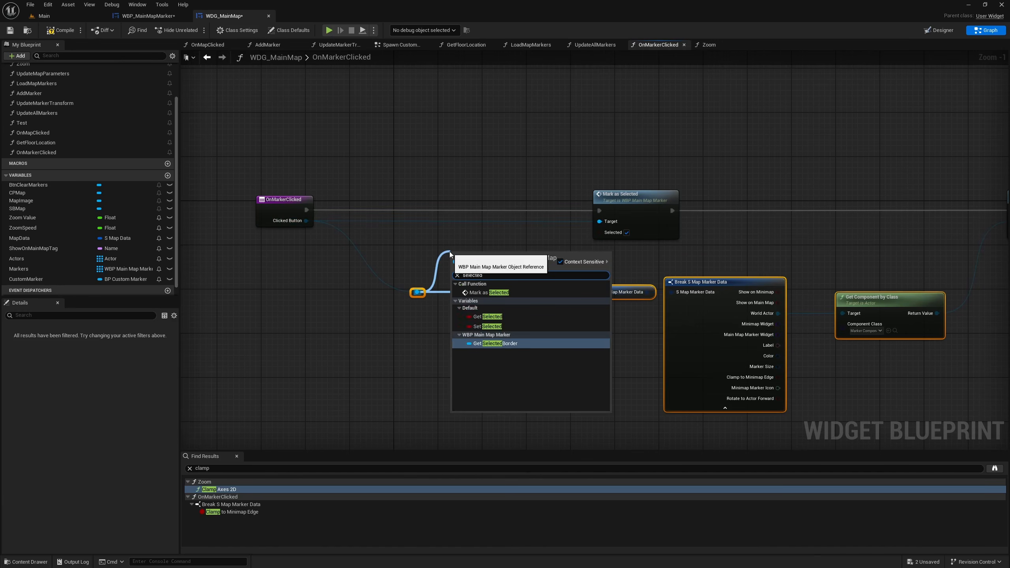
key("Up")
key("Up")
key("Return")
scroll(776, 275, "down", 4)
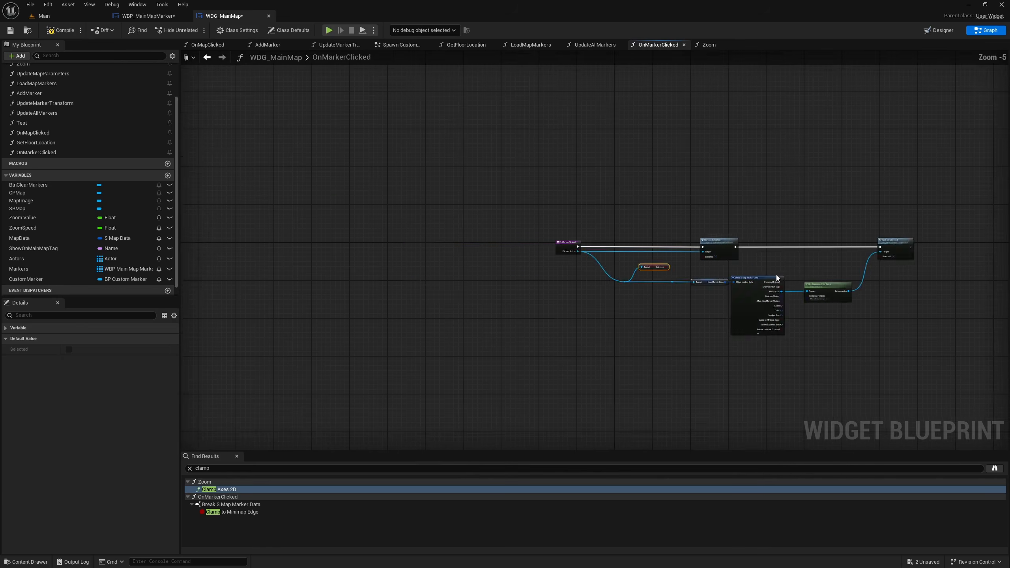
right_click_drag(752, 247, 585, 270)
left_click(601, 267)
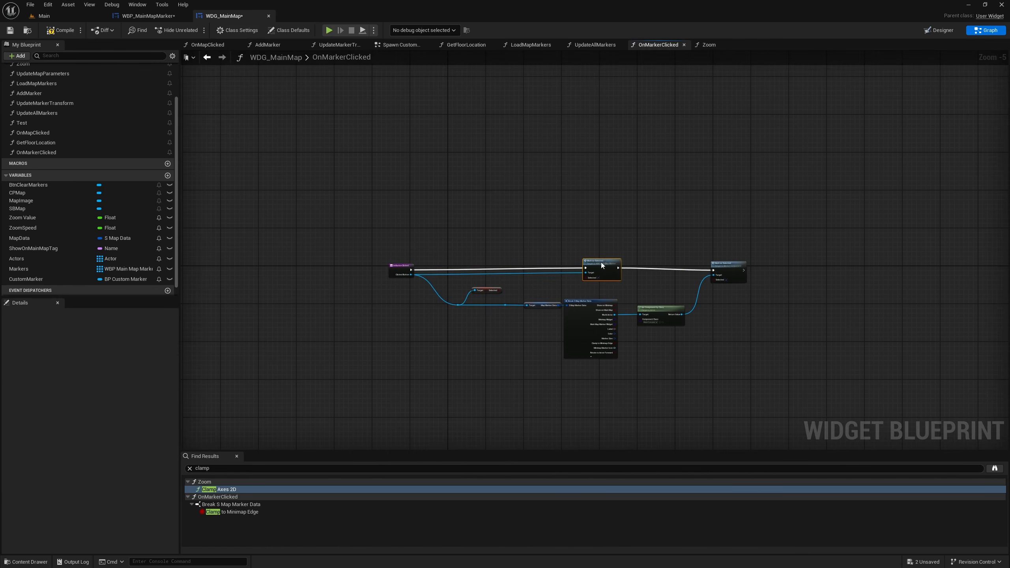
scroll(605, 263, "up", 3)
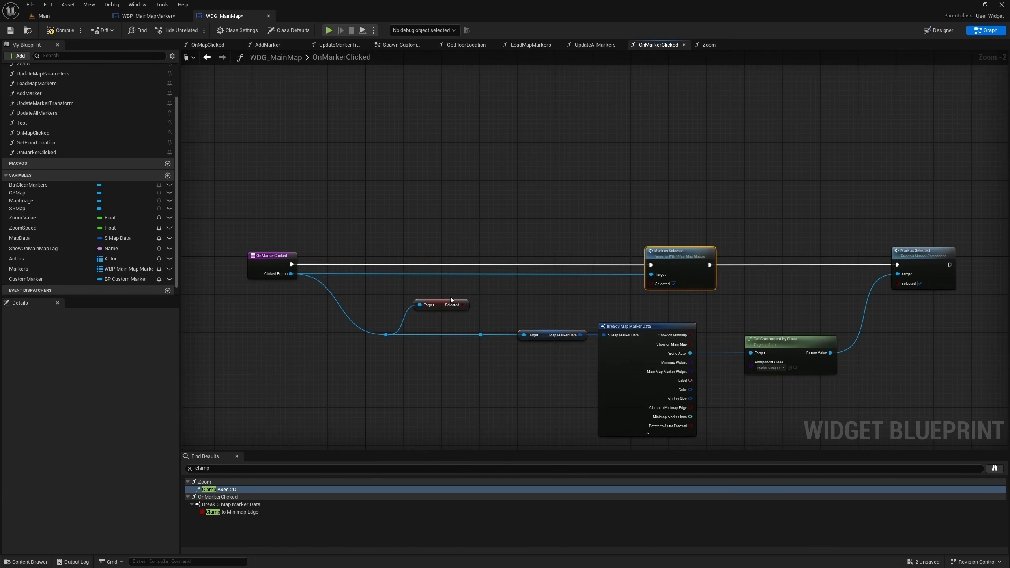
scroll(450, 299, "up", 2)
left_click_drag(464, 306, 500, 309)
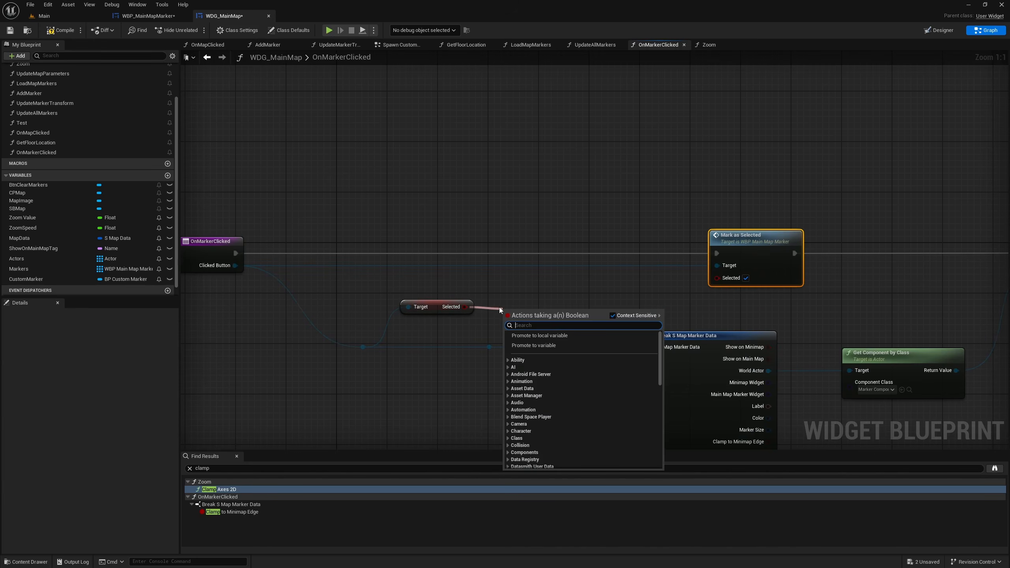
type("not")
key("Escape")
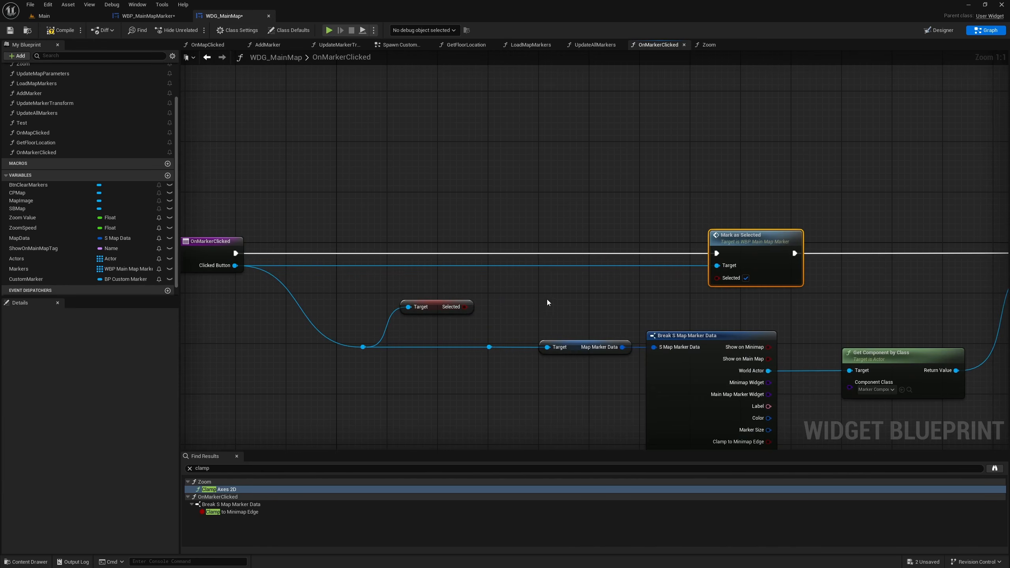
- Add a NOT Boolean node to the marker's Selected value and connect its output to the first Mark as Selected call's Selected input
right_click_drag(546, 299, 451, 282)
left_click_drag(369, 288, 393, 288)
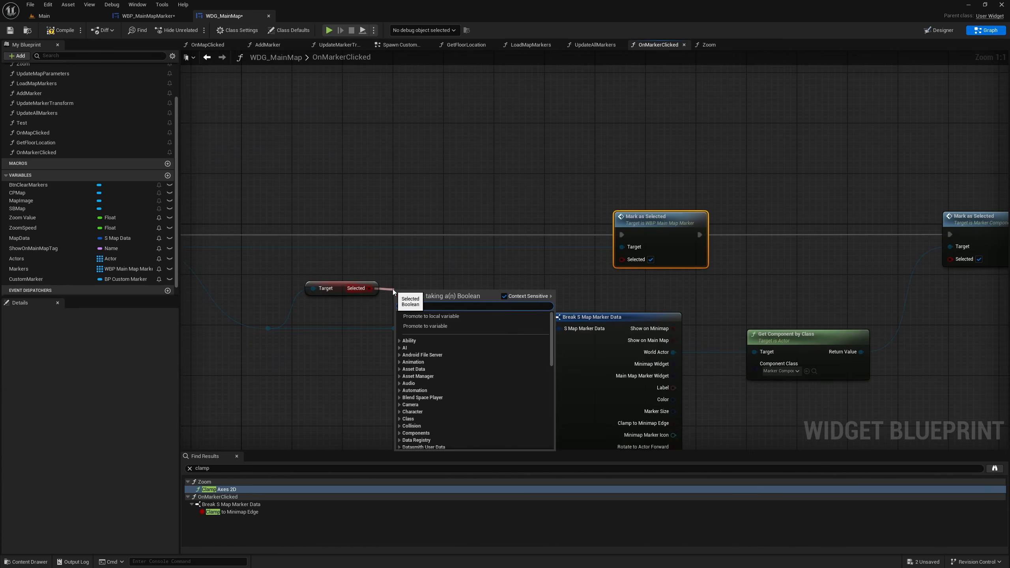
type("not")
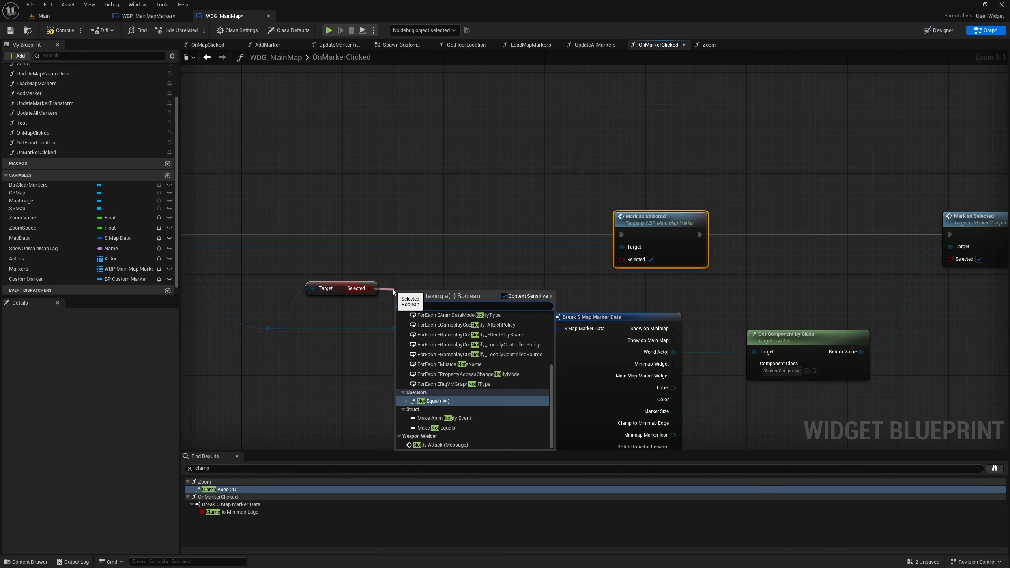
type("not")
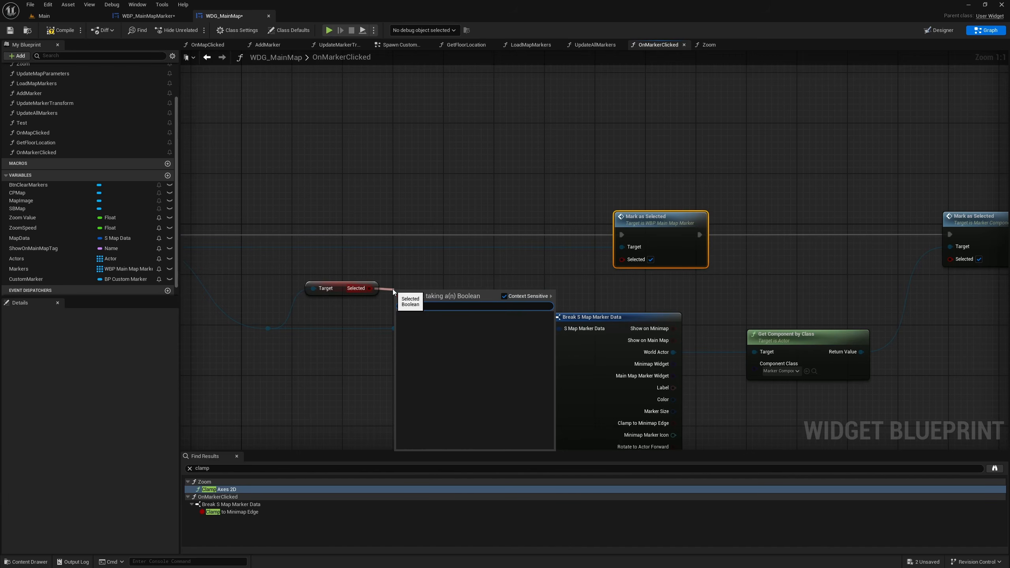
key("BackSpace")
key("BackSpace")
key("BackSpace")
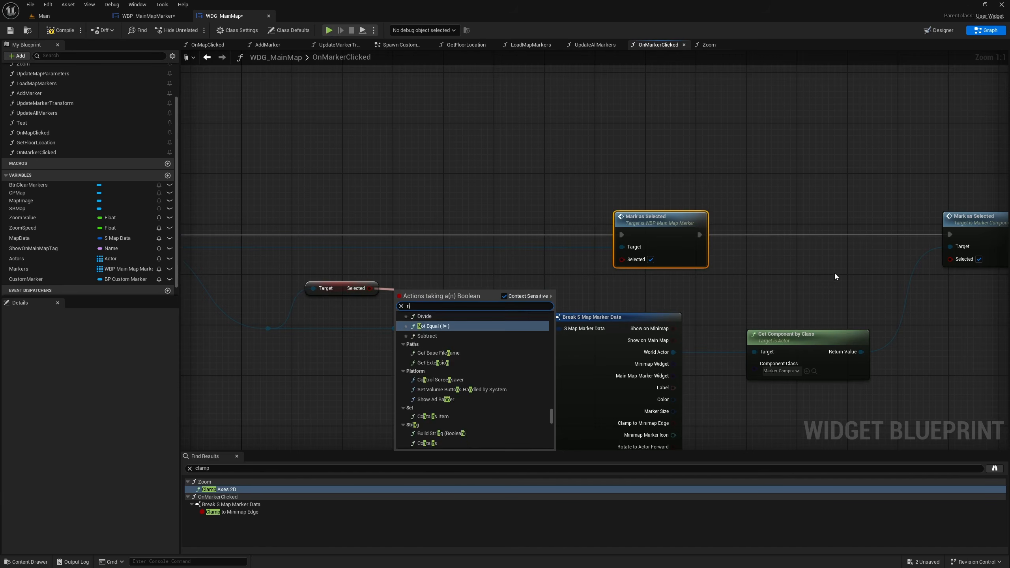
type("bool")
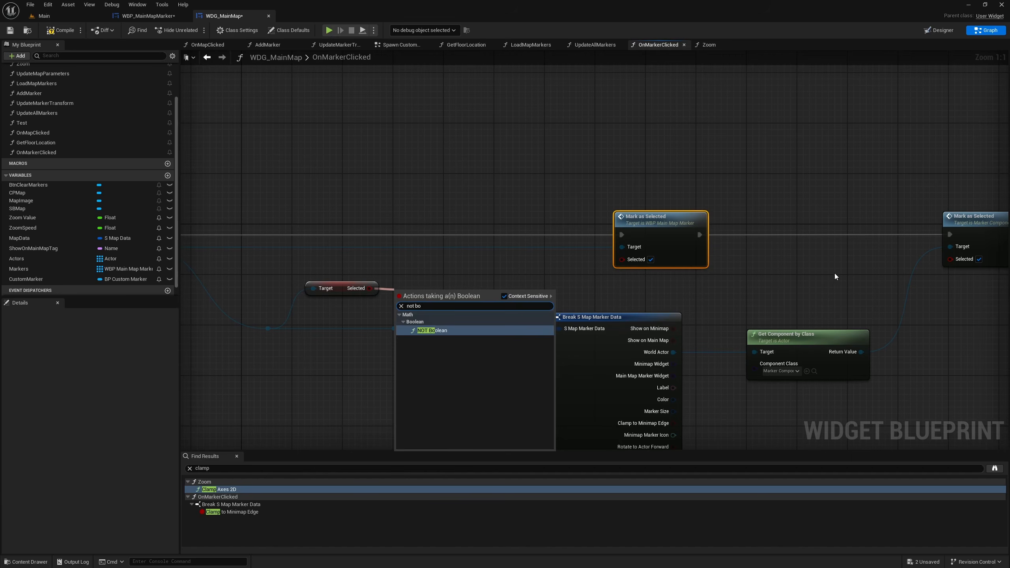
key("Return")
key("q")
left_click_drag(366, 275, 628, 261)
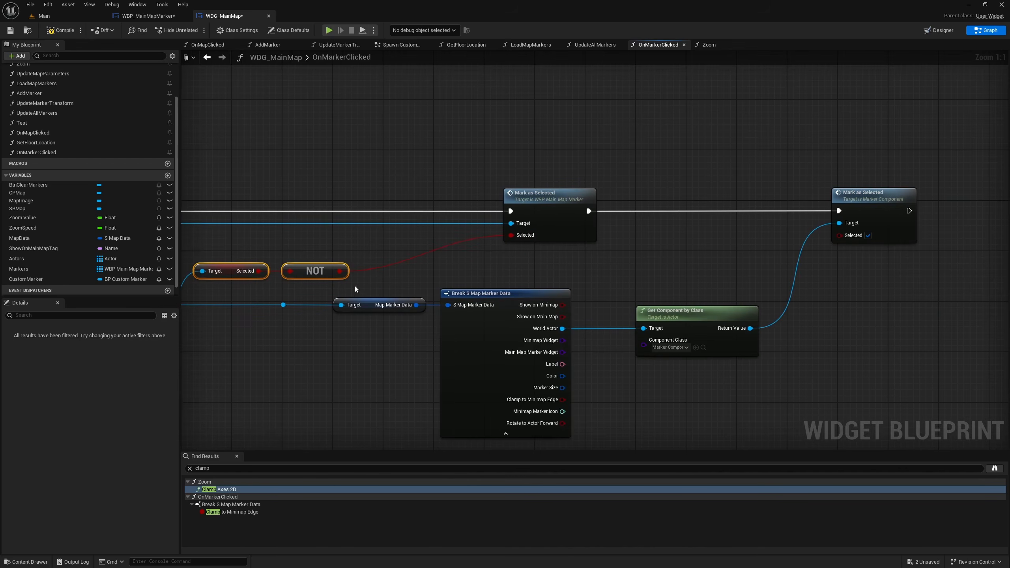
- Connect the NOT result through two aligned reroute points to the Selected input of the Marker Component's Mark as Selected call
double_click(410, 257)
right_click_drag(325, 237, 383, 237)
left_click_drag(275, 239, 897, 235)
key("q")
left_click(852, 236)
double_click(852, 236)
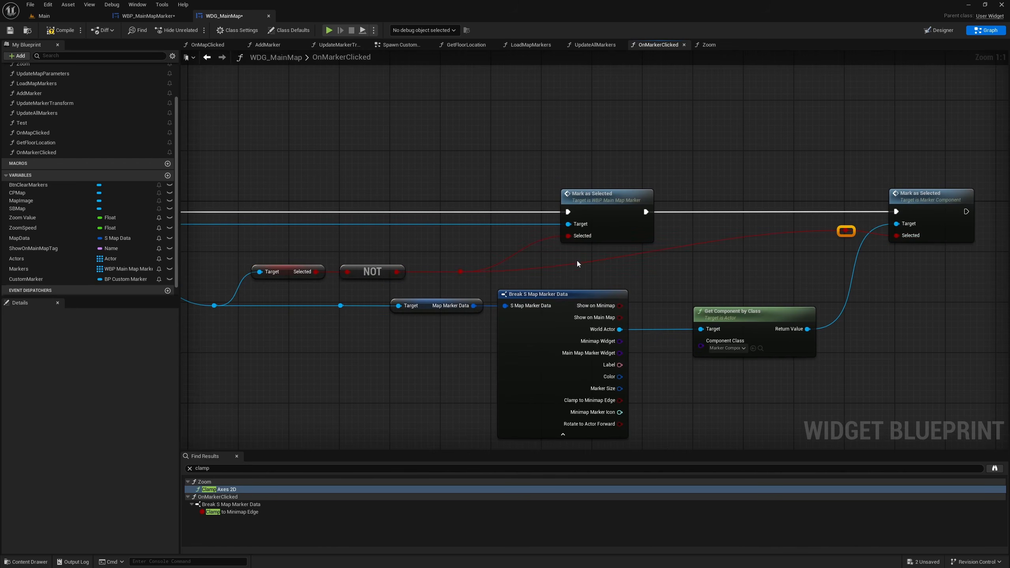
key("q")
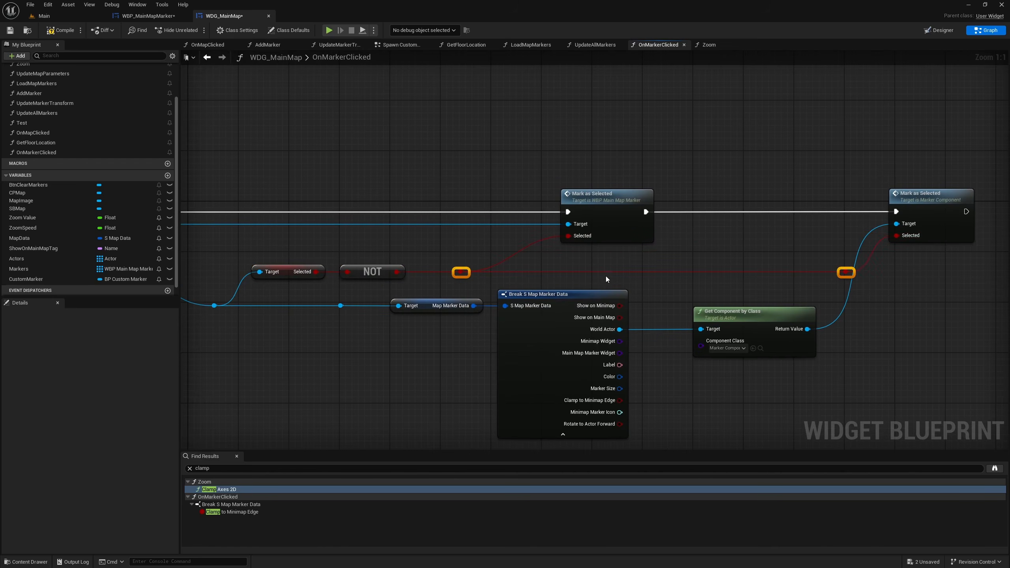
left_click_drag(281, 262, 860, 286)
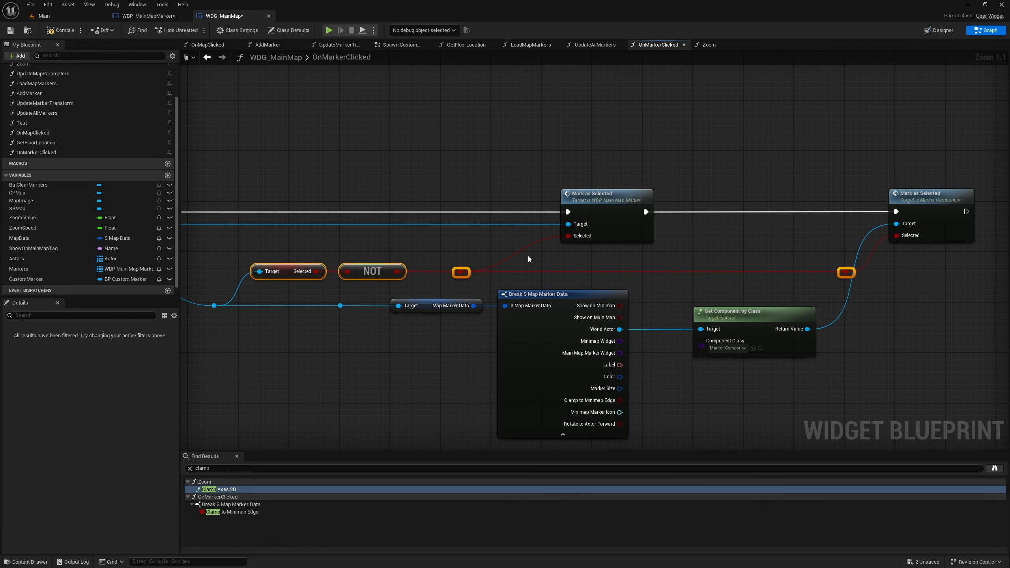
- Play-test the Main level full screen, toggle the tower marker on the map, and return to the game to check its world marker
left_click(58, 16)
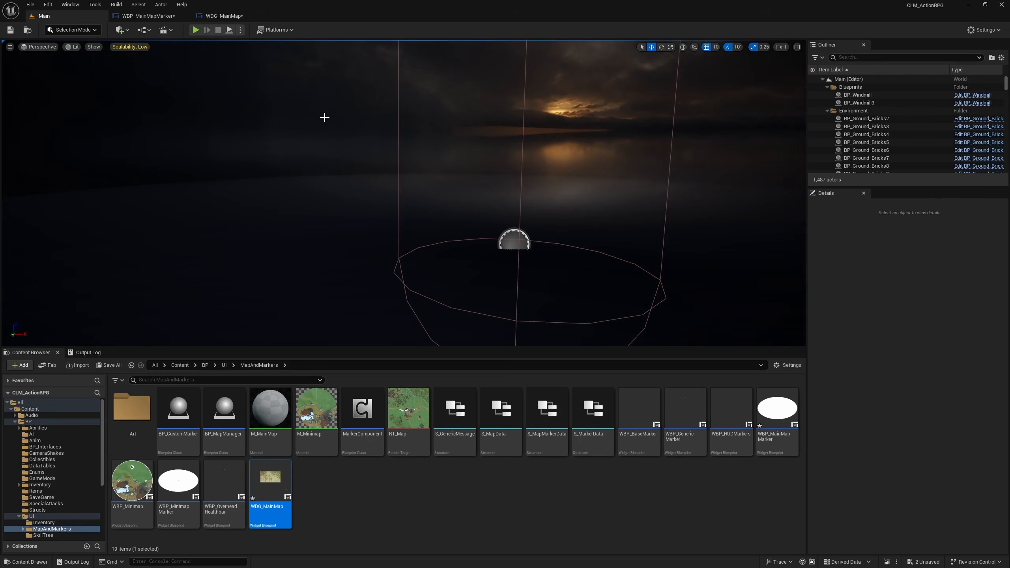
key("F11")
key("alt+p")
key("m")
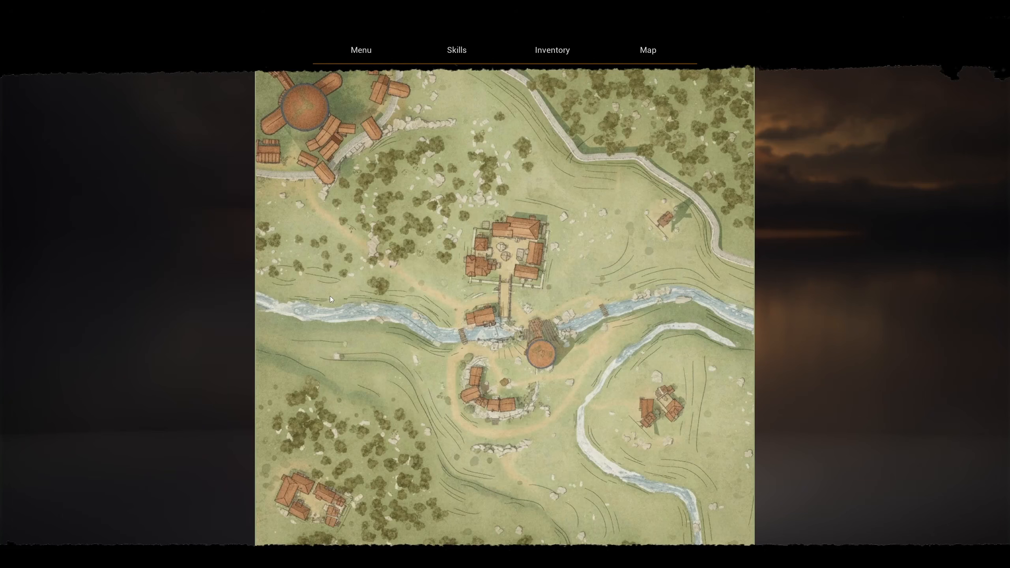
left_click(653, 222)
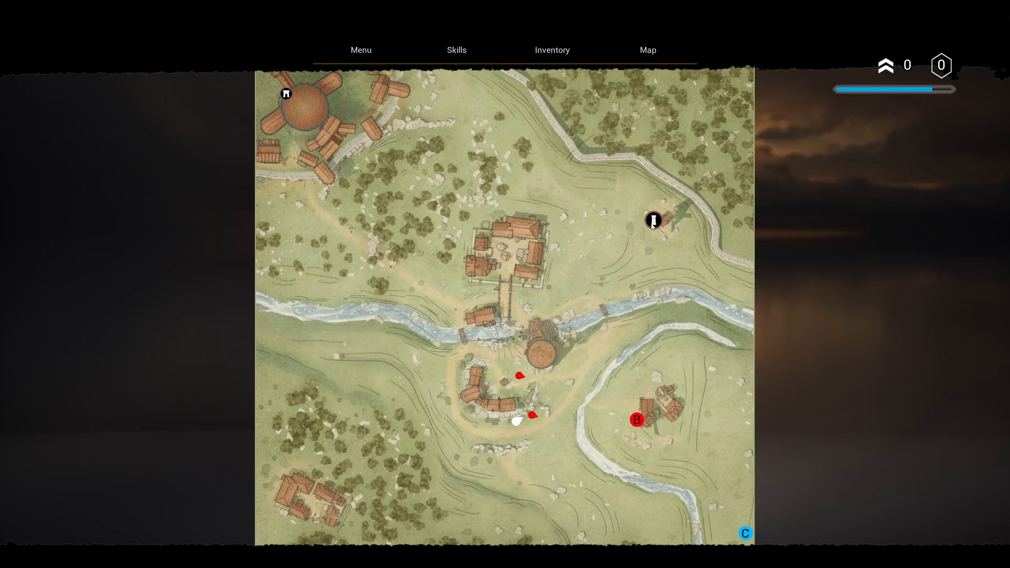
left_click(653, 222)
key("m")
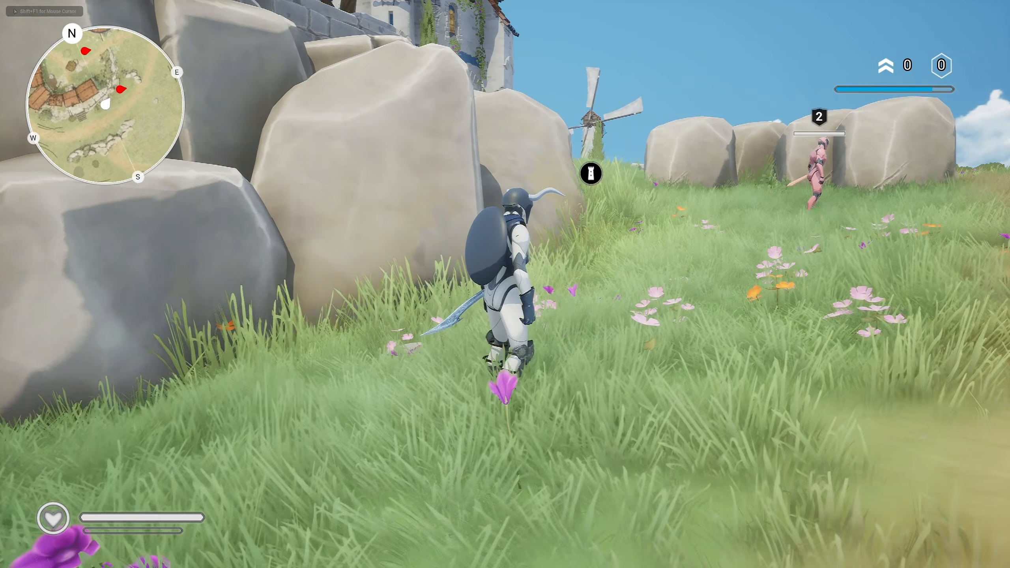
- Toggle the tower marker again on the reopened map, check its state in the game and on the map, and stop the play-test
key("m")
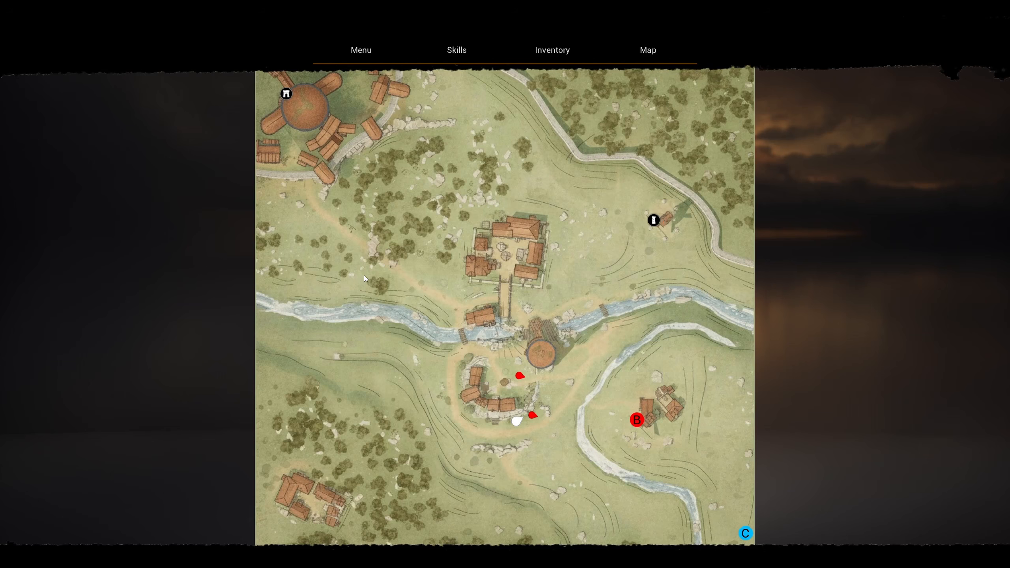
left_click(656, 222)
key("m")
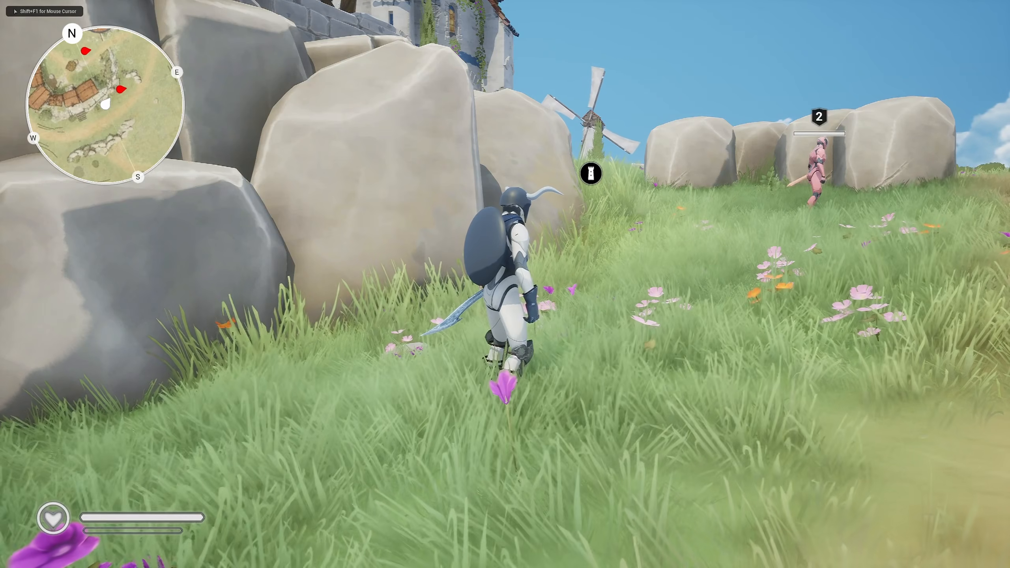
key("m")
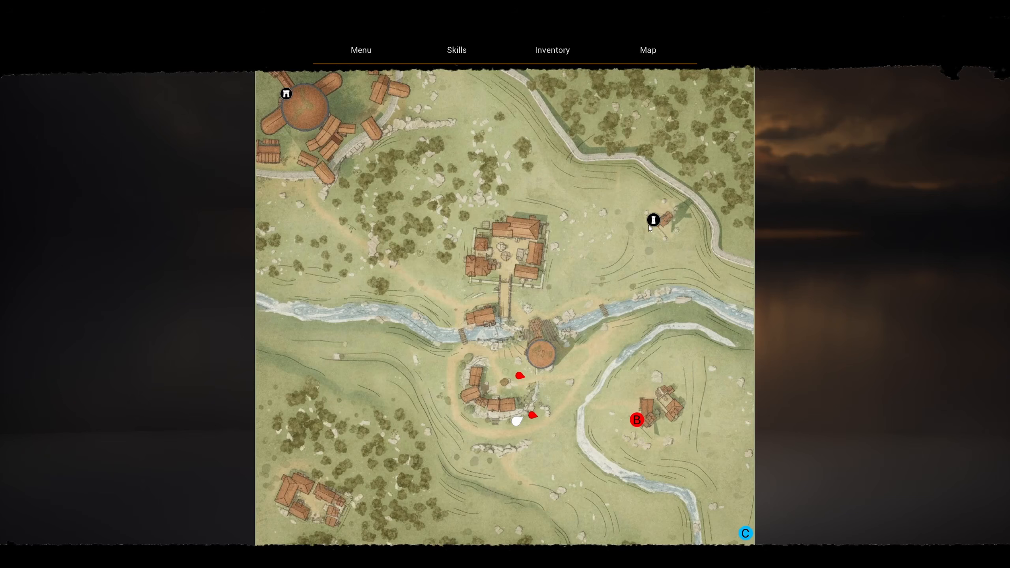
key("Escape")
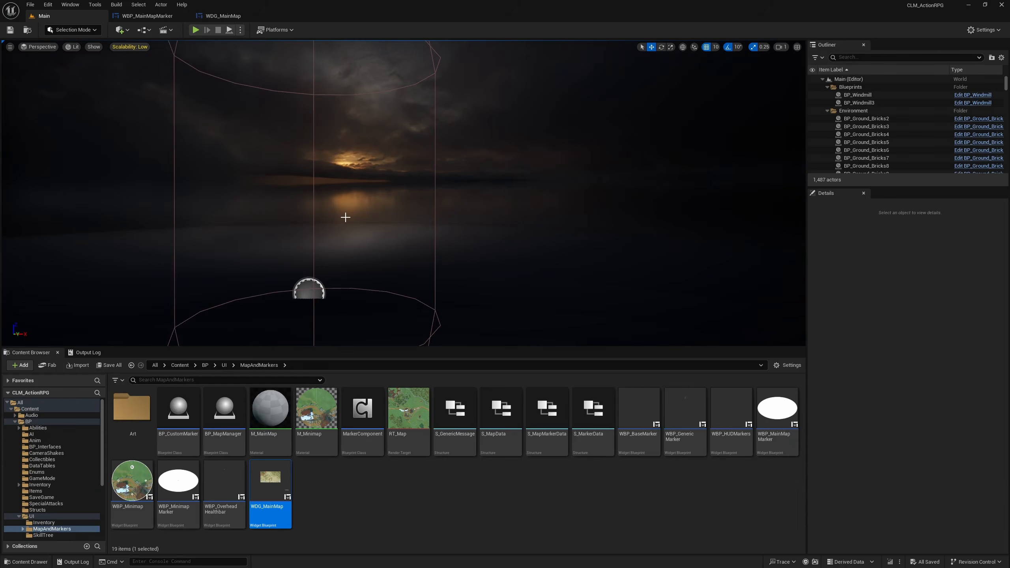
- Switch to the WDG_MainMap blueprint and show the start of its OnMarkerClicked function graph
key("F11")
key("F11")
left_click(223, 16)
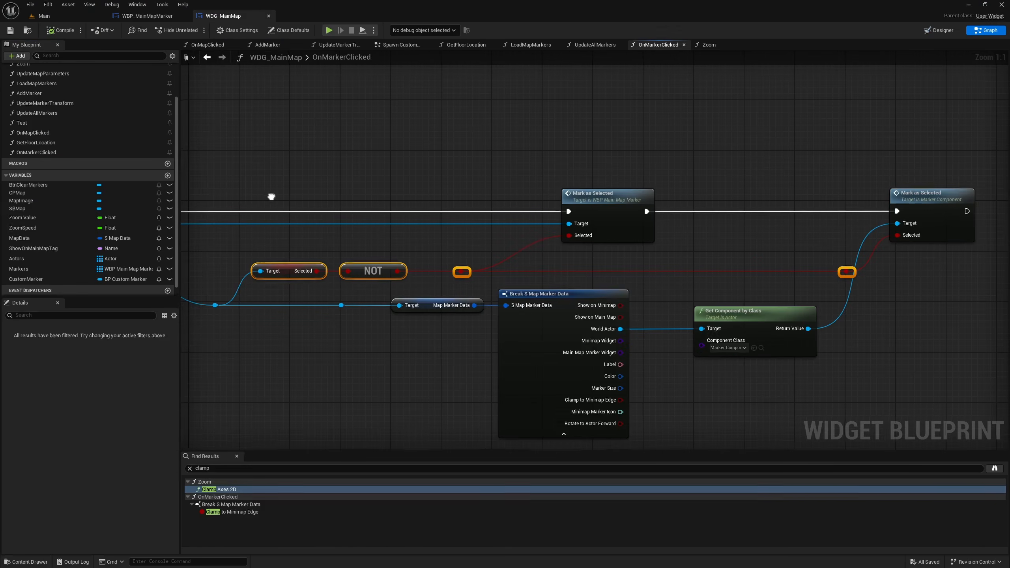
right_click_drag(270, 196, 517, 196)
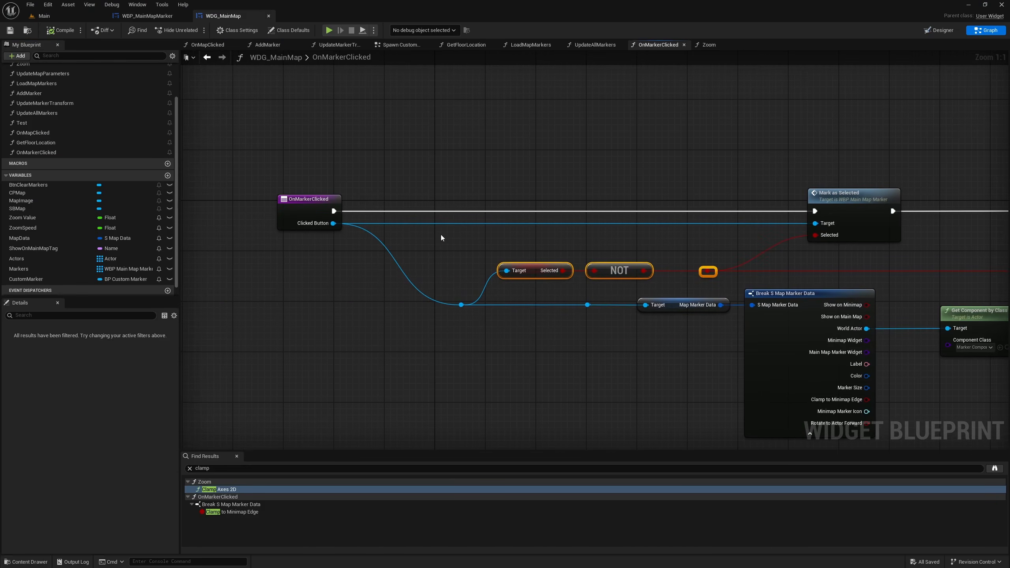
- Duplicate the Actors array variable as SelectedAcgtors and compile the blueprint
left_click(60, 269)
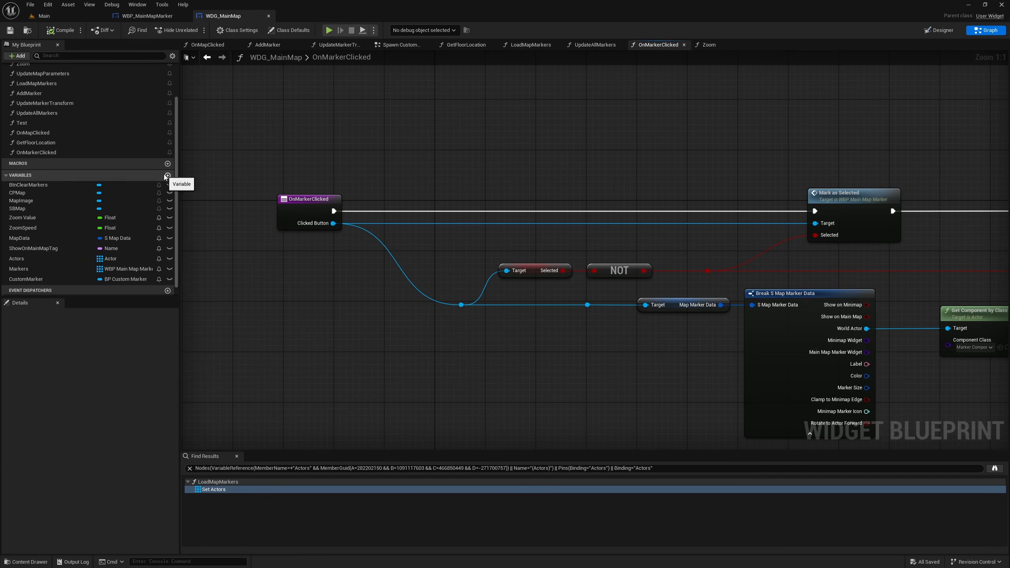
left_click(17, 259)
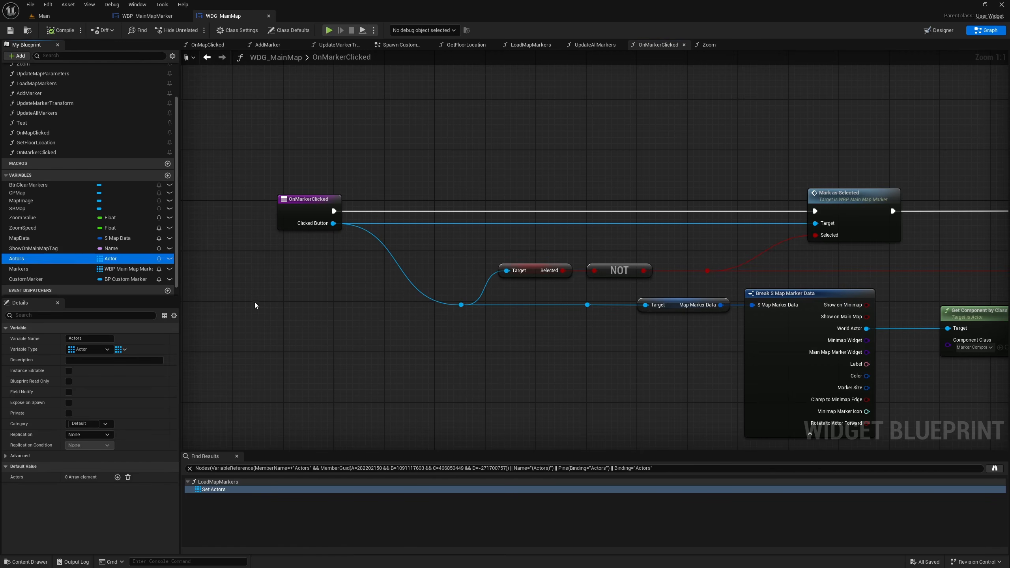
key("ctrl+w")
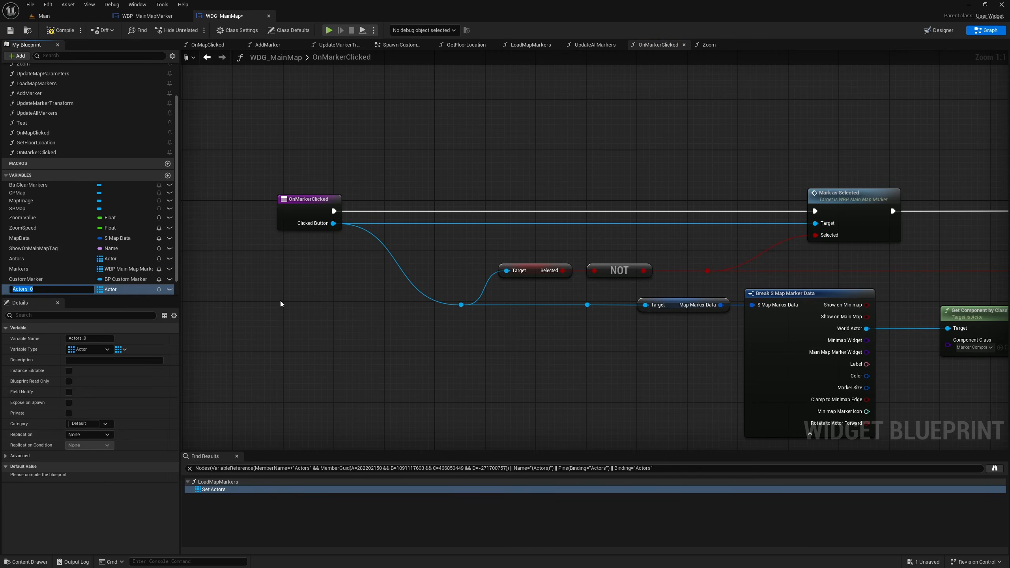
type("SelectedAcgtors")
key("Return")
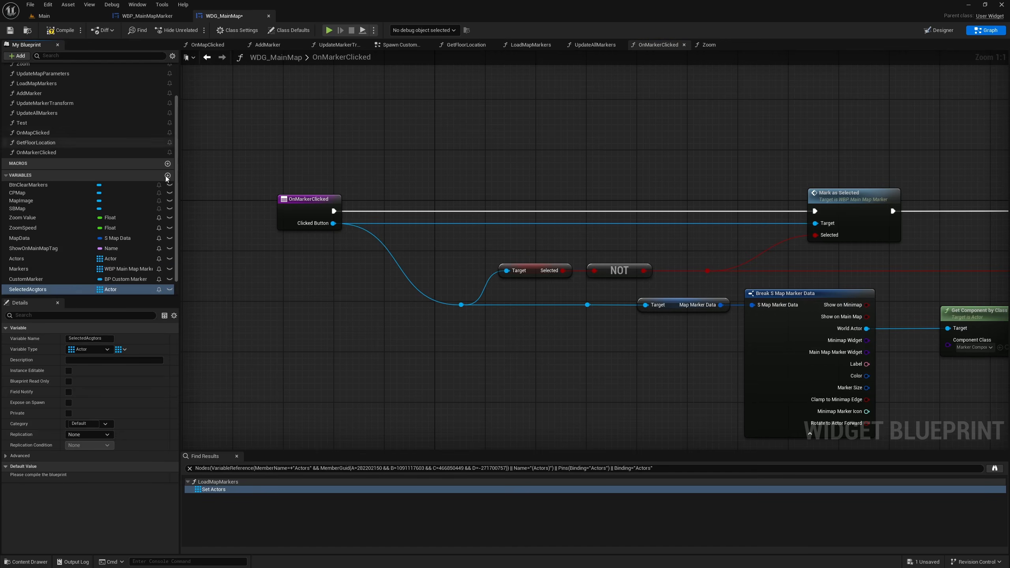
left_click(60, 30)
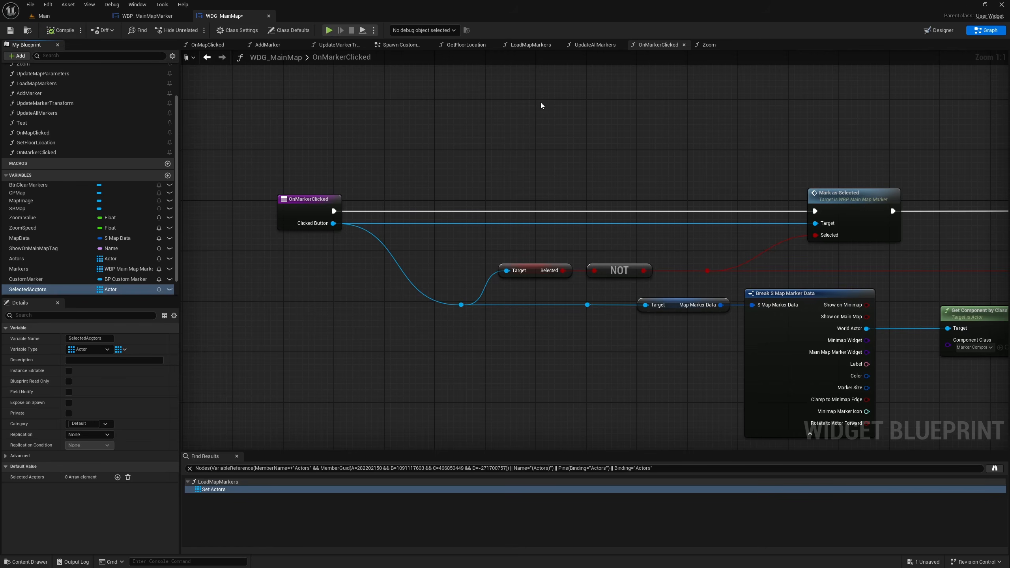
scroll(627, 271, "down", 2)
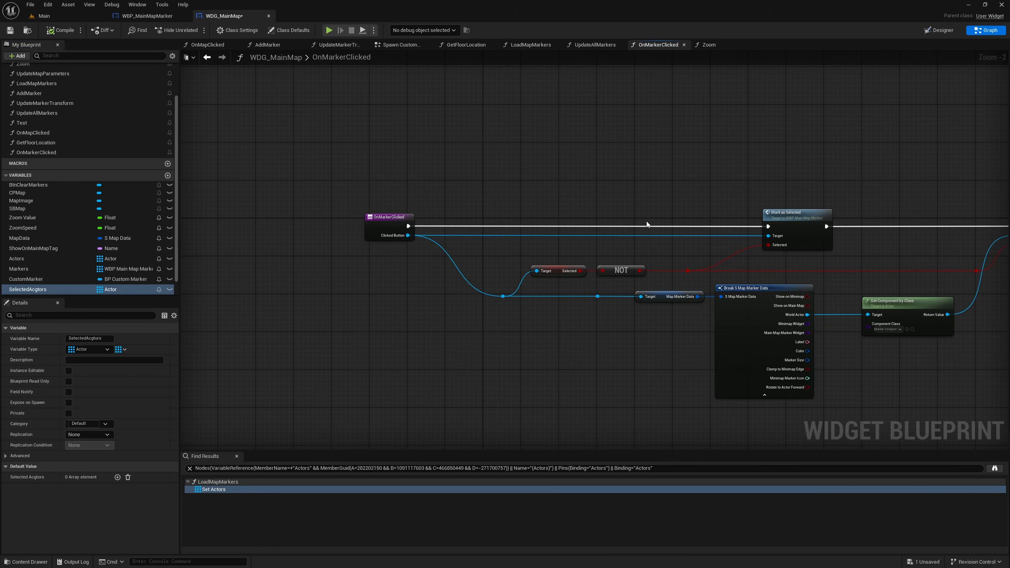
left_click_drag(347, 179, 607, 322)
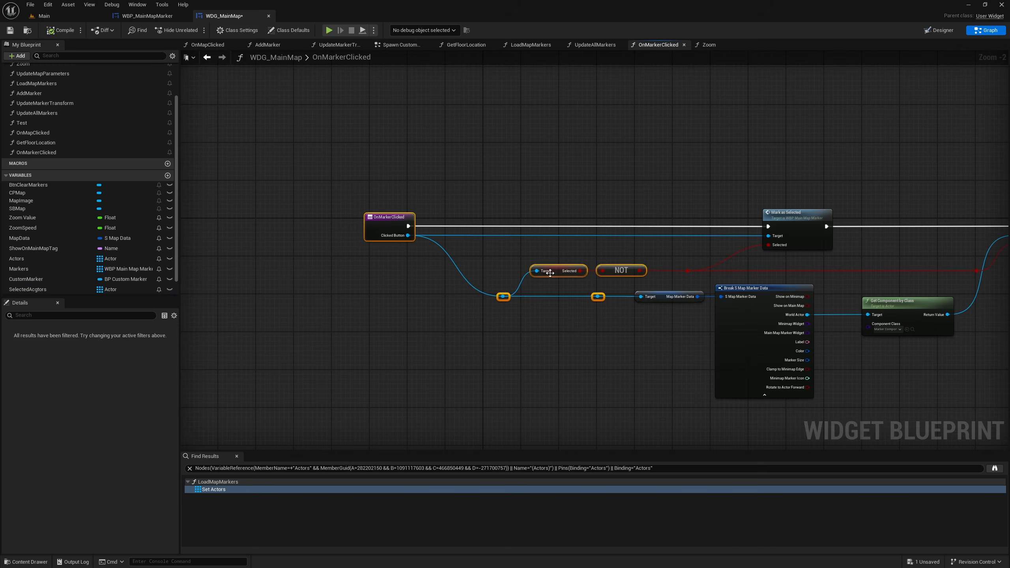
left_click_drag(398, 230, 398, 235)
left_click(289, 155)
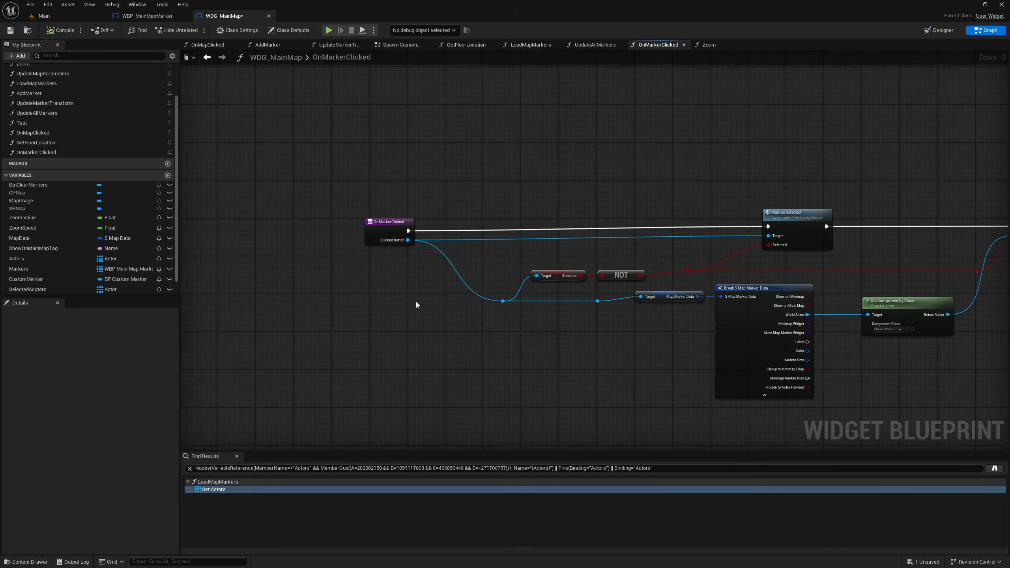
key("ctrl+z")
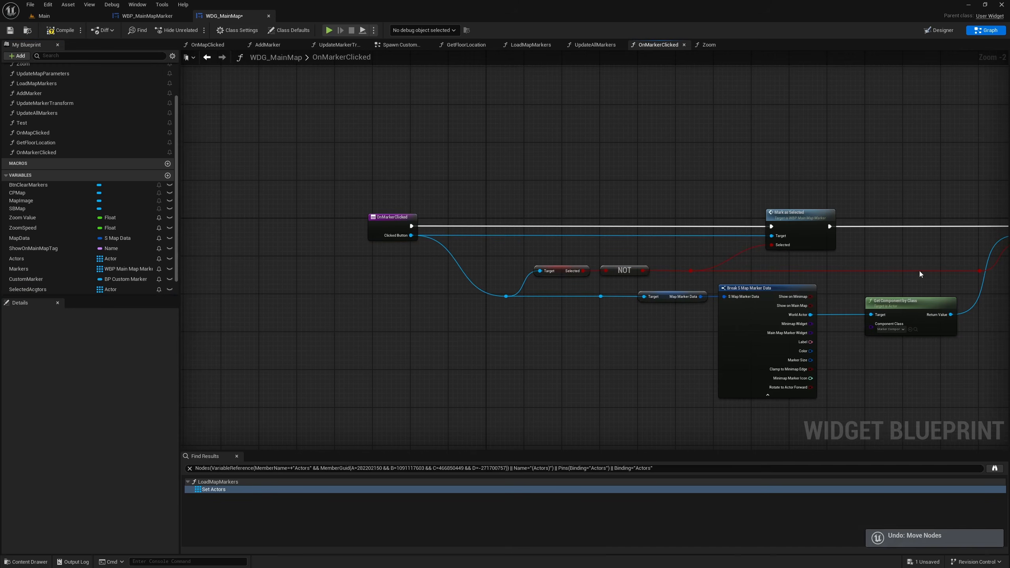
- Add a Branch driven by the NOT result and place it after the Marker Component's Mark as Selected node, connecting the execution flow
right_click_drag(733, 255, 475, 256)
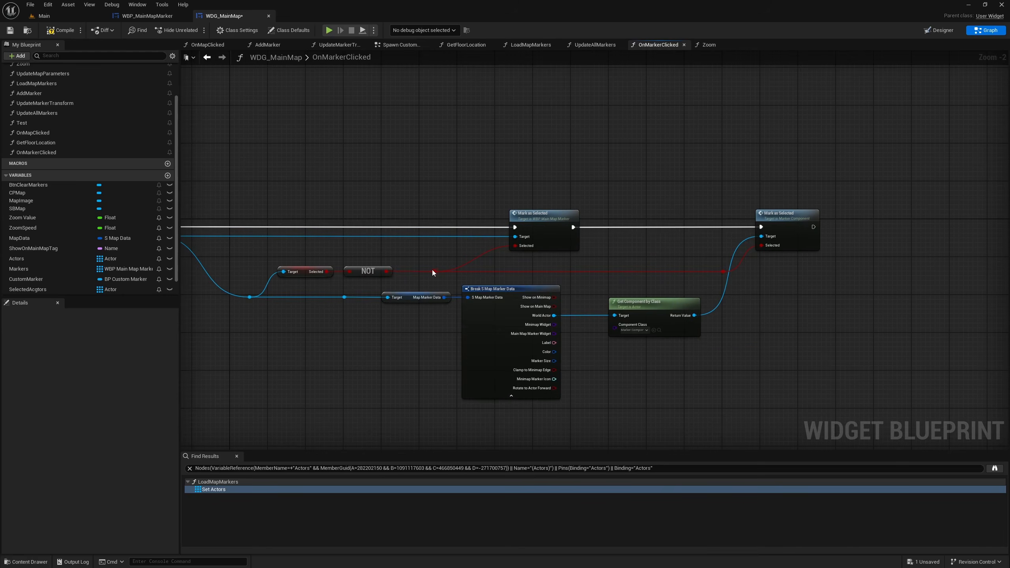
right_click_drag(840, 270, 661, 277)
left_click_drag(546, 278, 673, 277)
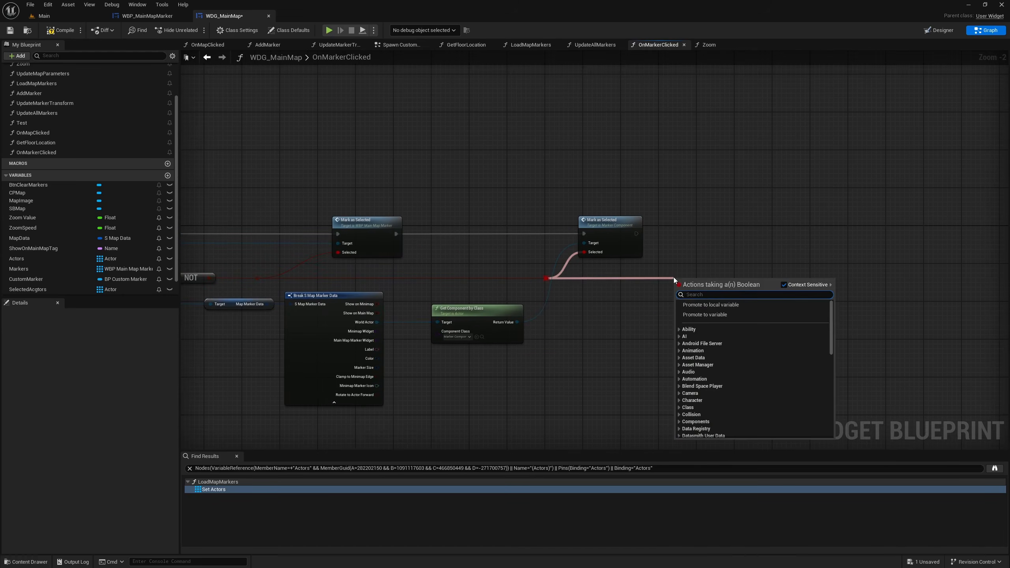
type("r")
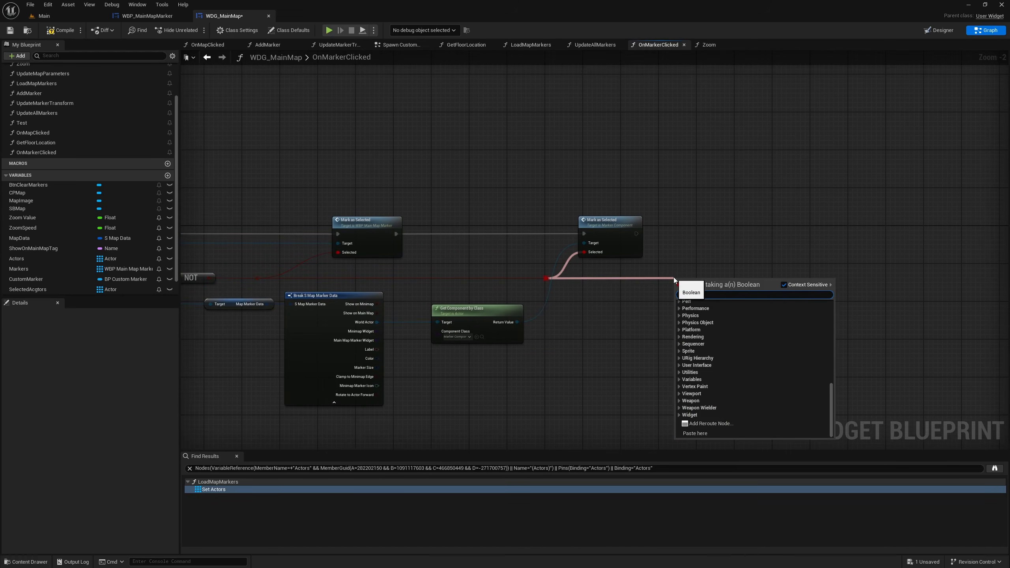
type("a")
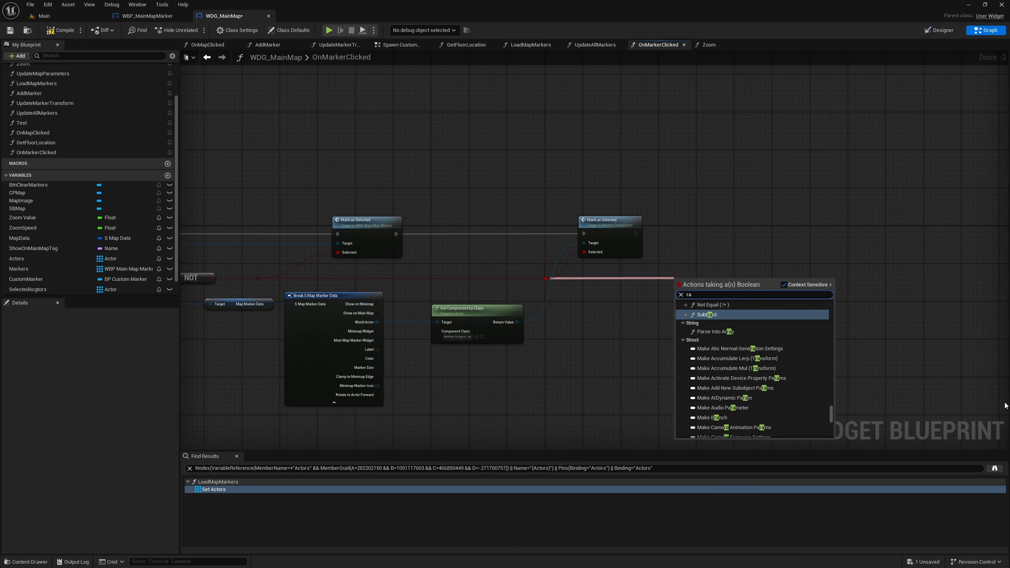
type("nch")
key("Return")
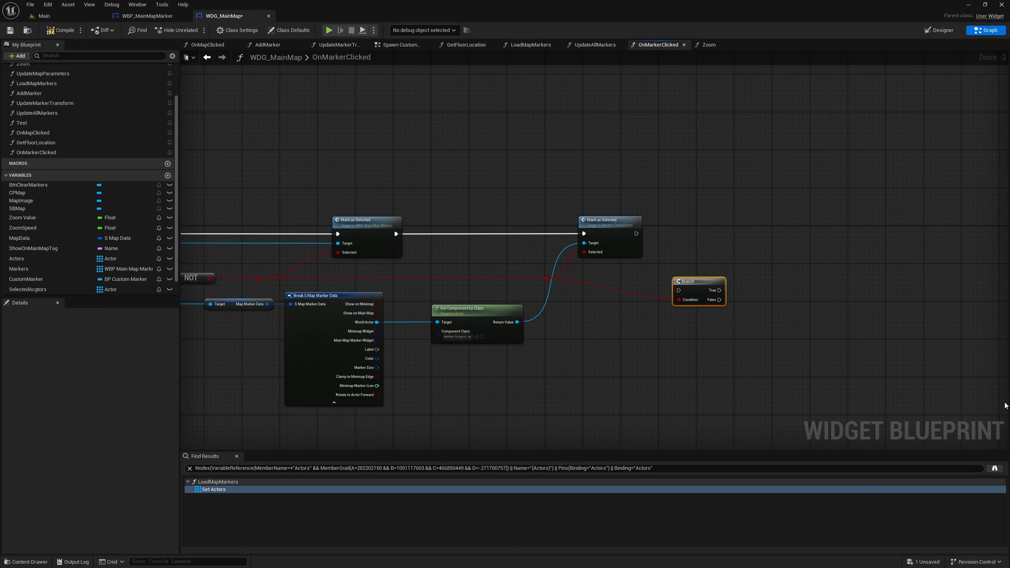
left_click_drag(636, 233, 704, 236)
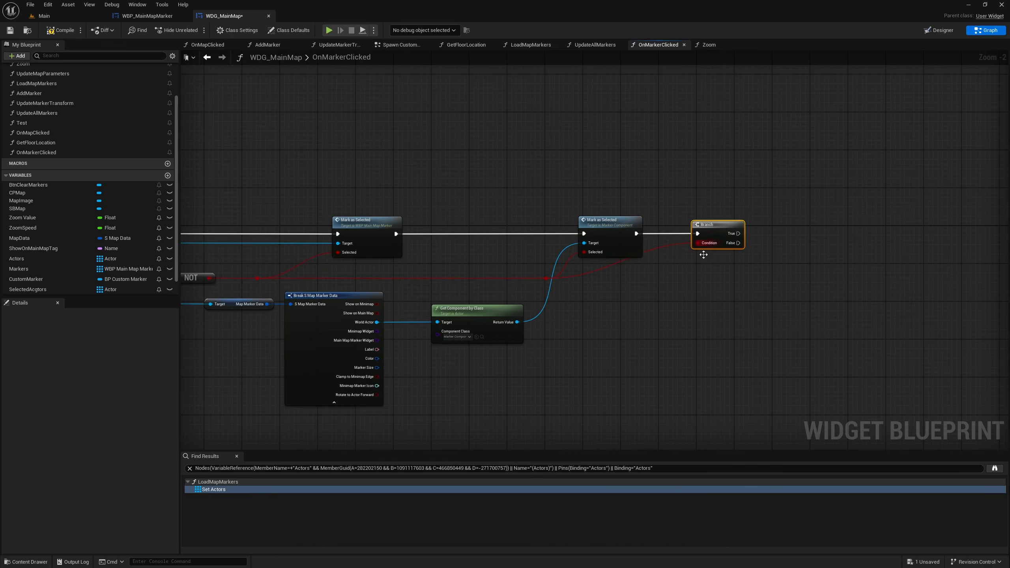
- Place a getter for the SelectedAcgtors array below the Branch and correct the variable's name to SelectedActors
right_click_drag(674, 322, 572, 326)
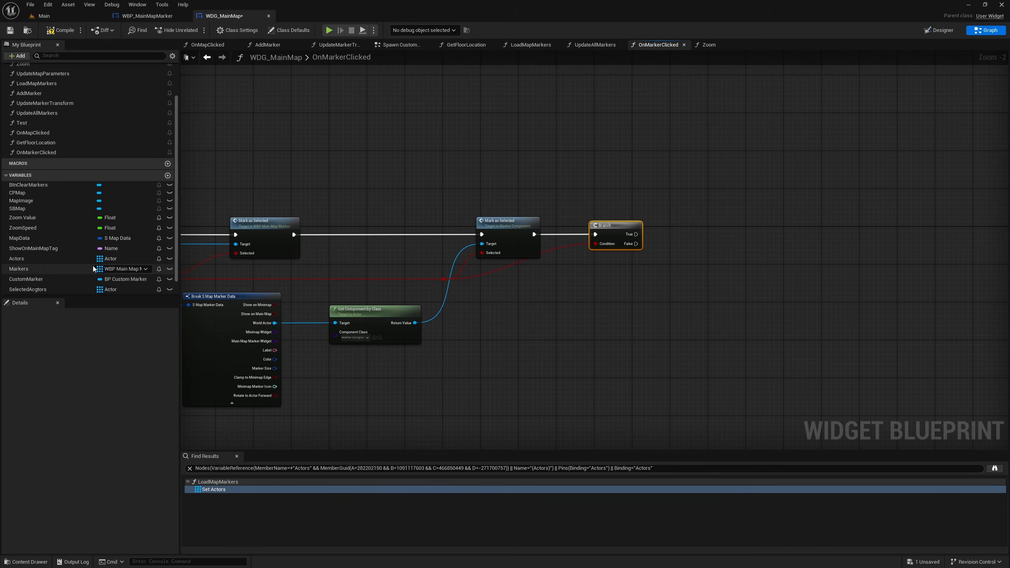
left_click_drag(28, 289, 666, 274)
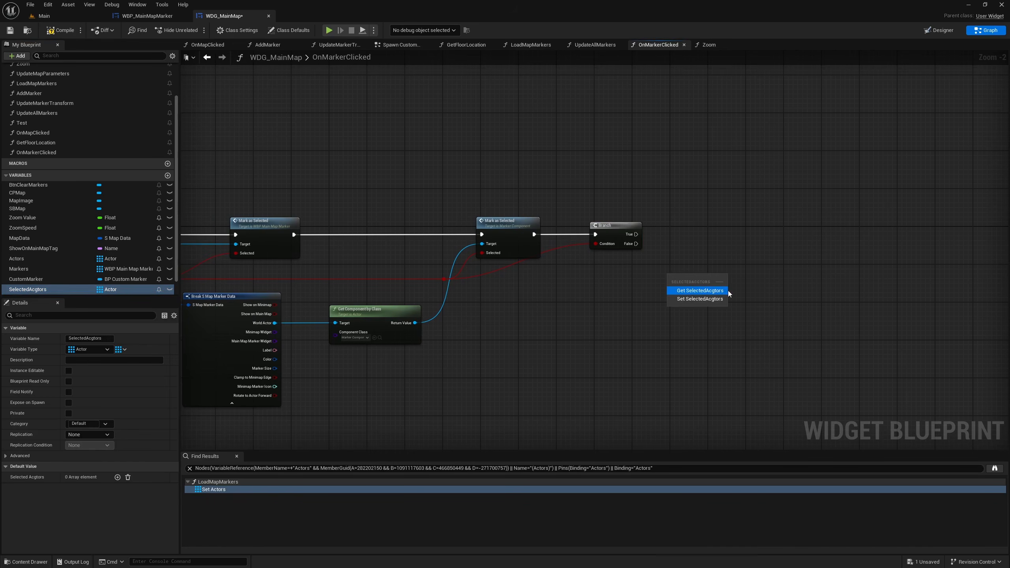
left_click(696, 289)
left_click(43, 290)
left_click(46, 290)
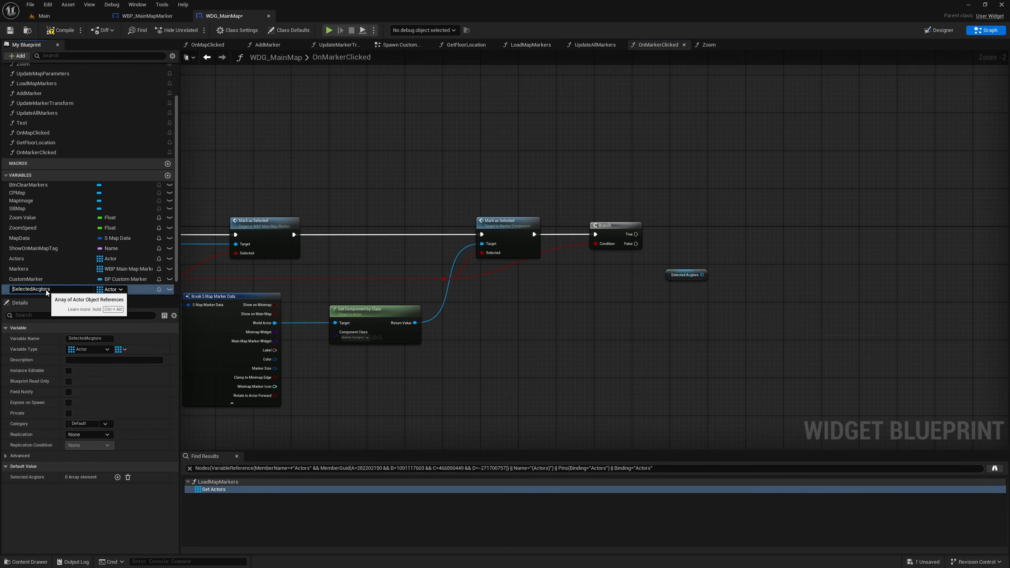
key("Return")
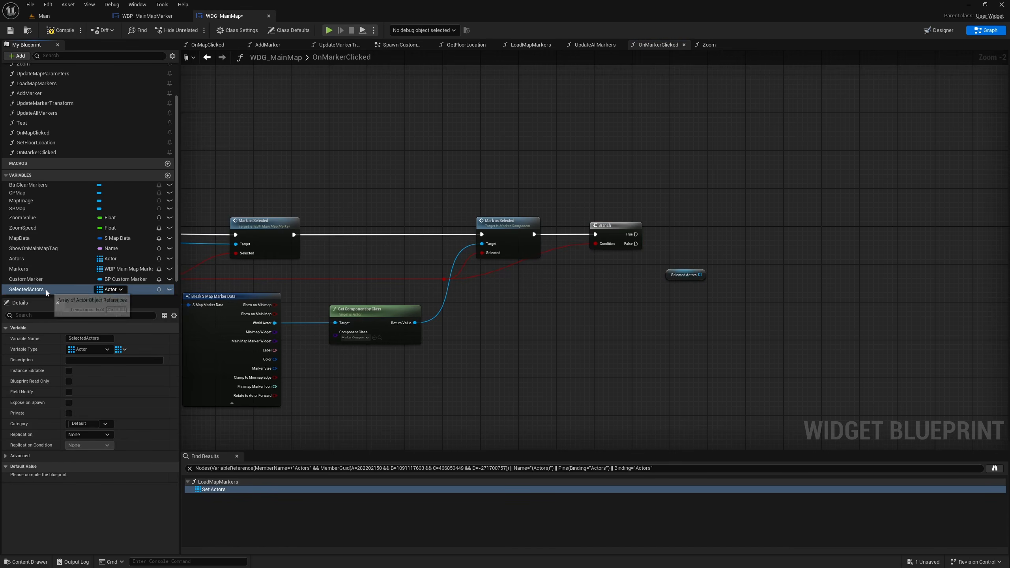
- Create an array Add node from Selected Actors and execute it from the Branch's True output
left_click_drag(700, 274, 718, 272)
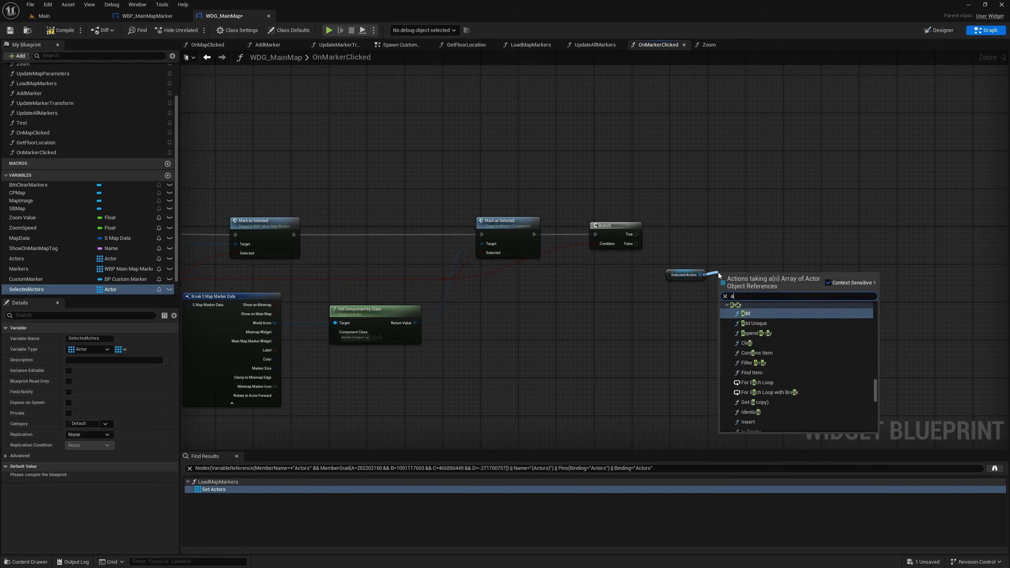
type("adduni")
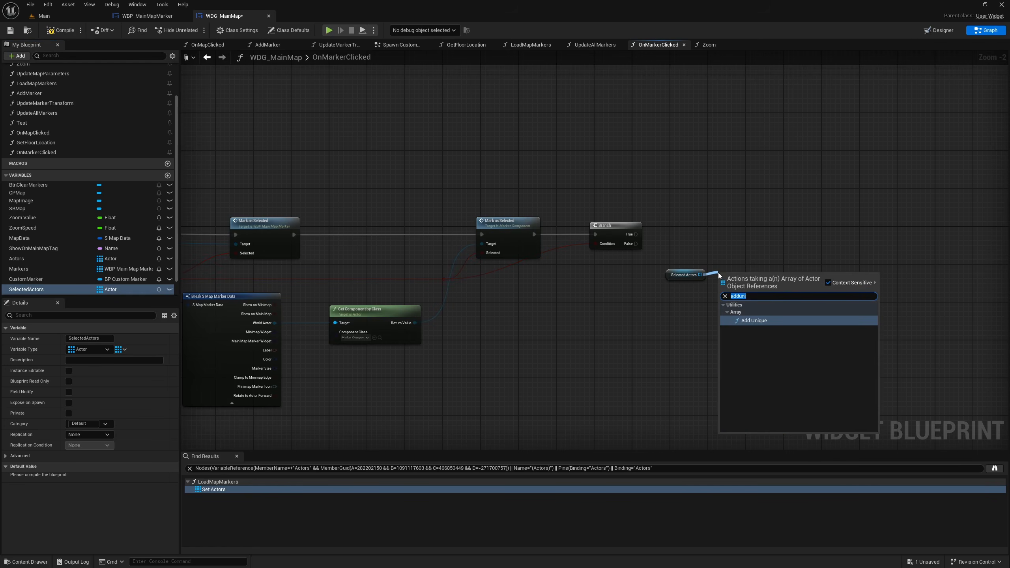
type("add")
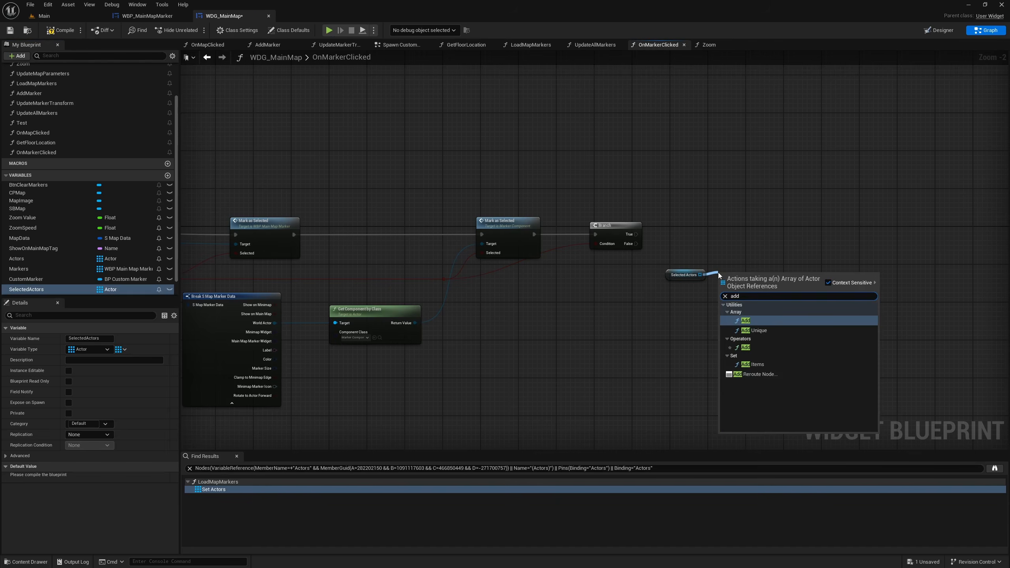
key("Return")
left_click_drag(637, 234, 750, 234)
- Connect World Actor to the Add node's item input through two reroute nodes and straighten the wire between them
right_click_drag(663, 290, 717, 248)
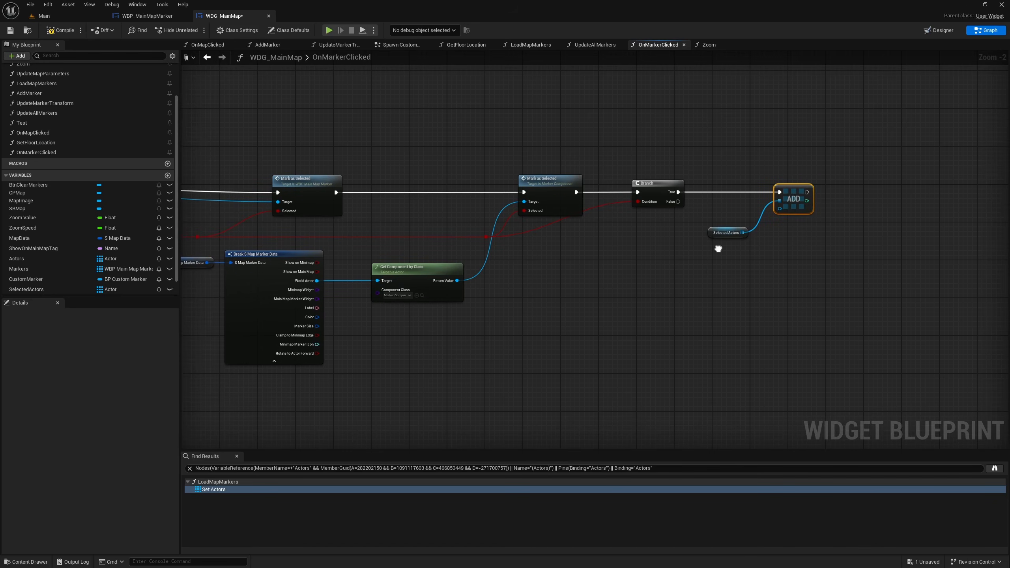
double_click(344, 280)
left_click_drag(345, 279, 779, 209)
double_click(742, 207)
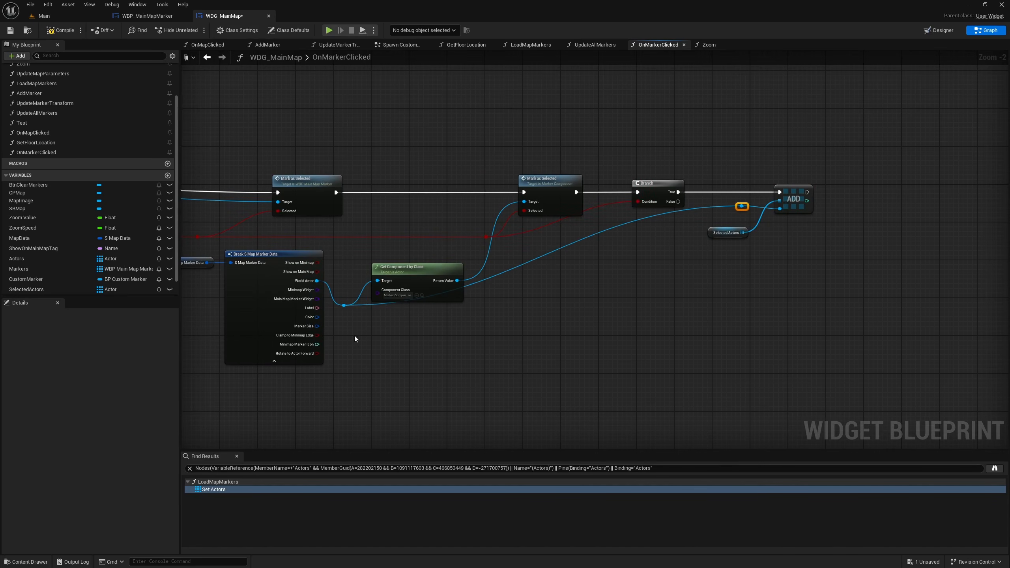
key("q")
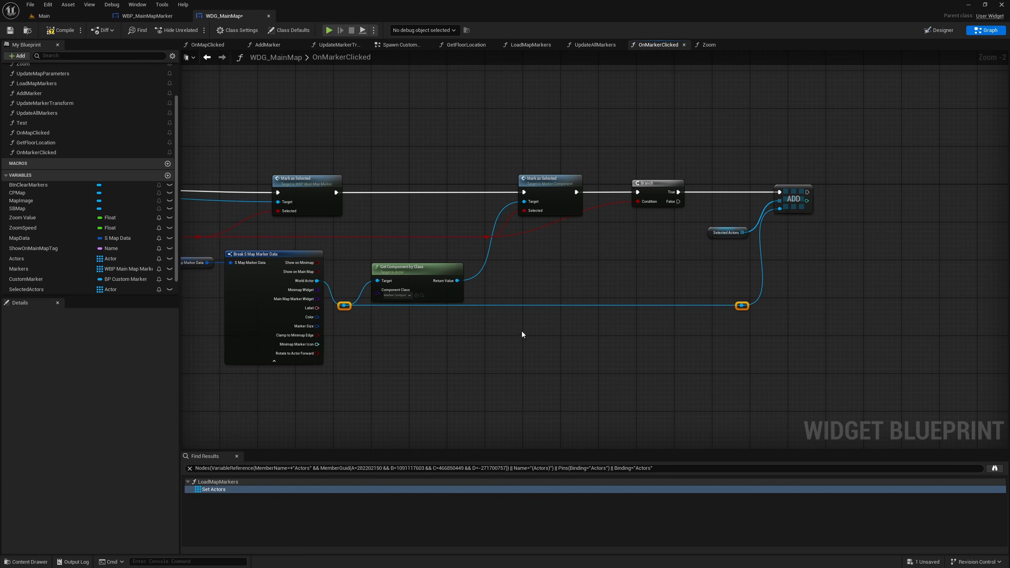
- Create a Remove Item node from Selected Actors below the Add node
right_click_drag(774, 297, 633, 303)
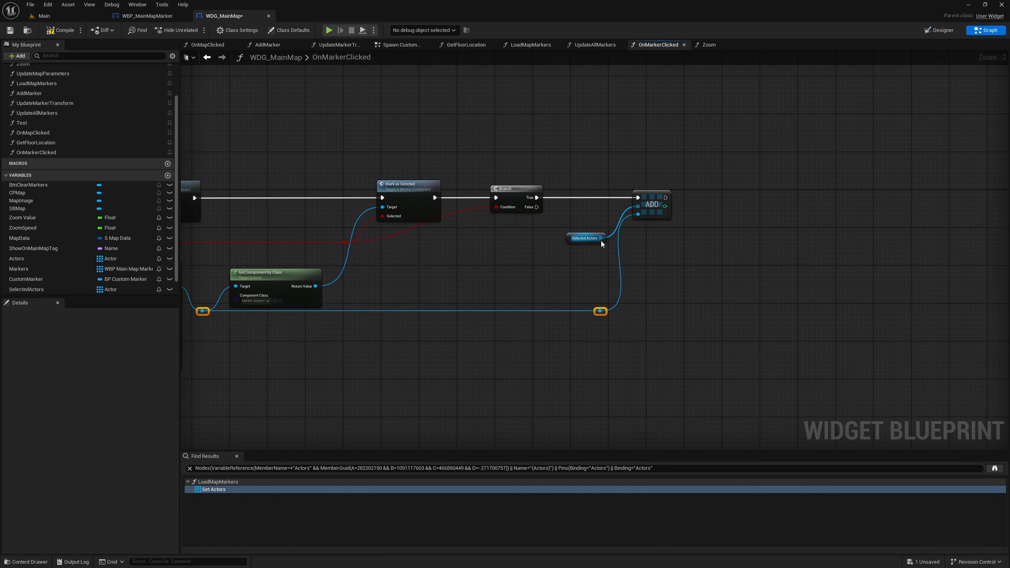
left_click_drag(601, 240, 651, 271)
type("remove")
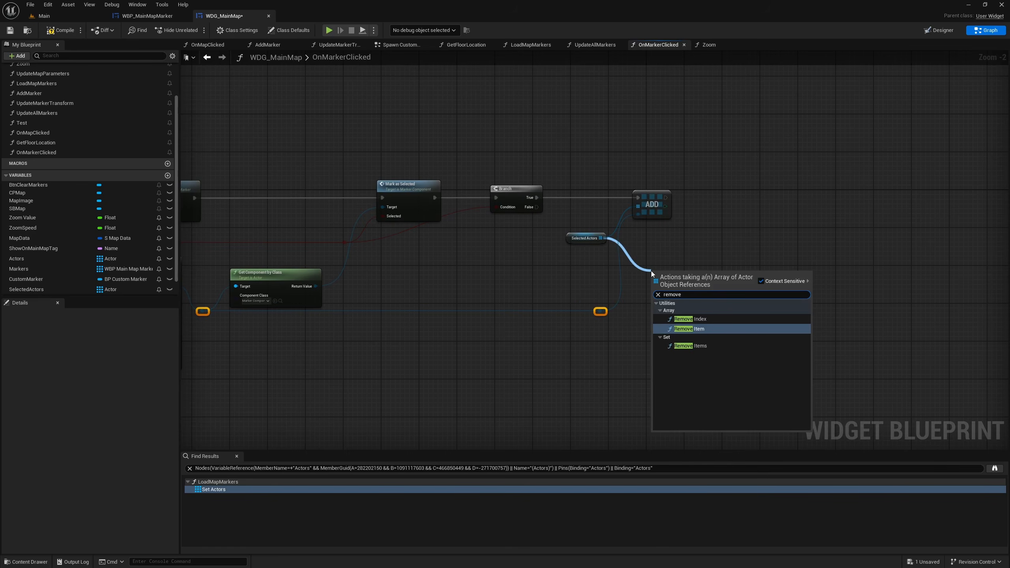
key("Return")
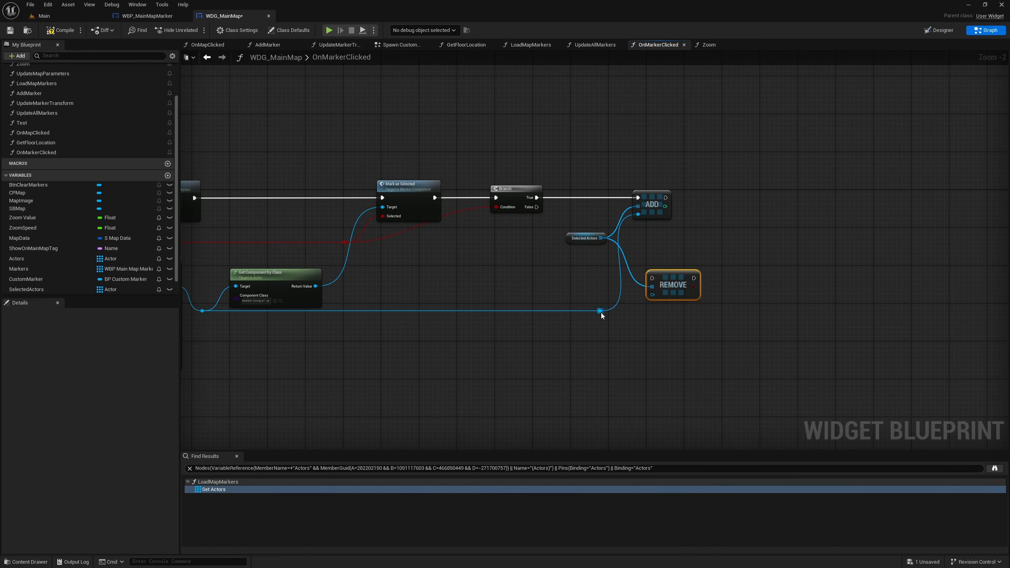
- Wire the World Actor reroute and the Branch's False output into the Remove node, and align the Add and Remove nodes along their right edges
left_click_drag(601, 312, 649, 296)
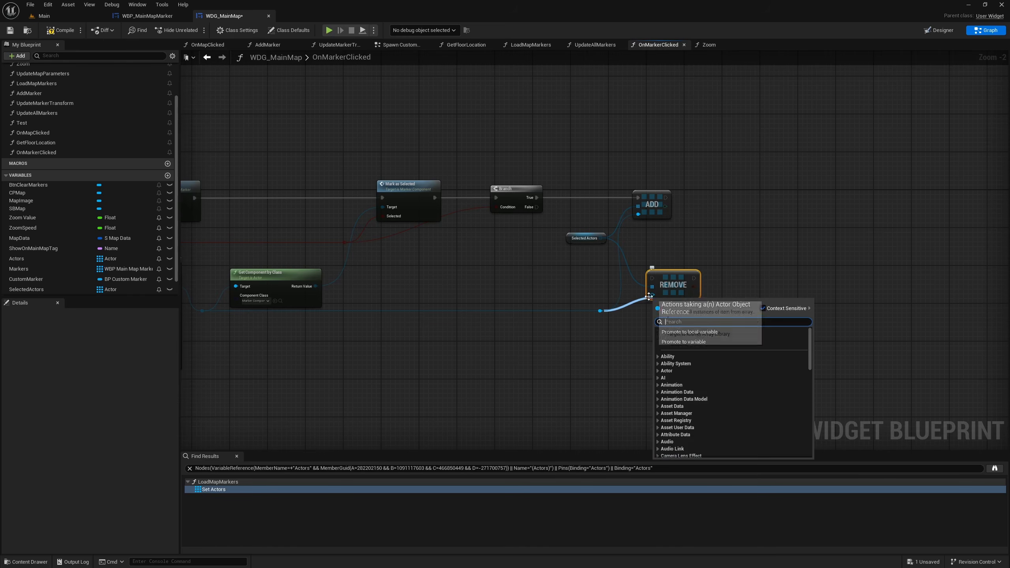
key("Escape")
left_click_drag(655, 279, 537, 207)
left_click_drag(646, 185, 747, 293)
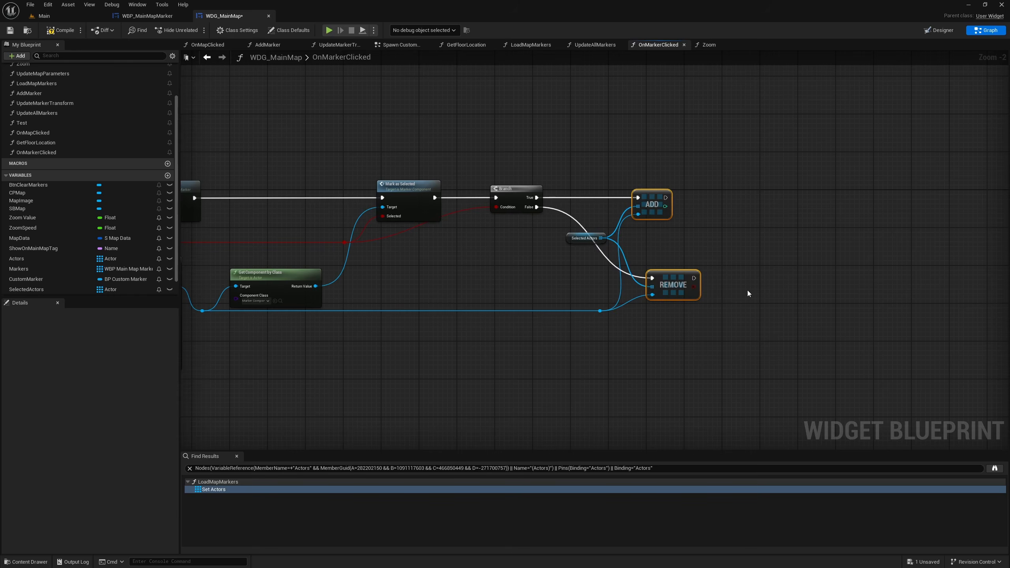
key("shift+d")
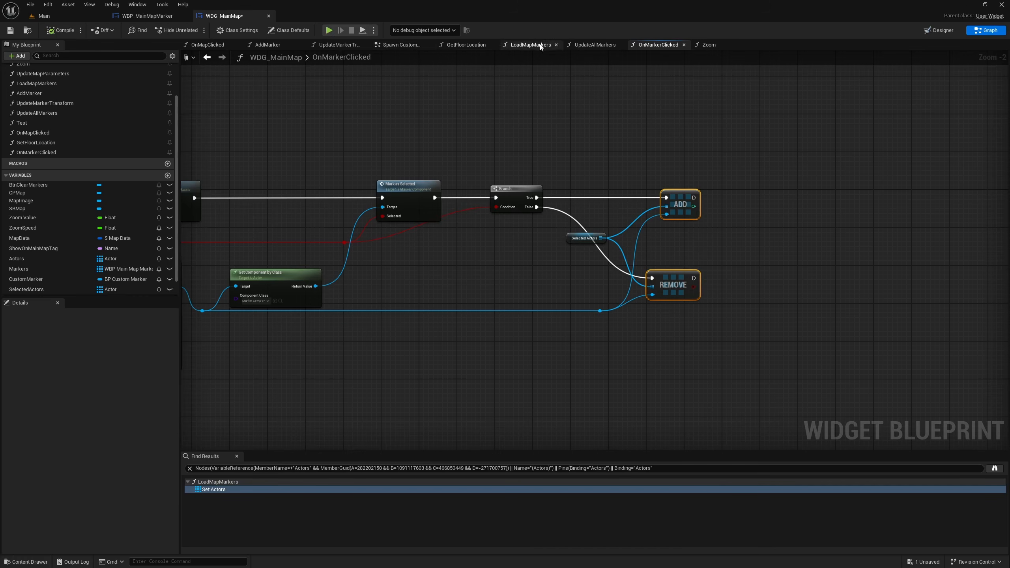
- Open the LoadMapMarkers function and follow its Add Marker call into the AddMarker function graph
left_click(399, 44)
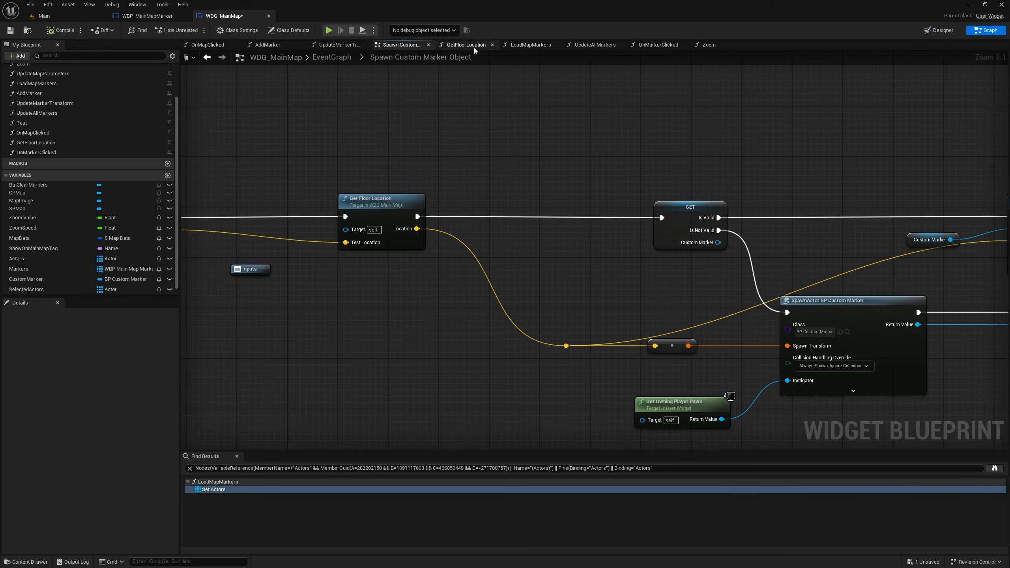
left_click(526, 46)
right_click_drag(556, 236, 742, 226)
right_click_drag(774, 259, 449, 254)
right_click_drag(834, 255, 718, 259)
left_click(633, 214)
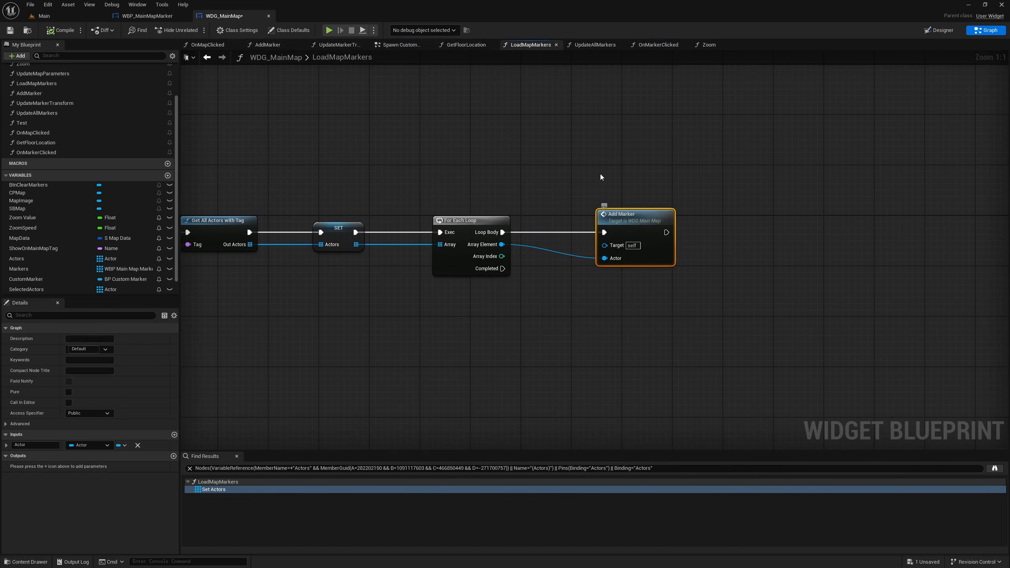
right_click_drag(535, 157, 678, 152)
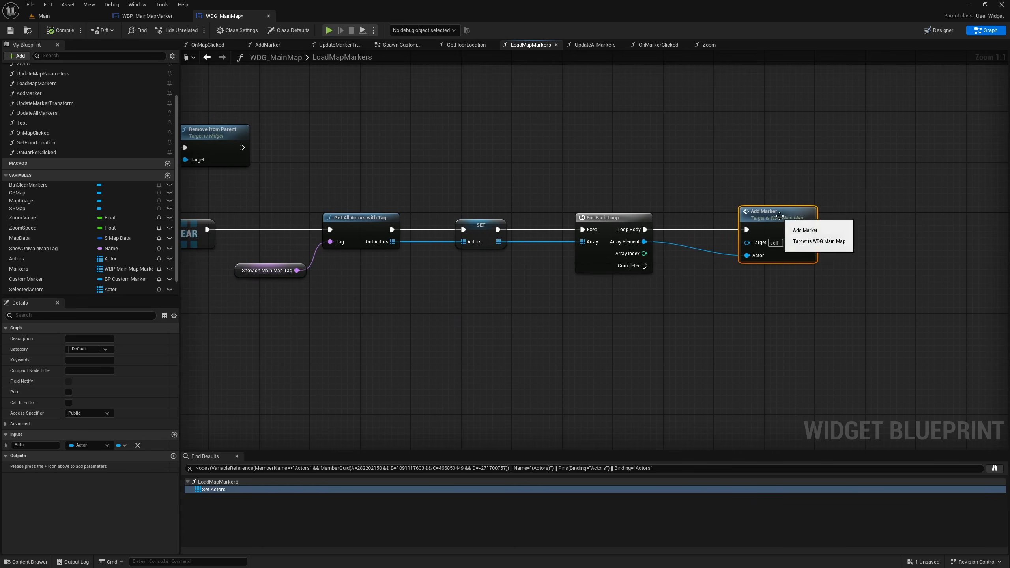
double_click(778, 219)
left_click(671, 172)
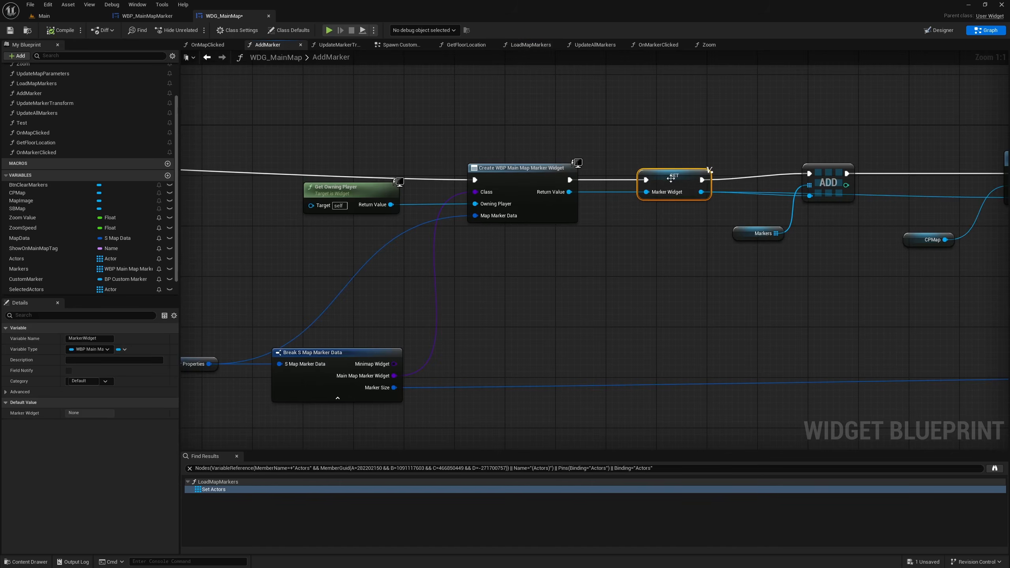
- Add a getter for the Actor input in AddMarker, below and past the Bind Event to On Marker Clicked node
right_click_drag(823, 251, 303, 241)
right_click_drag(946, 216, 463, 219)
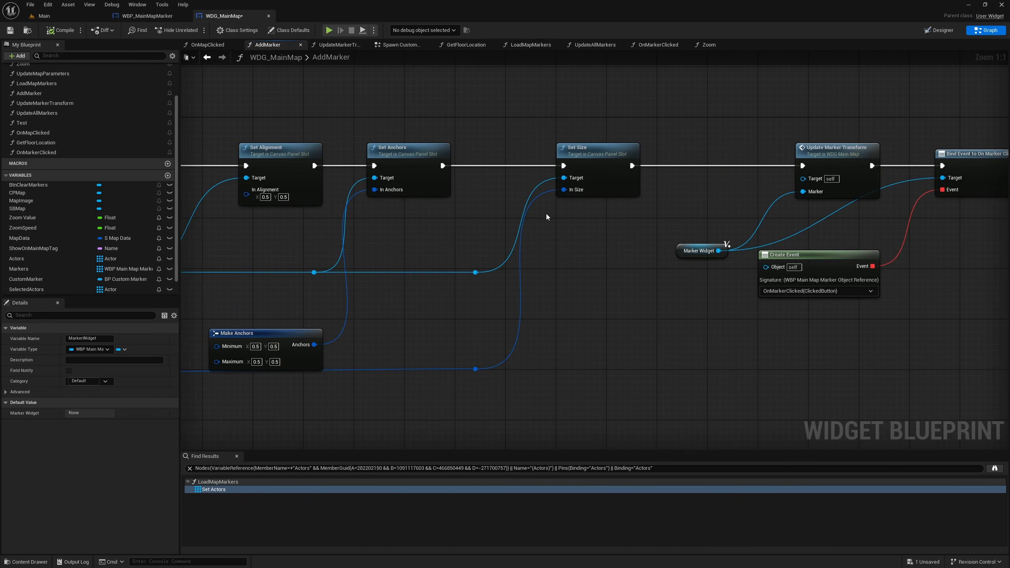
right_click_drag(689, 220, 485, 226)
right_click_drag(897, 227, 562, 228)
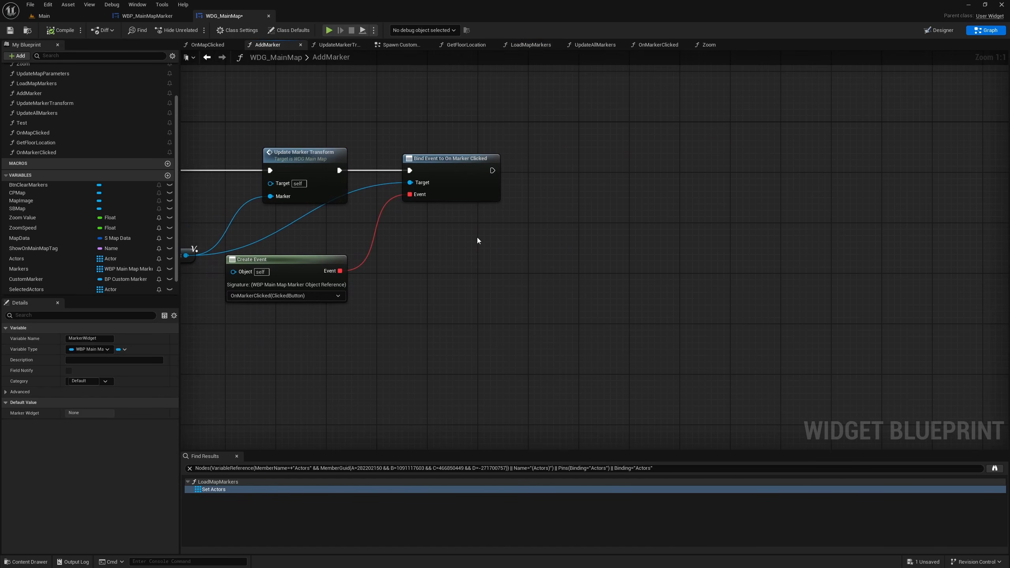
right_click_drag(473, 269, 375, 273)
right_click(452, 273)
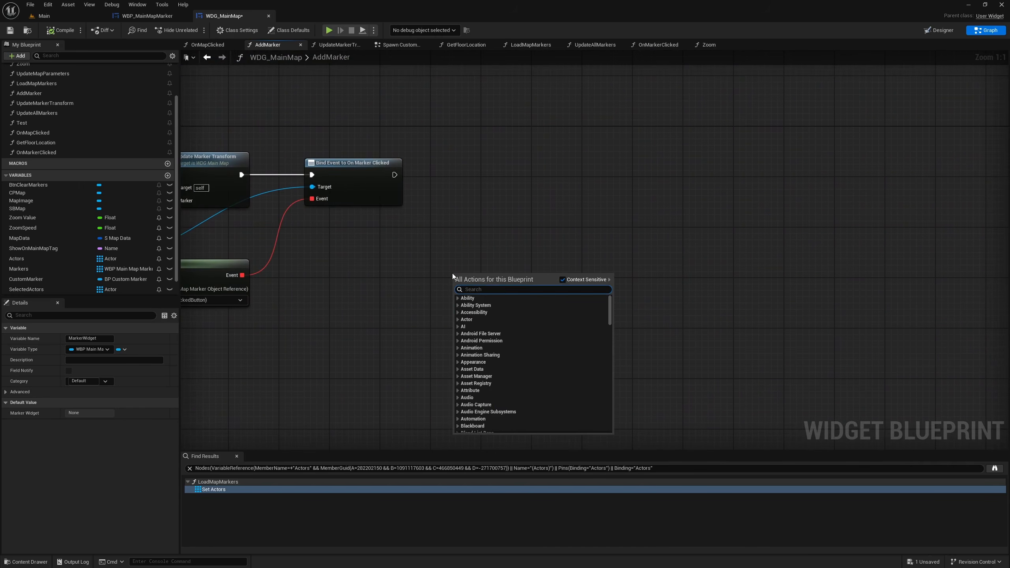
type("get act")
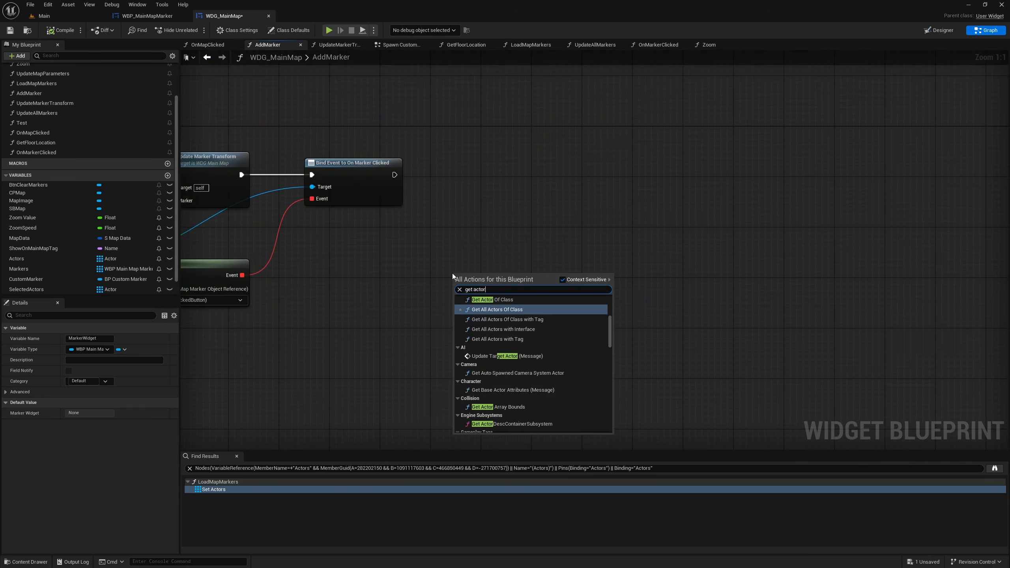
type("or")
scroll(546, 388, "down", 3)
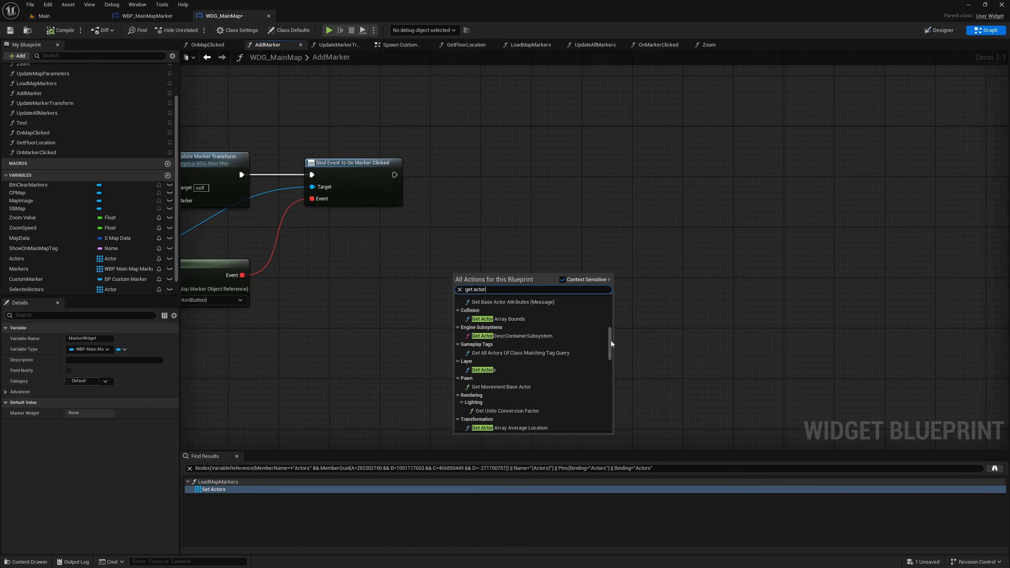
scroll(610, 341, "down", 1)
left_click(524, 375)
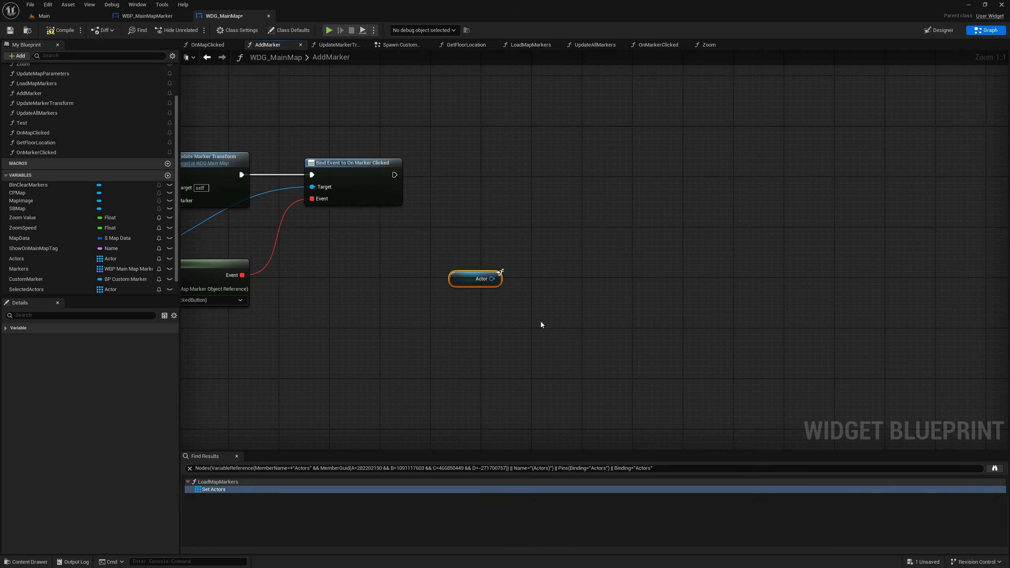
left_click_drag(491, 278, 523, 279)
left_click(425, 276)
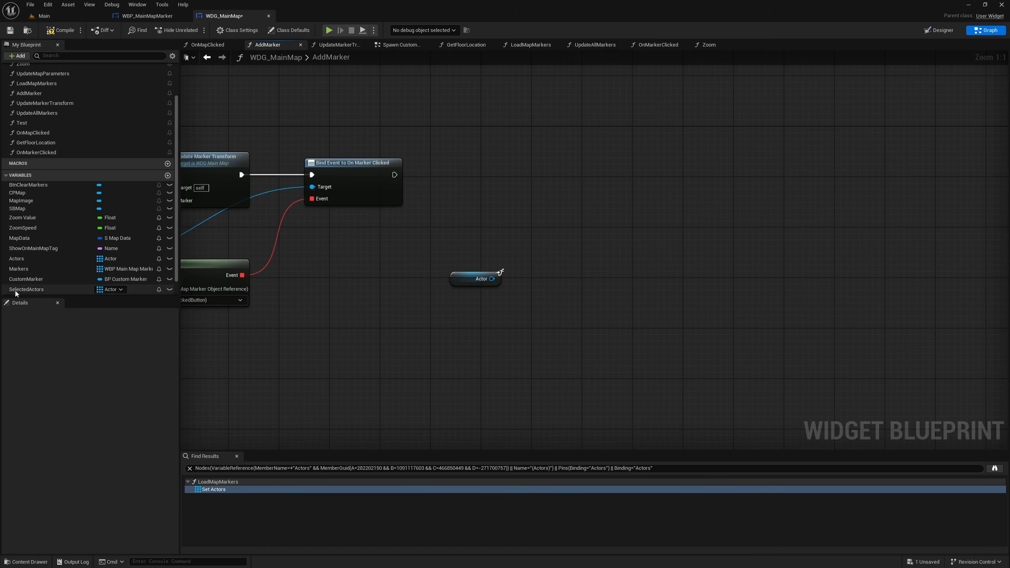
- Create a Contains Item check on a Selected Actors getter with Actor as the item, and align both getters along their right edges
left_click_drag(17, 290, 458, 252)
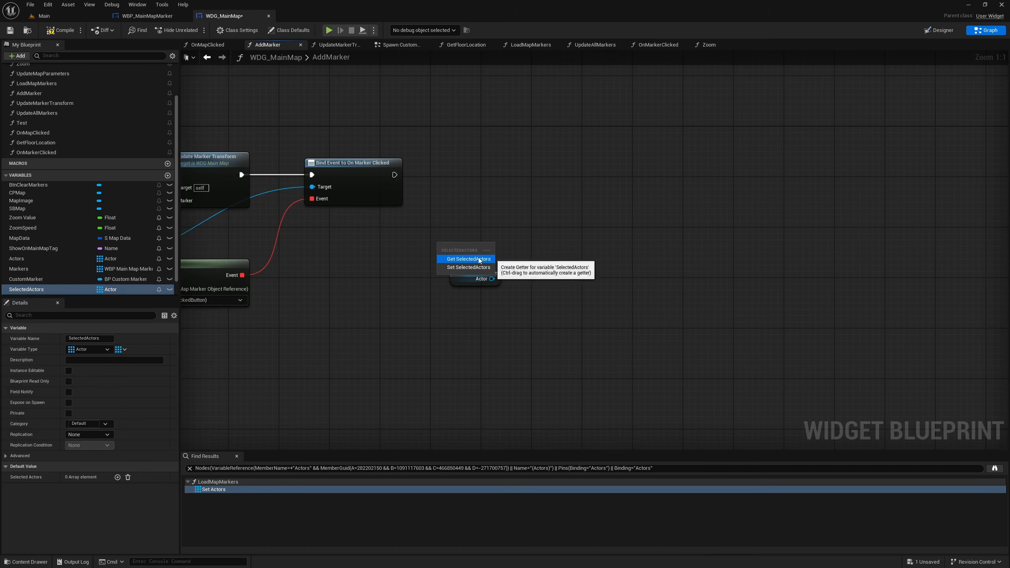
left_click(469, 260)
left_click_drag(538, 245, 543, 245)
type("contains")
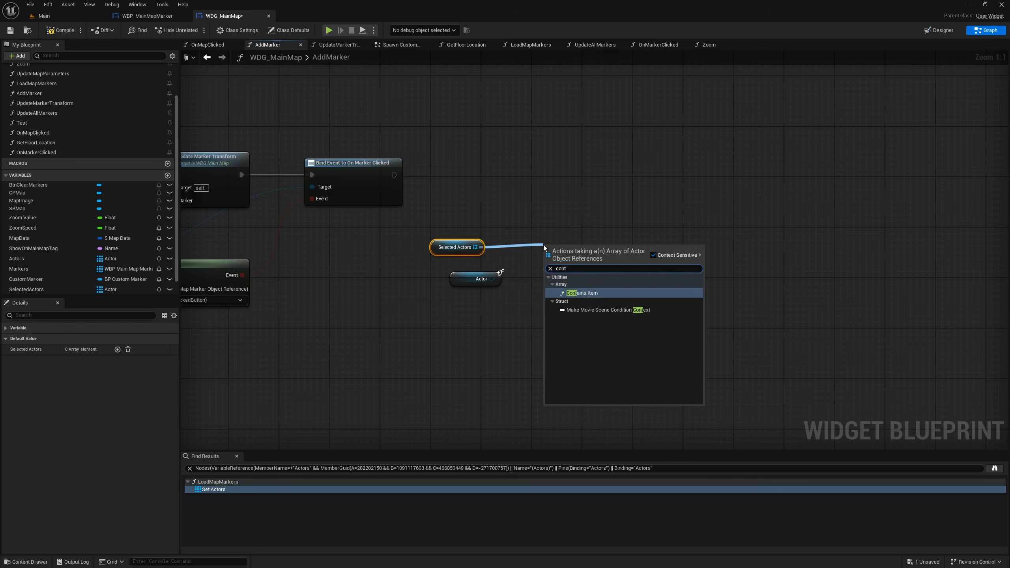
key("Return")
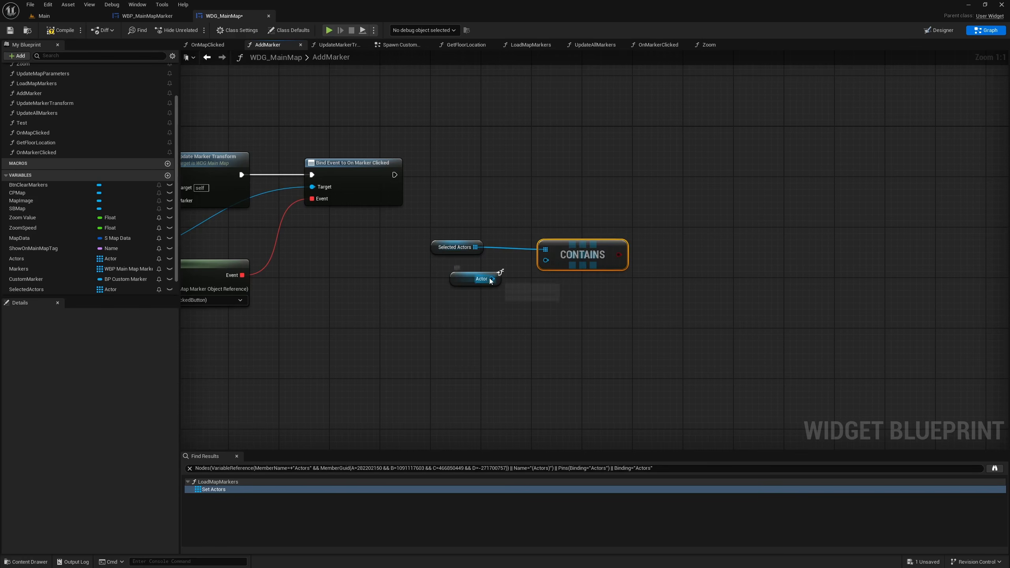
left_click_drag(491, 279, 550, 262)
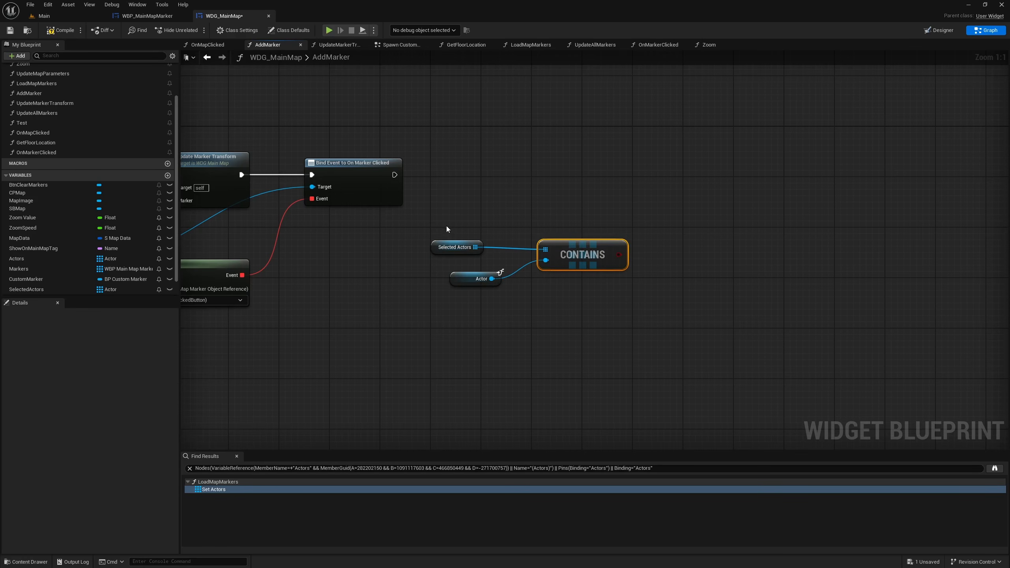
left_click_drag(447, 226, 500, 308)
key("shift+d")
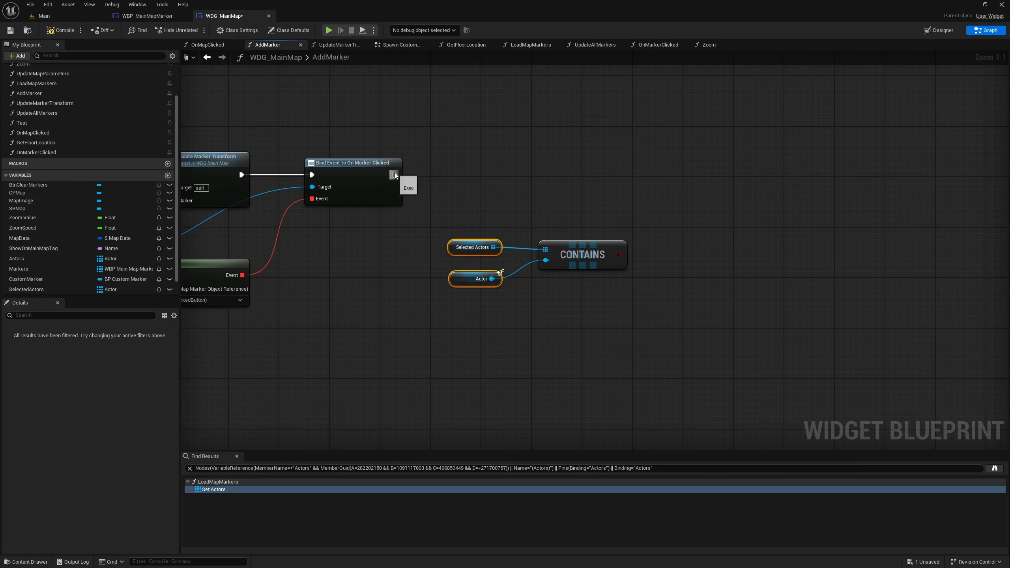
- Add a Branch after Bind Event to On Marker Clicked and use the Contains result as its condition
left_click_drag(395, 175, 686, 174)
type("bran")
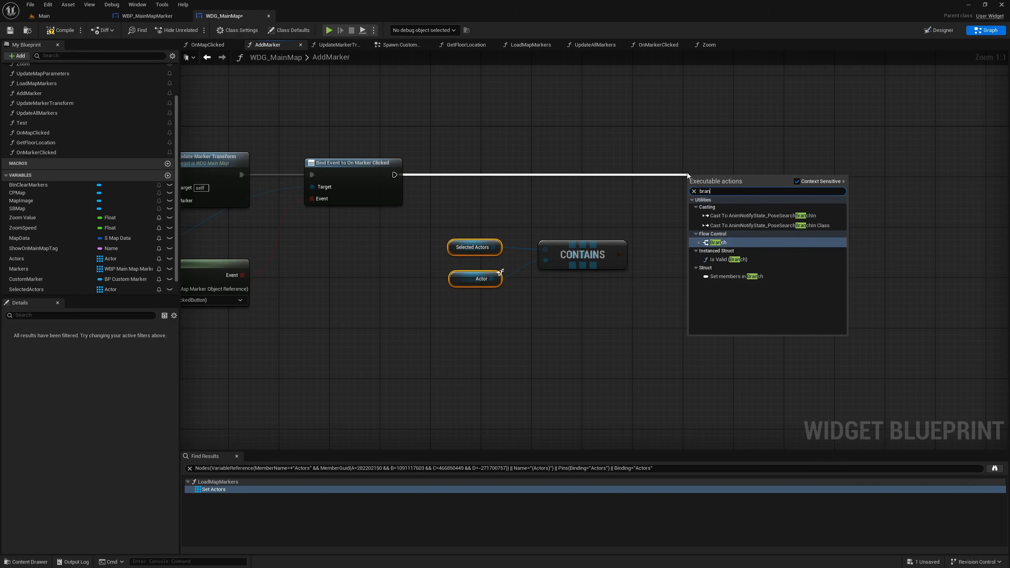
key("Return")
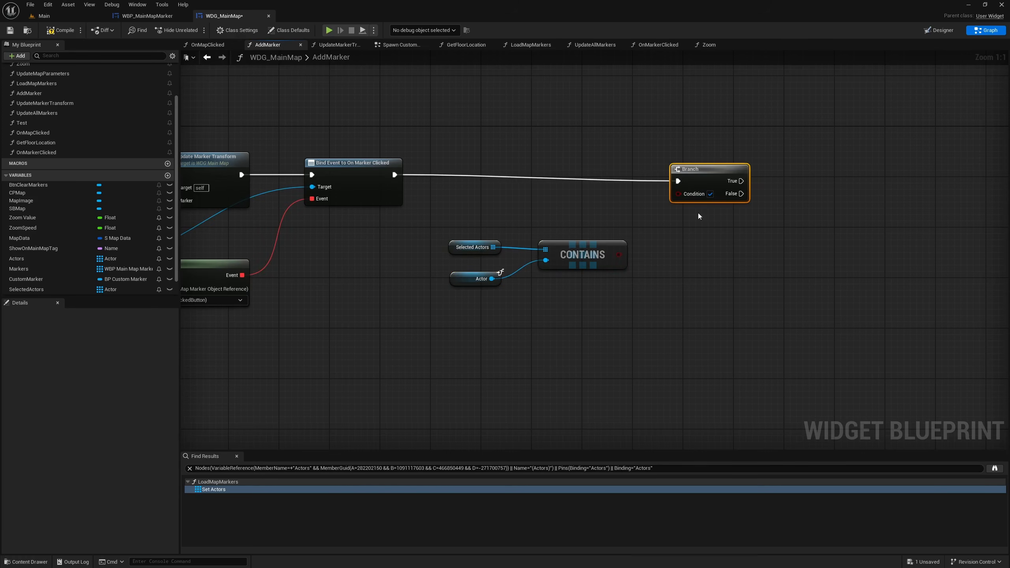
left_click_drag(615, 257, 678, 194)
- Call Mark as Selected on a Marker Widget getter, execute it from the Branch's True output, and place it level with the Branch
right_click_drag(700, 241, 608, 243)
right_click(609, 241)
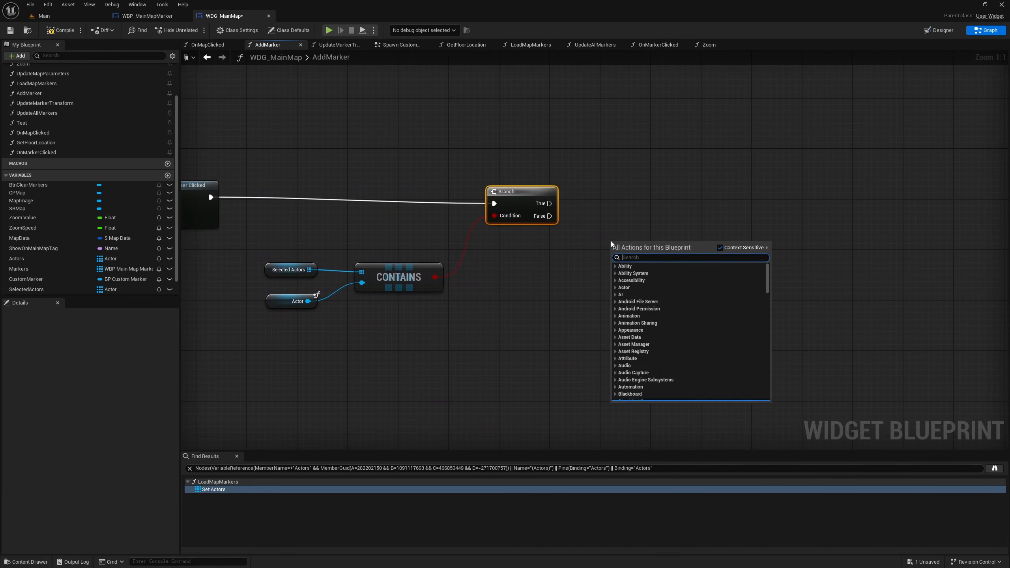
type("markerw")
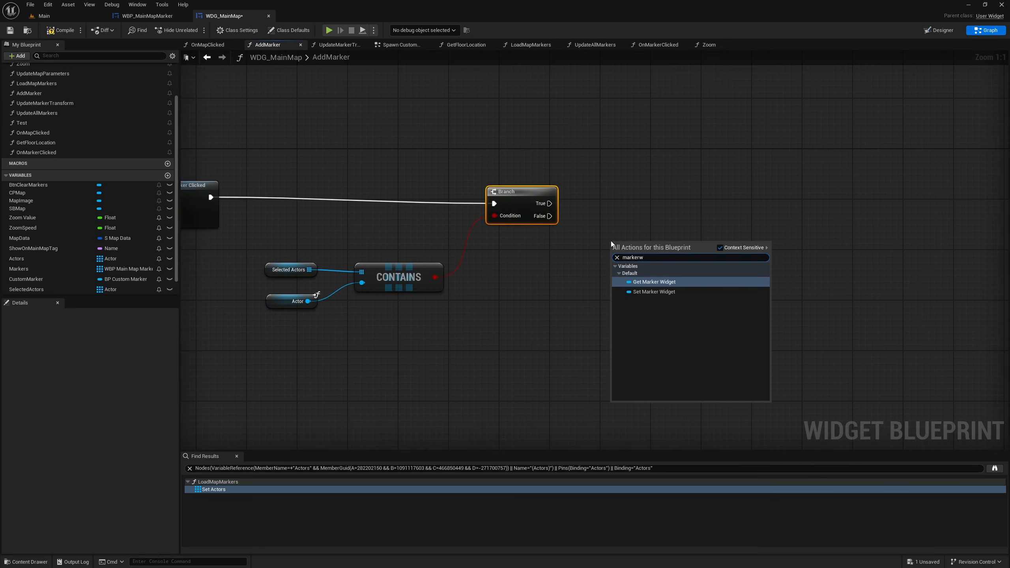
key("Return")
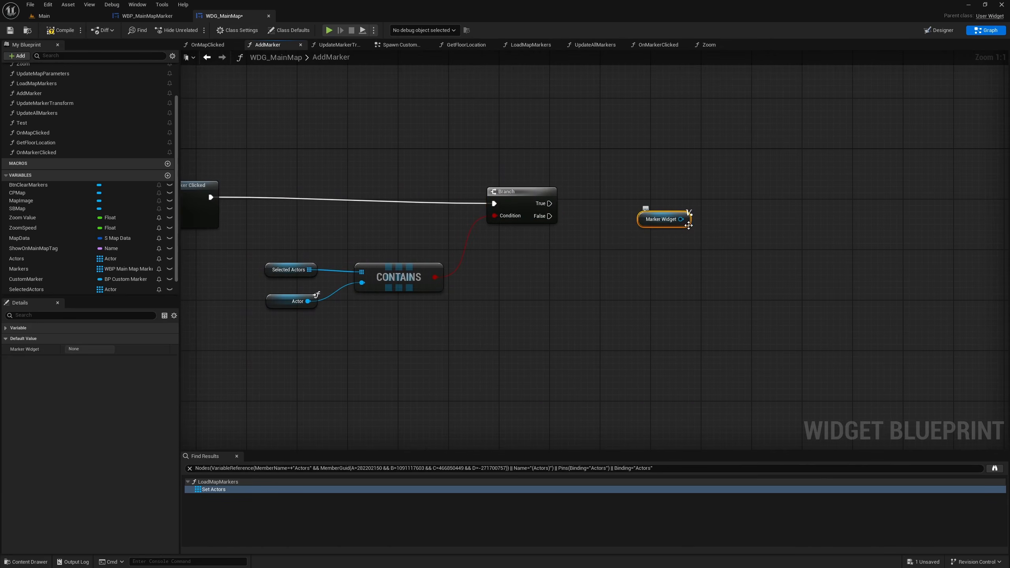
mouse_move(637, 245)
left_mouse_down()
mouse_move(699, 255)
mouse_move(682, 245)
left_mouse_up()
type("markas")
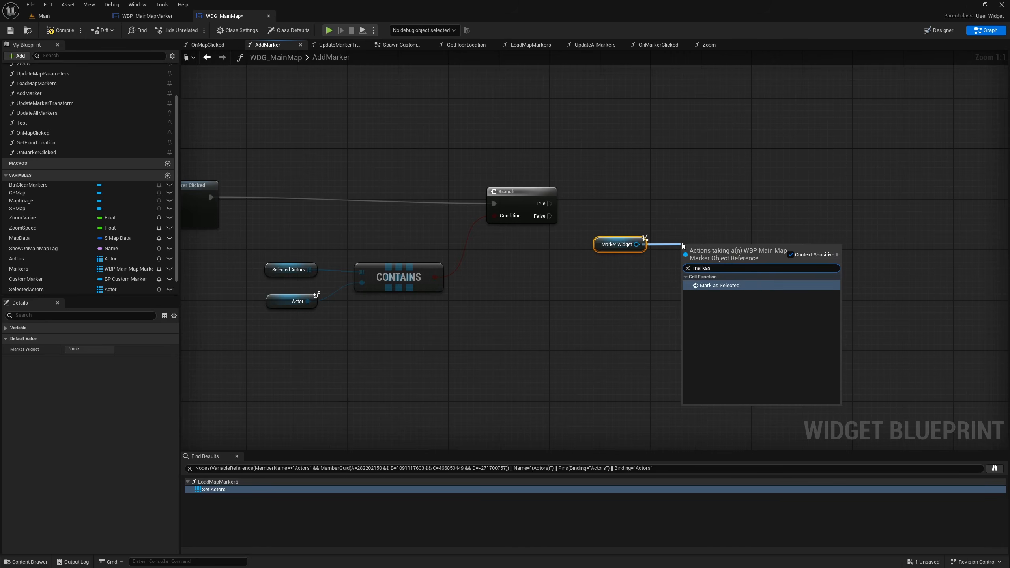
key("Return")
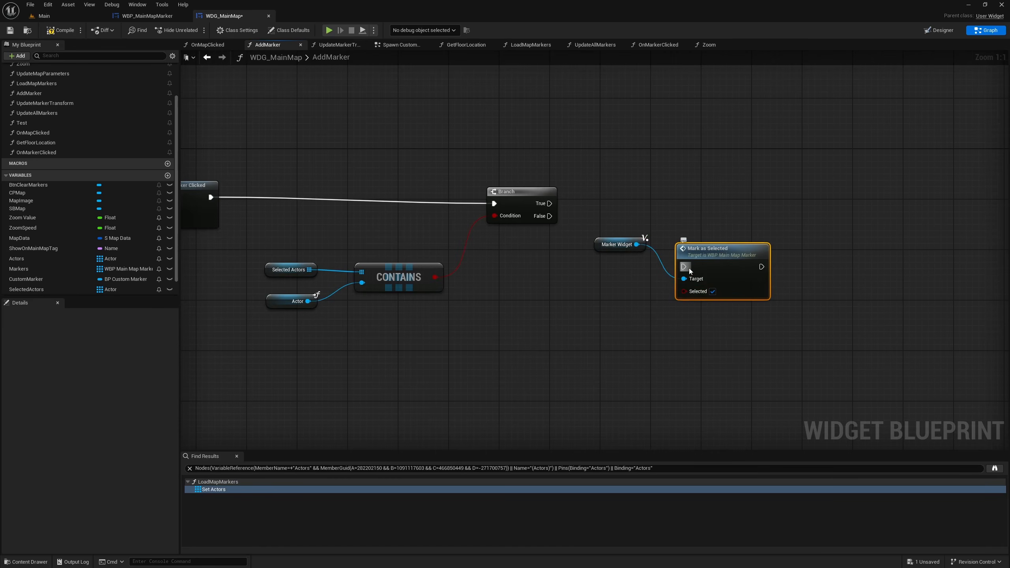
left_click_drag(562, 217, 550, 203)
left_click_drag(721, 253, 746, 189)
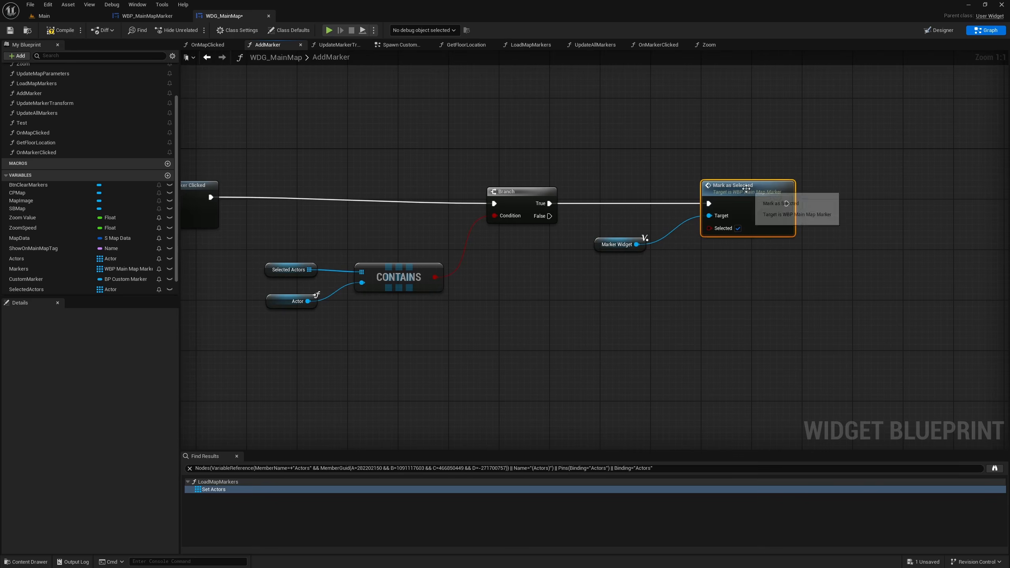
- Play the Main level in full screen, then close and reopen the map to test whether selected markers stay marked
left_click(47, 16)
key("F11")
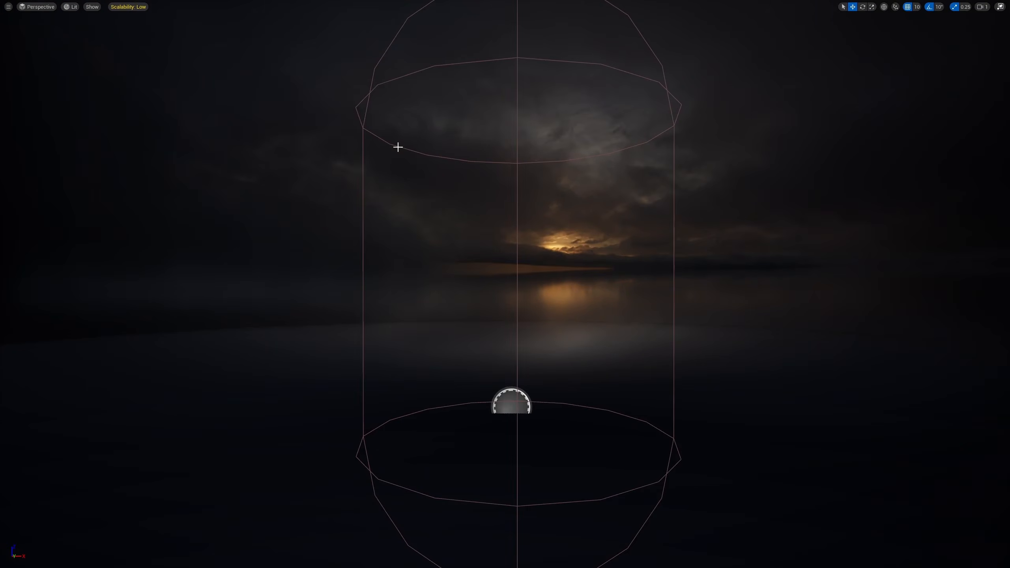
key("alt+p")
left_click(246, 228)
key("m")
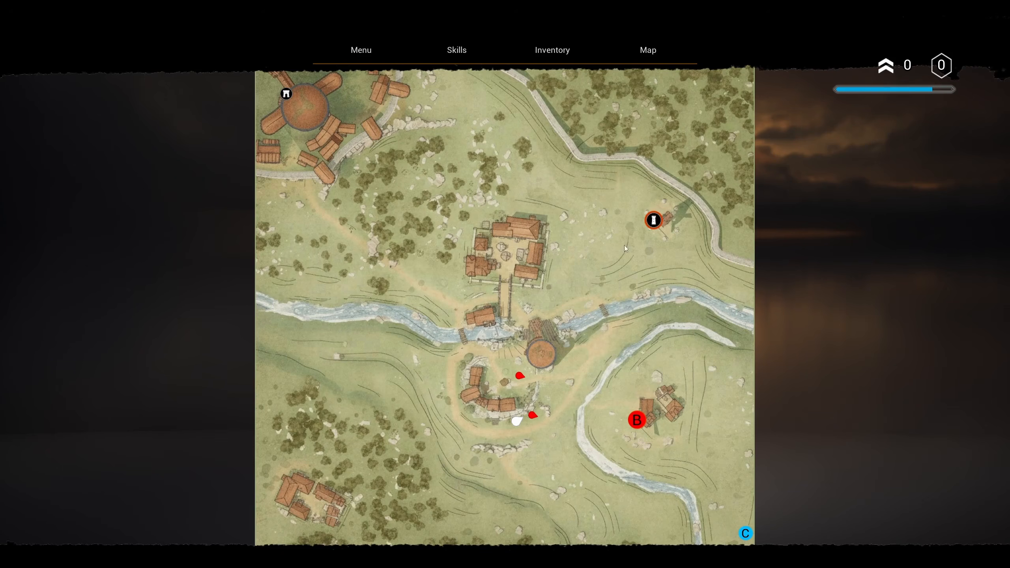
key("m")
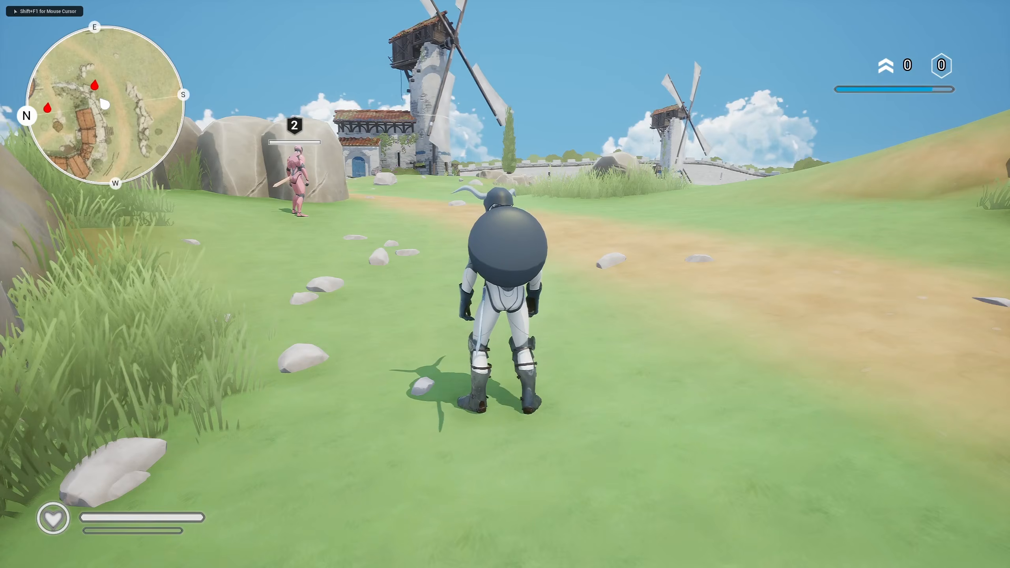
key("m")
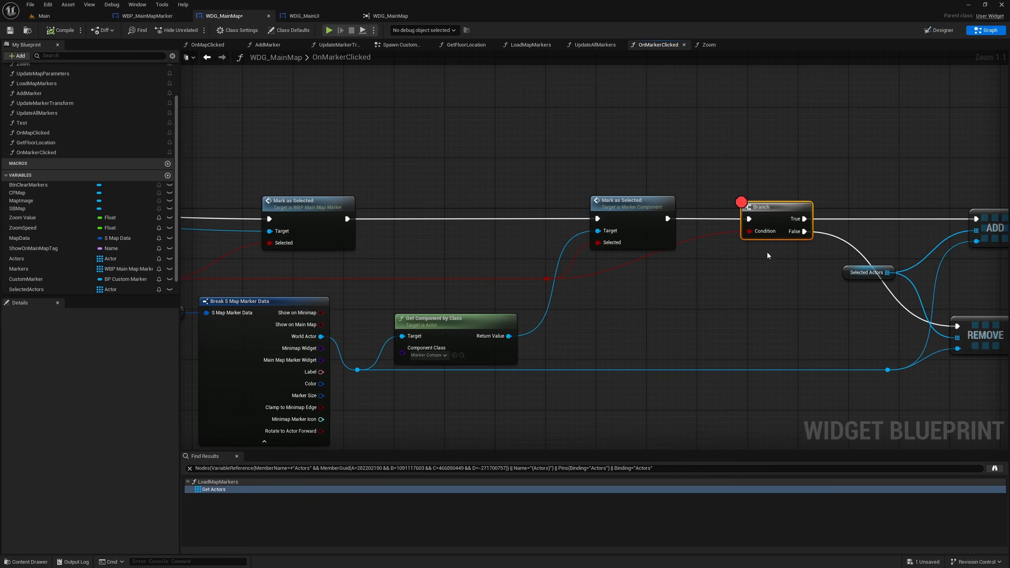
- Examine the OnMarkerClicked graph, tracing the Selected and NOT logic through both Mark as Selected calls to the Branch and its Add and Remove nodes
right_click_drag(275, 207, 671, 207)
left_click(473, 206)
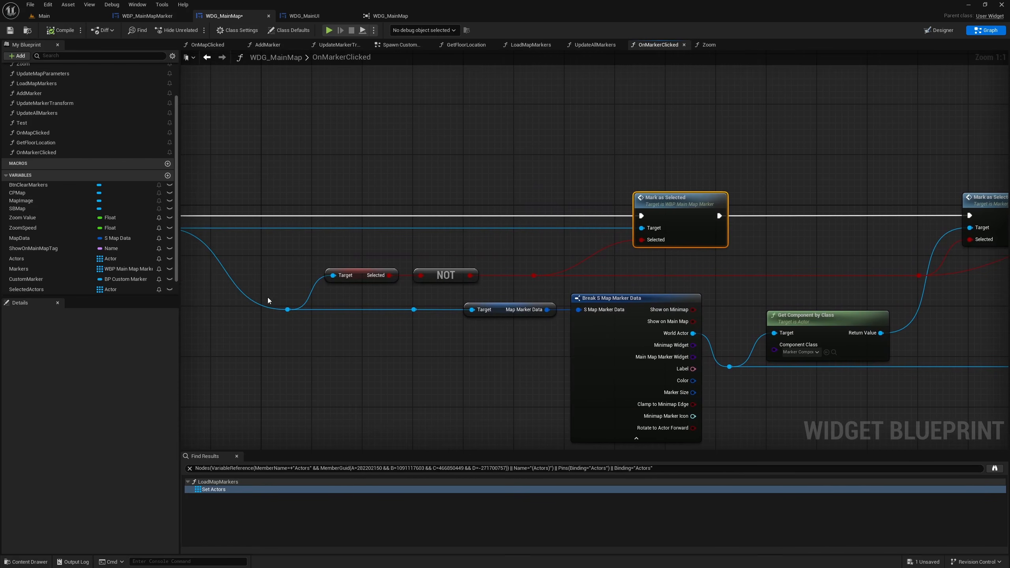
right_click_drag(348, 295, 244, 299)
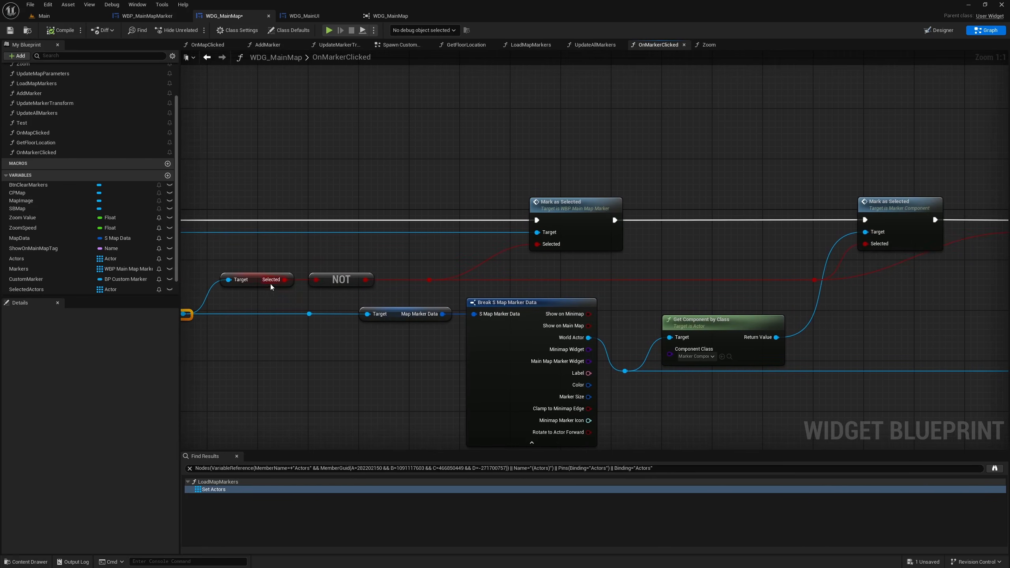
right_click_drag(431, 249, 376, 247)
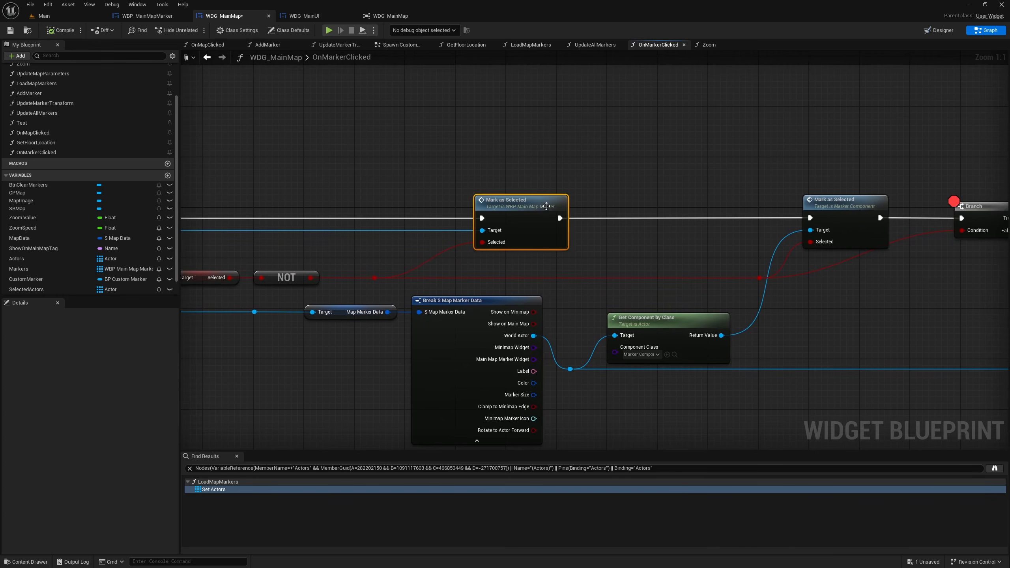
right_click_drag(695, 272, 154, 281)
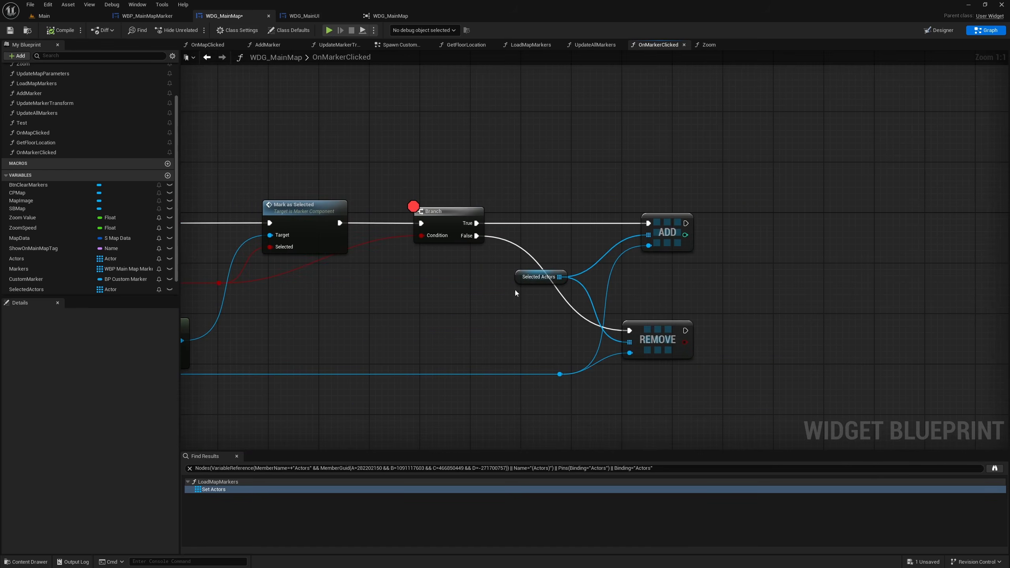
left_click_drag(477, 226, 649, 223)
right_click_drag(364, 300, 597, 278)
scroll(435, 230, "down", 2)
right_click_drag(435, 230, 769, 232)
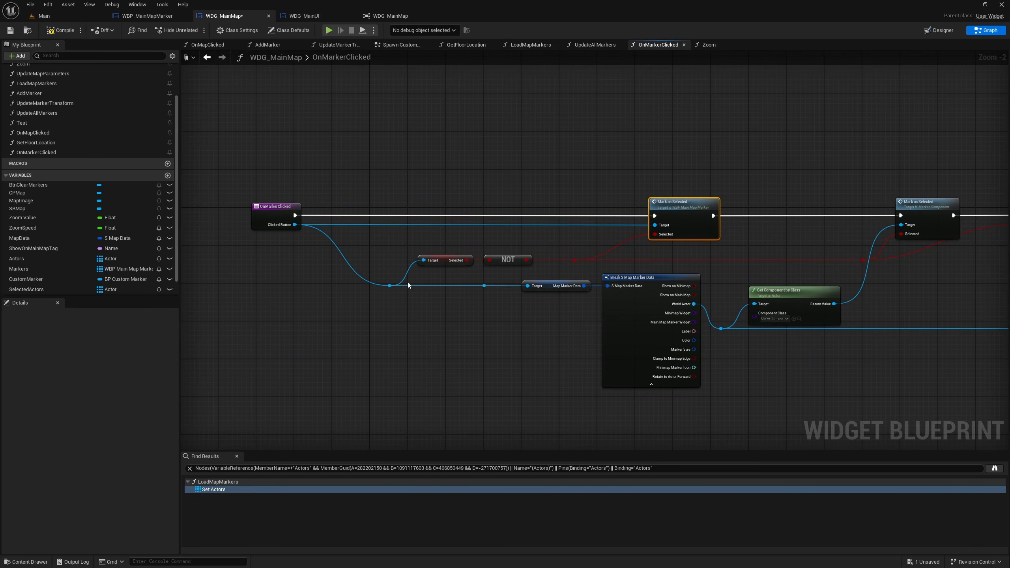
- Play the Main level in full screen, toggle the map to check the windmill marker in the world, and stop play
left_click(80, 17)
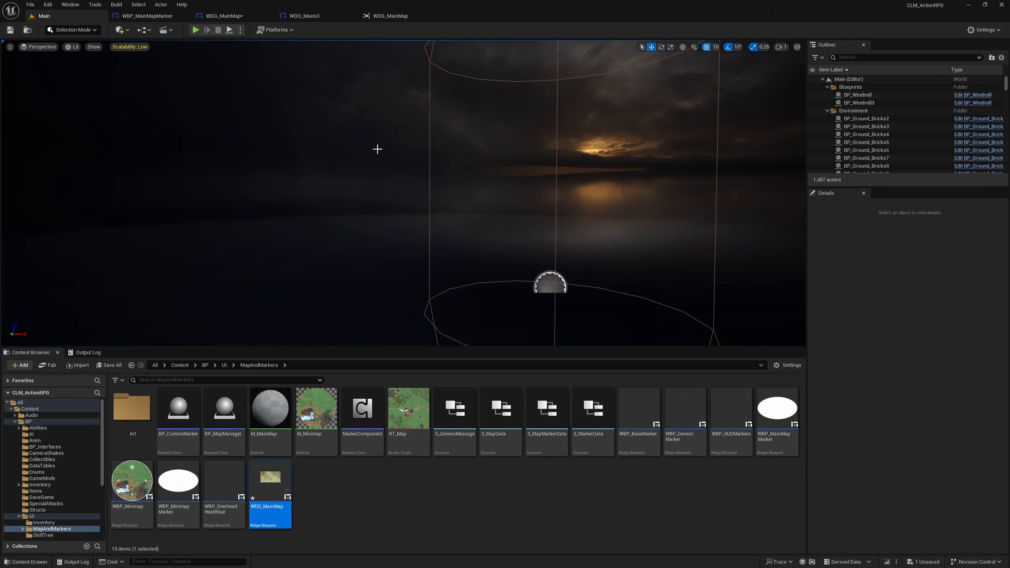
key("F11")
key("F11")
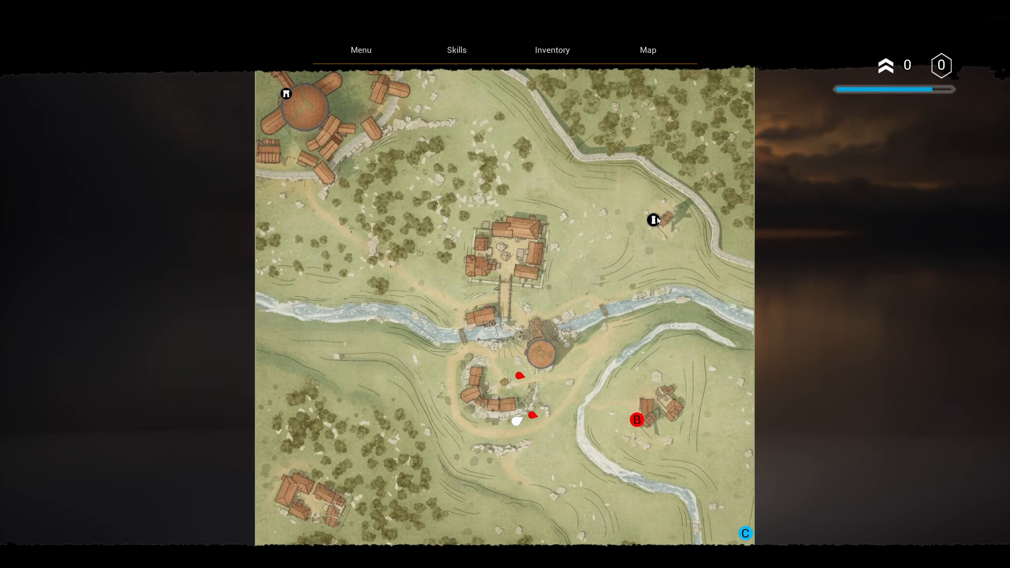
key("m")
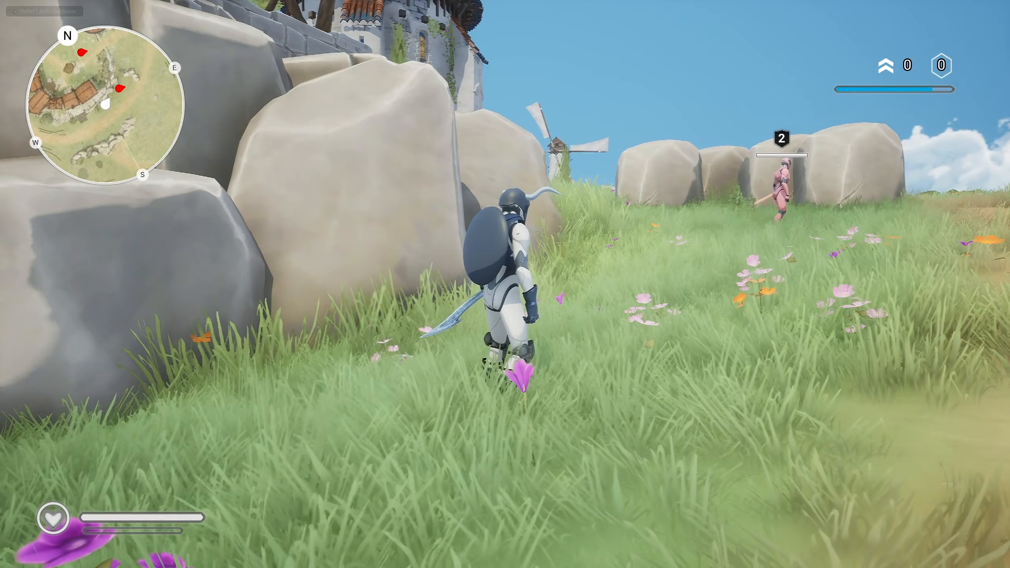
key("Escape")
- View the windmill across the level in the full-screen editor viewport, and restore the normal editor layout
right_click_drag(485, 220, 499, 202)
key("w")
key("e")
right_click_drag(528, 250, 501, 248)
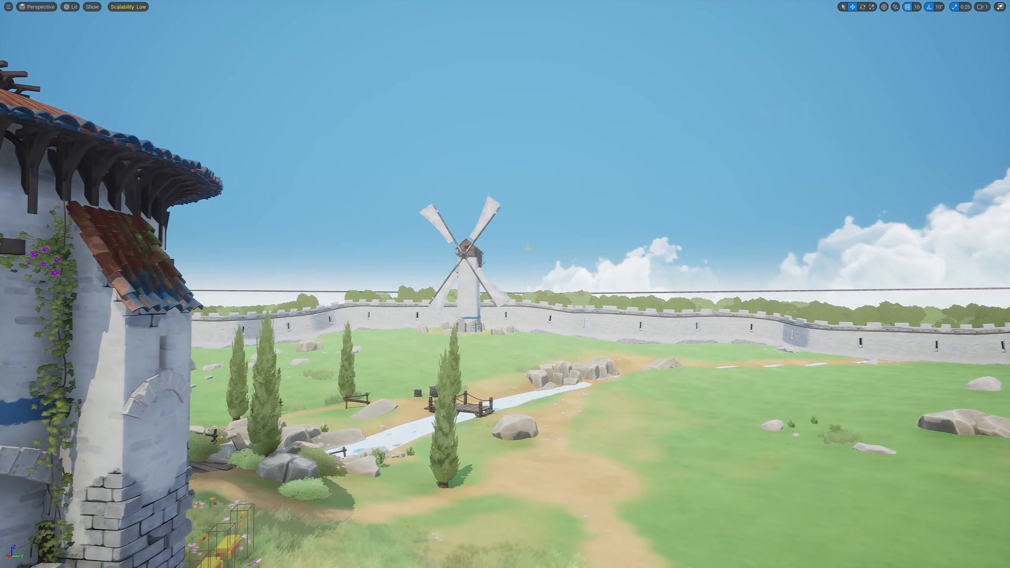
key("F11")
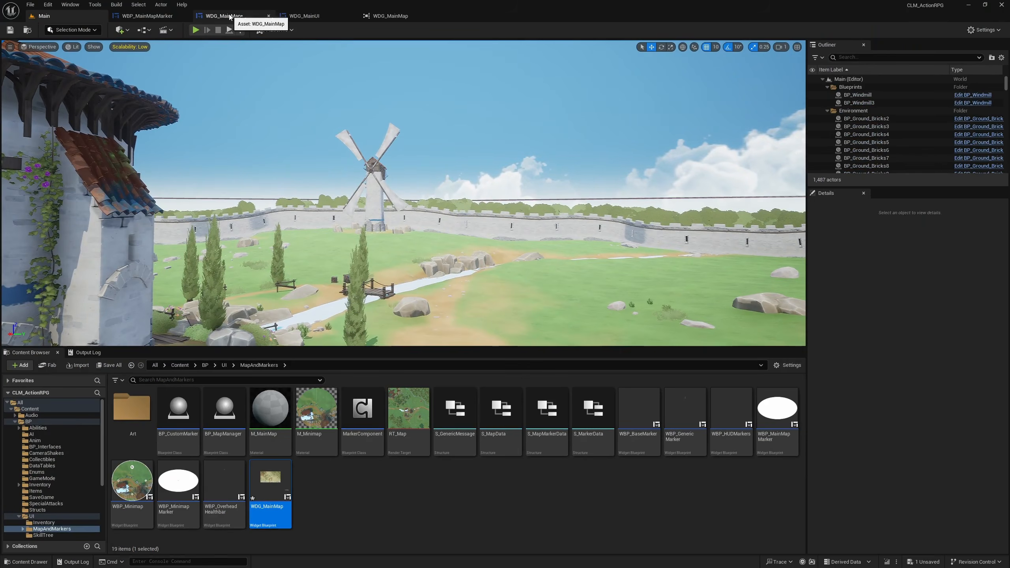
- Inspect both Mark as Selected calls and their Selected inputs in WDG_MainMap's OnMarkerClicked graph
left_click(311, 16)
left_click(211, 16)
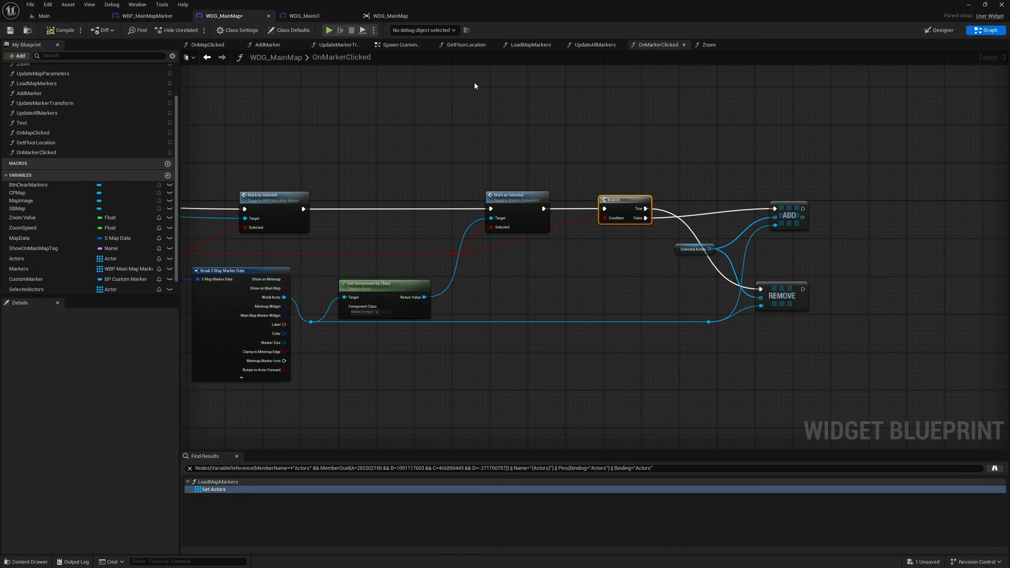
right_click_drag(294, 149, 604, 142)
scroll(656, 239, "up", 2)
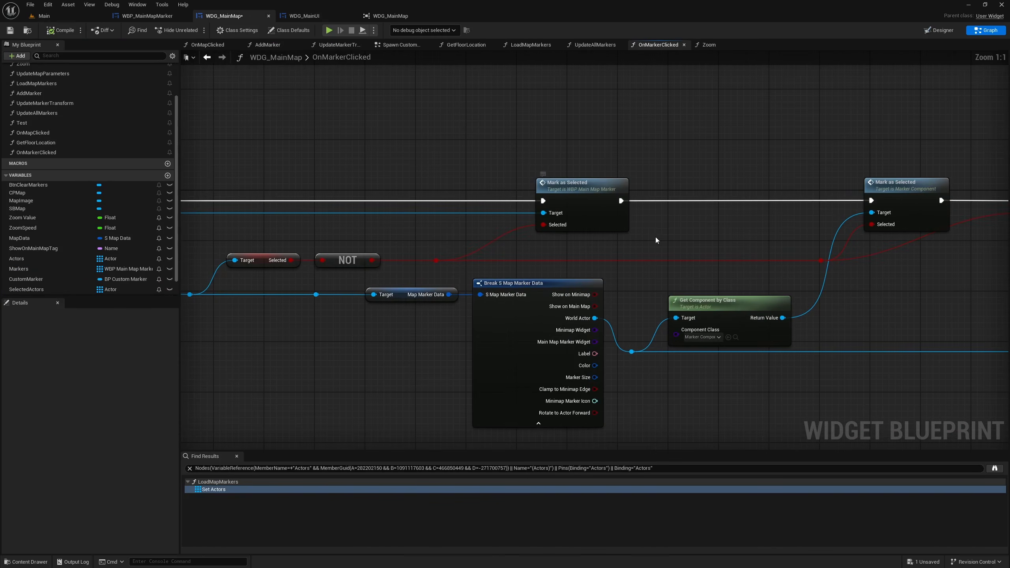
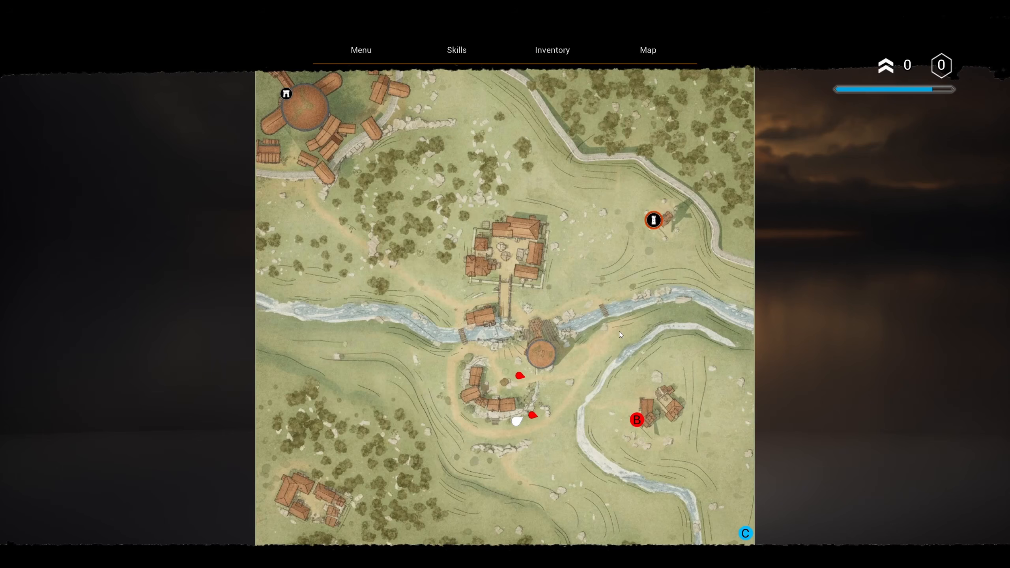
- Close and reopen the in-game map with the windmill marker selected, check the marker in the world, and stop play
key("m")
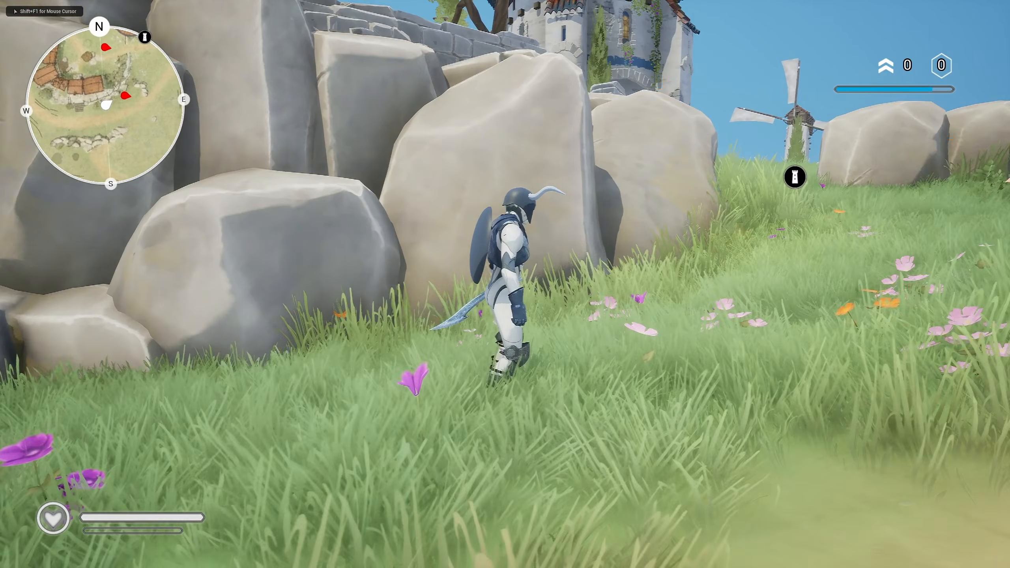
key("m")
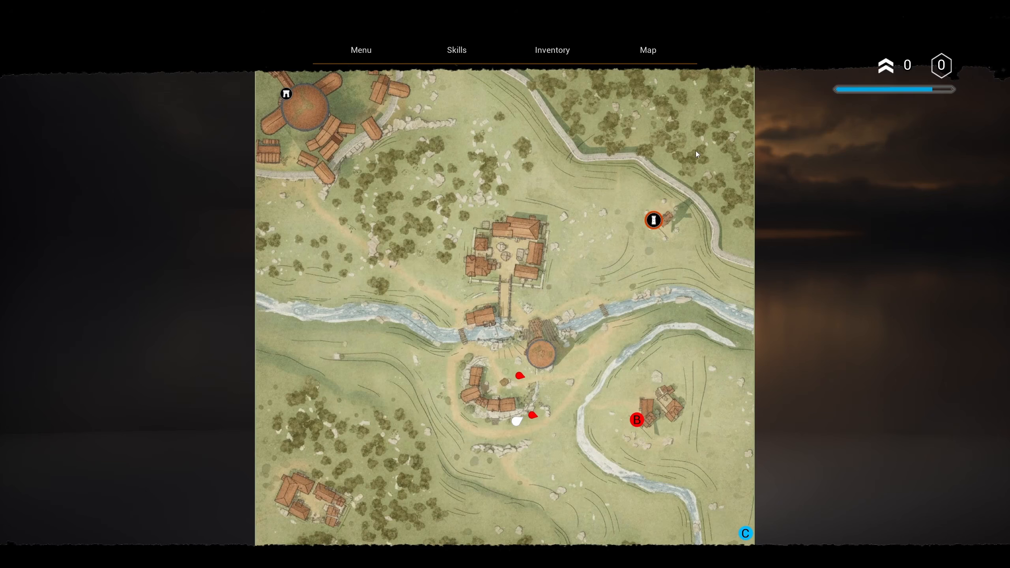
key("m")
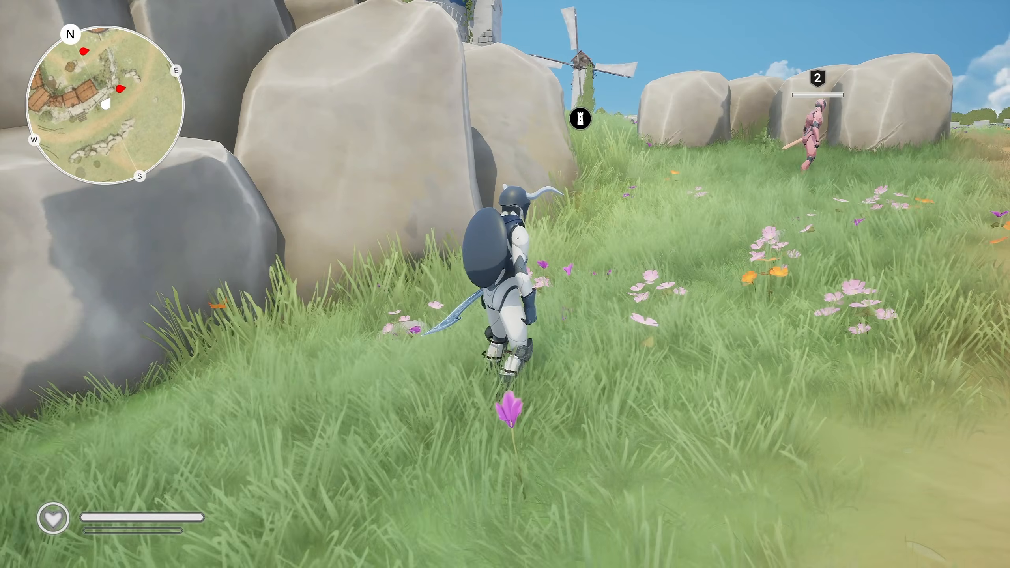
key("Escape")
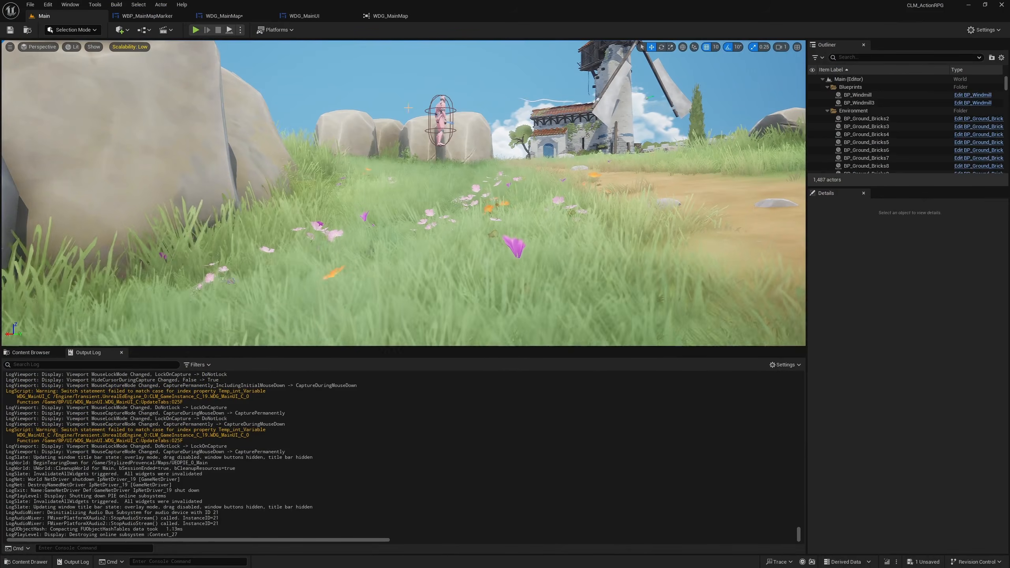
- Open the MarkerComponent blueprint from the MapAndMarkers folder
left_click(153, 17)
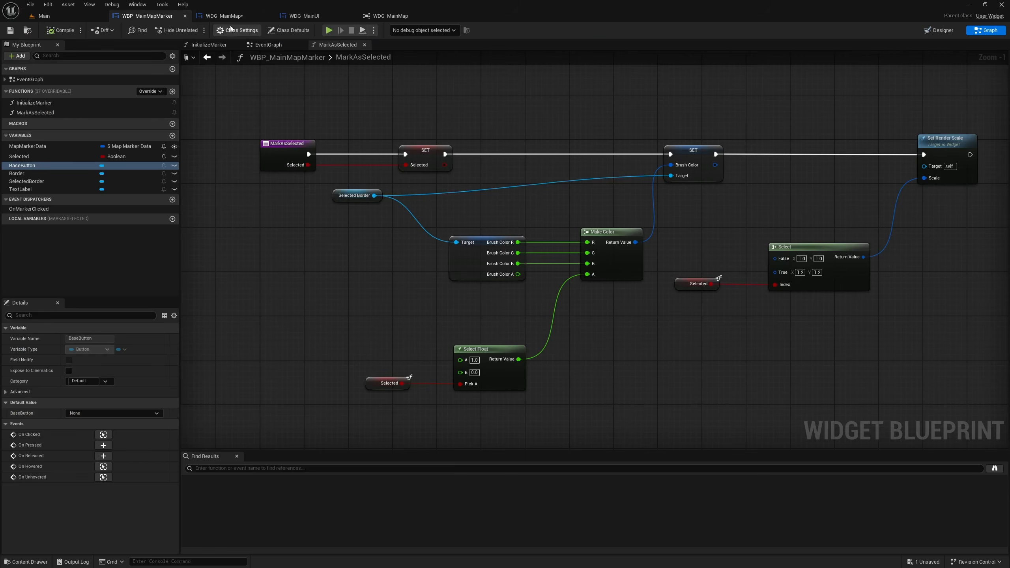
left_click(63, 16)
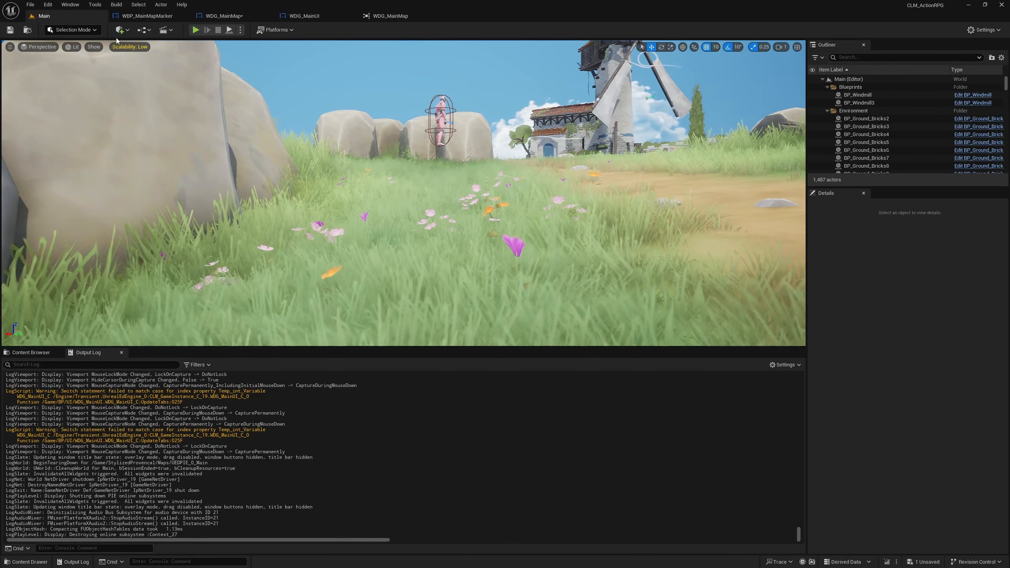
left_click(31, 352)
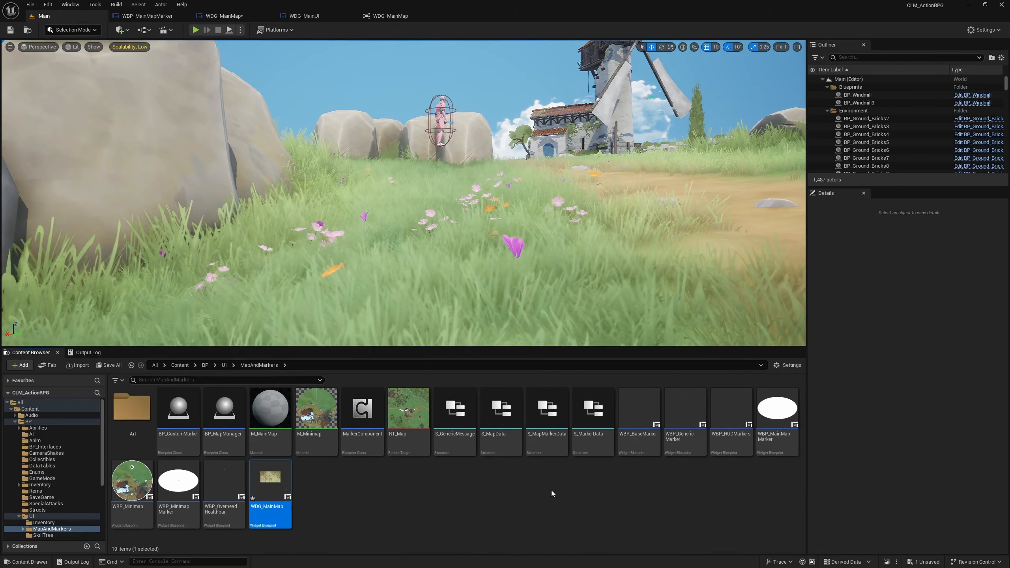
double_click(362, 413)
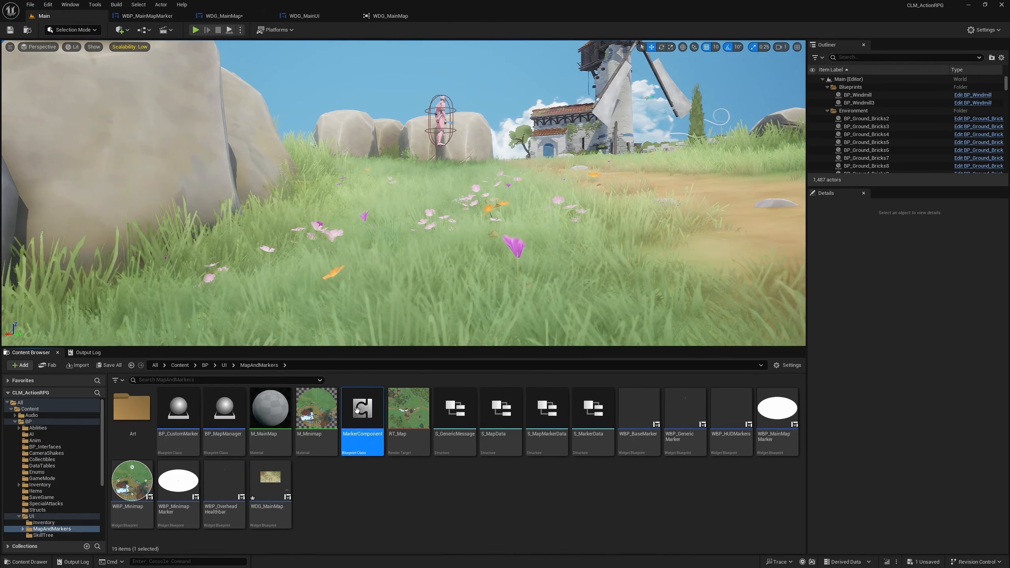
mouse_move(362, 393)
right_mouse_down()
mouse_move(574, 391)
mouse_move(249, 388)
mouse_move(468, 364)
right_mouse_up()
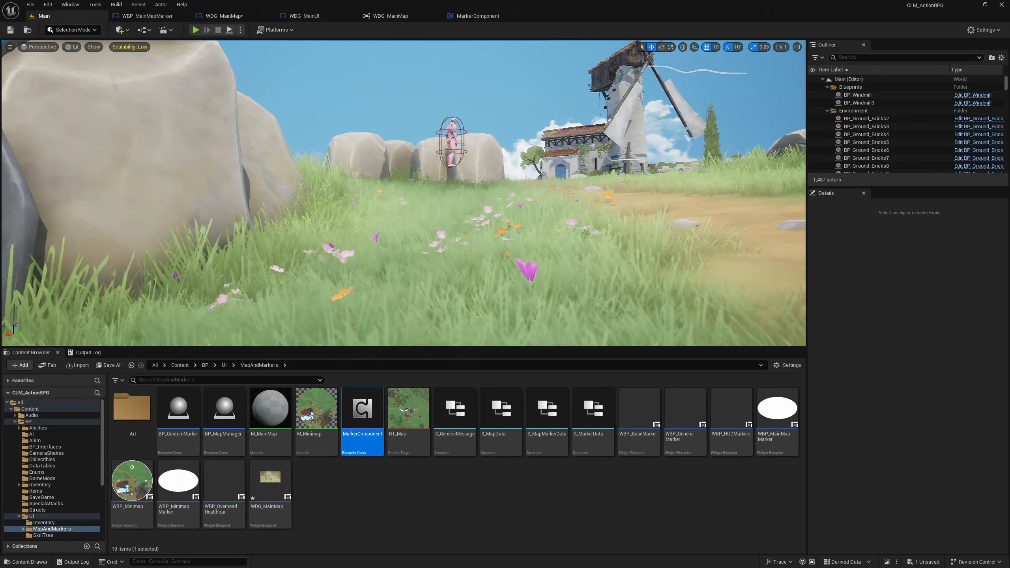
- Play the level in full screen, enlarge the map, and select the windmill marker to trigger the breakpoint on Mark as Selected
key("F11")
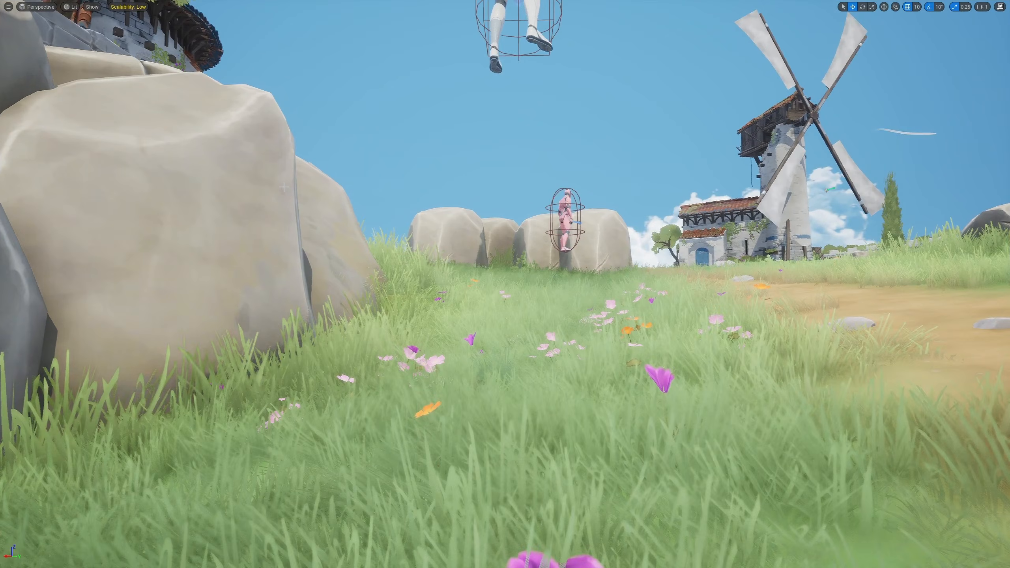
key("alt+p")
key("m")
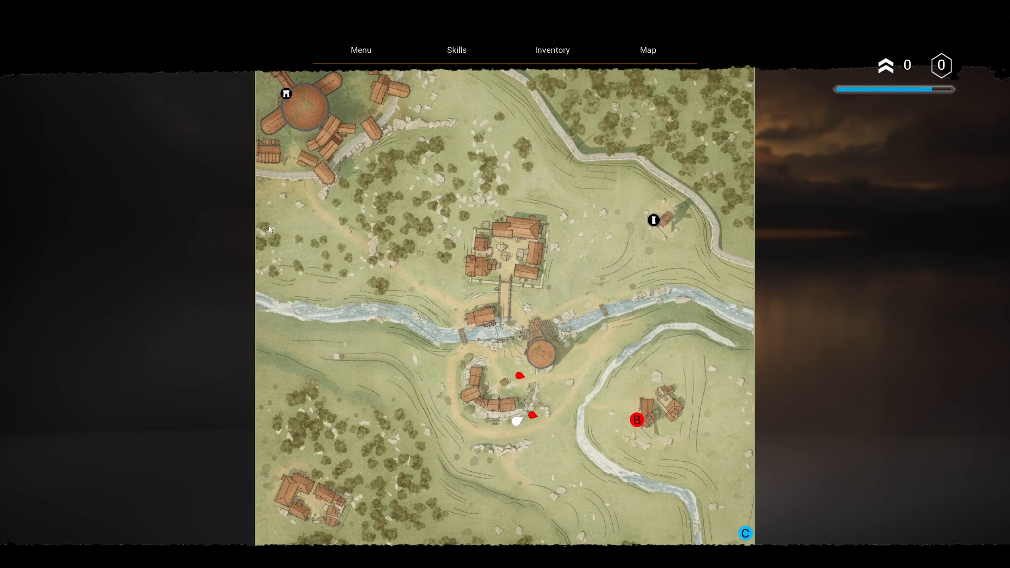
scroll(605, 190, "up", 3)
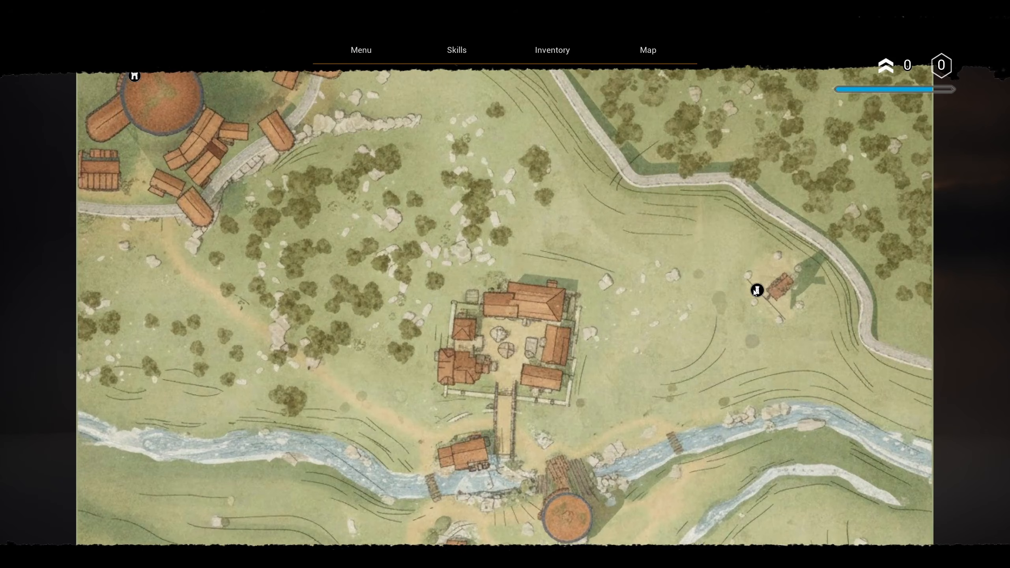
left_click(754, 293)
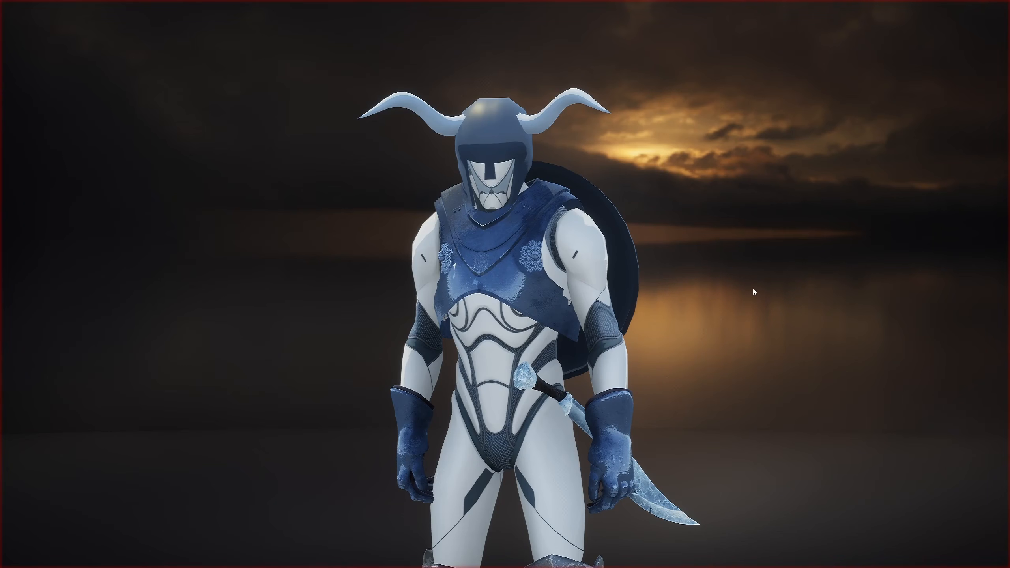
- Stop play and remove the breakpoint from the Mark as Selected node that targets Marker Component
key("Escape")
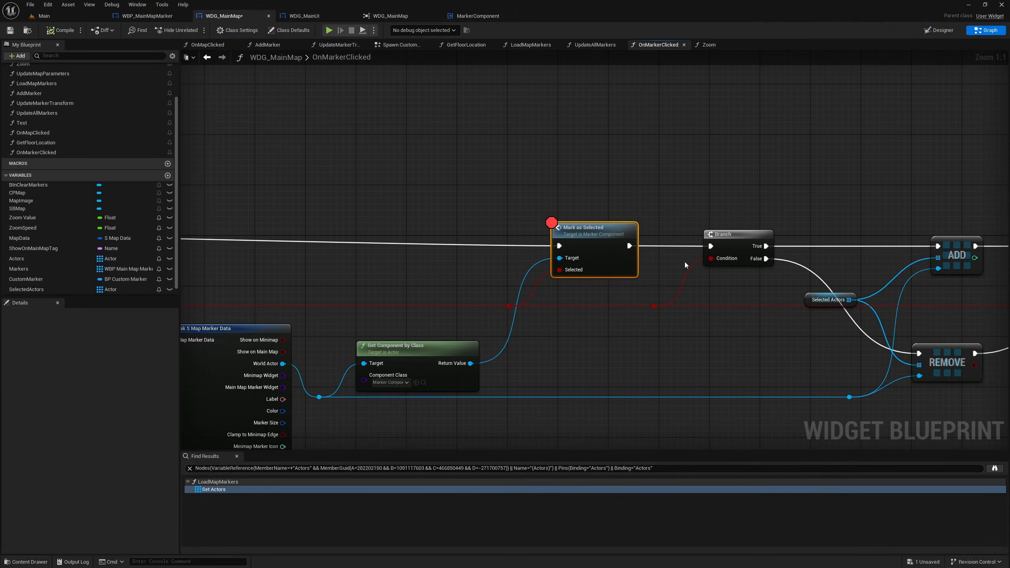
right_click(586, 243)
left_click(615, 271)
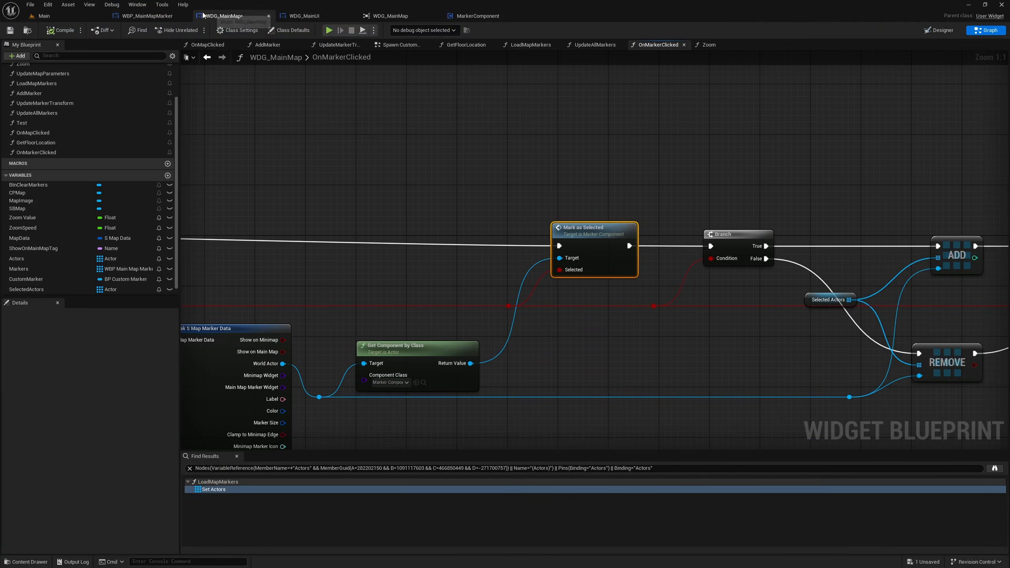
- Replay the Main level, toggling the map to compare the windmill marker's state on the map and in the world, and stop play
left_click(44, 15)
key("alt+p")
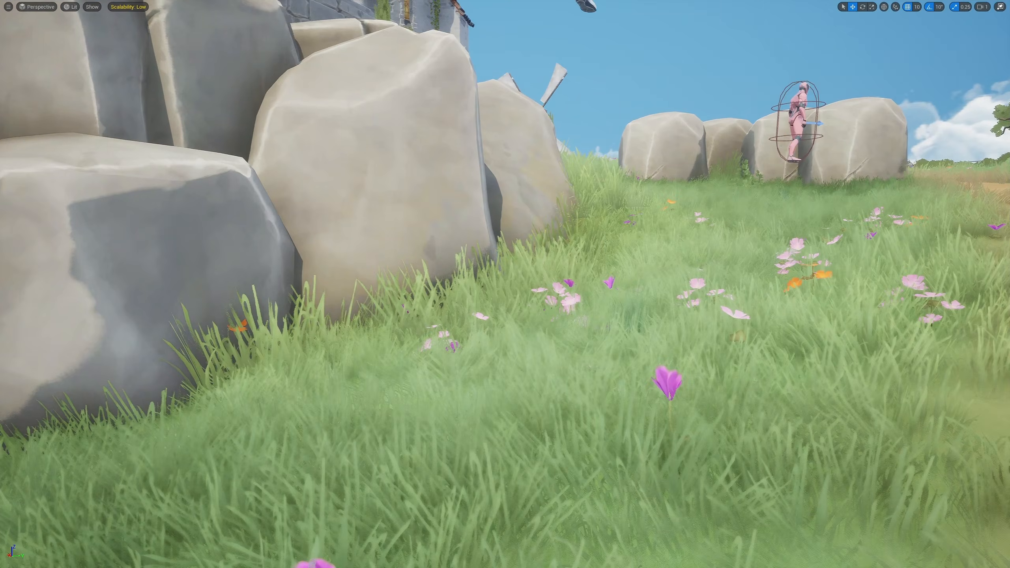
key("m")
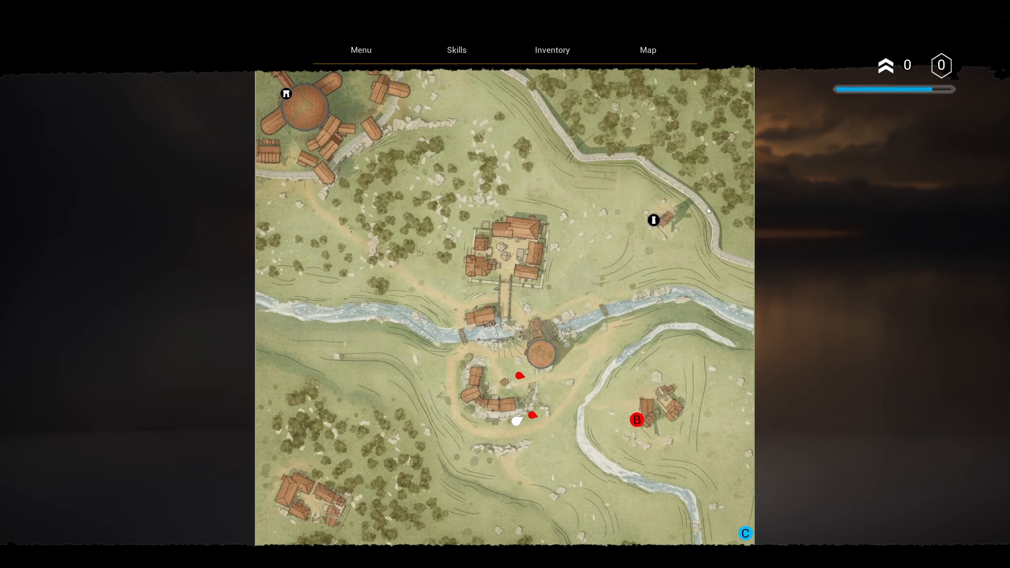
key("m")
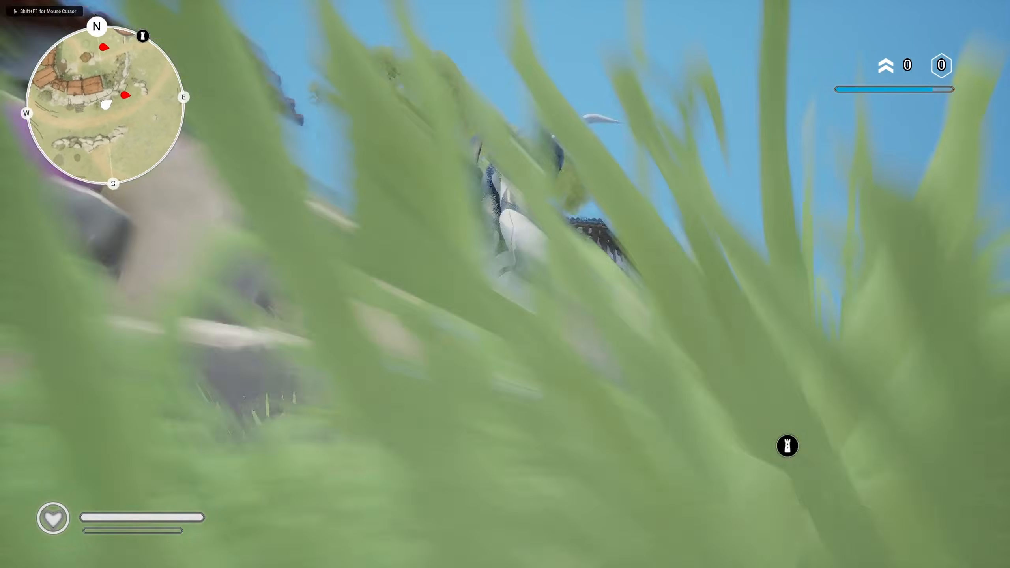
key("shift+F1")
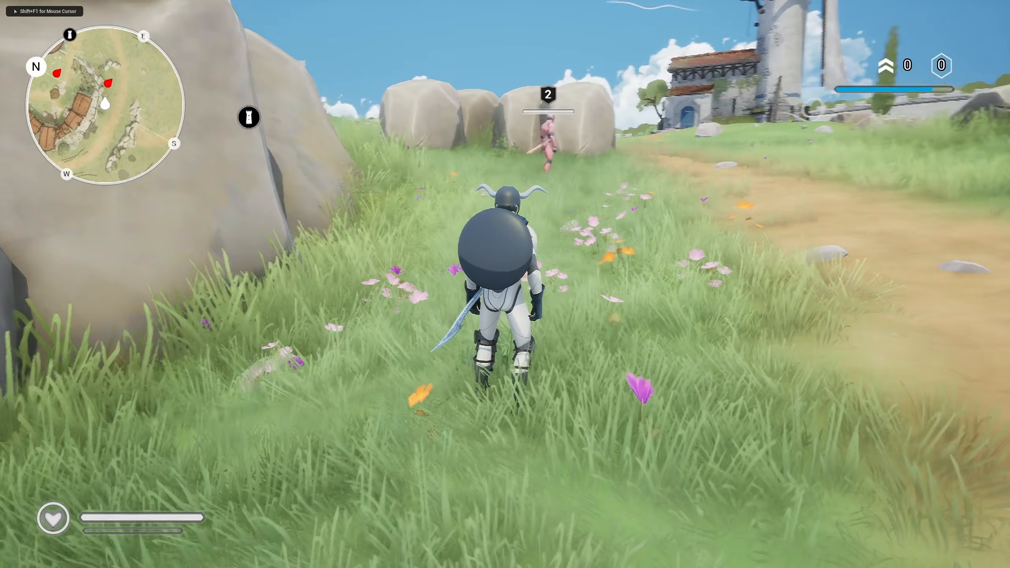
key("m")
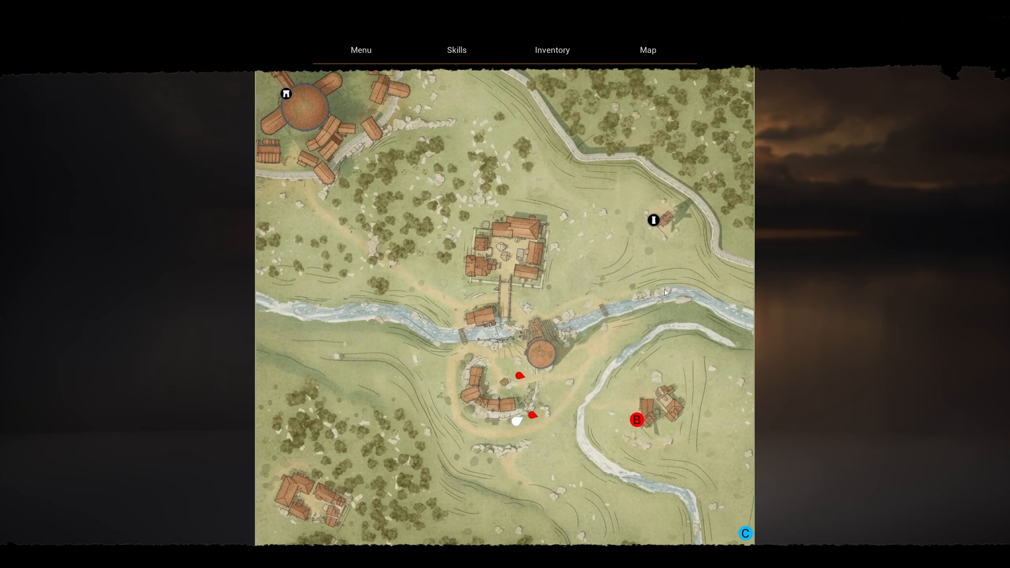
key("m")
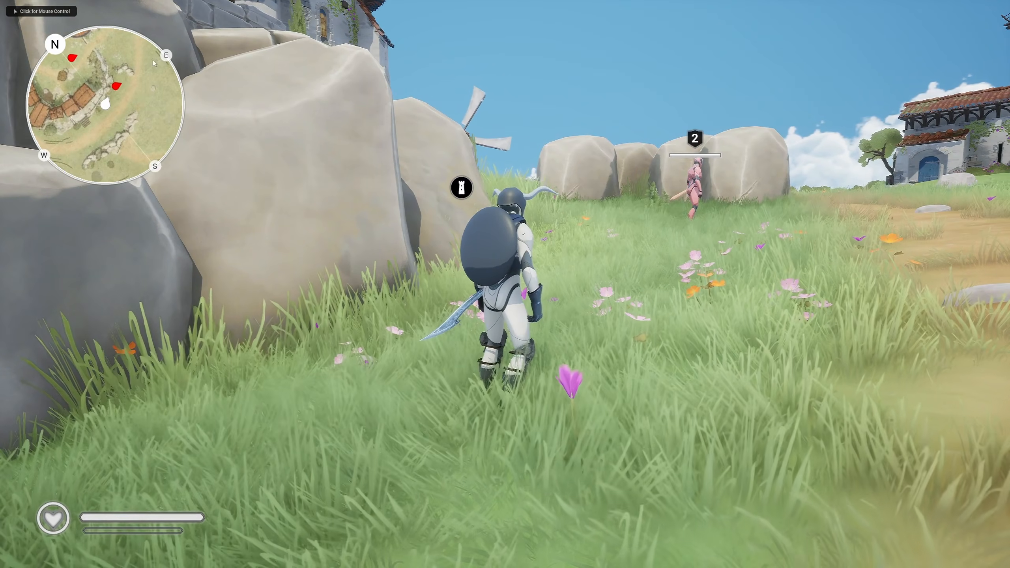
key("F8")
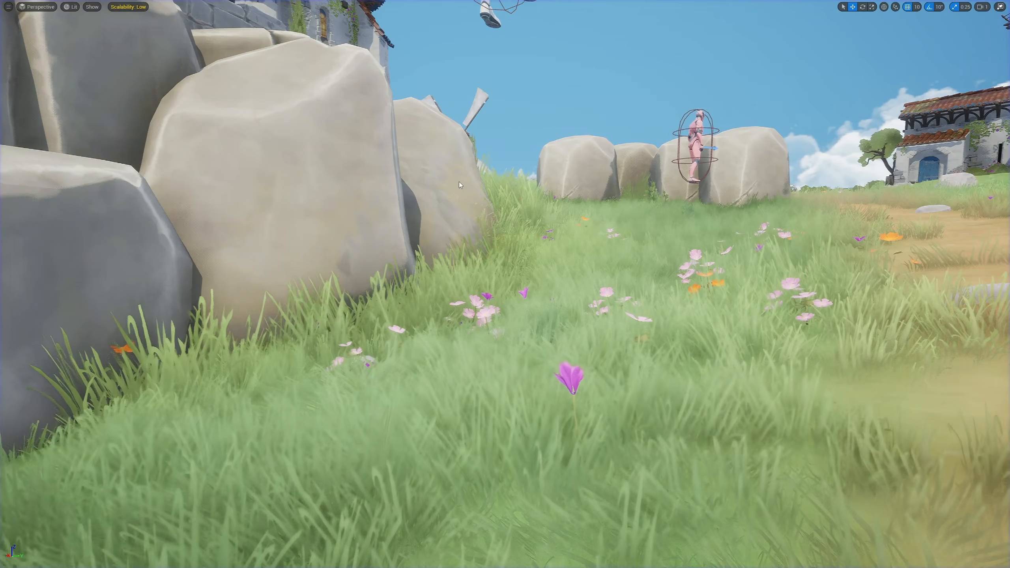
right_click_drag(459, 181, 466, 192)
key("F11")
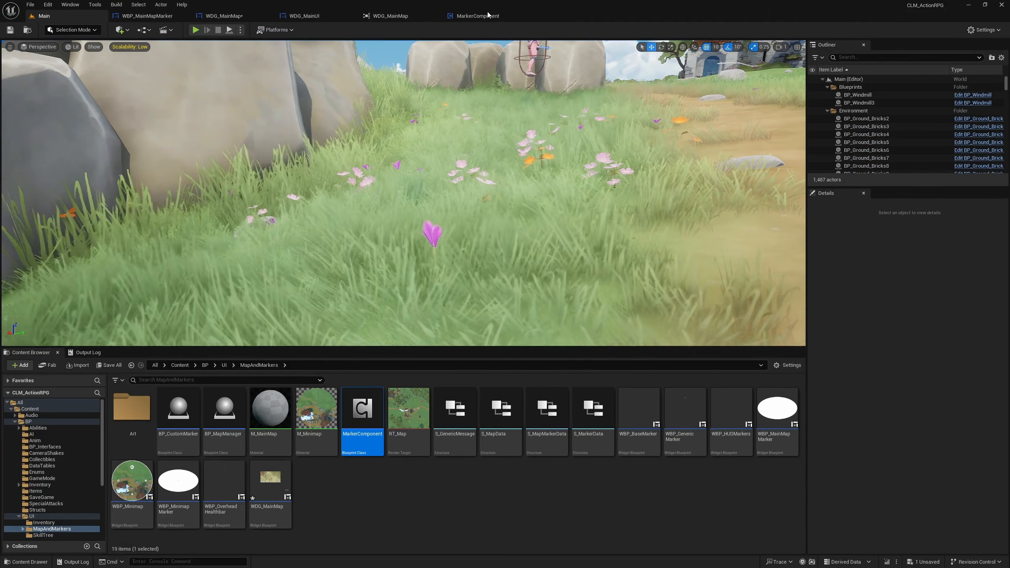
- Examine MarkerComponent's MarkAsSelected chain and the BroadcastHUDMarkerData function, tracing Show Marker on HUD through the Branch to Broadcast Message
left_click(477, 16)
right_click_drag(387, 196, 461, 178)
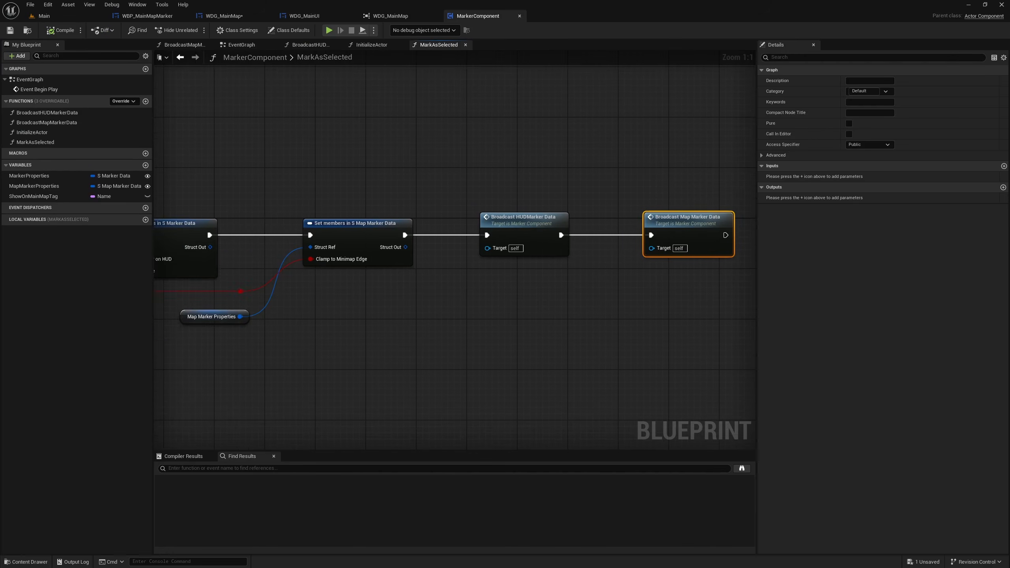
right_click_drag(548, 238, 428, 248)
double_click(412, 252)
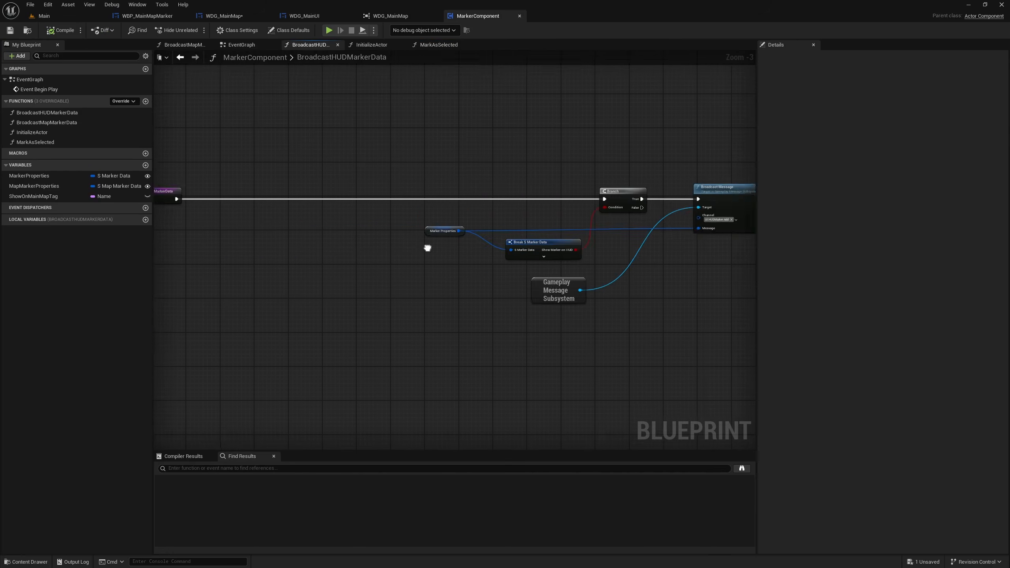
scroll(417, 217, "up", 3)
right_click_drag(594, 237, 522, 227)
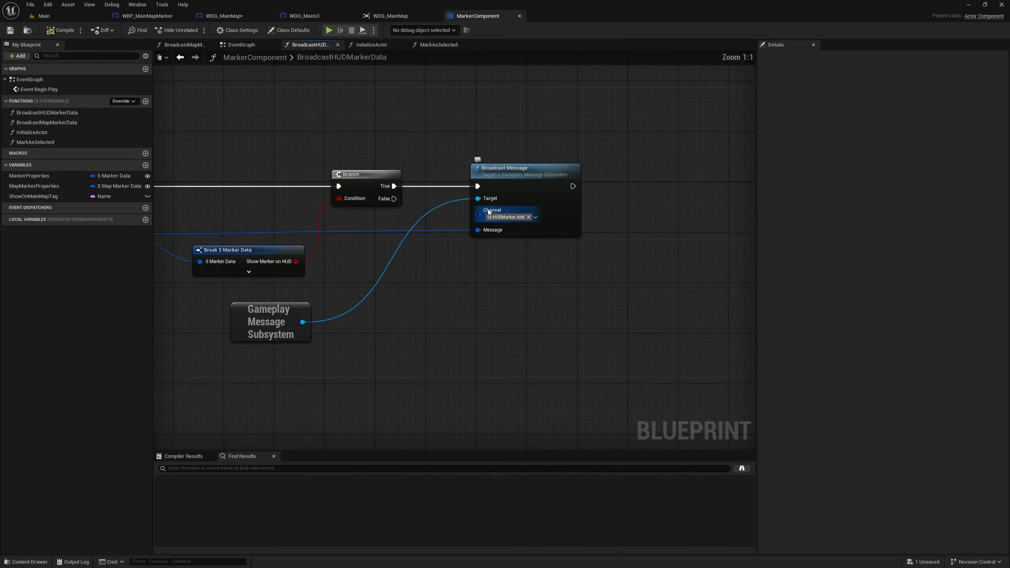
right_click_drag(286, 261, 397, 256)
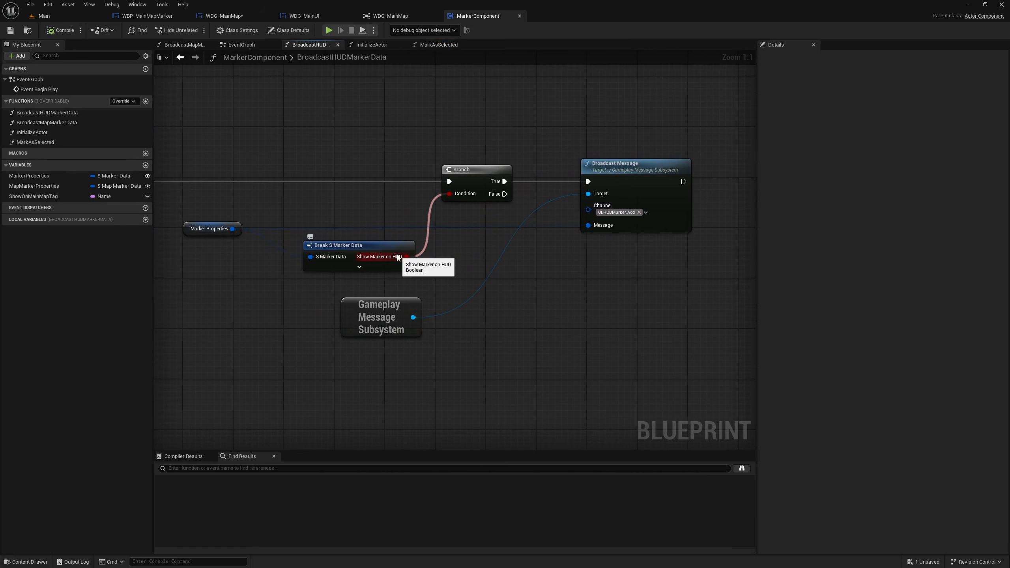
- Duplicate the Broadcast Message node, place the copy beneath the original, and connect the Branch's False output to it
right_click_drag(629, 278, 553, 274)
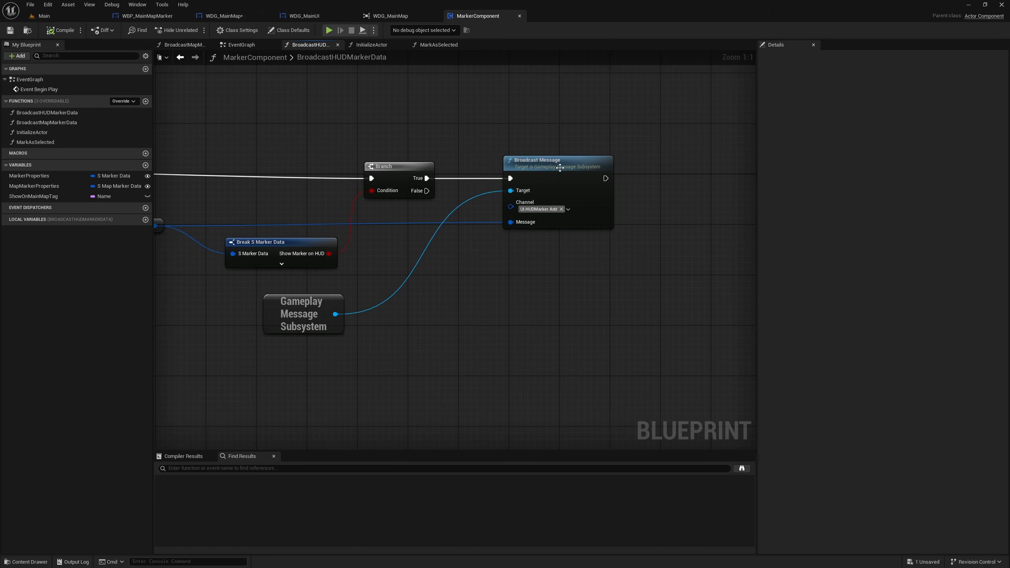
left_click(560, 165)
key("ctrl+d")
left_click_drag(600, 282, 534, 254)
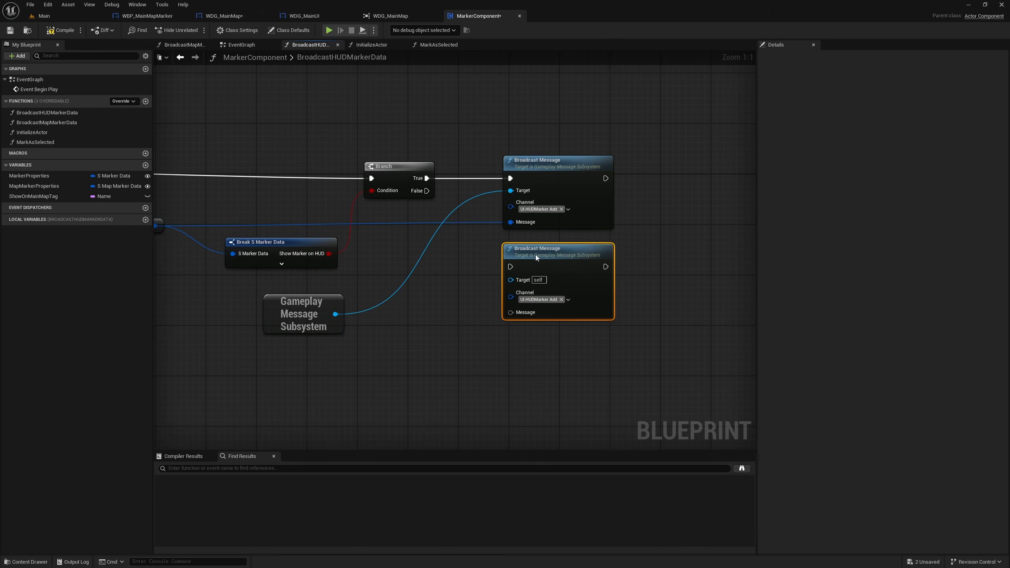
left_click_drag(425, 191, 505, 266)
left_click(448, 217)
left_click_drag(426, 190, 510, 266)
left_click(571, 301)
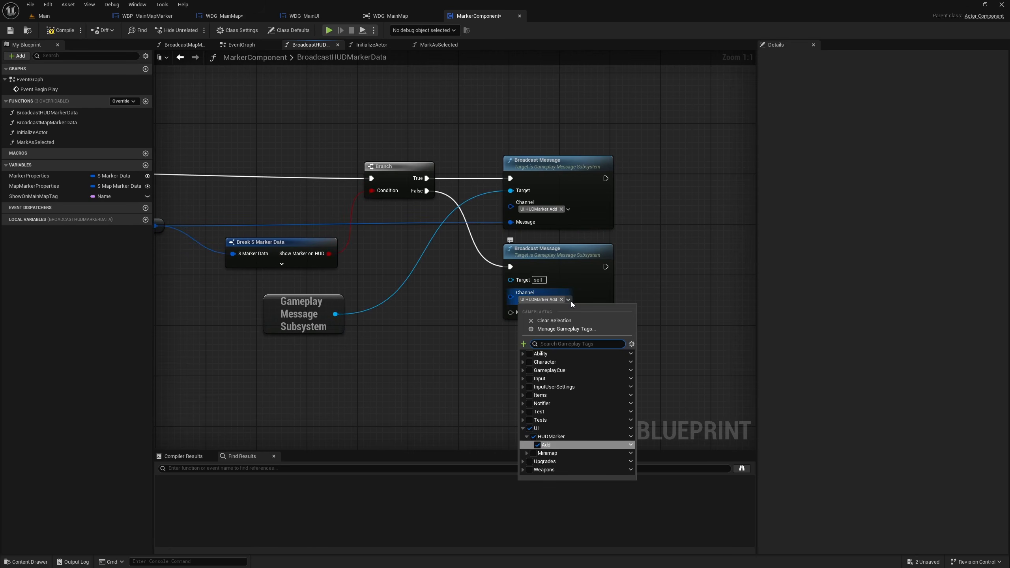
left_click(632, 436)
left_click(659, 450)
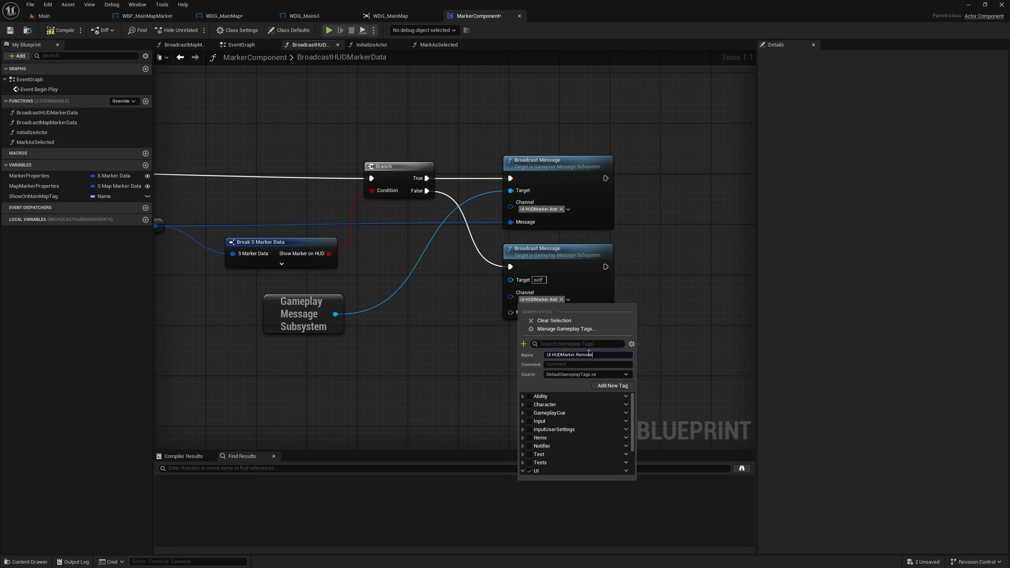
left_click(613, 386)
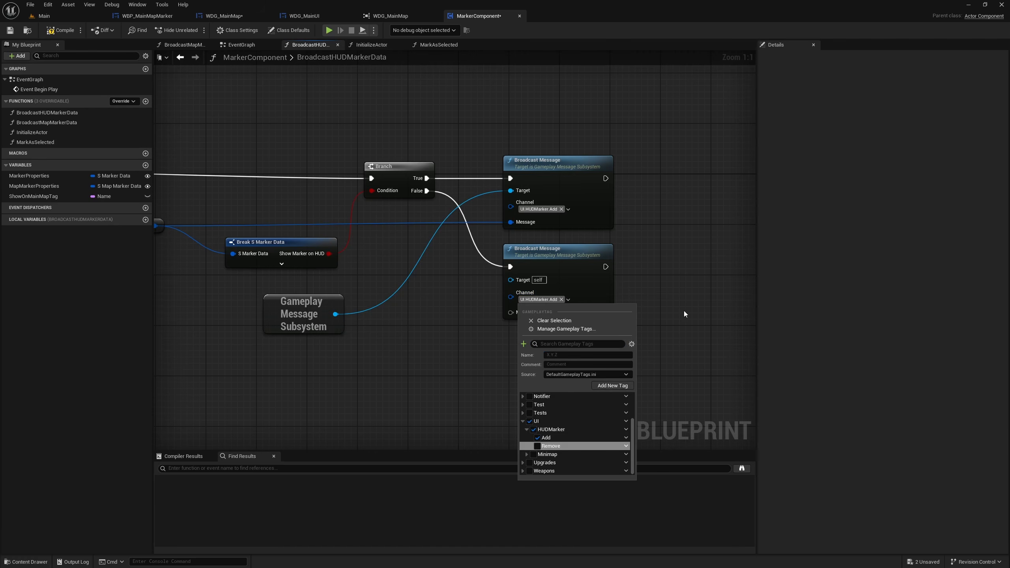
left_click(711, 310)
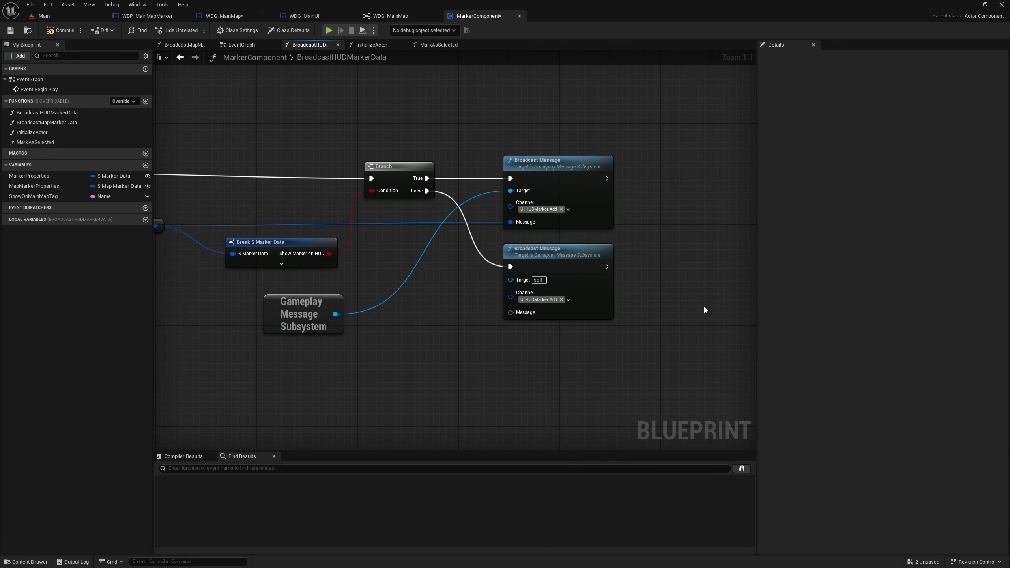
left_click(568, 299)
left_click(550, 453)
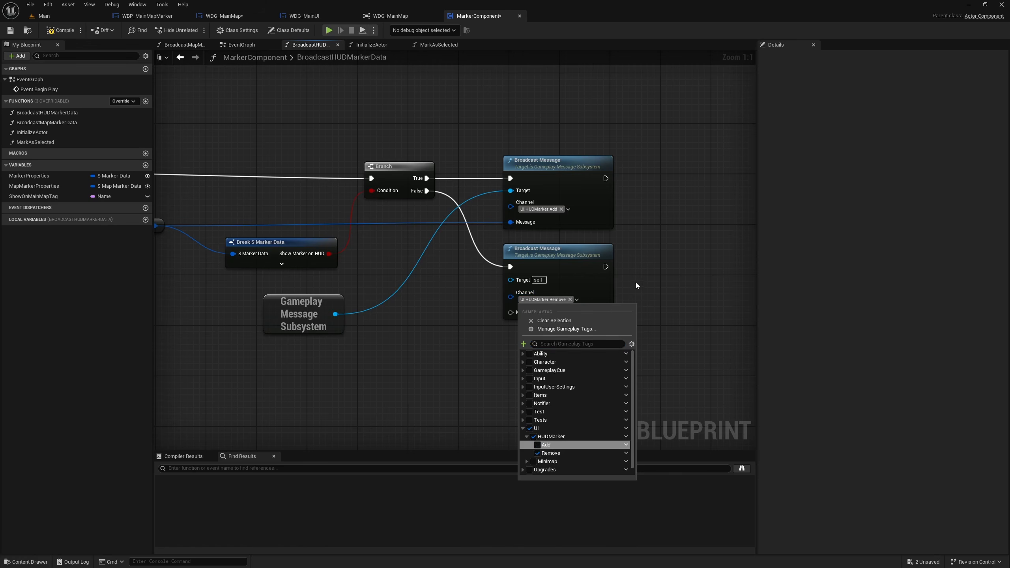
left_click(662, 281)
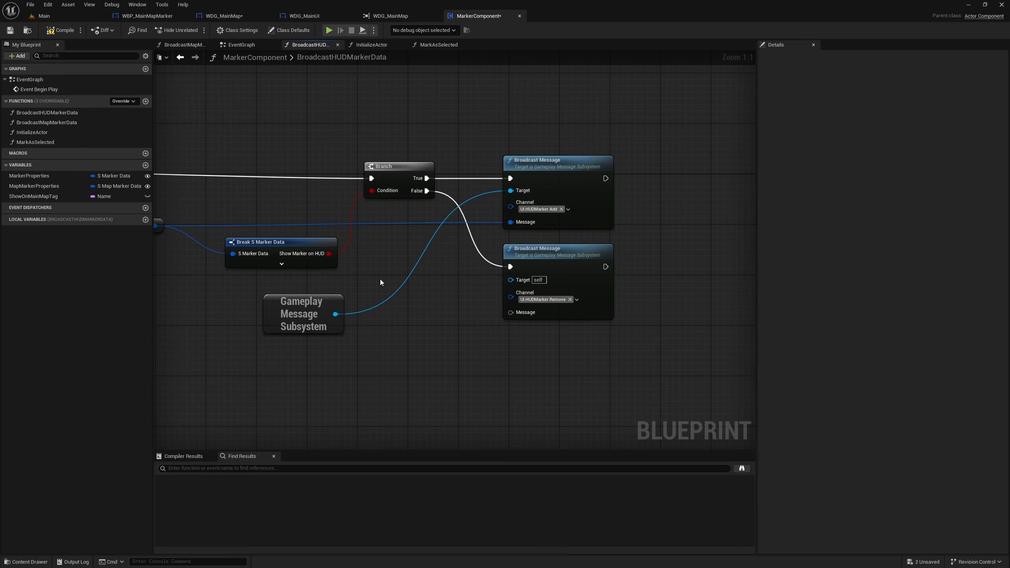
- Route Marker Properties through a reroute node into the second Broadcast Message's Message input and straighten the wire
right_click_drag(311, 293, 336, 294)
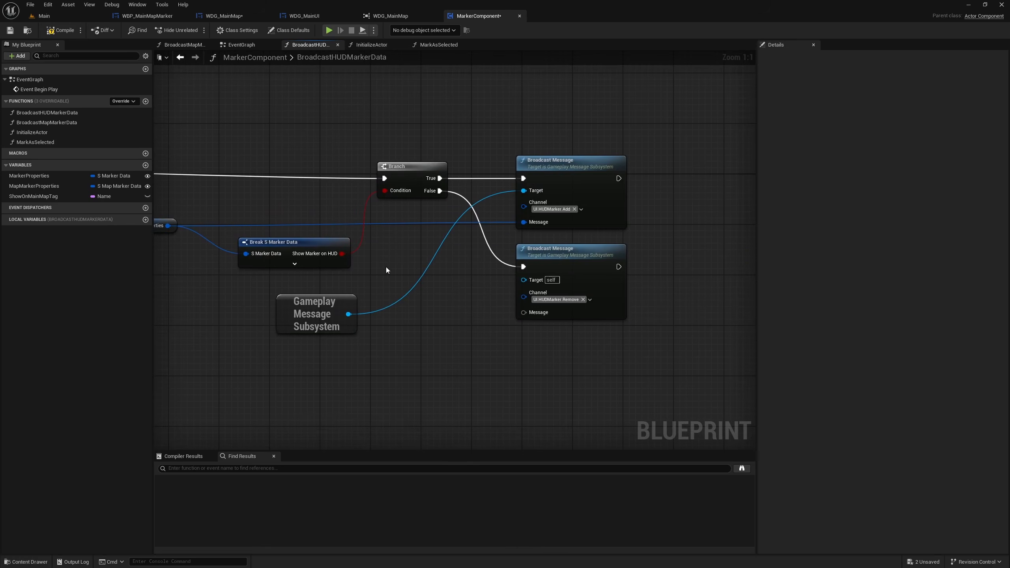
right_click_drag(257, 259, 409, 265)
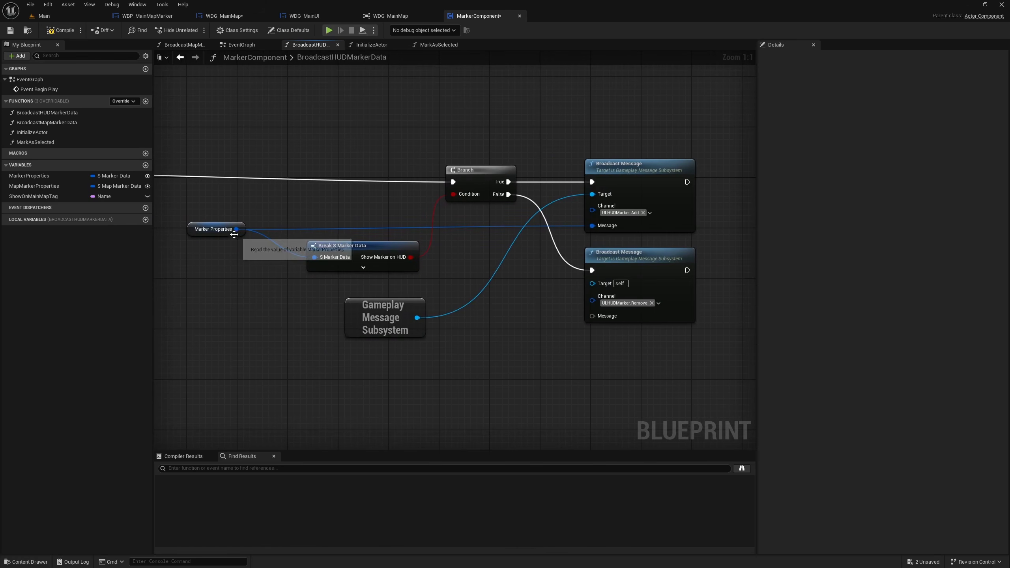
mouse_move(236, 229)
left_mouse_down()
mouse_move(334, 269)
mouse_move(584, 312)
left_mouse_up()
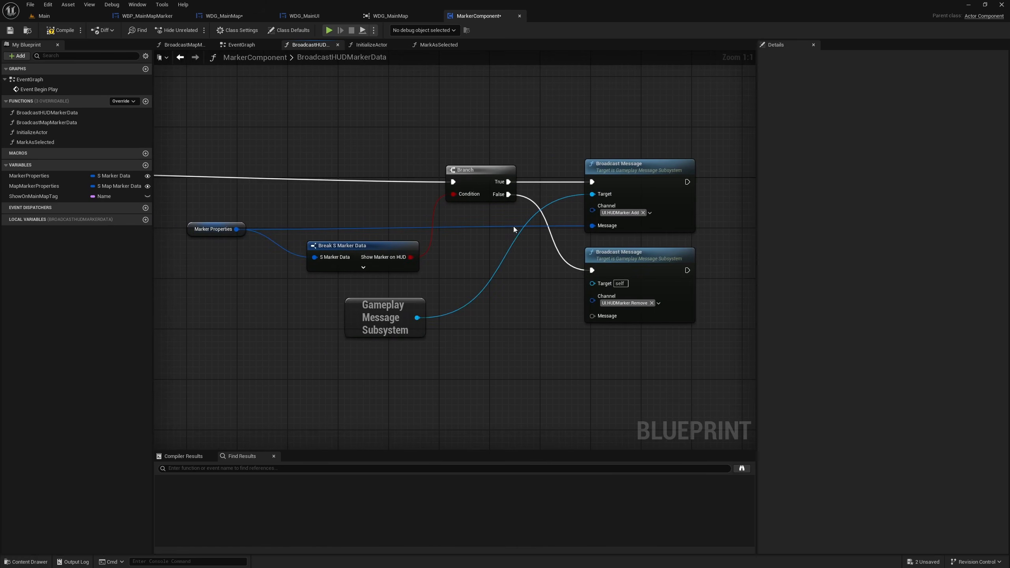
double_click(512, 226)
mouse_move(243, 217)
left_mouse_down()
mouse_move(528, 233)
mouse_move(558, 303)
mouse_move(592, 315)
left_mouse_up()
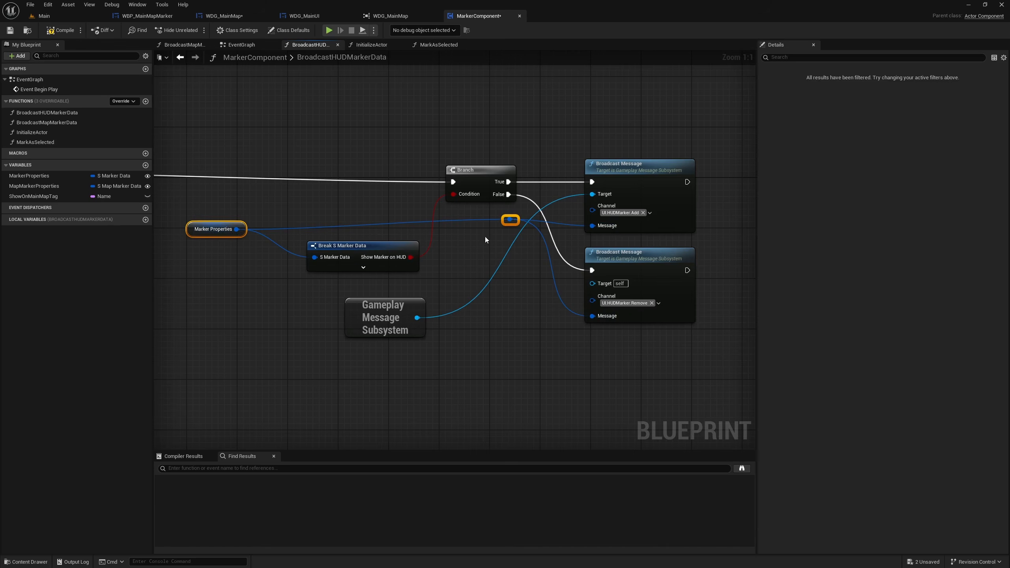
key("q")
right_click_drag(502, 239, 513, 274)
scroll(479, 270, "down", 2)
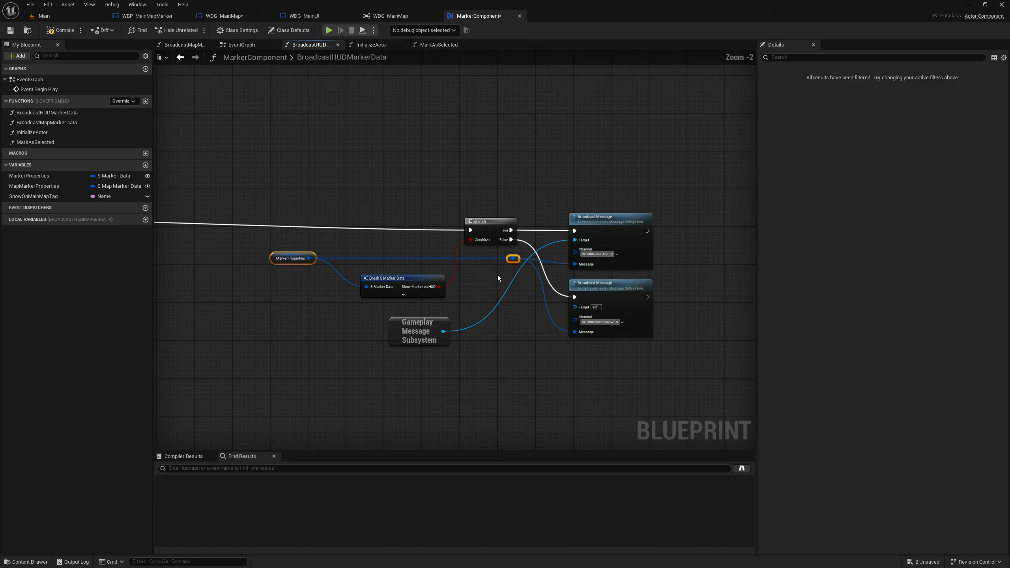
- Connect Gameplay Message Subsystem to the second Broadcast Message's Target and compile MarkerComponent
left_click(59, 32)
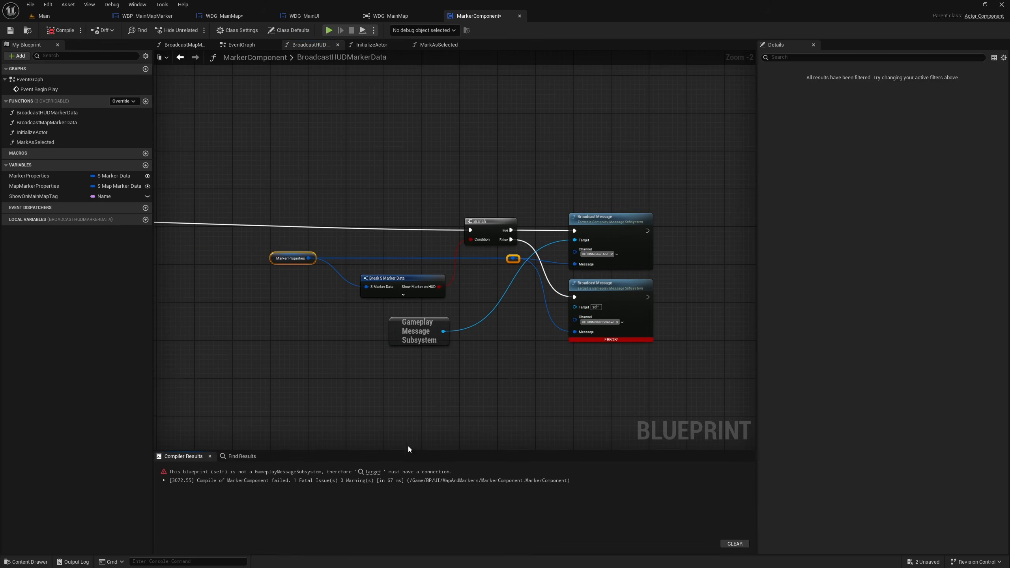
scroll(559, 318, "up", 2)
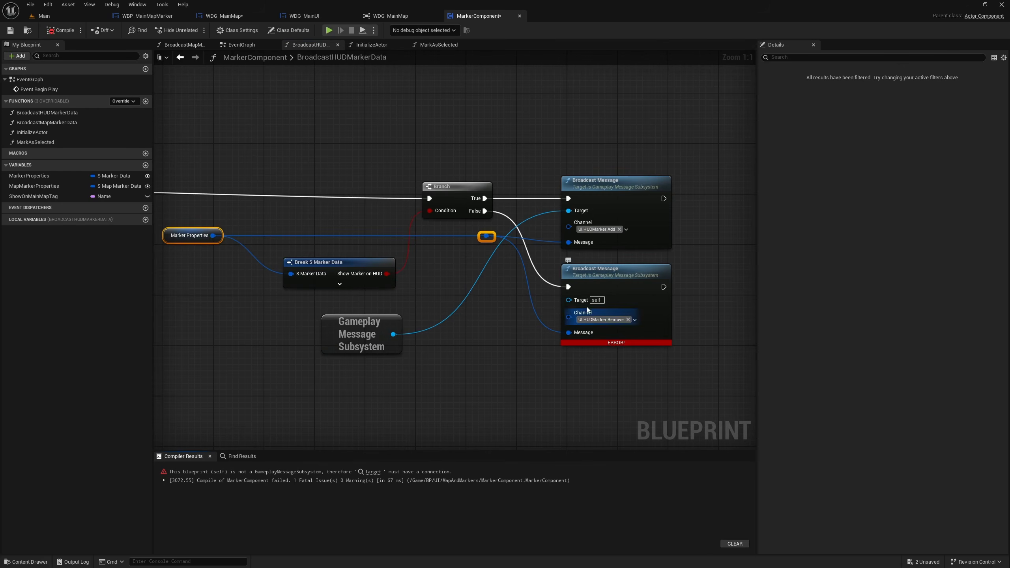
left_click_drag(568, 300, 394, 334)
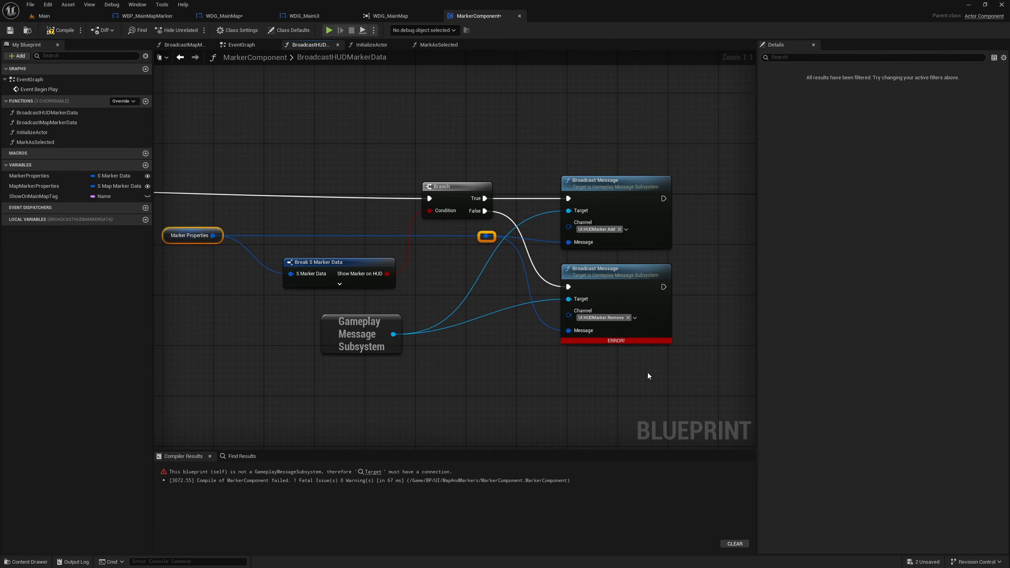
left_click(59, 31)
- Open the WBP_HUDMarkers widget blueprint from the MapAndMarkers folder and show its EventGraph
left_click(44, 16)
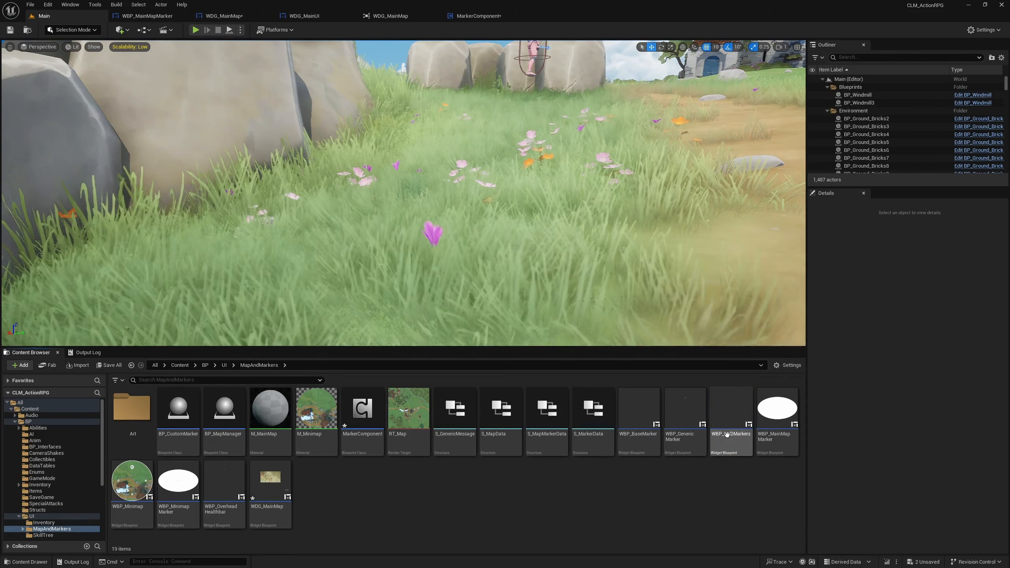
double_click(731, 416)
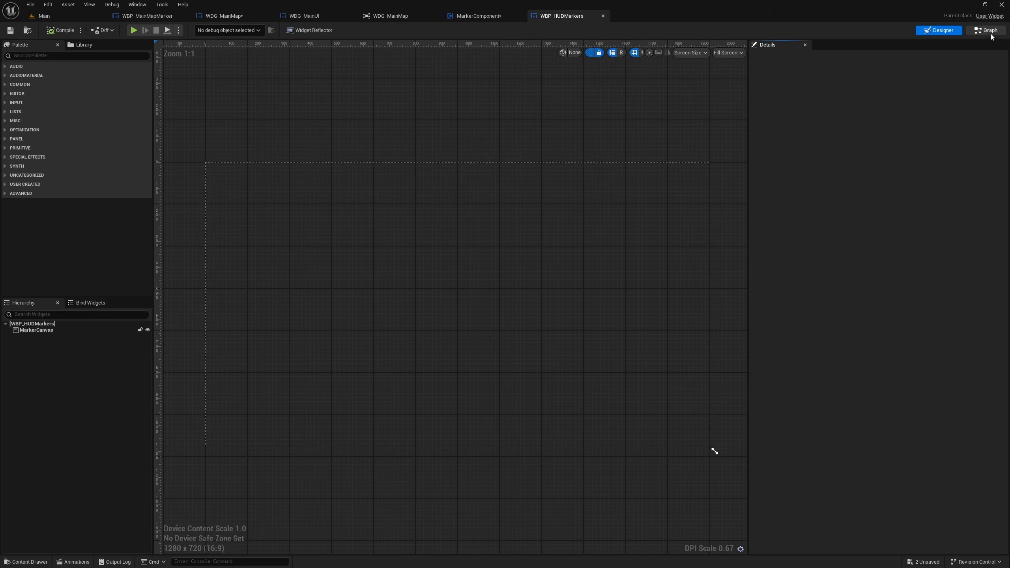
left_click(987, 30)
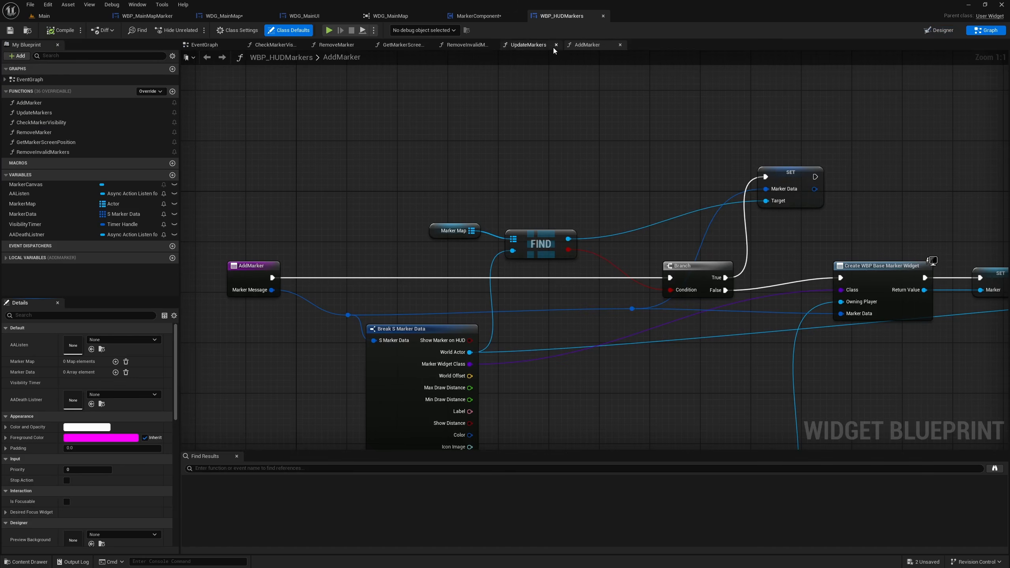
left_click(207, 44)
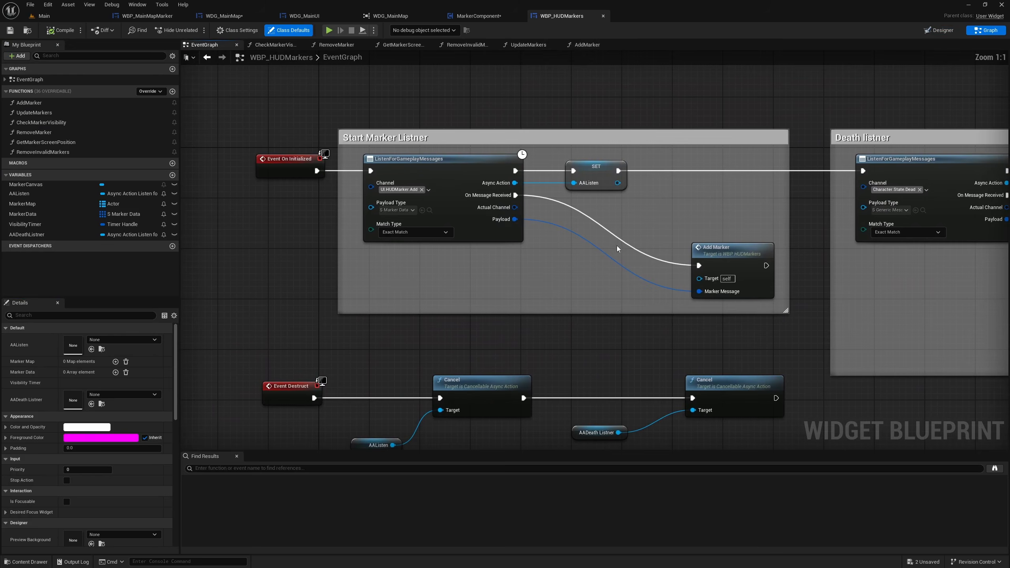
left_click(725, 255)
- Move the Set Timer by Function Name node farther from the Death listner comment to make room in the execution chain
right_click_drag(877, 271, 317, 298)
right_click_drag(642, 184, 256, 185)
right_click_drag(620, 297, 547, 324)
left_click_drag(426, 140, 682, 300)
left_click_drag(483, 213, 883, 218)
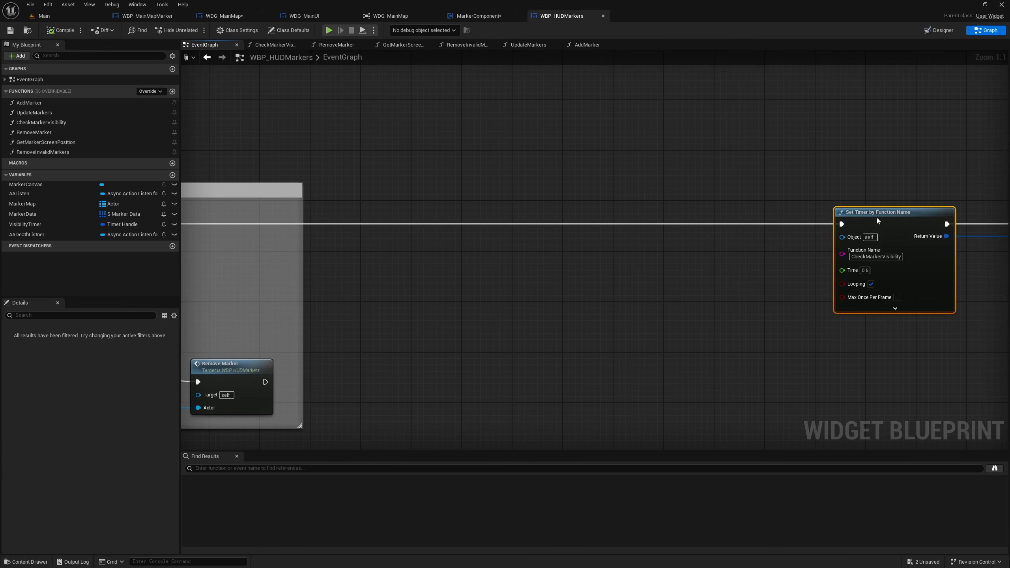
right_click_drag(524, 263, 622, 273)
scroll(934, 239, "down", 3)
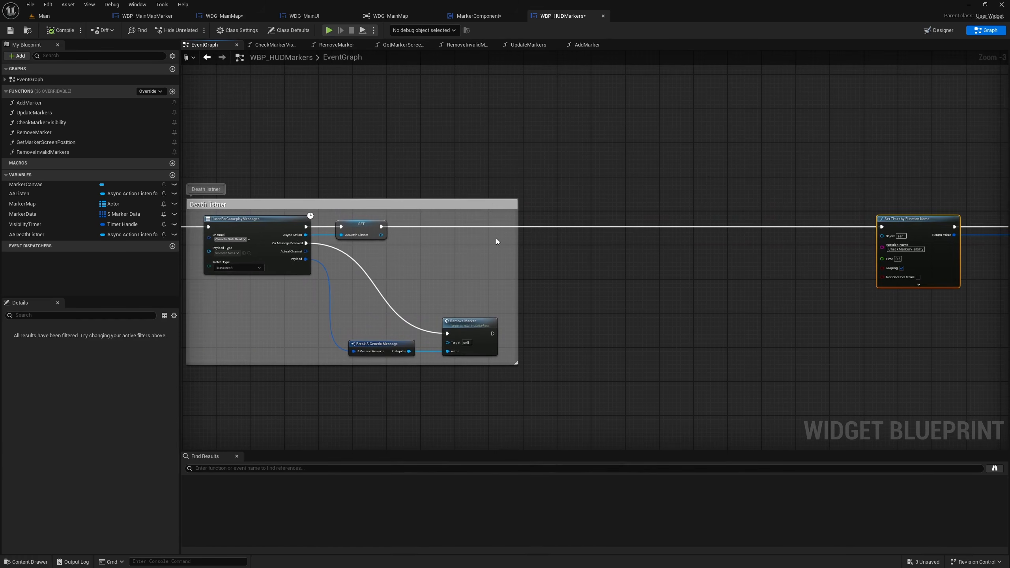
- Insert a Listen for Gameplay Messages node between the SET AADeath Listner node and Set Timer by Function Name
left_click_drag(381, 227, 586, 228)
type("listn")
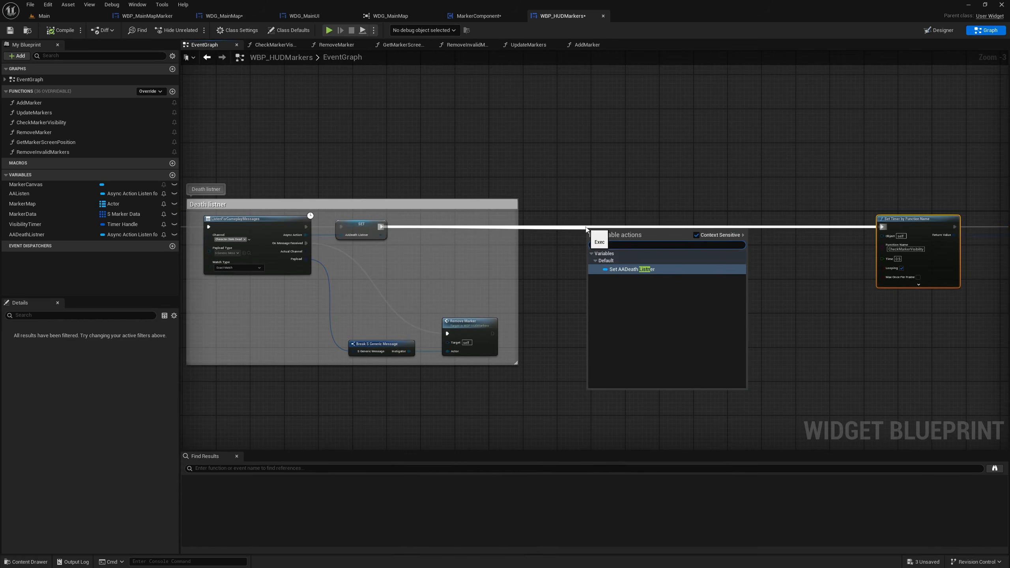
key("BackSpace")
type("e")
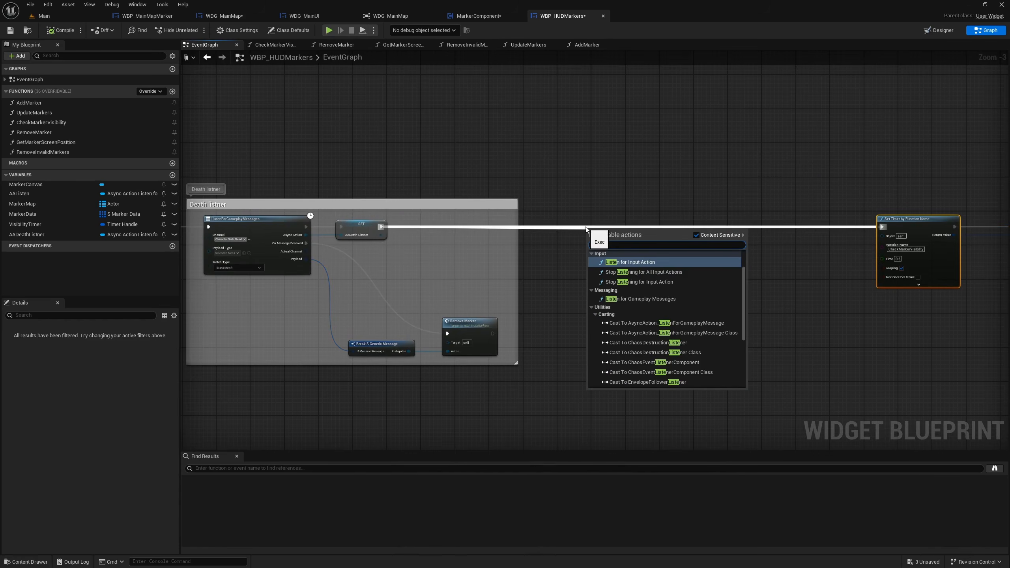
type("nfor")
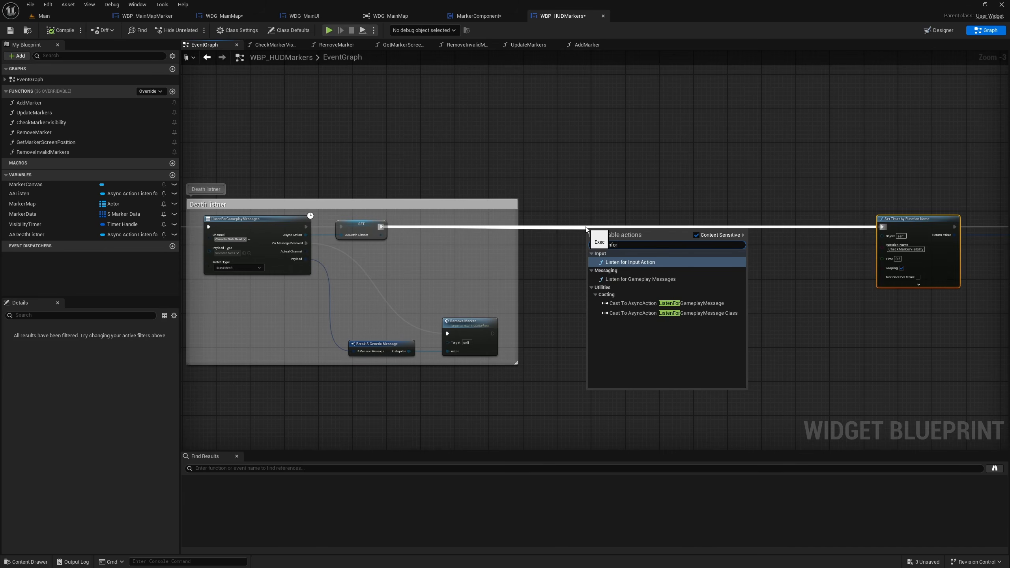
key("Down")
key("Return")
scroll(782, 181, "up", 3)
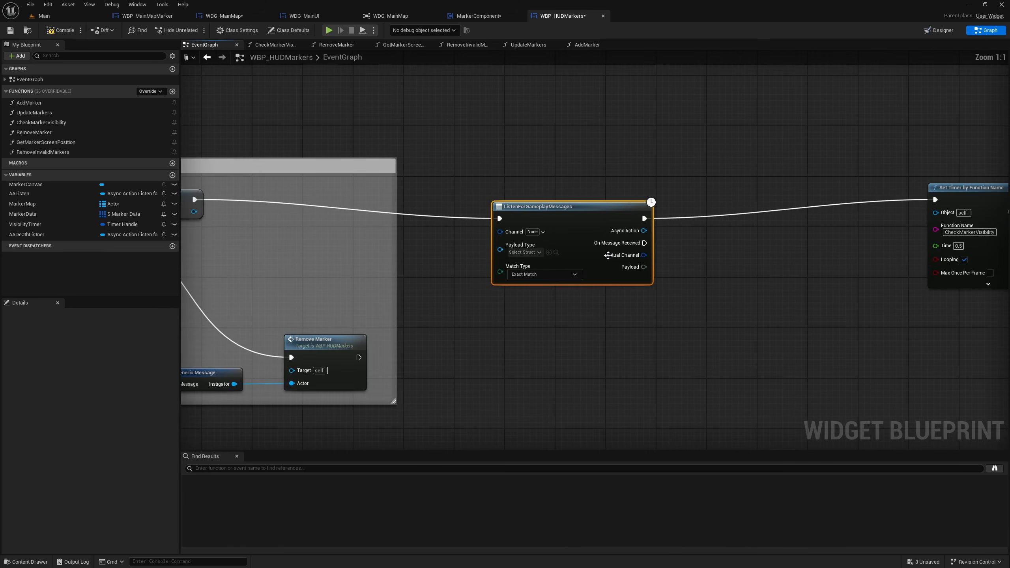
- Set the new listener's payload type to S Generic Message, matching the death listener's
right_click_drag(531, 159, 947, 148)
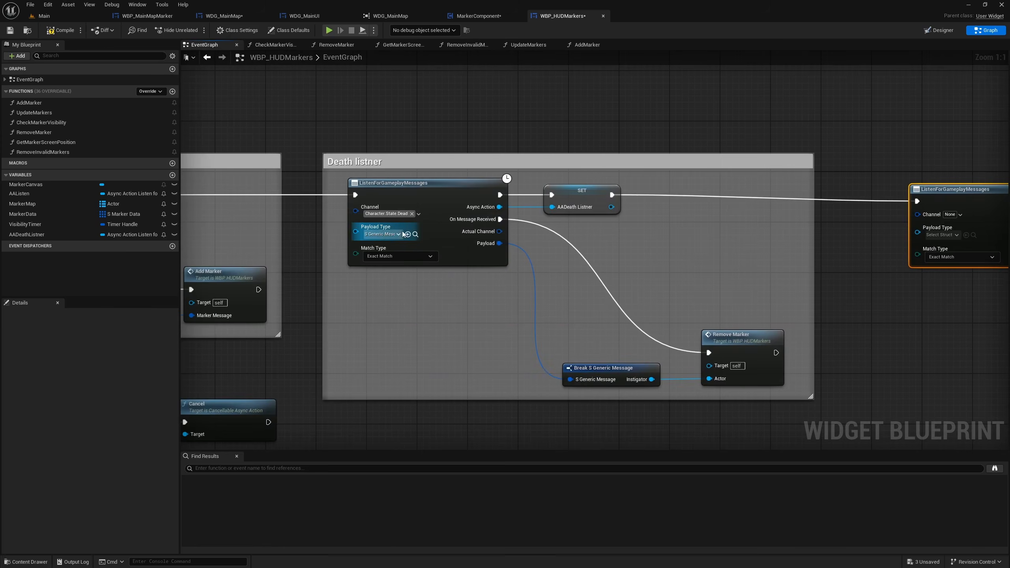
right_click_drag(917, 93, 456, 128)
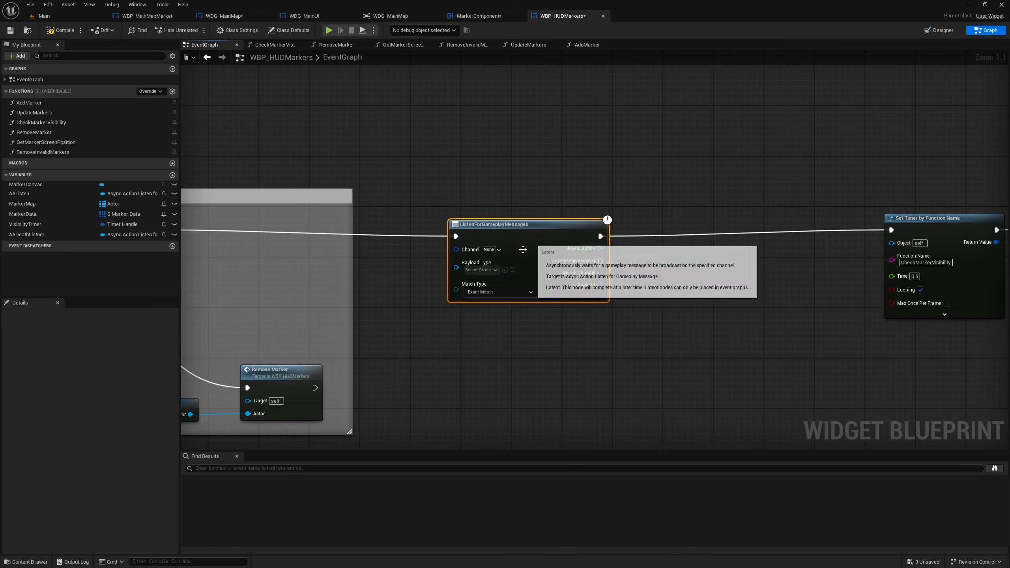
left_click(481, 270)
type("ge")
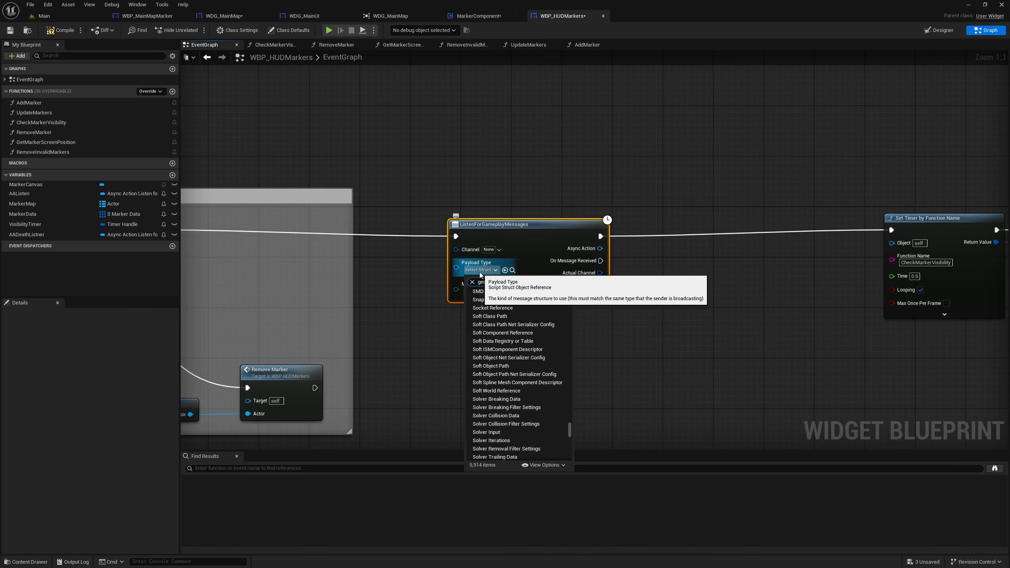
type("ner")
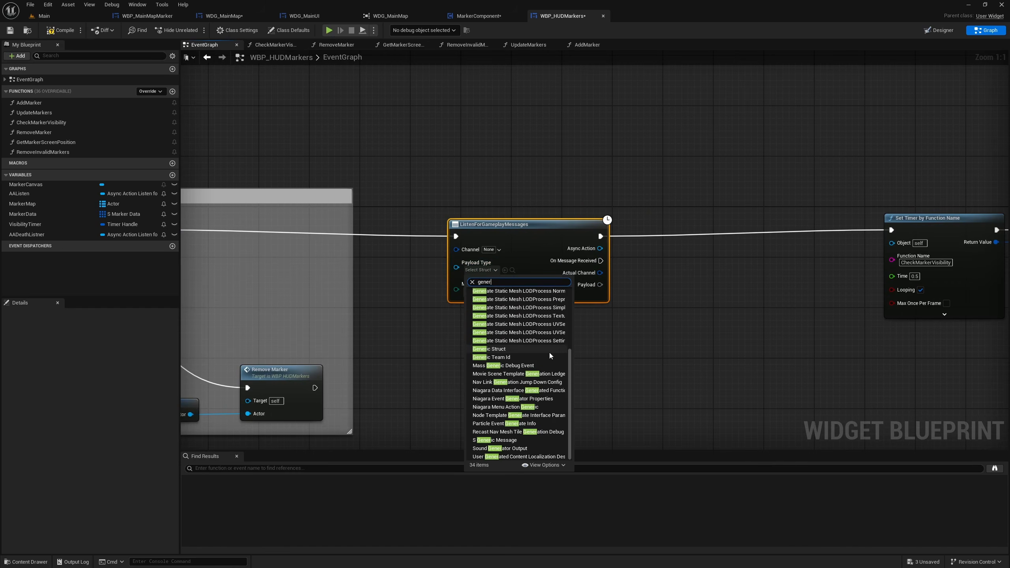
type("icm")
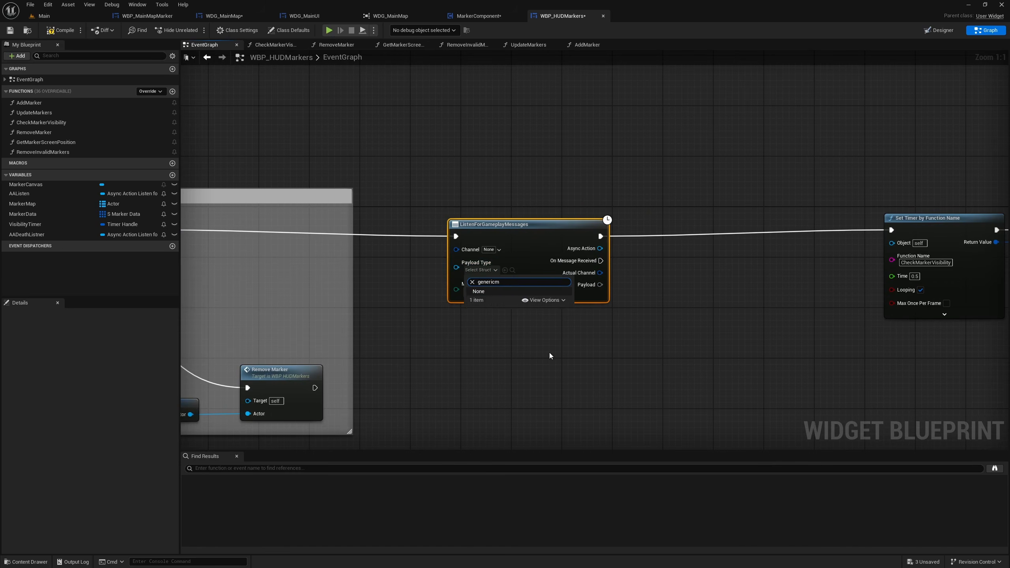
type("w m")
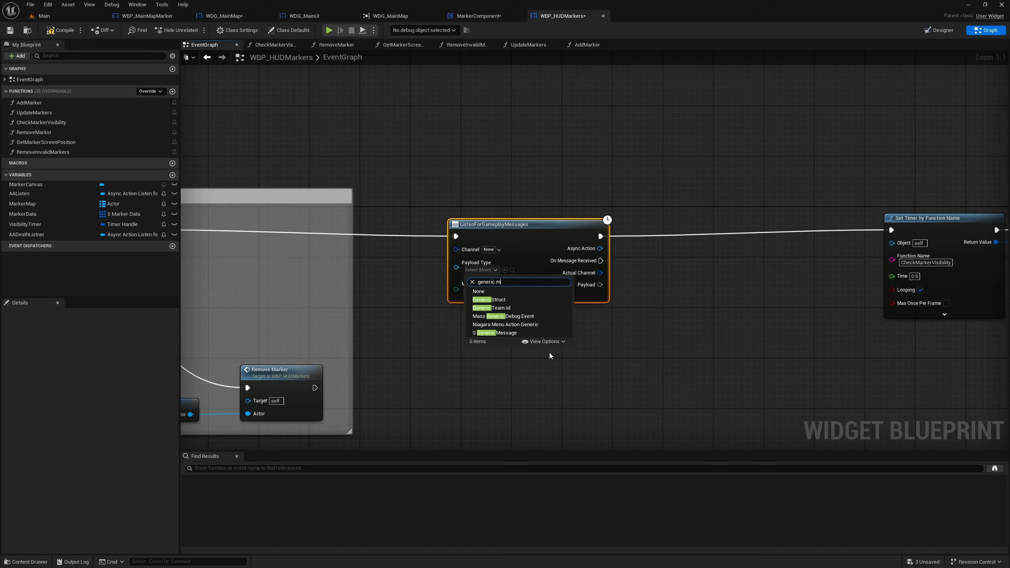
type("e")
left_click(497, 308)
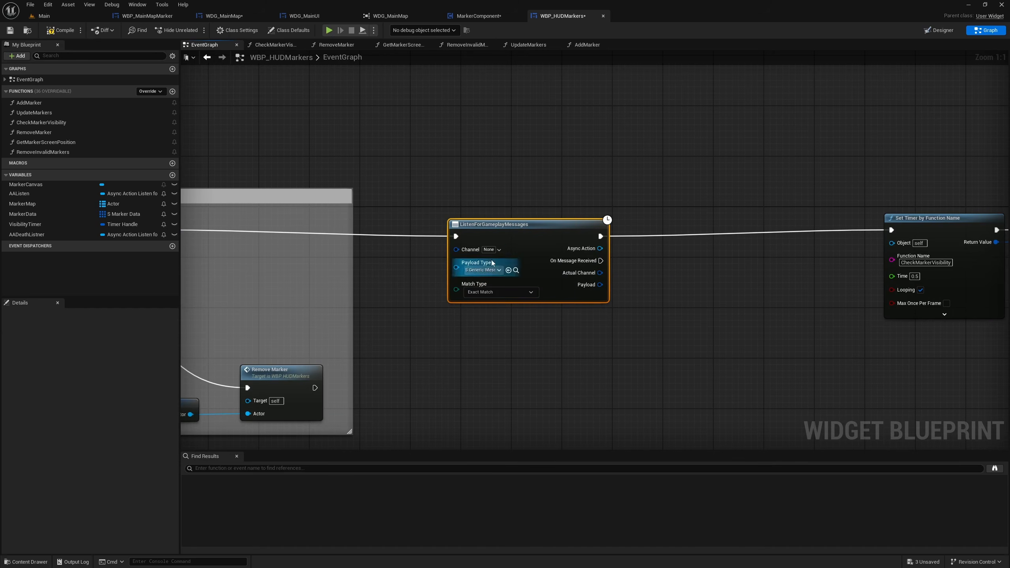
- Set the new Listen for Gameplay Messages node's channel to the UI.HUDMarker.Remove gameplay tag
left_click(493, 249)
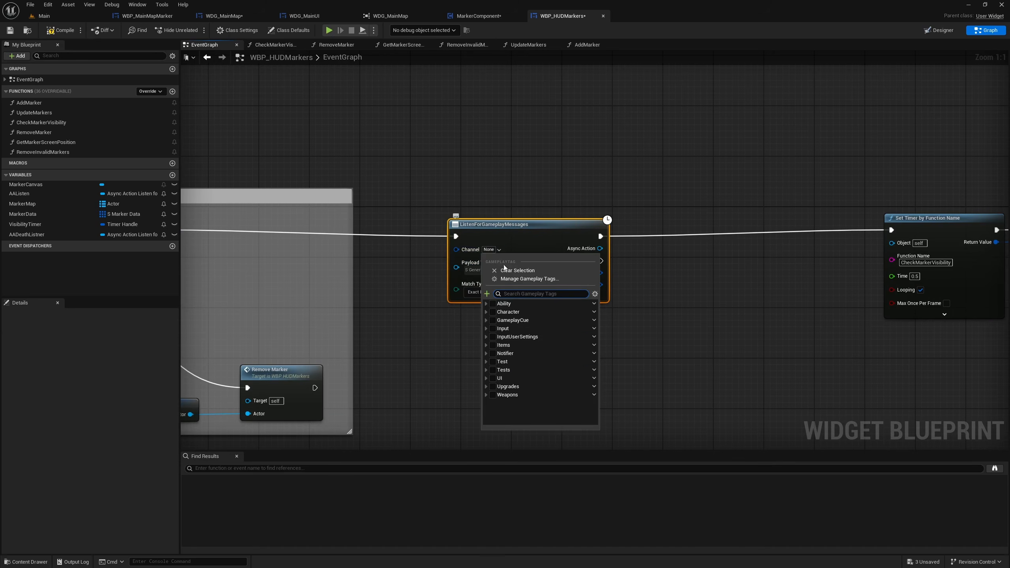
left_click(487, 378)
left_click(489, 386)
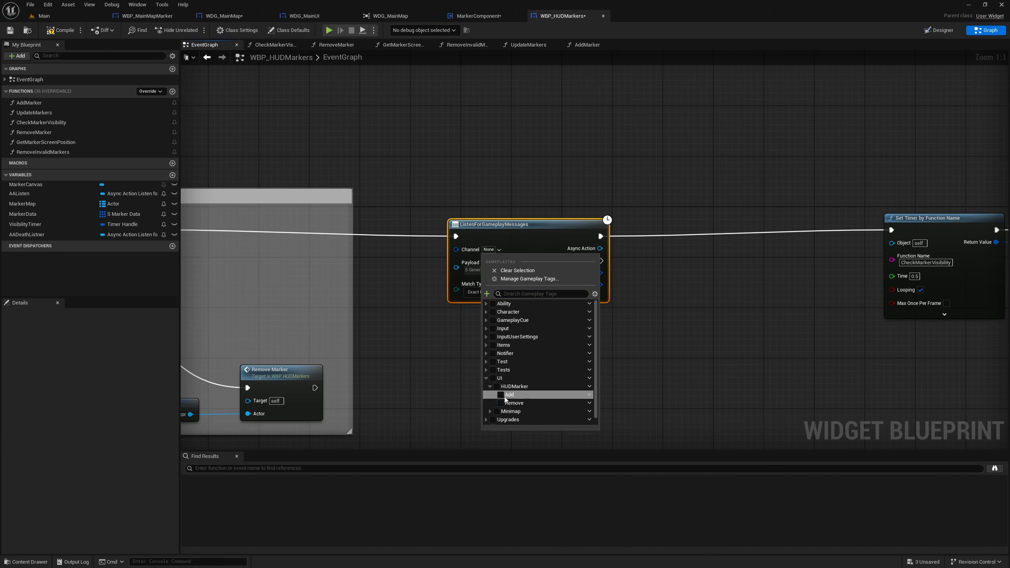
left_click(500, 403)
right_click_drag(705, 306, 661, 284)
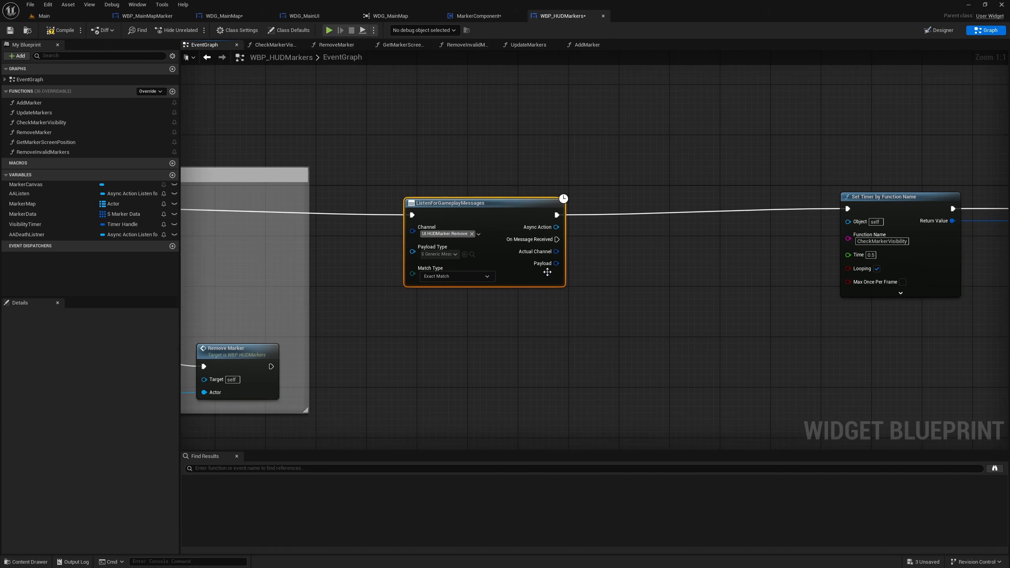
- Add a Break S Generic Message node fed by the Payload of the UI.HUDMarker.Remove listener
right_click_drag(567, 258, 451, 250)
left_click_drag(441, 232, 519, 322)
right_click_drag(390, 334, 757, 328)
right_click_drag(724, 281, 386, 282)
right_click_drag(394, 363, 477, 293)
left_click_drag(472, 262, 525, 333)
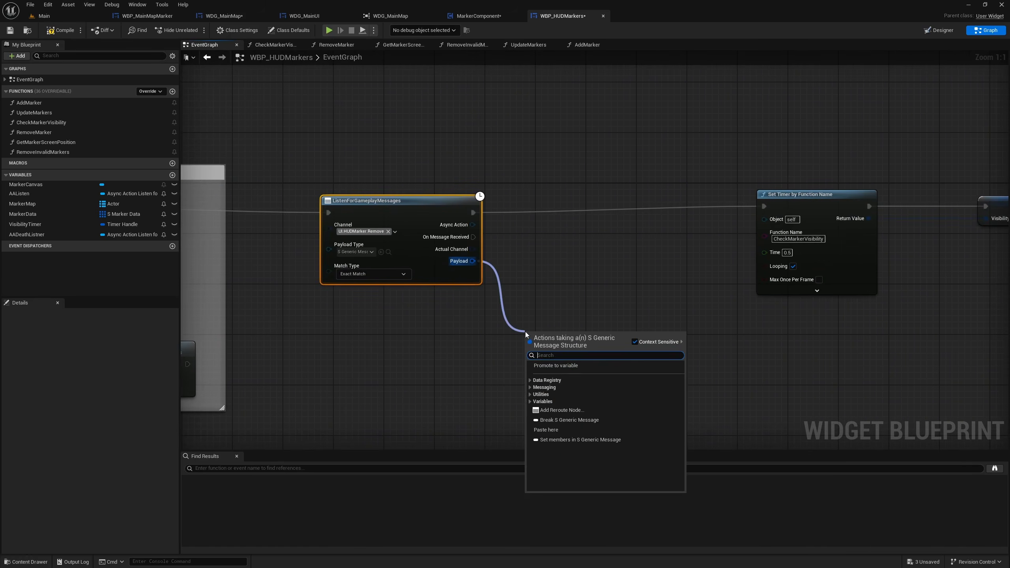
type("break")
key("Return")
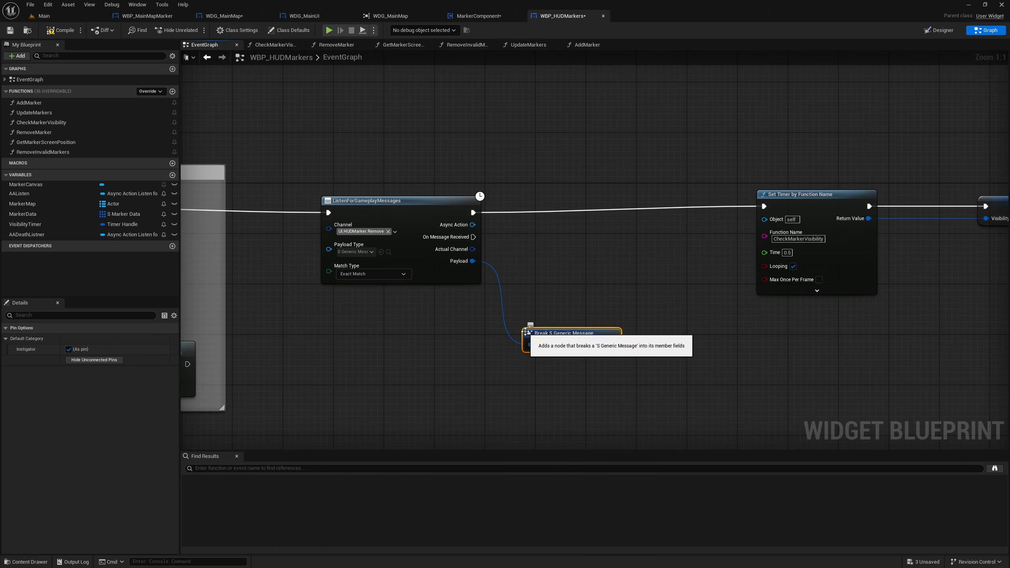
- Move the Set Timer by Function Name node and its Visibility Timer SET node farther from the UI.HUDMarker.Remove listener
right_click_drag(389, 370, 901, 353)
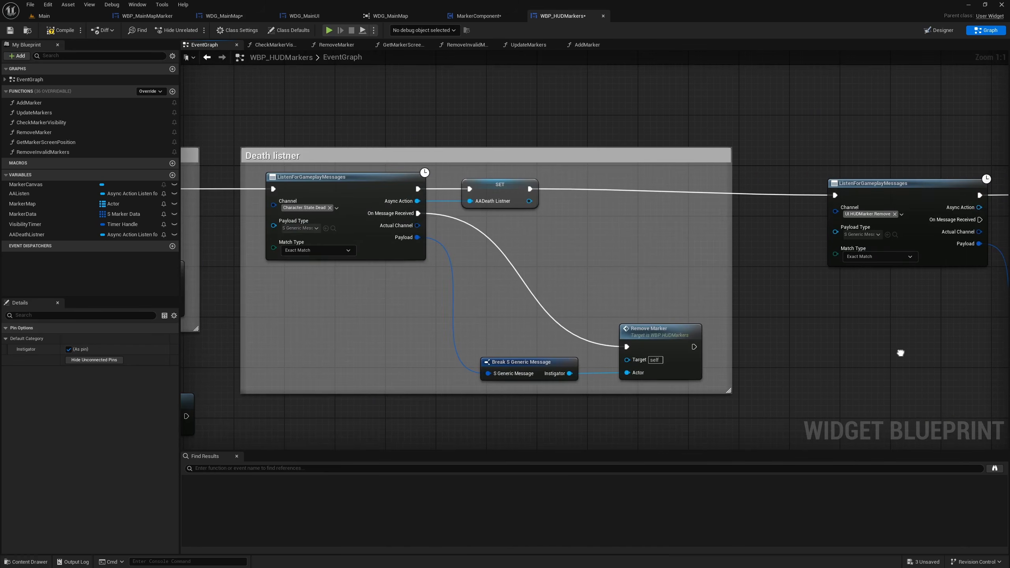
right_click_drag(883, 300, 199, 300)
scroll(372, 300, "down", 3)
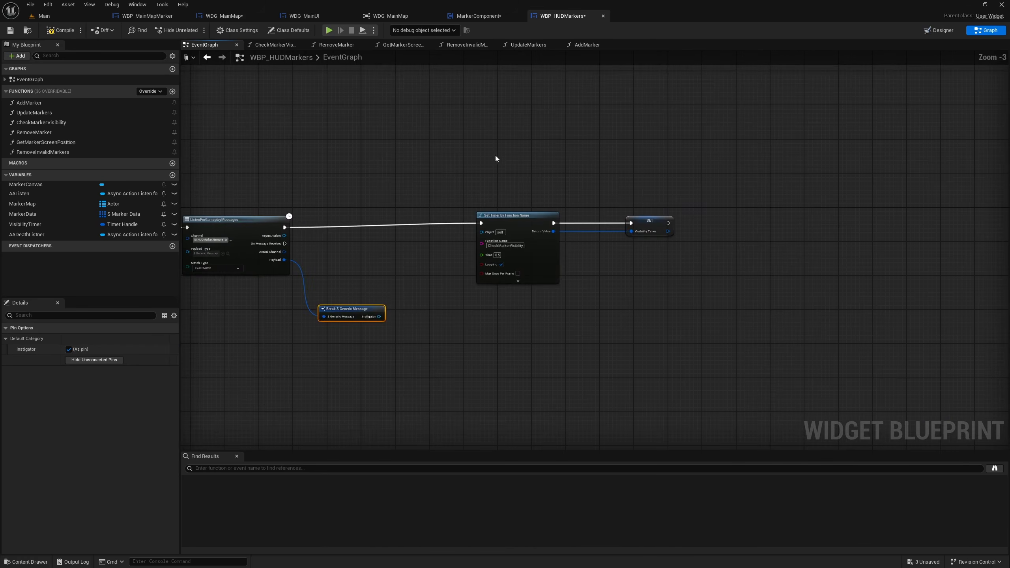
left_click_drag(495, 158, 665, 243)
right_click_drag(410, 280, 653, 278)
scroll(654, 277, "up", 3)
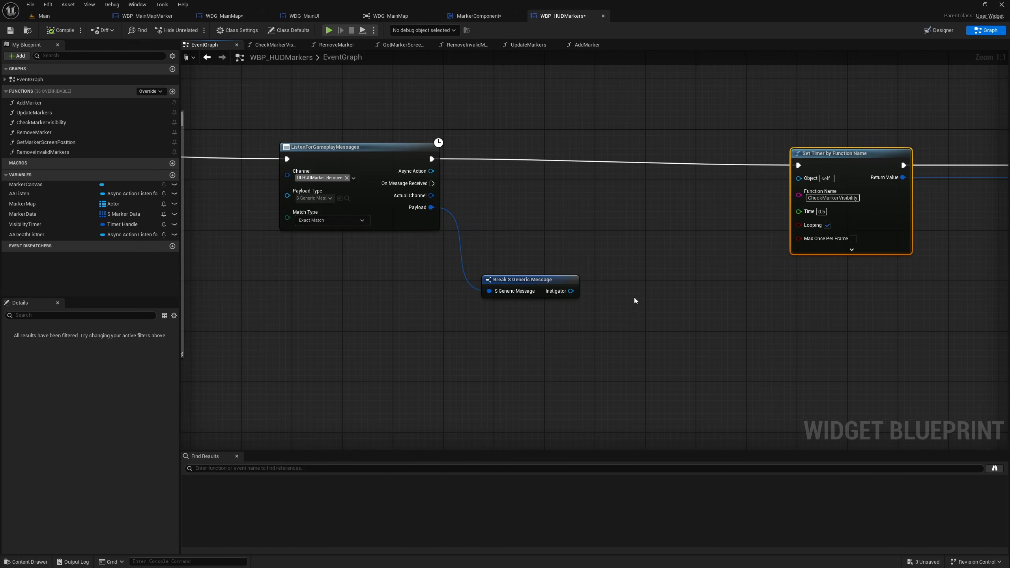
- Add a Remove Marker call that takes the broken message's Instigator as Actor and runs from the new listener's On Message Received
left_click_drag(570, 291, 600, 291)
type("remove")
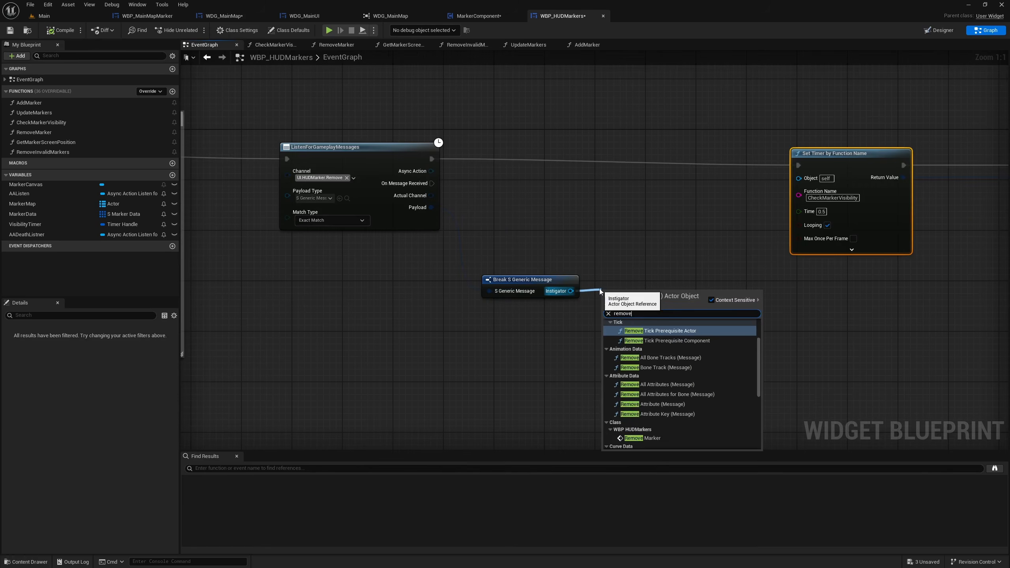
type(" marker")
key("Return")
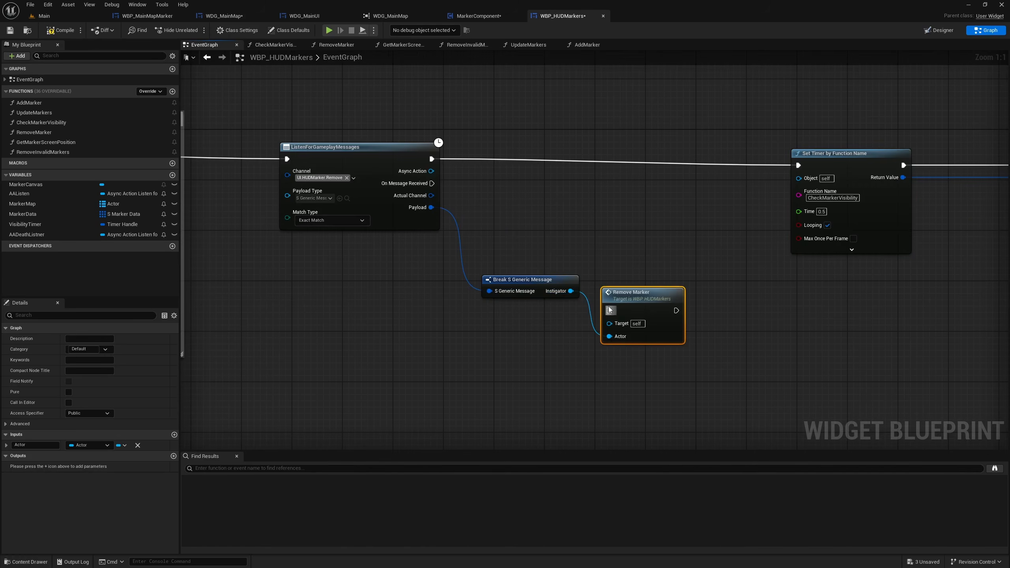
left_click_drag(609, 310, 432, 183)
- Align Remove Marker with the Break S Generic Message node by straightening their connection, and compile the widget blueprint
mouse_move(631, 293)
left_mouse_down()
mouse_move(656, 256)
mouse_move(645, 244)
left_mouse_up()
left_click_drag(523, 257, 683, 336)
key("q")
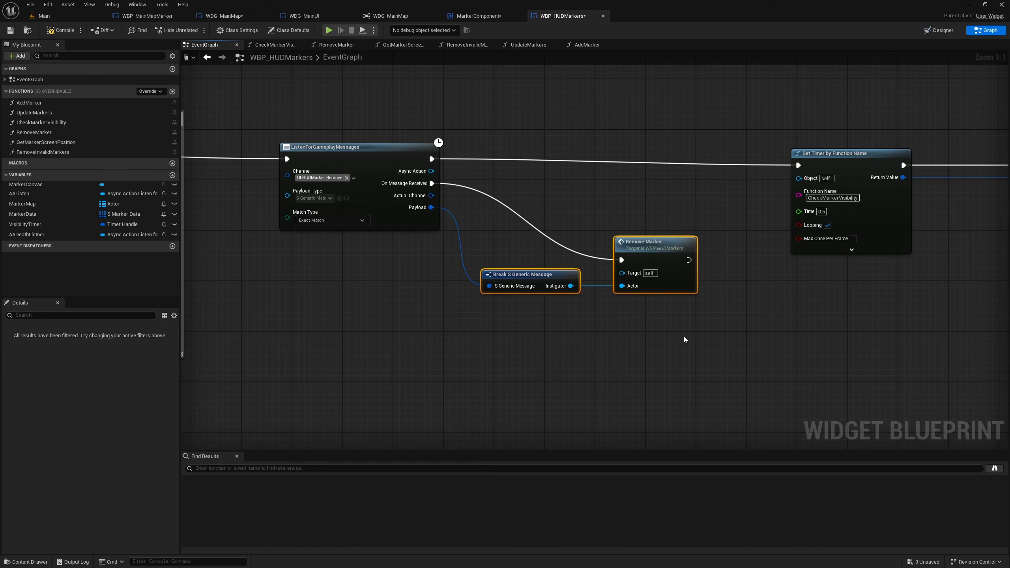
left_click(55, 30)
- Play-test the Main level full screen, select the tower marker on the map, and return to the game to check the HUD
left_click(55, 16)
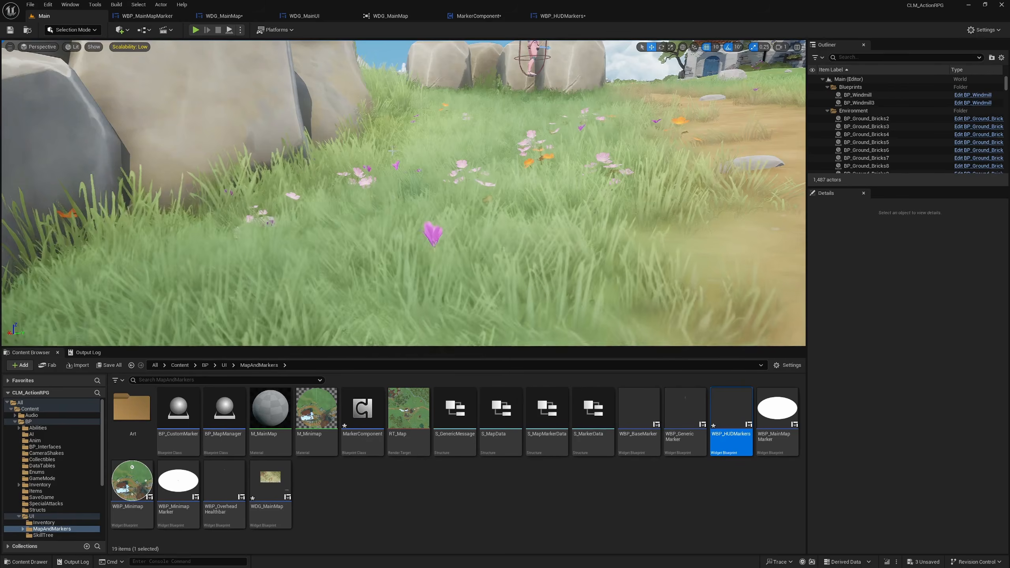
right_click_drag(396, 153, 362, 153)
key("F11")
key("alt+p")
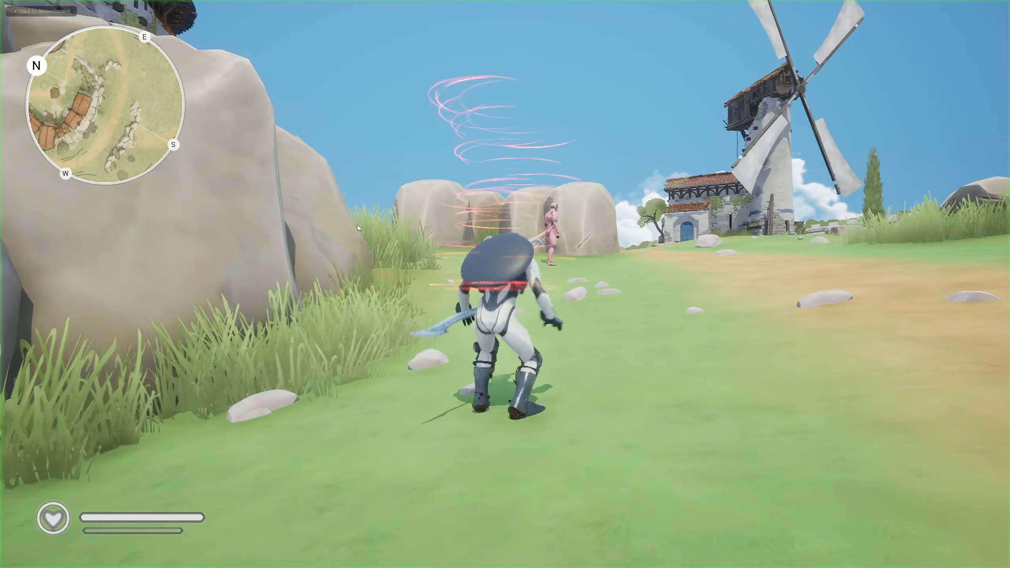
key("m")
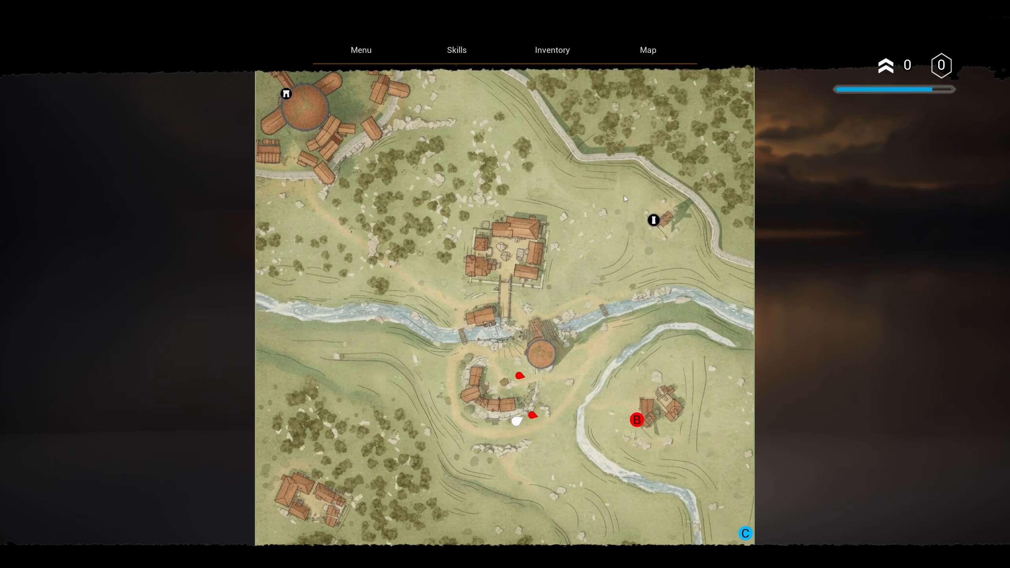
key("m")
key("w")
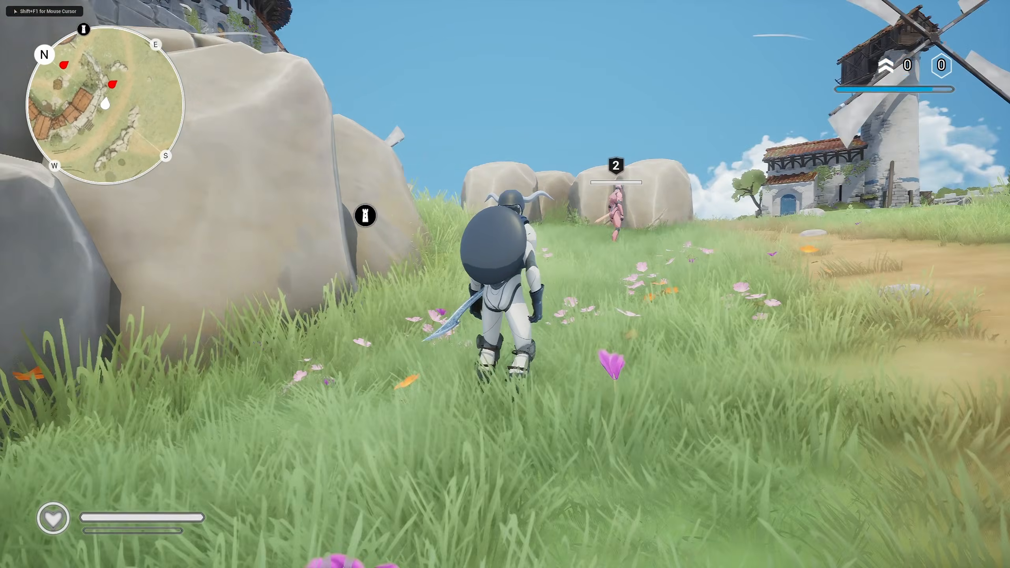
- Deselect the tower marker on the in-game map, check the HUD for it, and end the full-screen play test
key("shift+F1")
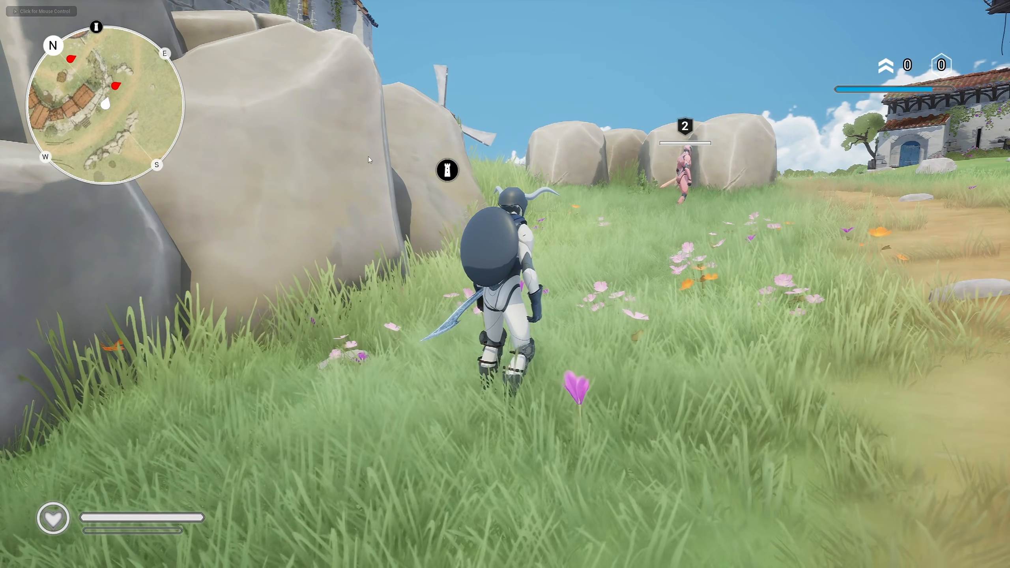
left_click(368, 156)
key("m")
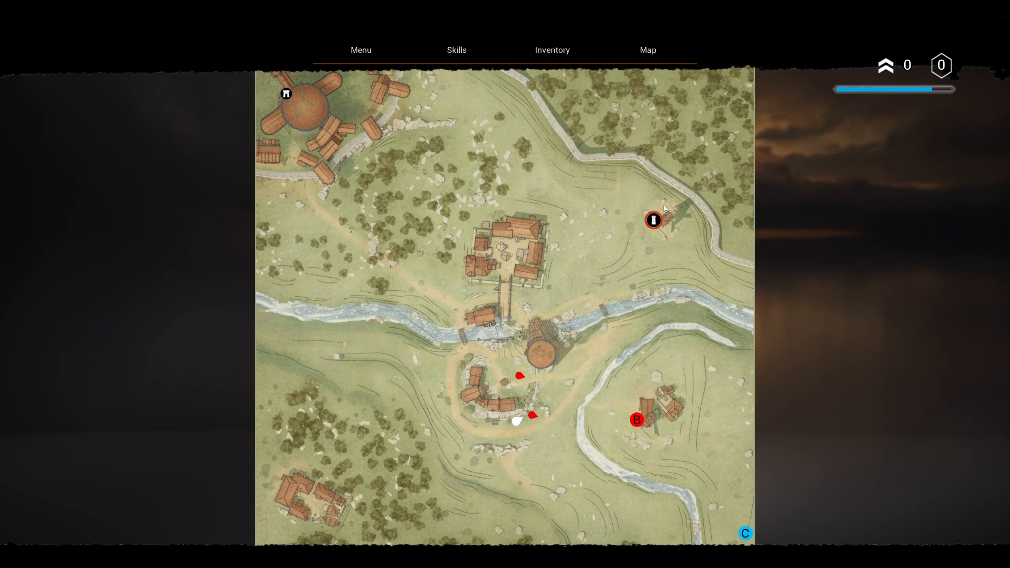
key("m")
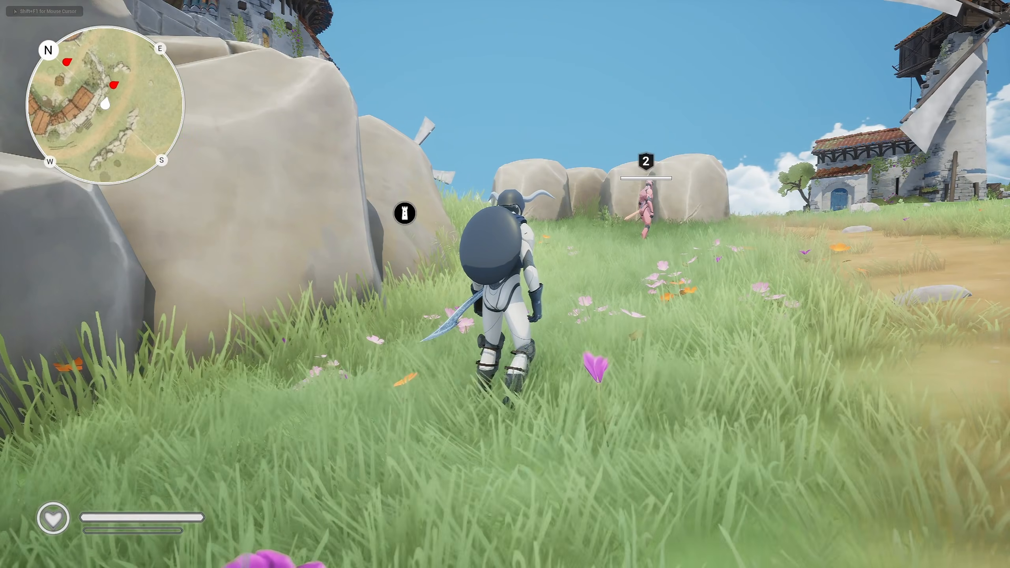
key("Escape")
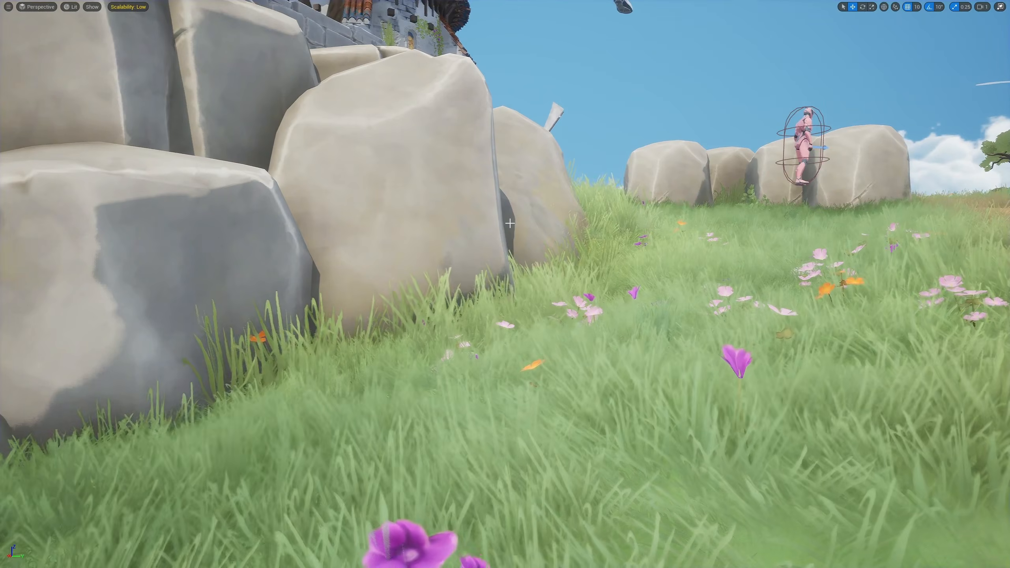
key("F11")
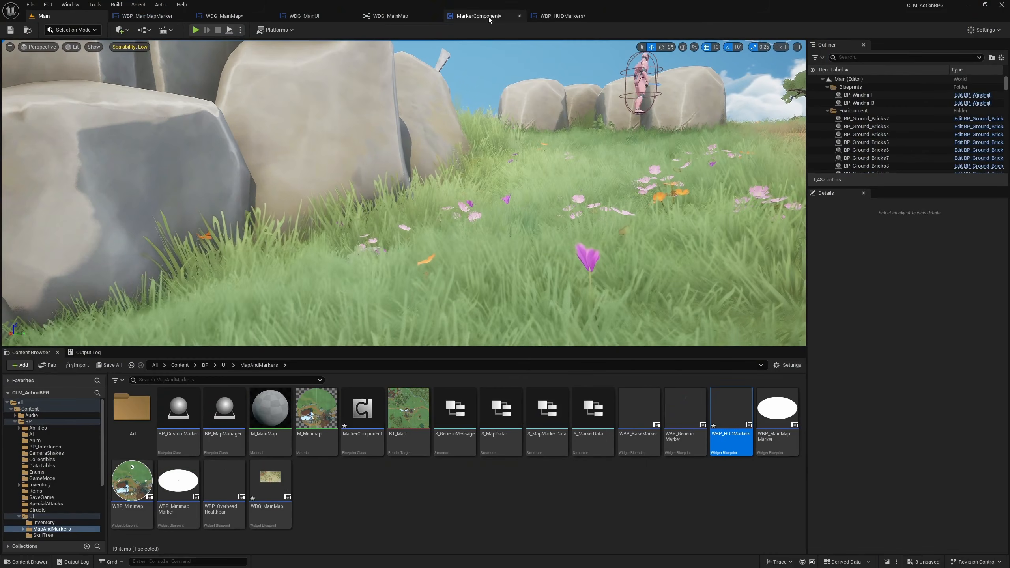
- Examine the remove and death listeners in the WBP_HUDMarkers EventGraph and the logic of the RemoveMarker function
left_click(562, 16)
right_click_drag(670, 334, 521, 321)
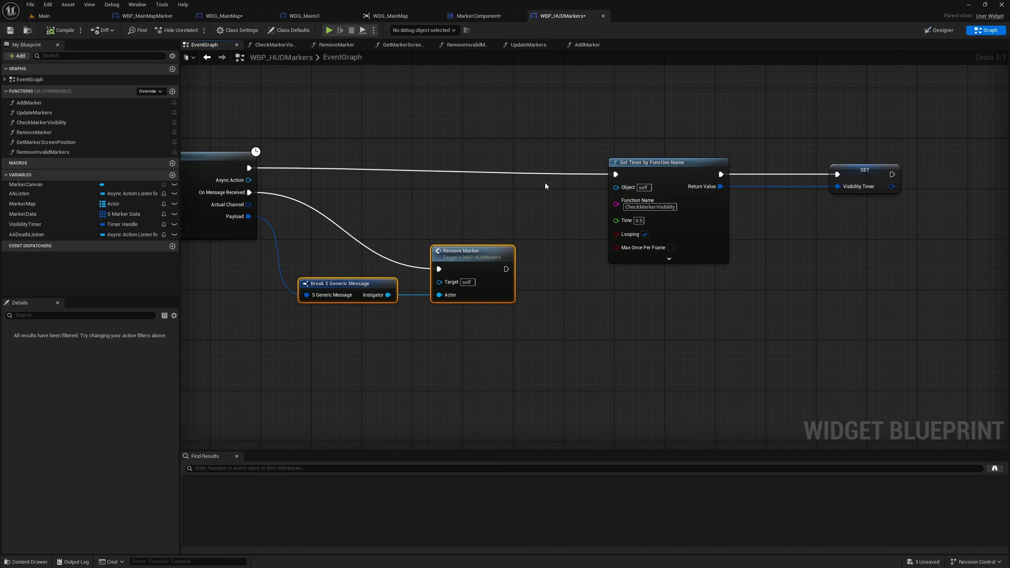
right_click_drag(382, 185, 454, 204)
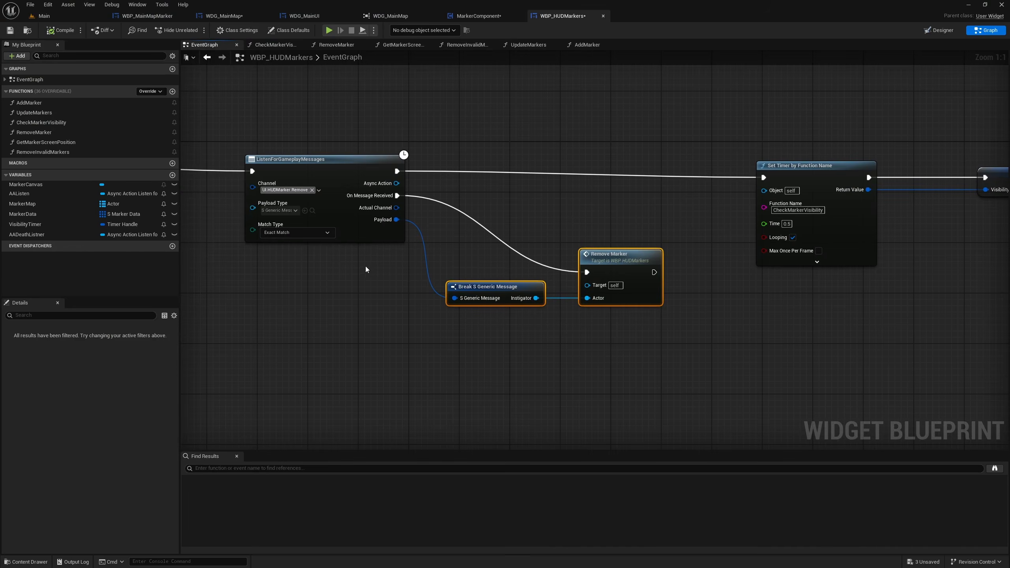
left_click(510, 287)
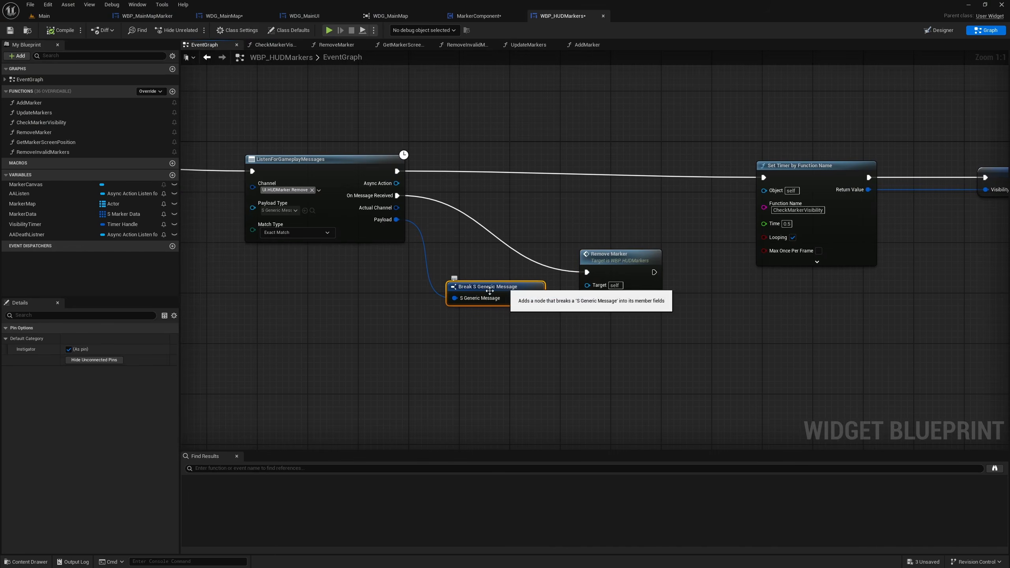
right_click_drag(309, 312, 1008, 290)
mouse_move(437, 278)
right_mouse_down()
mouse_move(900, 270)
mouse_move(433, 284)
right_mouse_up()
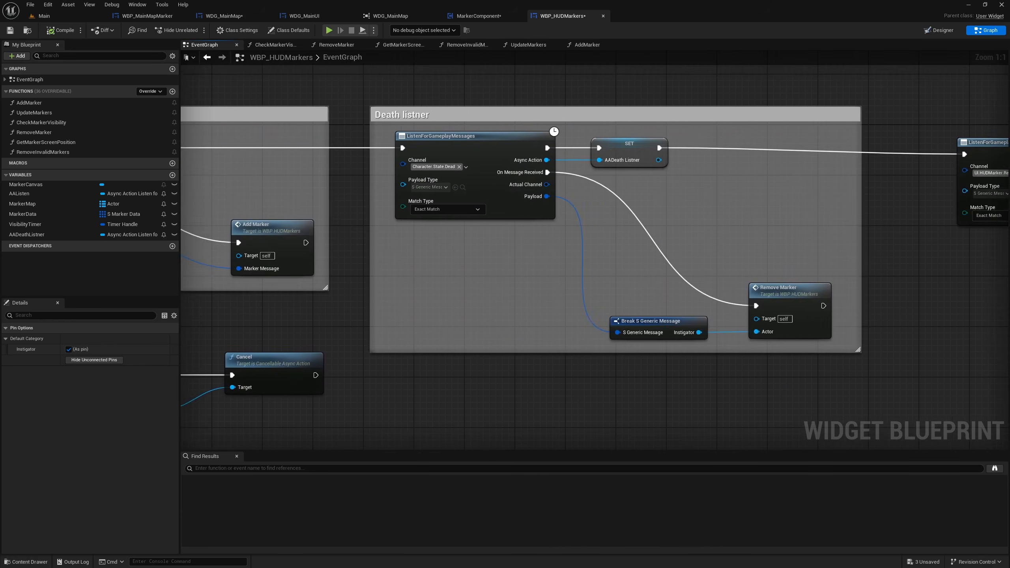
right_click_drag(960, 299, 740, 296)
double_click(555, 300)
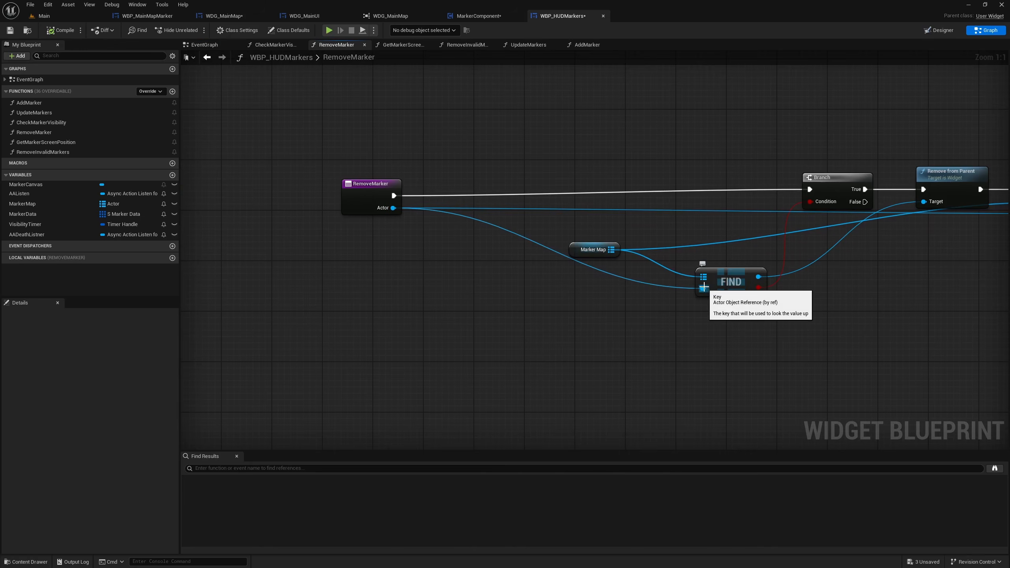
right_click_drag(634, 131, 456, 228)
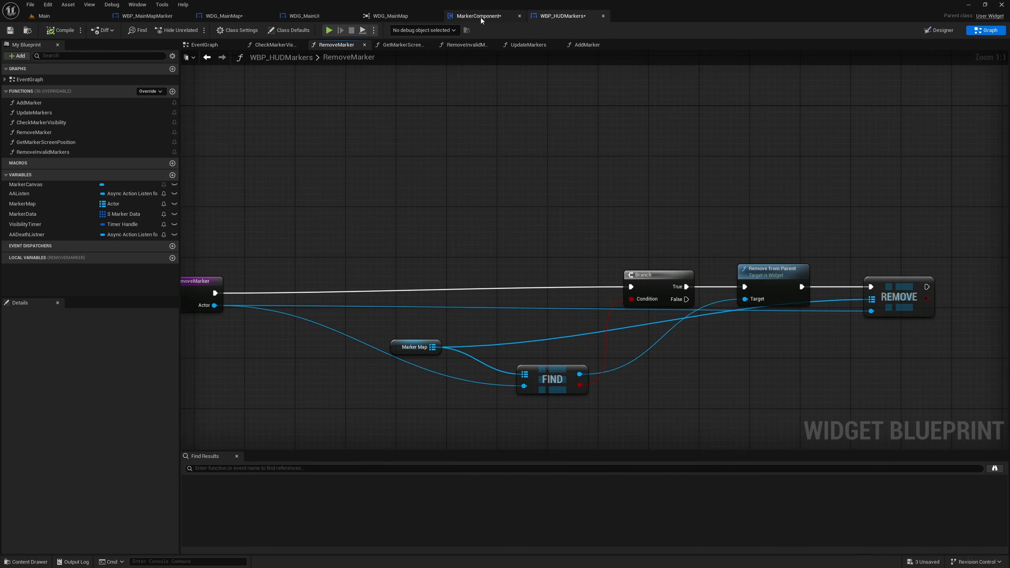
- Compare the messages broadcast in MarkerComponent's BroadcastHUDMarkerData function with the payload types of the WBP_HUDMarkers listeners
left_click(464, 16)
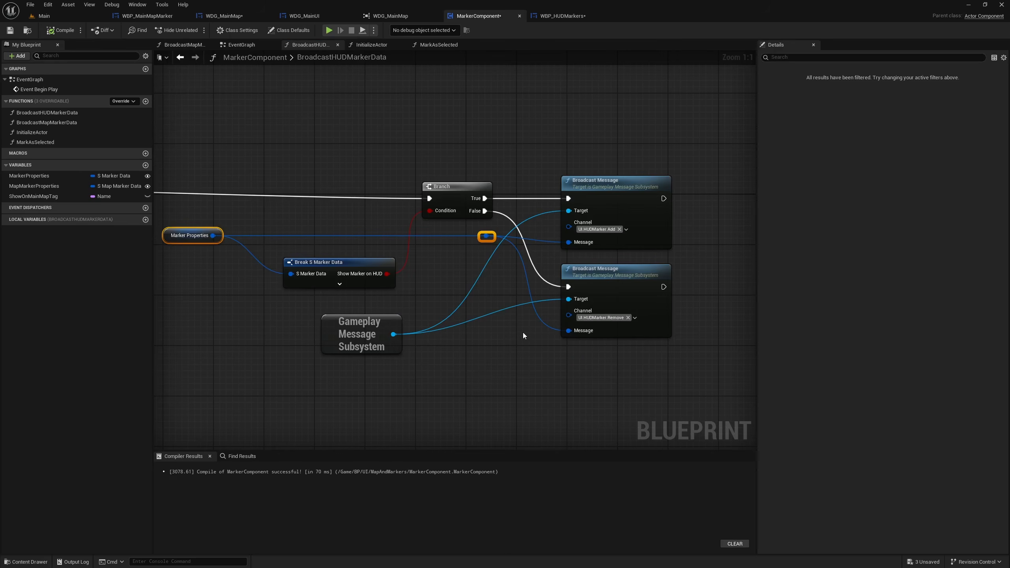
right_click_drag(523, 335, 496, 298)
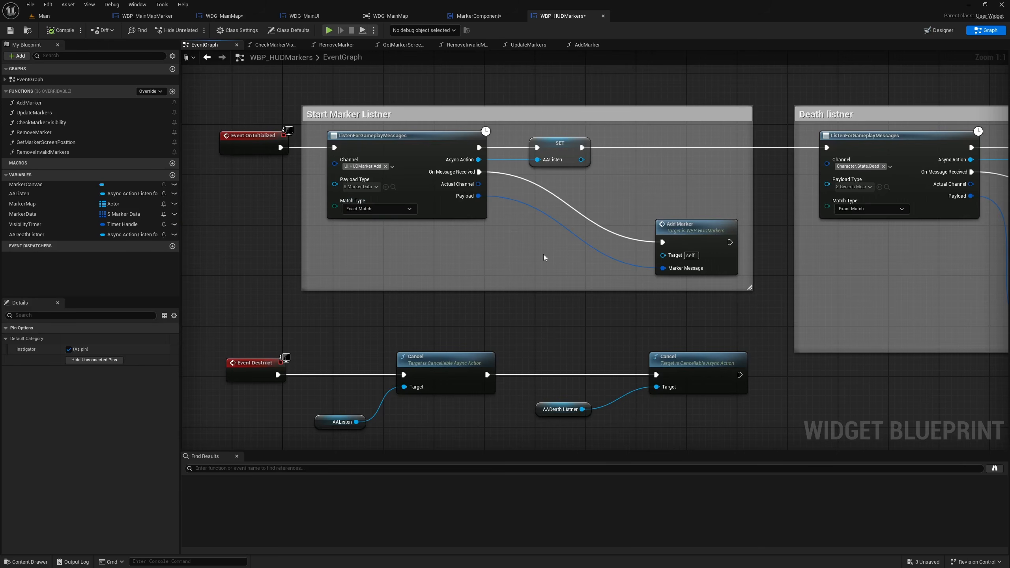
right_click_drag(645, 205, 453, 203)
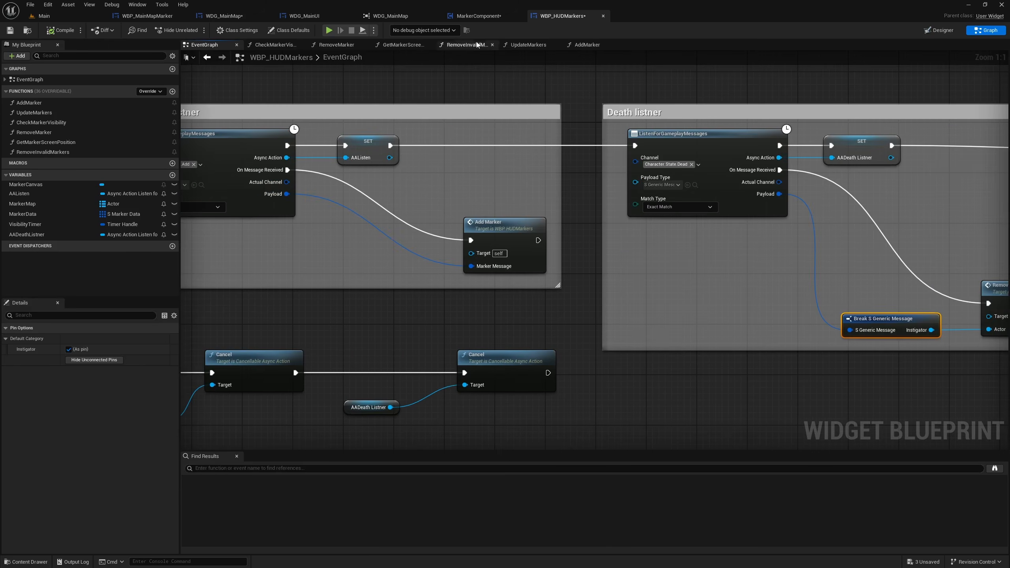
left_click(477, 16)
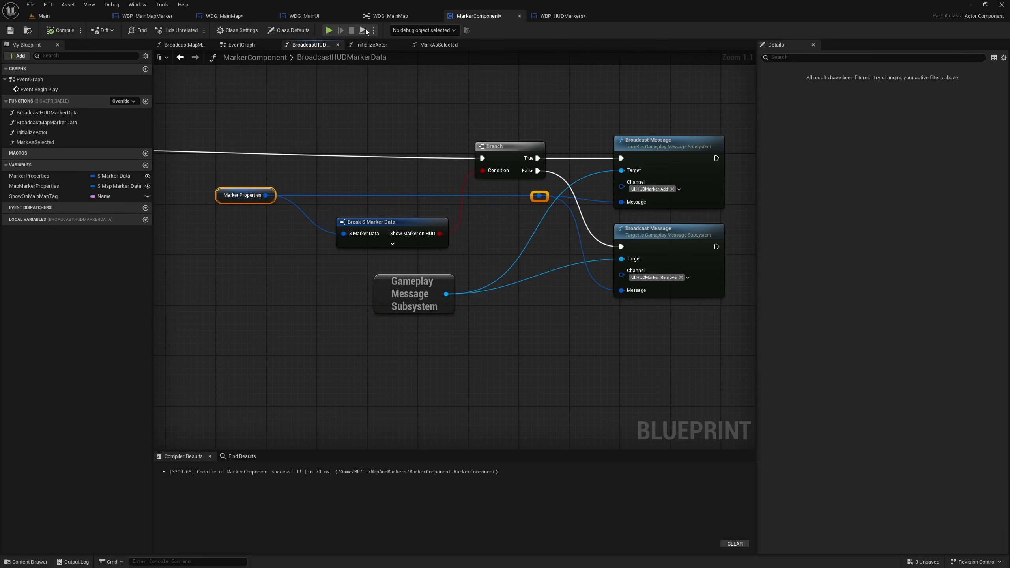
left_click(560, 15)
- Set the Death listner node's payload type to S Marker Data and delete the Break S Generic Message node attached to it
right_click_drag(665, 182, 383, 171)
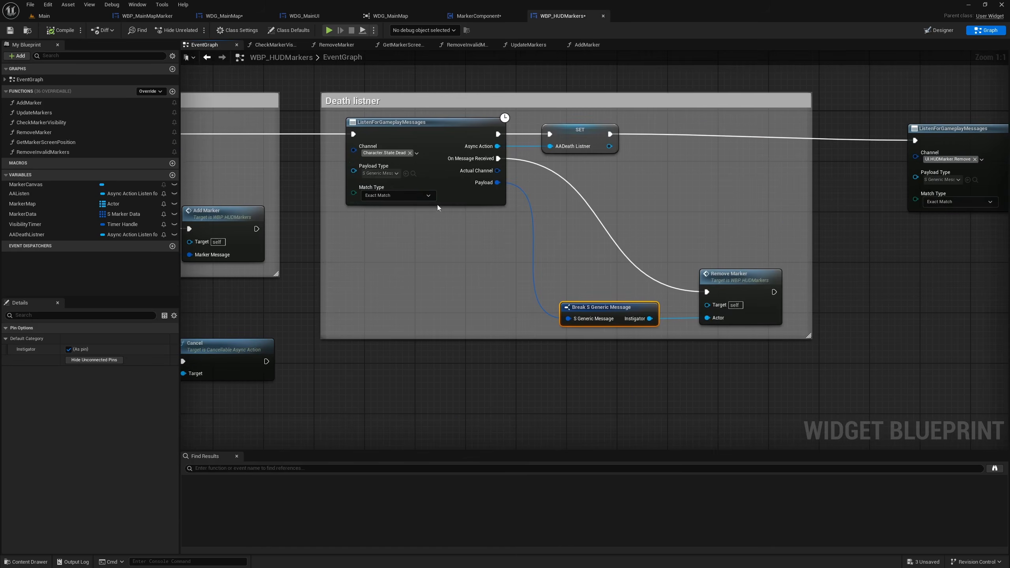
left_click(380, 174)
type("mark")
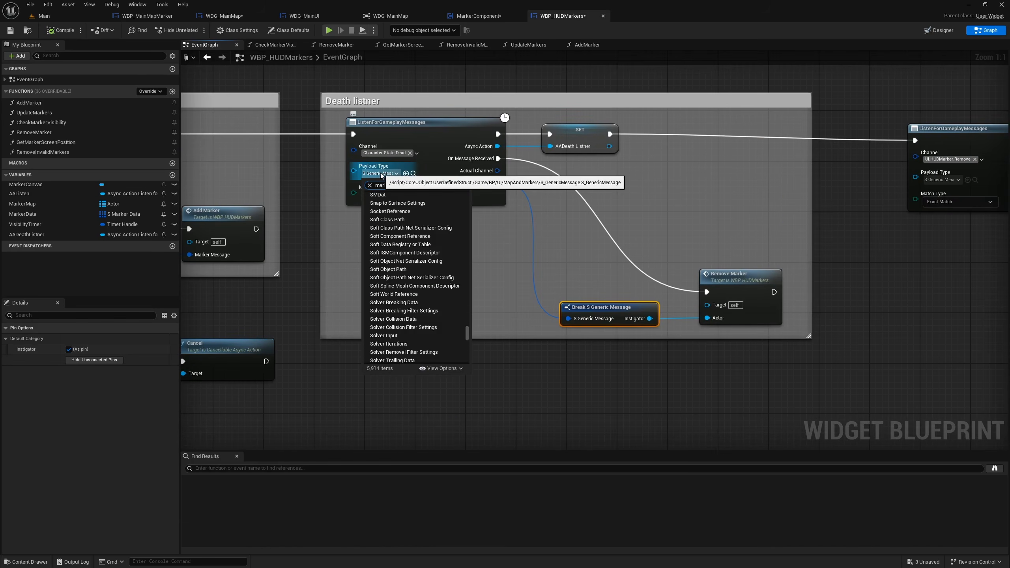
type("erdata")
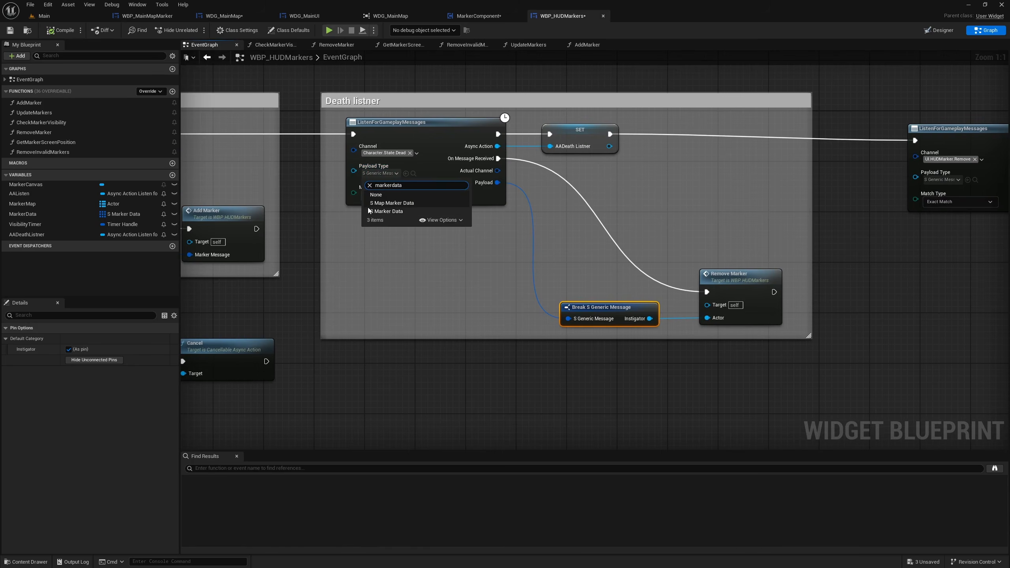
left_click(401, 211)
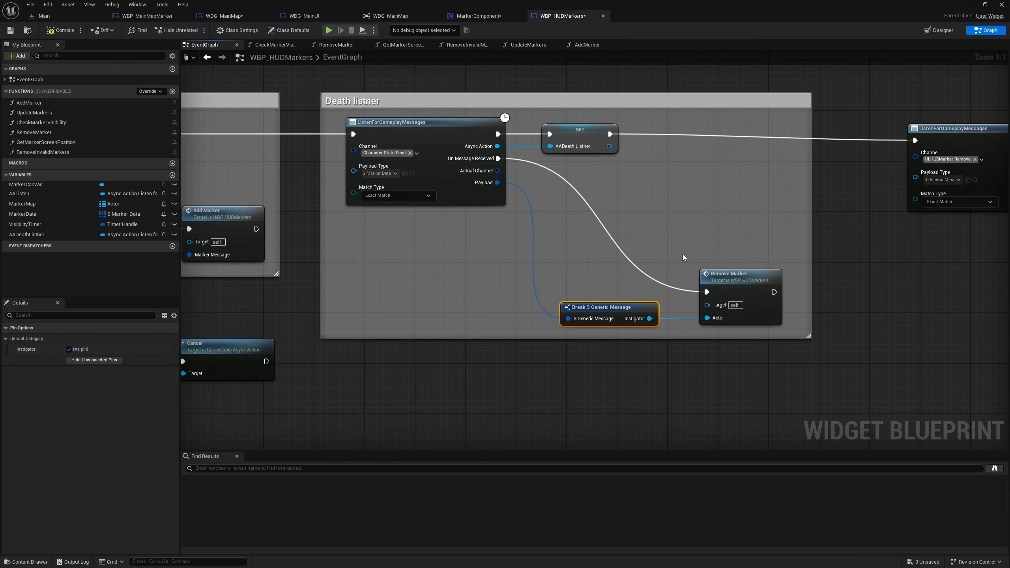
right_click_drag(683, 257, 430, 242)
key("Delete")
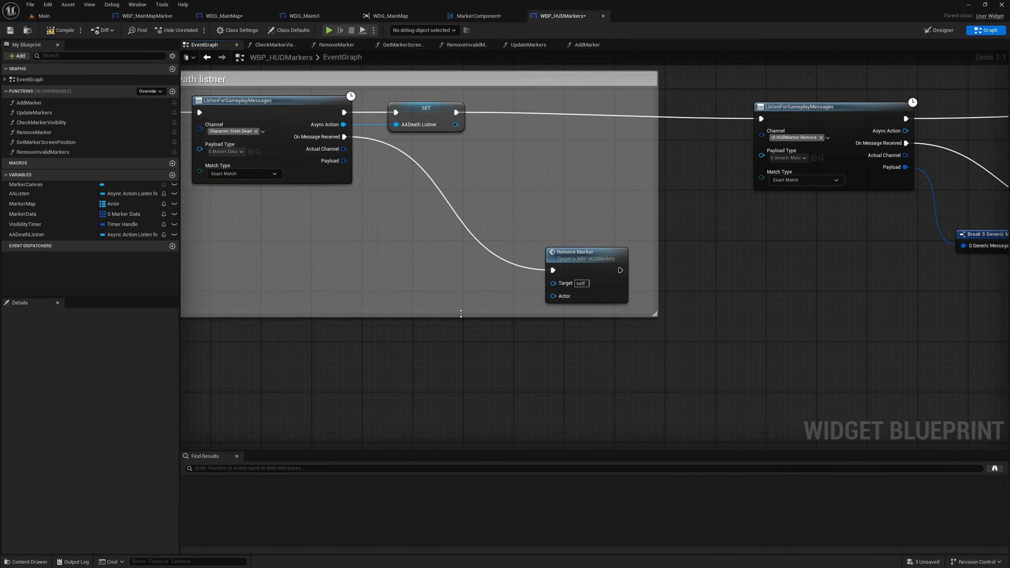
- Break the Death listner's S Marker Data payload and connect its World Actor to the Actor input of Remove Marker
left_click_drag(338, 164, 385, 261)
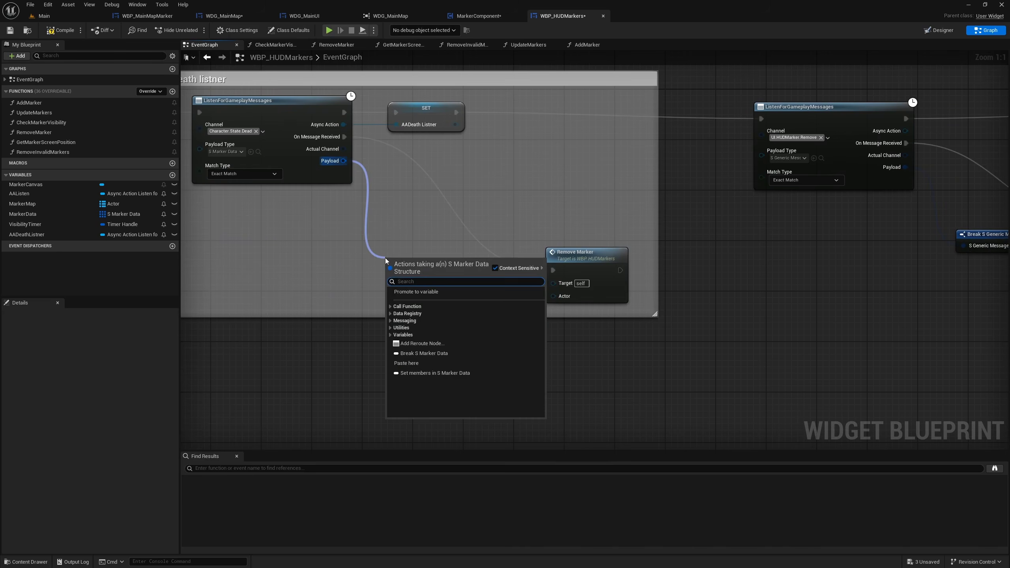
type("brea")
key("Return")
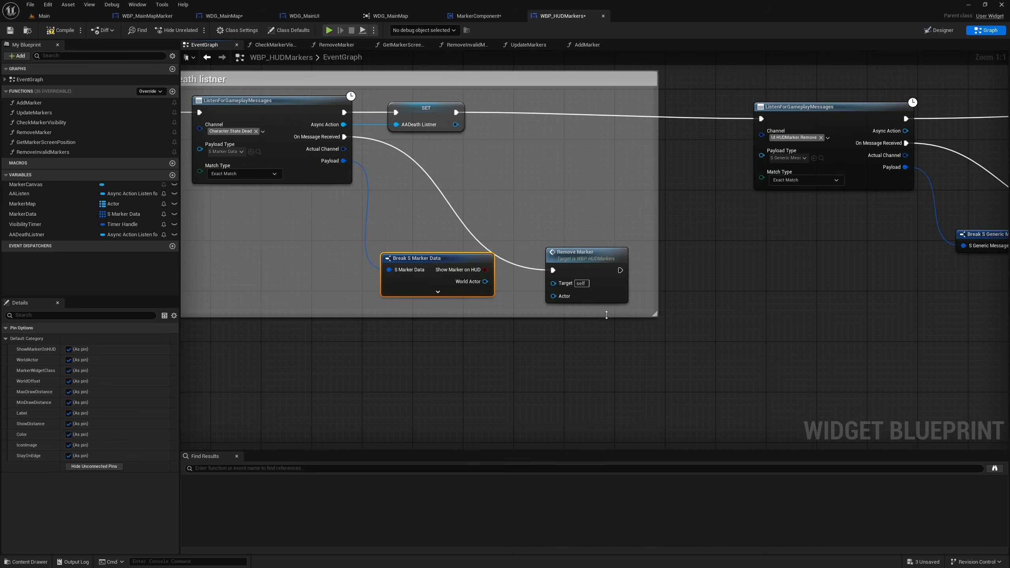
left_click_drag(476, 281, 577, 308)
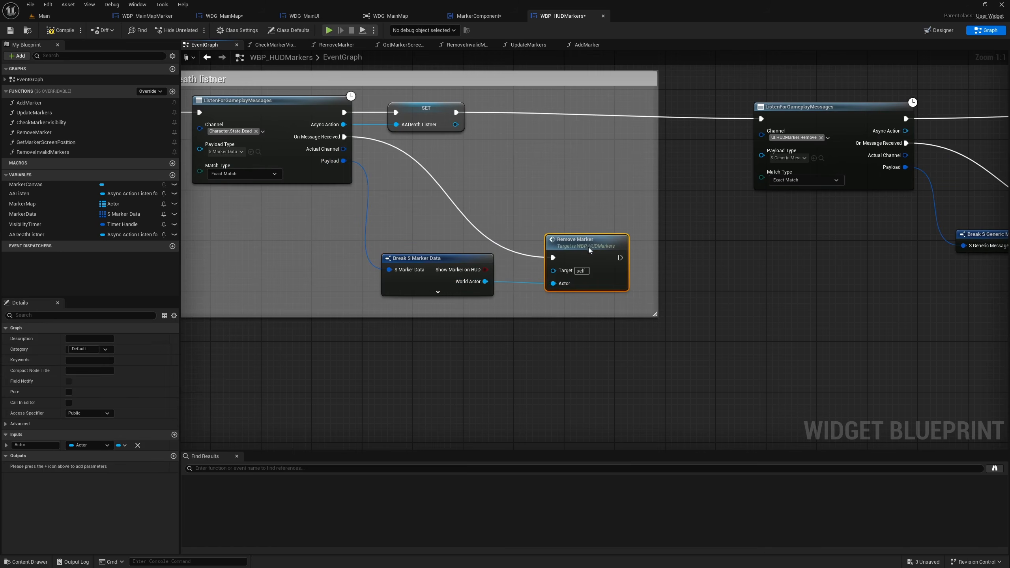
- Play-test the Main level full screen, track the tower marker on the in-game map, deselect it and check the HUD for it
left_click(72, 16)
right_click_drag(447, 162, 435, 164)
key("F11")
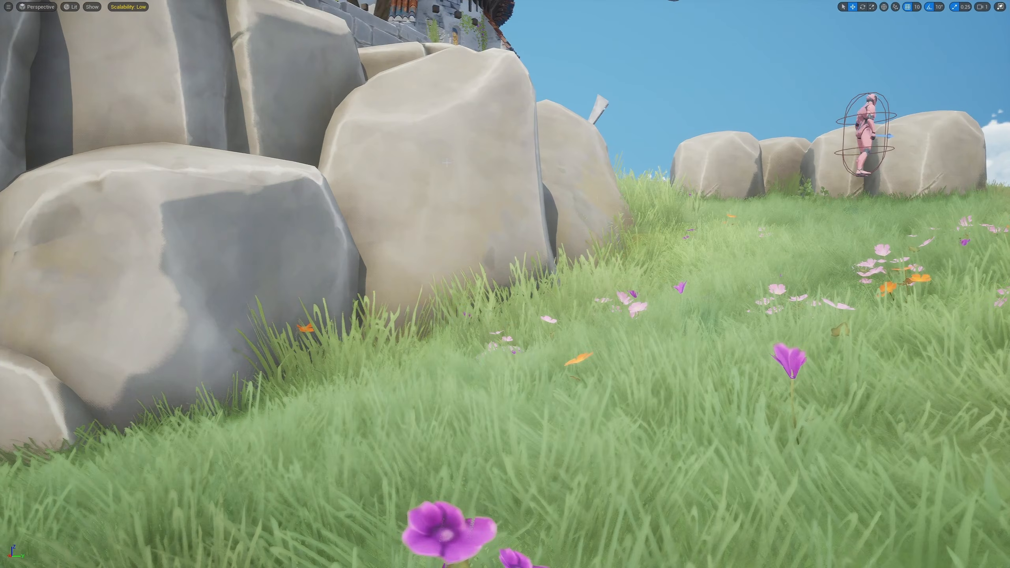
key("alt+p")
left_click(446, 162)
key("m")
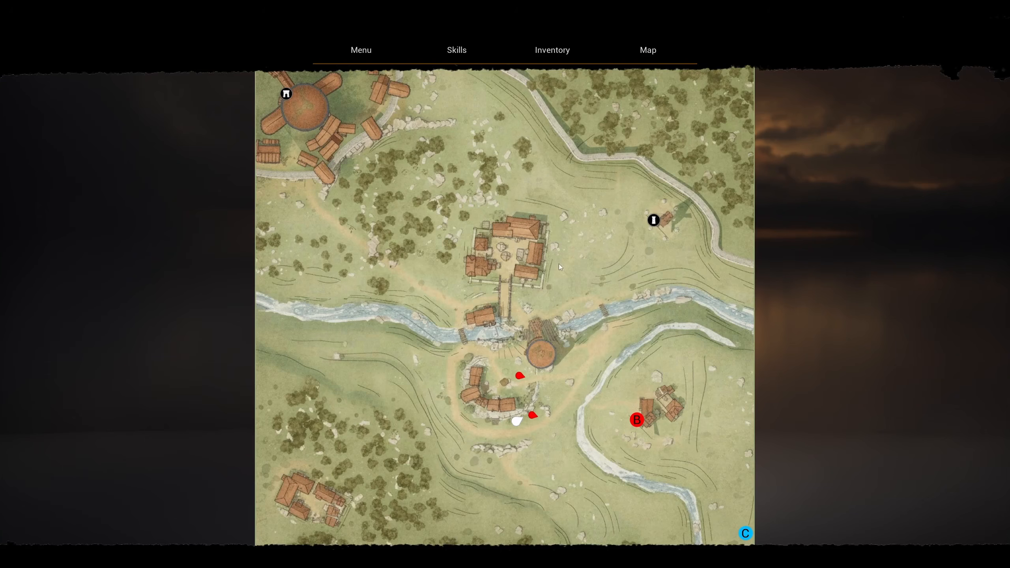
key("m")
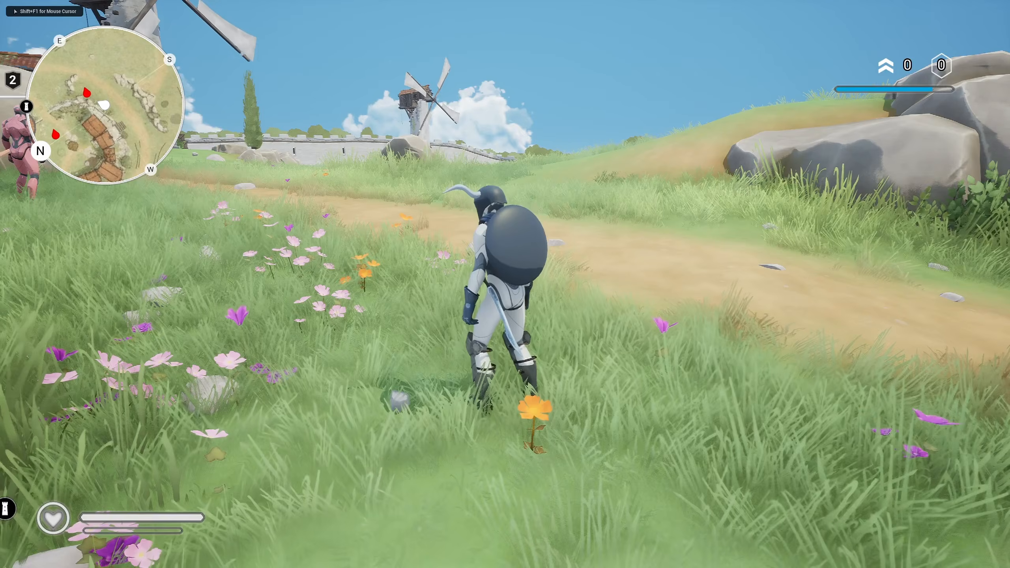
key("m")
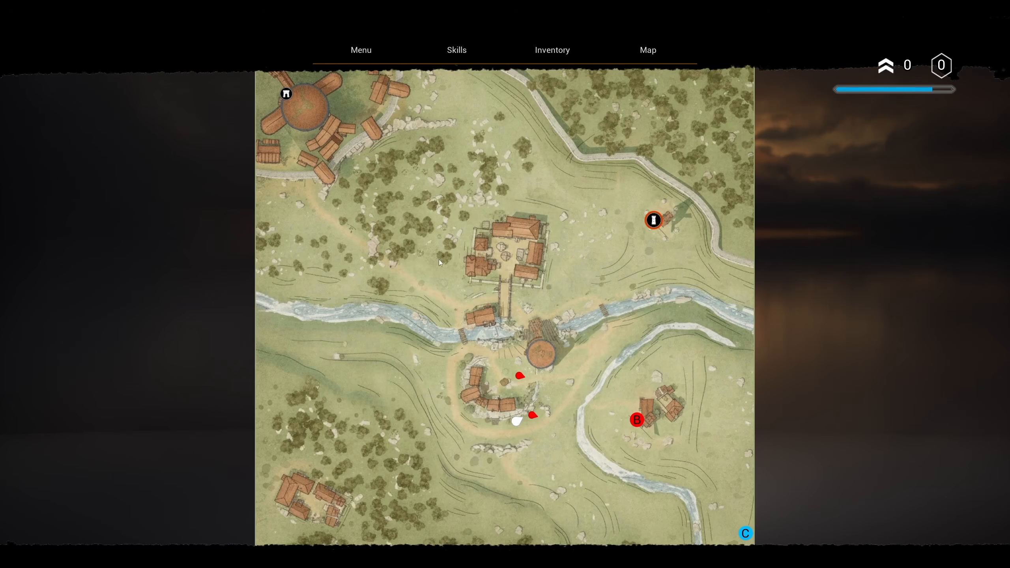
key("m")
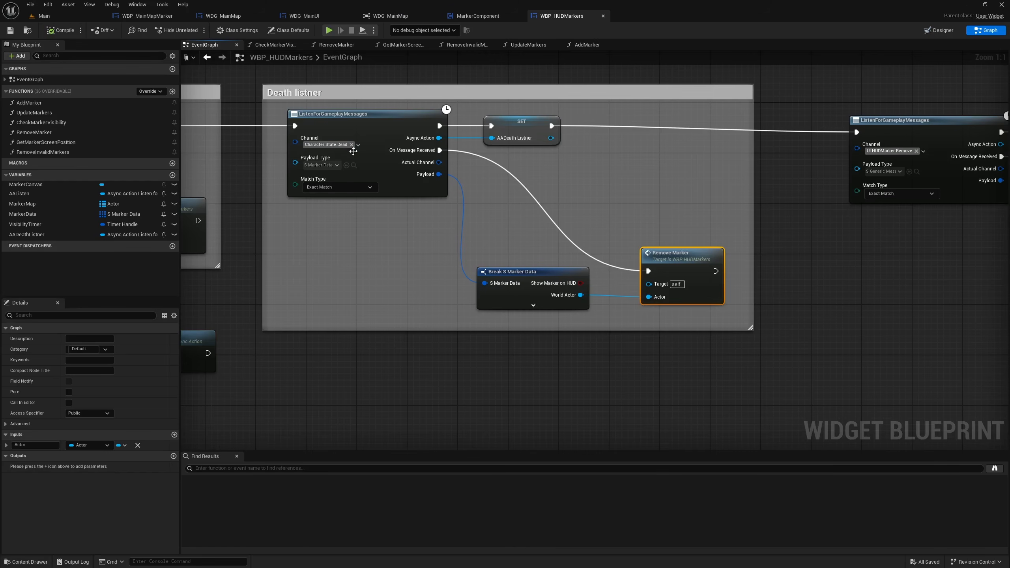
- Undo the Death listner edits in the WBP_HUDMarkers EventGraph back to the S Generic Message payload and its Break node
right_click_drag(353, 151, 372, 159)
key("ctrl+z")
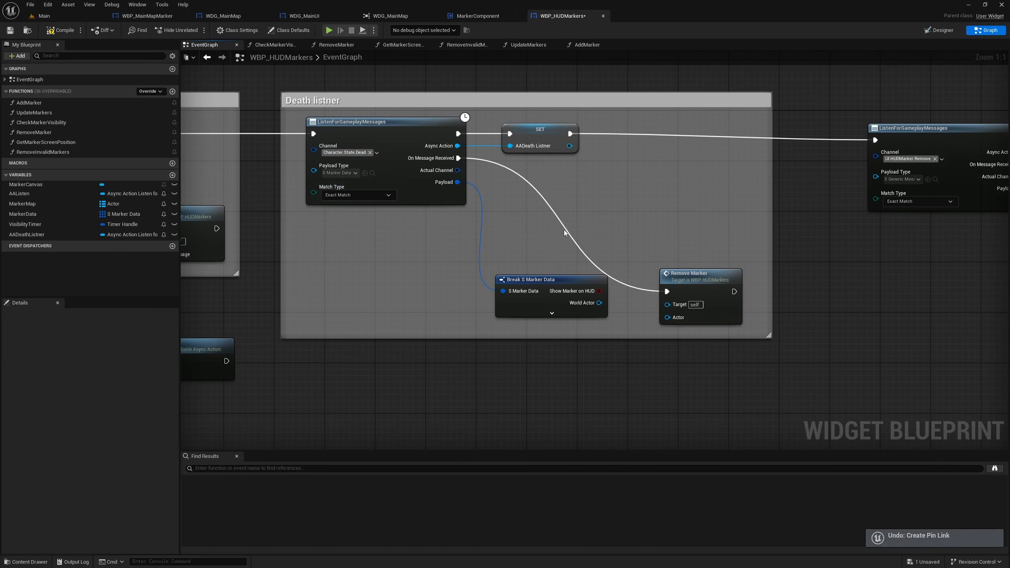
key("ctrl+z")
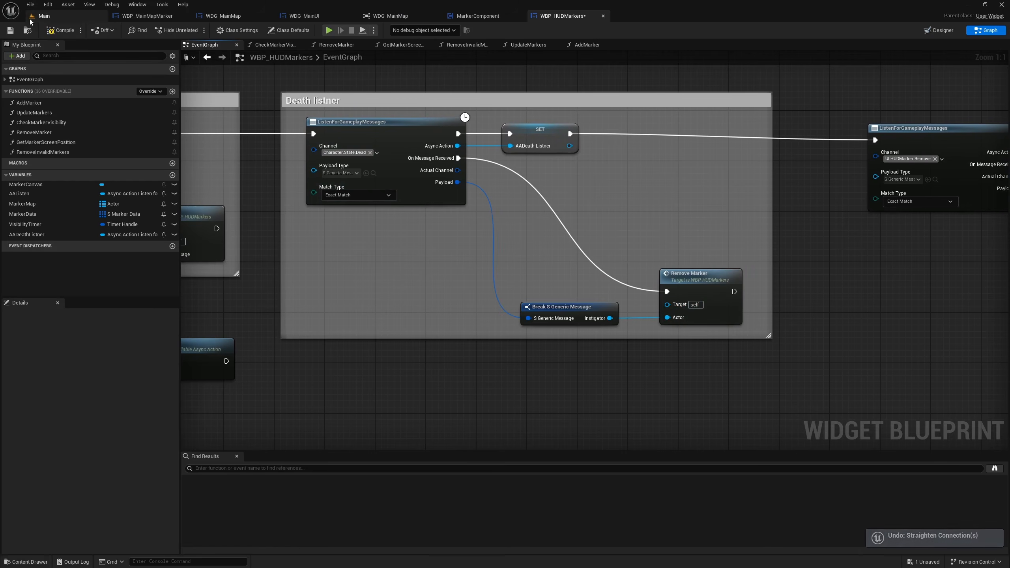
- Set the UI.HUDMarker.Remove listener's payload type to S Marker Data and delete the Break S Generic Message node attached to it
right_click_drag(753, 197, 423, 187)
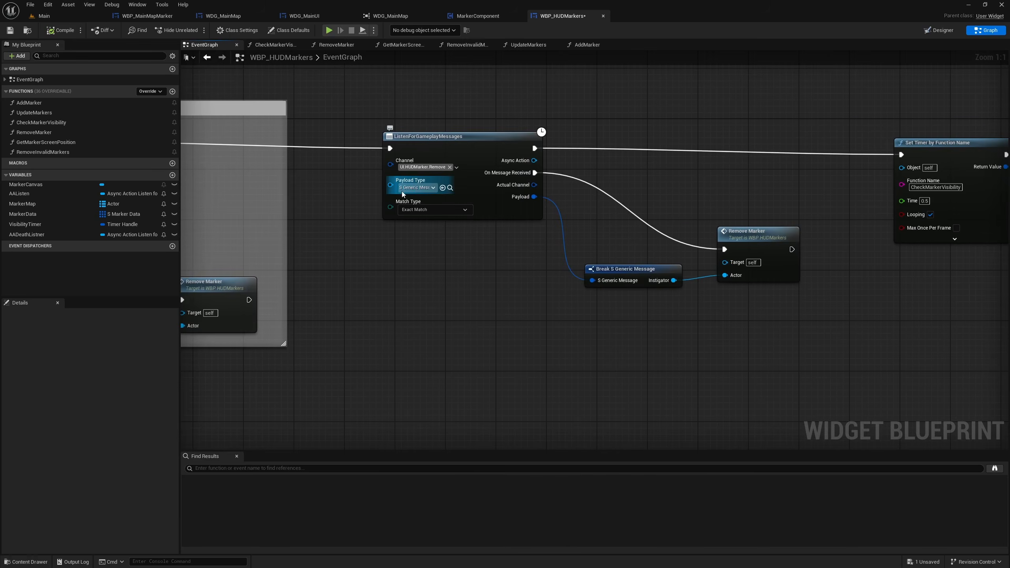
left_click(414, 188)
type("ma")
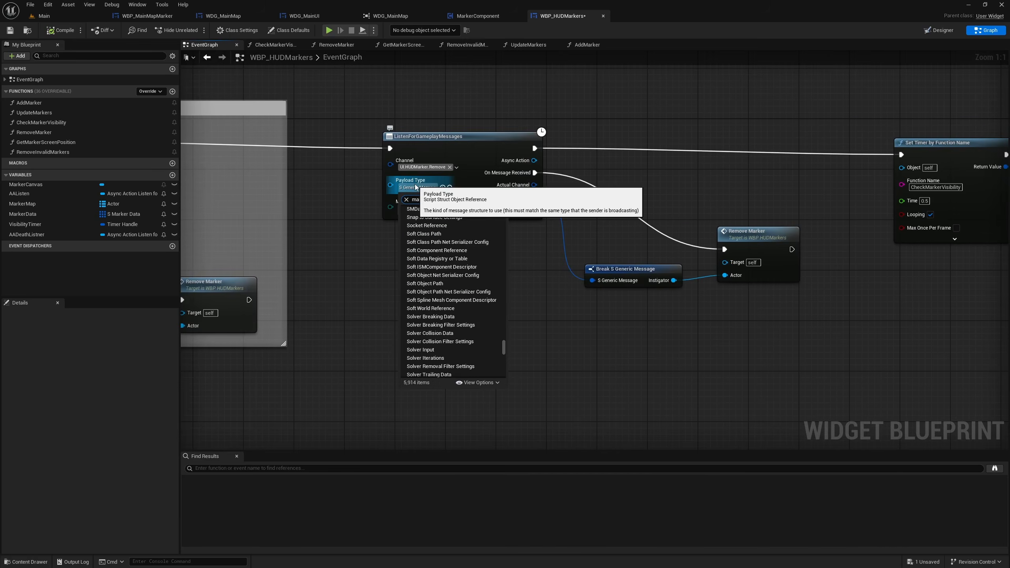
type("rkerdata")
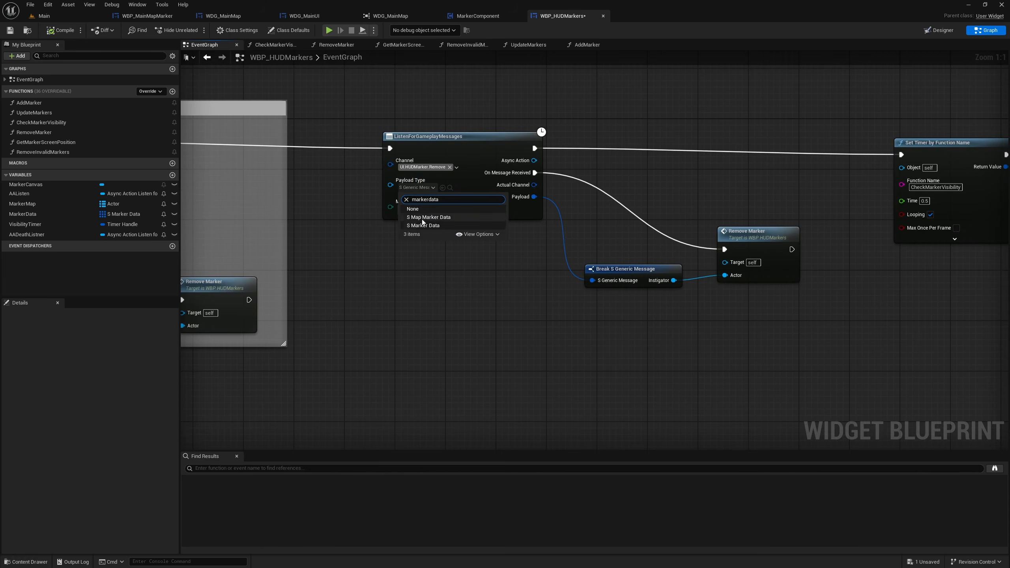
right_click_drag(723, 357, 594, 354)
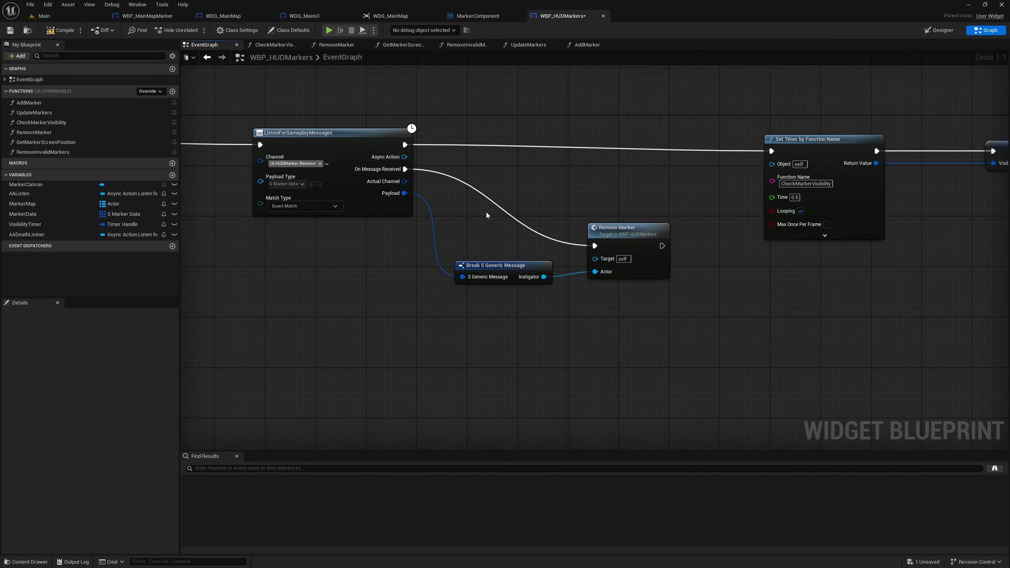
left_click(471, 246)
left_click(499, 274)
key("Delete")
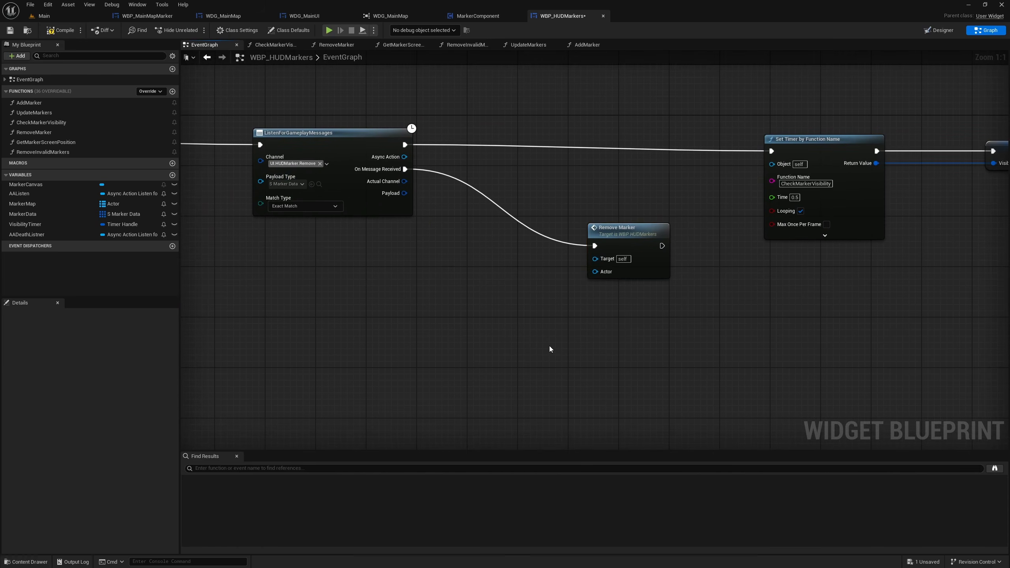
- Break the UI.HUDMarker.Remove listener's payload with Break S Marker Data and connect World Actor to Remove Marker's Actor input
left_click_drag(440, 256, 453, 272)
type("break")
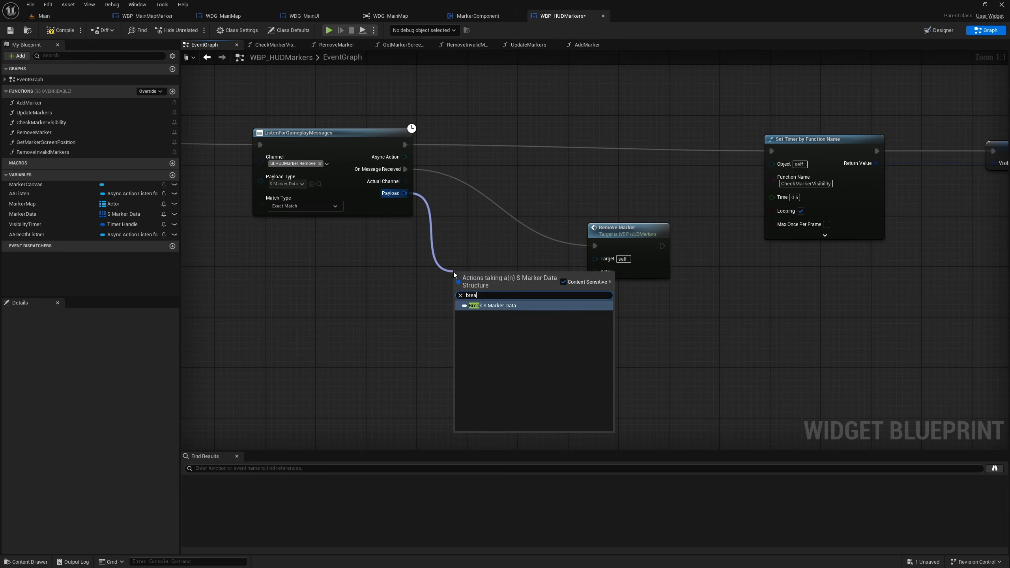
key("Return")
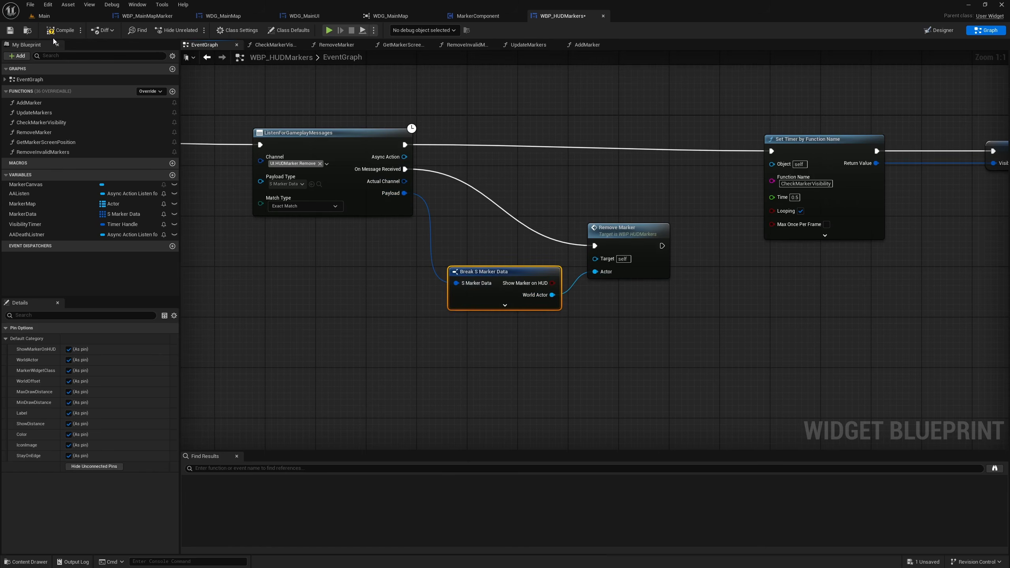
- Play-test the Main level full screen again, tracking and deselecting the tower marker on the map and checking the HUD for it
left_click(44, 15)
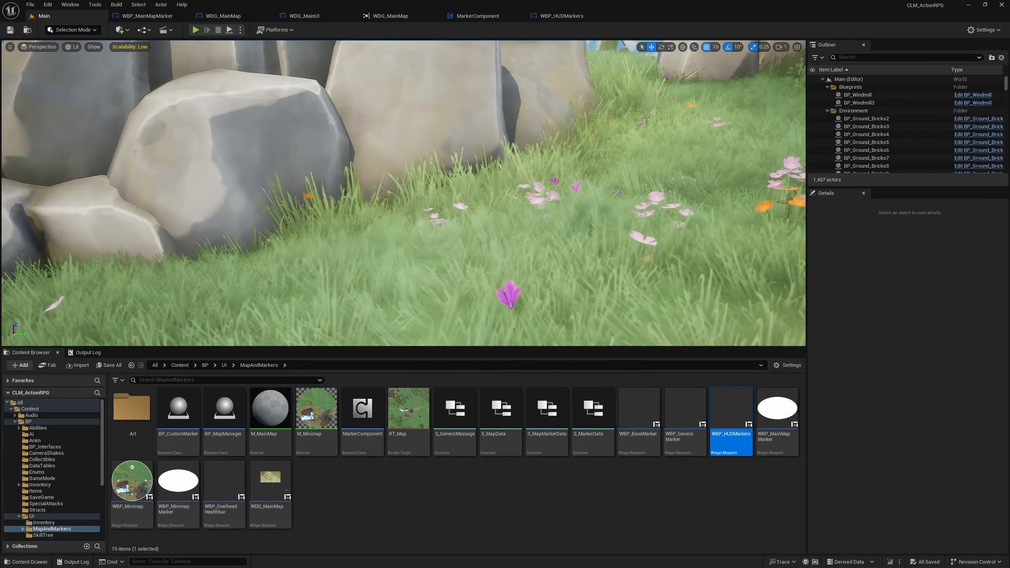
key("F11")
key("alt+p")
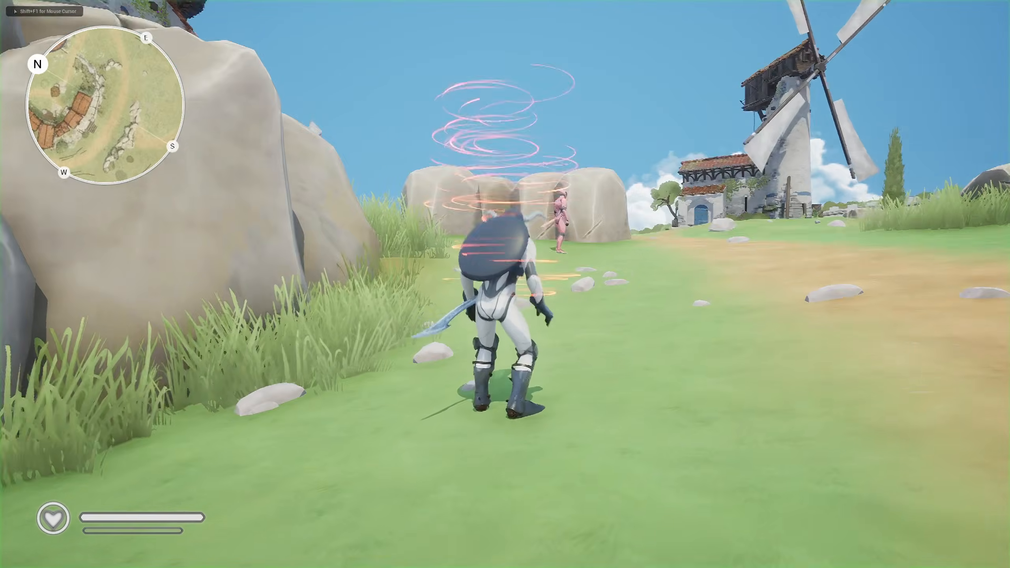
key("m")
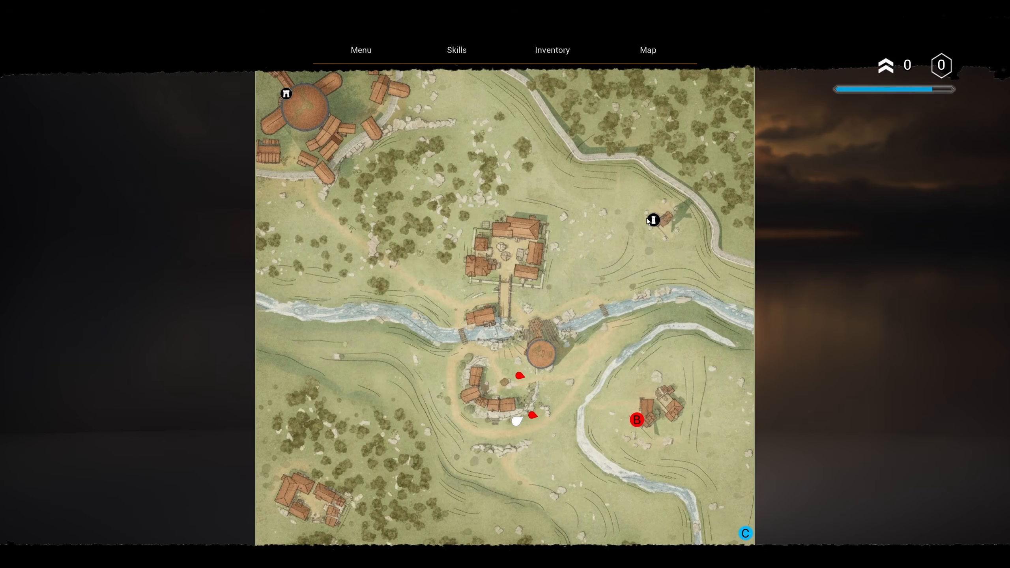
key("m")
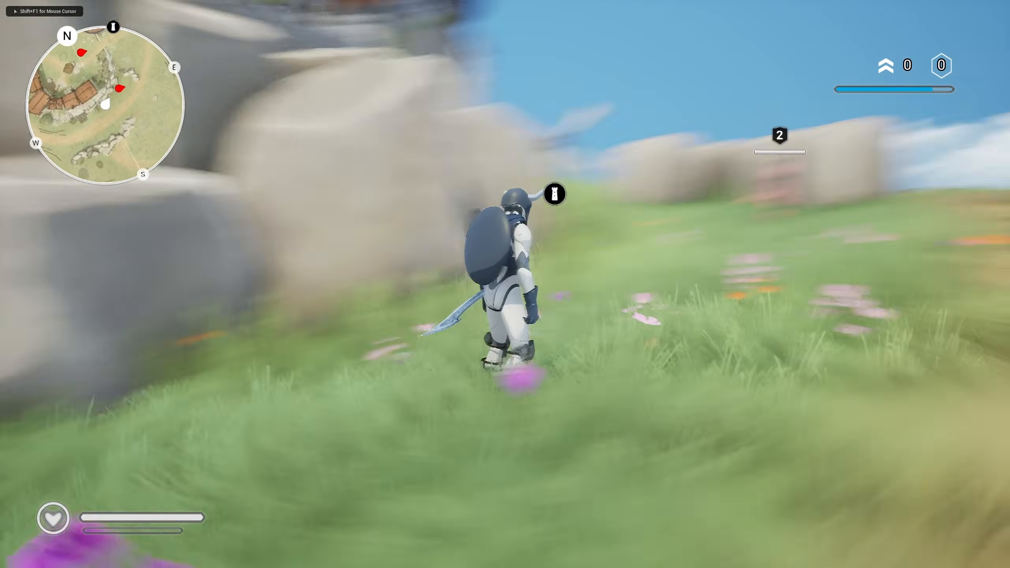
key("m")
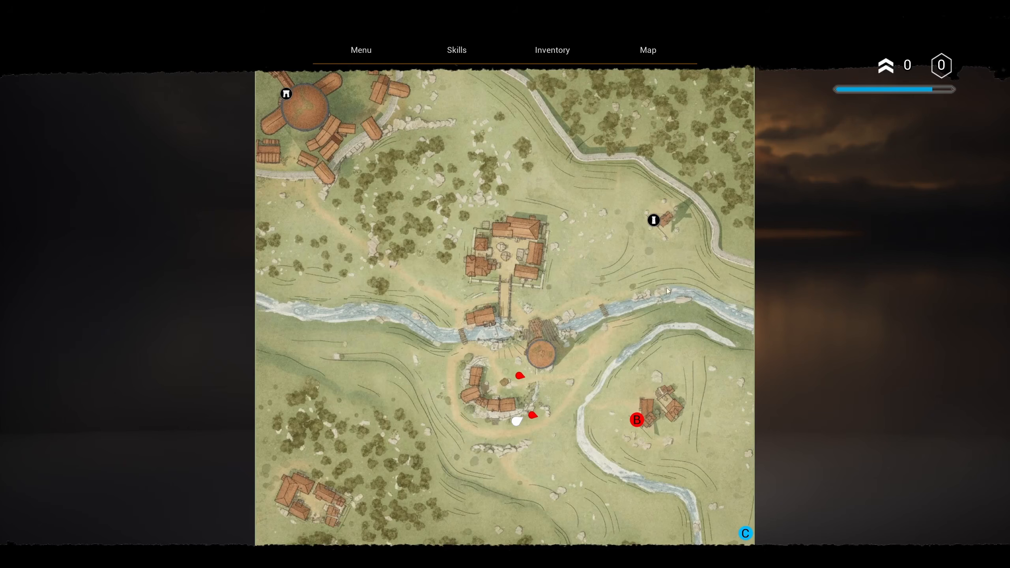
key("m")
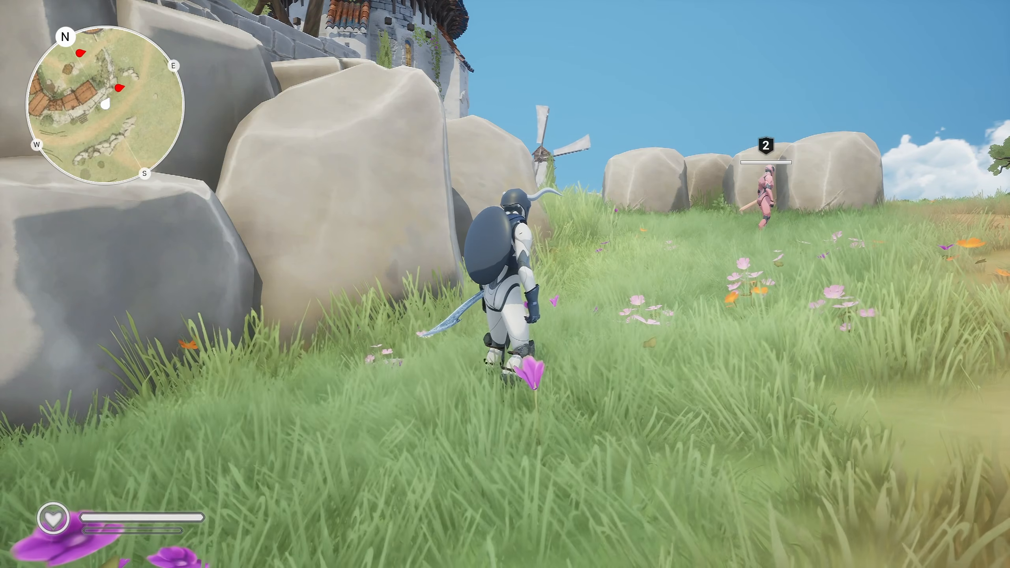
- Track the tower, B and C markers together on the map, deselect C and the tower separately, and check the HUD after each
key("m")
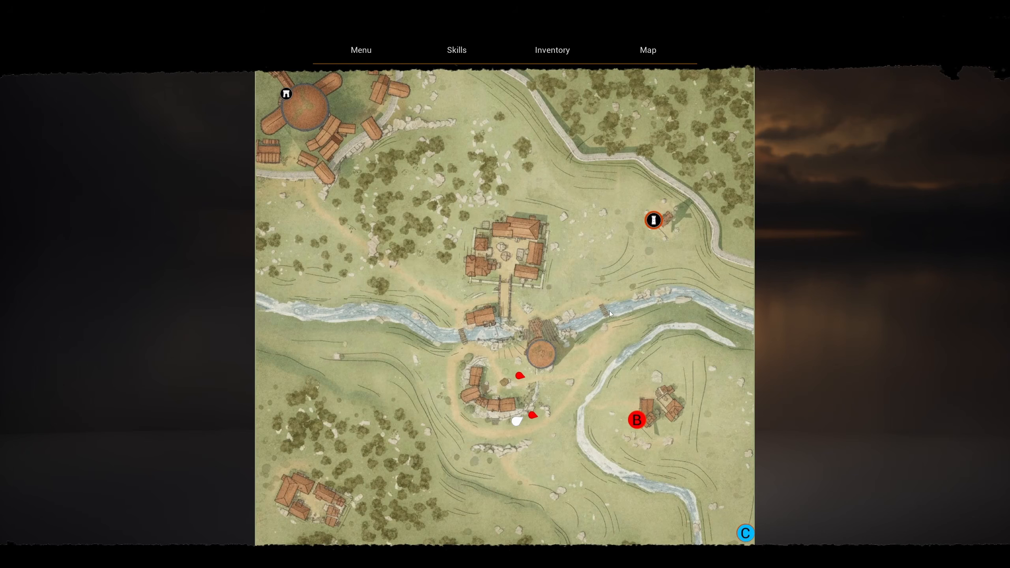
key("m")
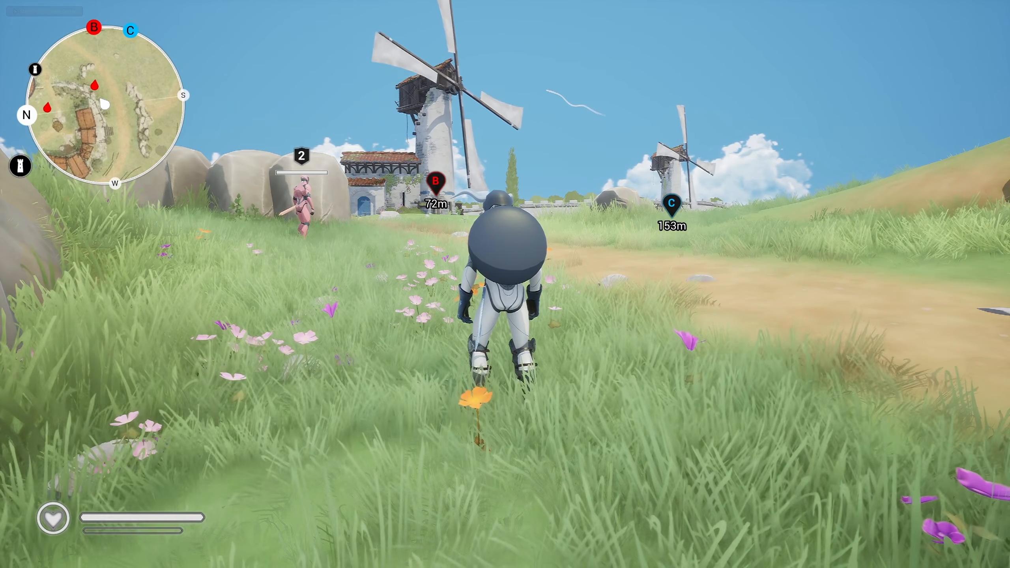
key("m")
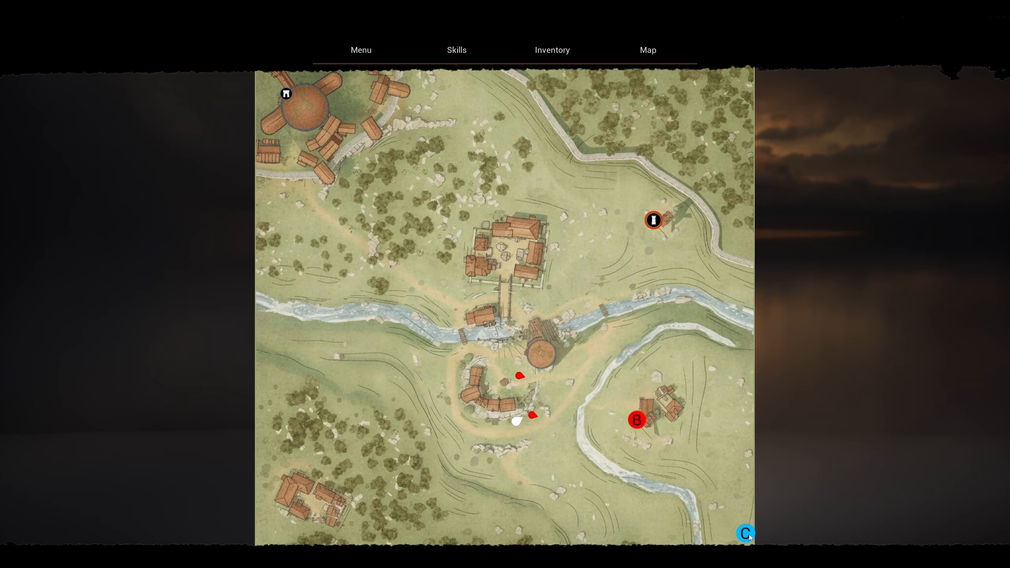
key("m")
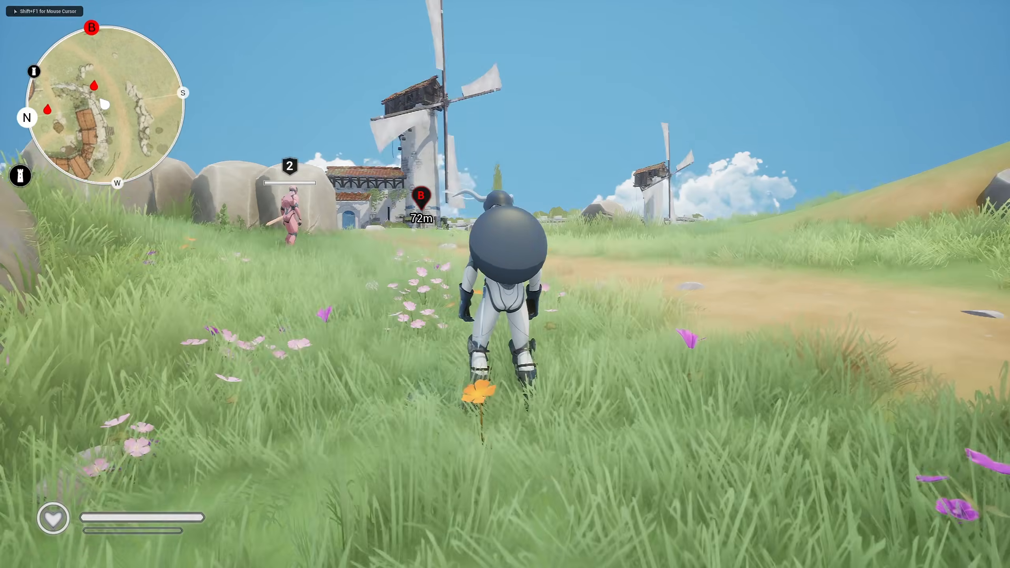
key("m")
key("m")
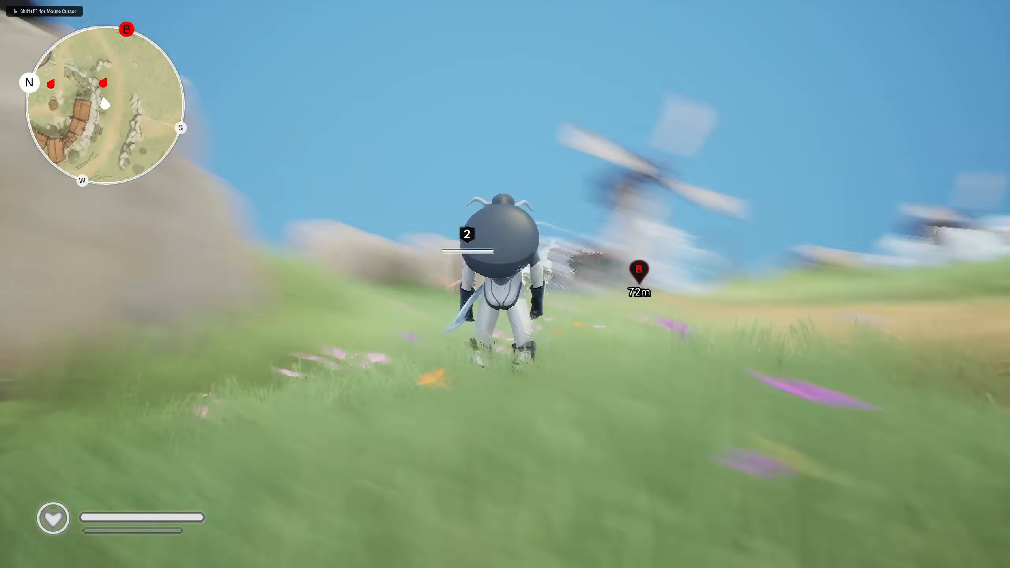
key("m")
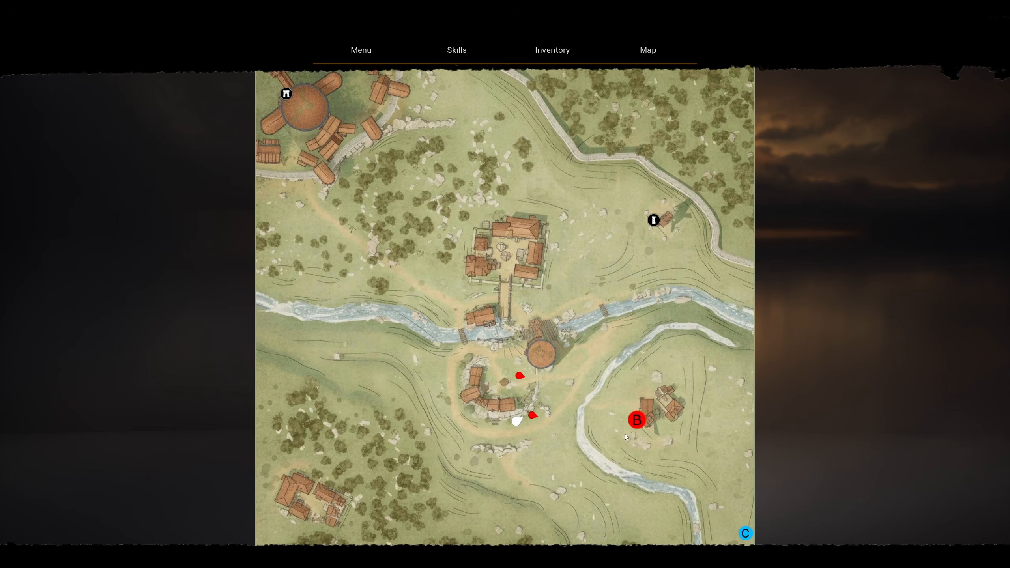
key("m")
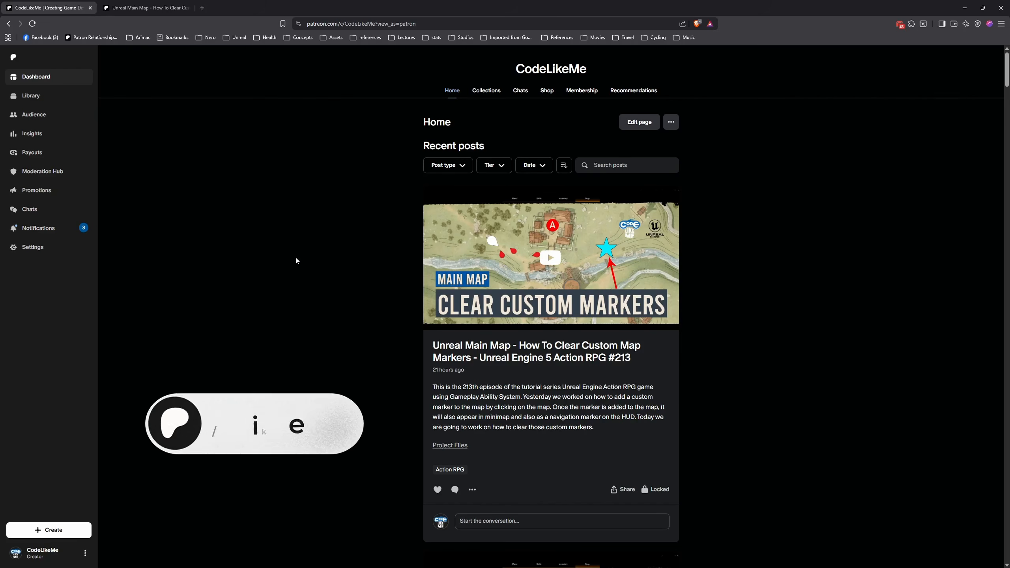
middle_click(296, 258)
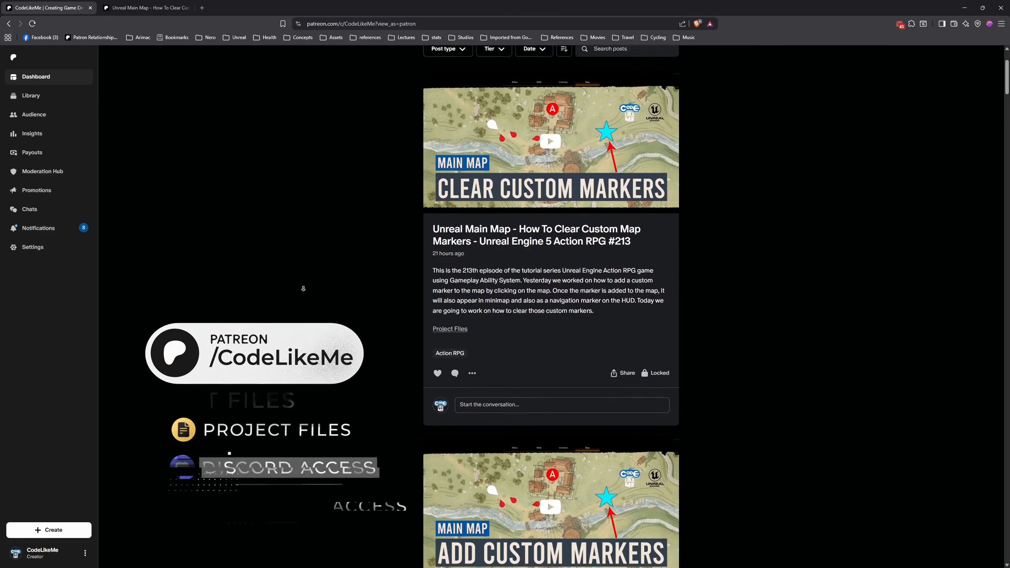